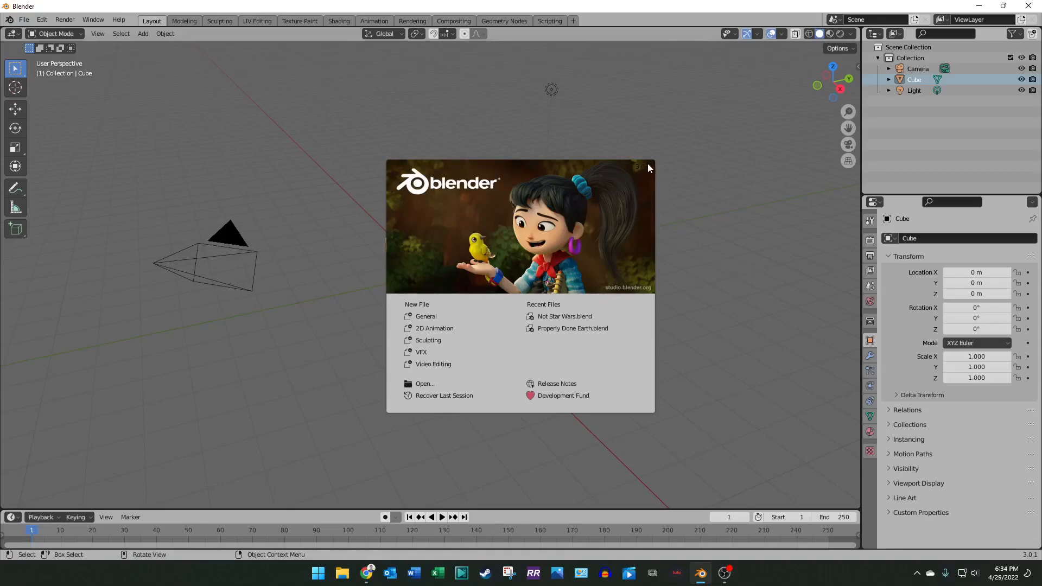
Step: Start a new General file from the splash screen
click(435, 313)
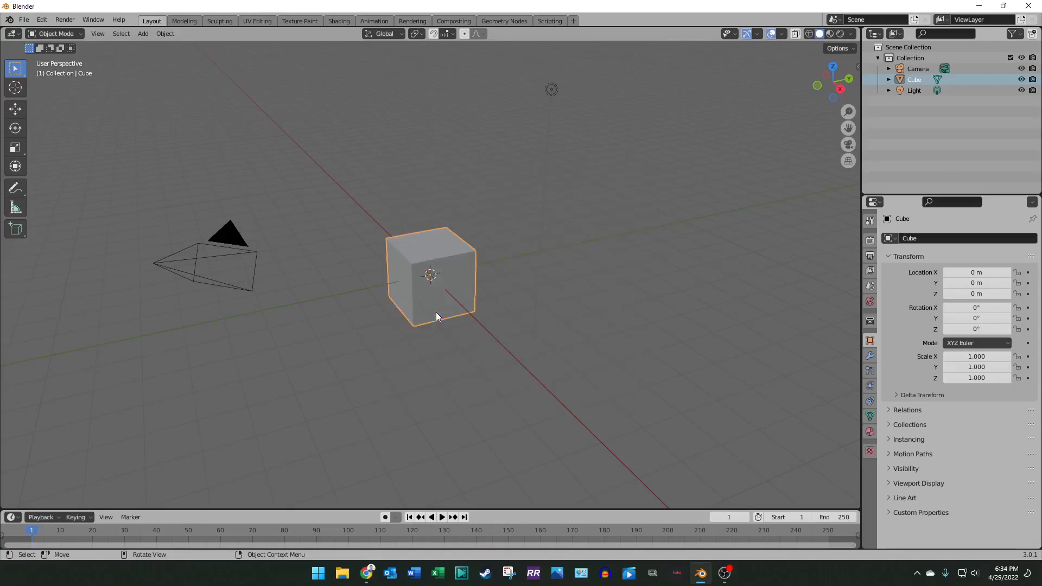
click(529, 307)
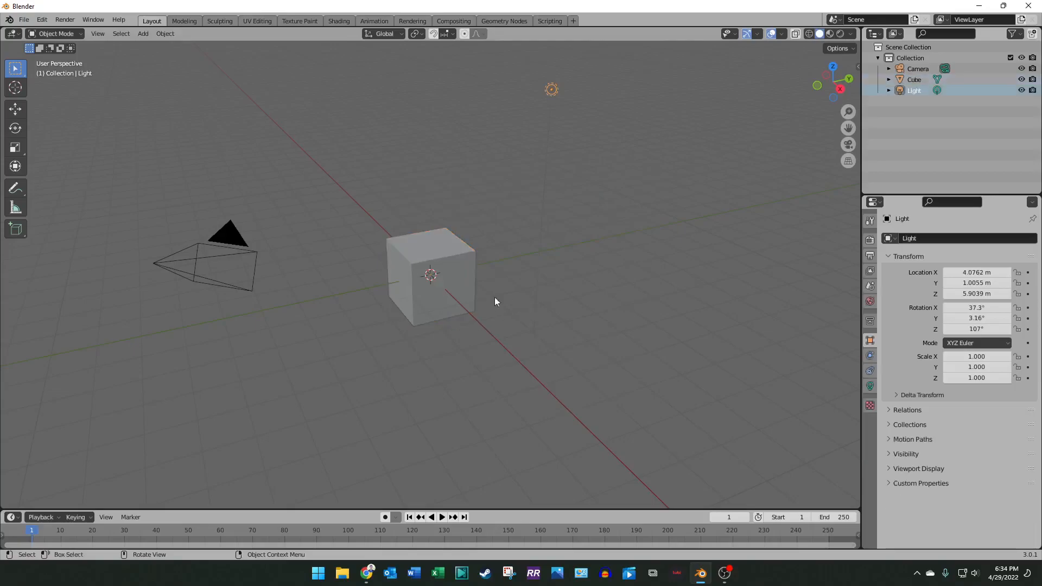
Step: Turn on the Screencast Keys overlay in the 3D viewport and hide the sidebar
click(859, 67)
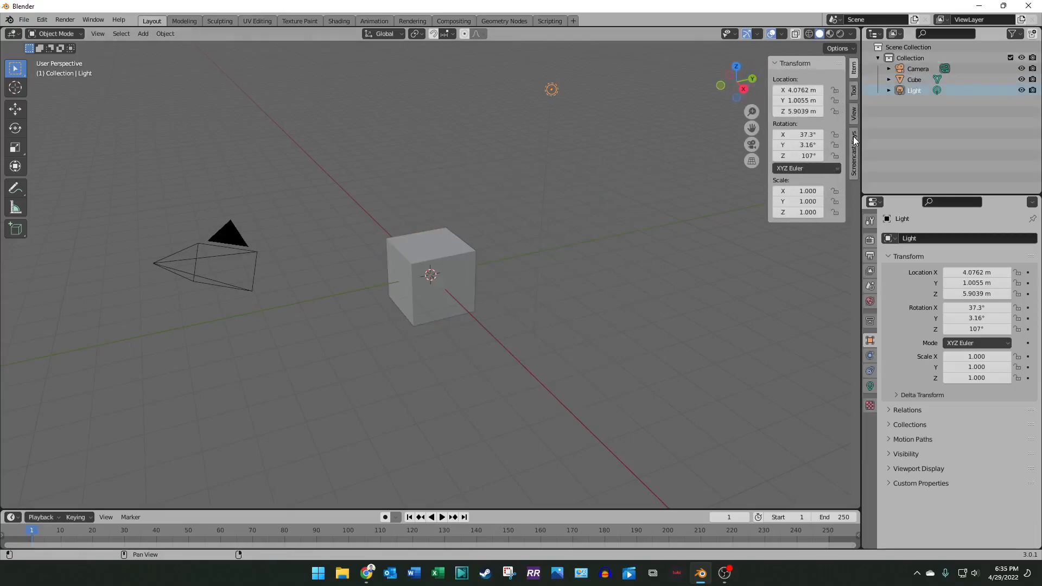
click(854, 141)
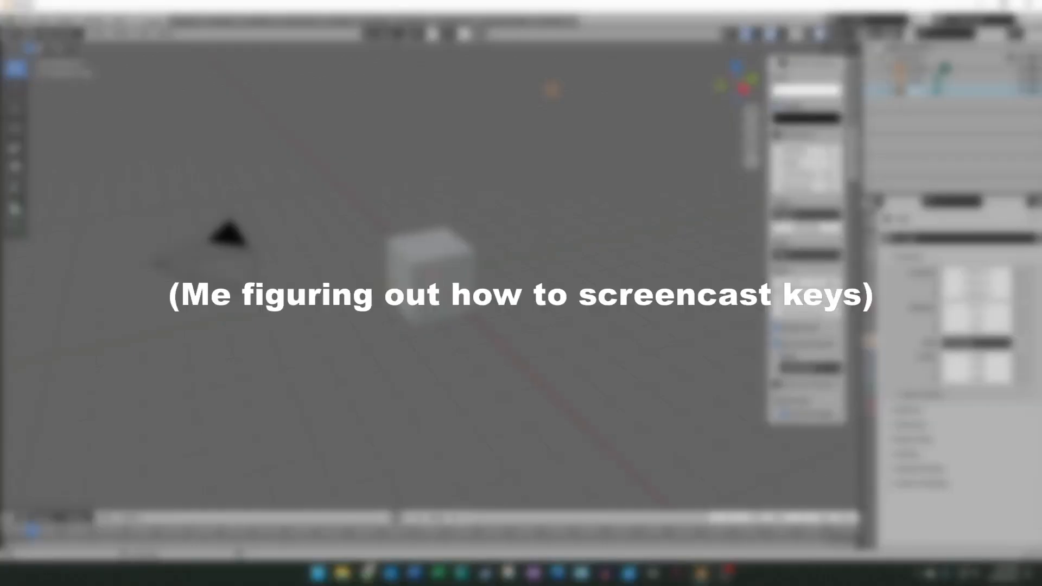
drag(767, 244, 709, 244)
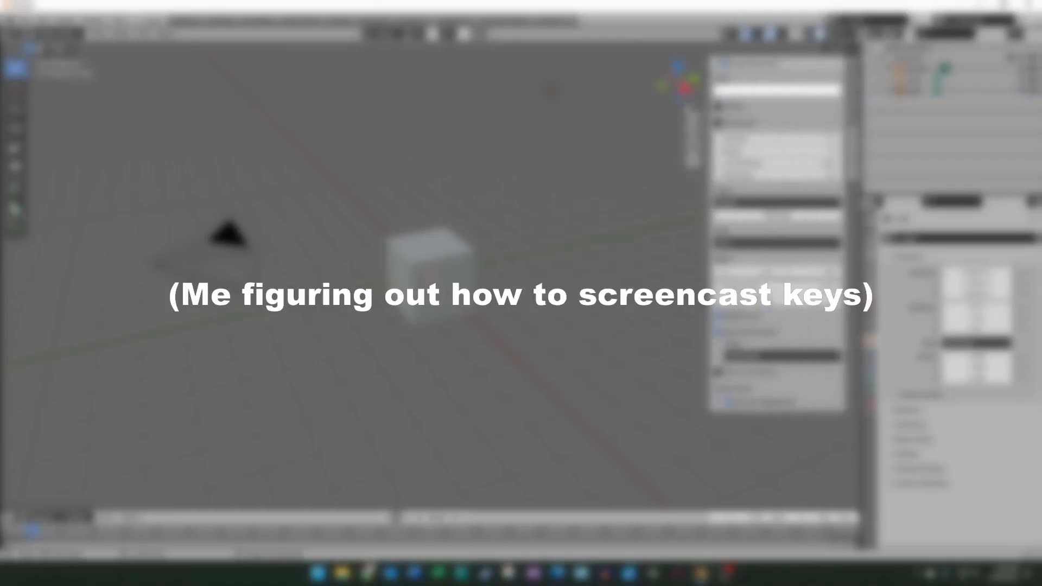
click(854, 116)
mouse_move(803, 79)
mouse_down()
mouse_move(814, 79)
mouse_move(787, 79)
mouse_up()
click(803, 79)
text(50)
key(Return)
right_click(551, 287)
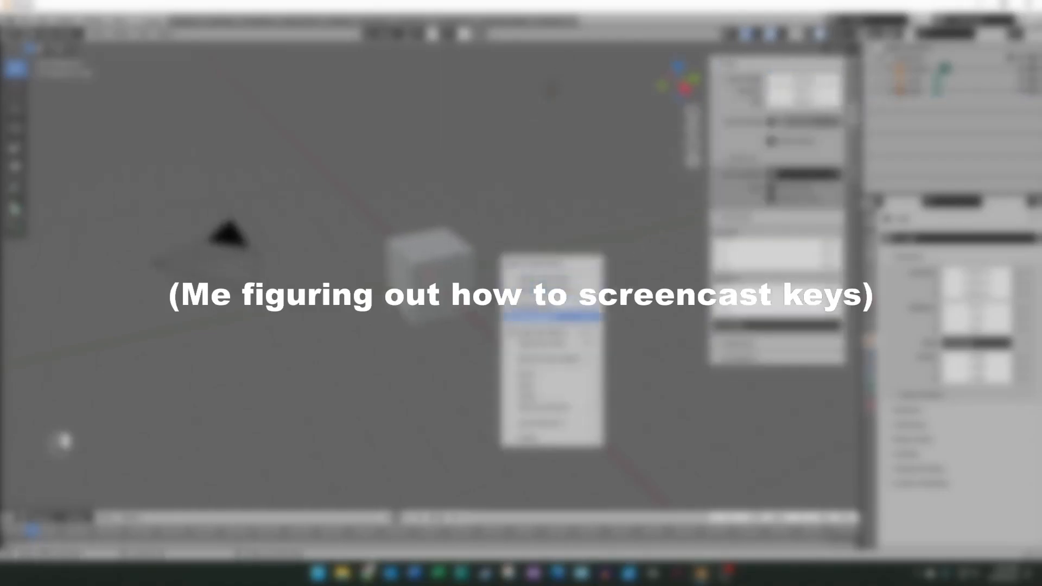
click(760, 64)
click(760, 79)
key(n)
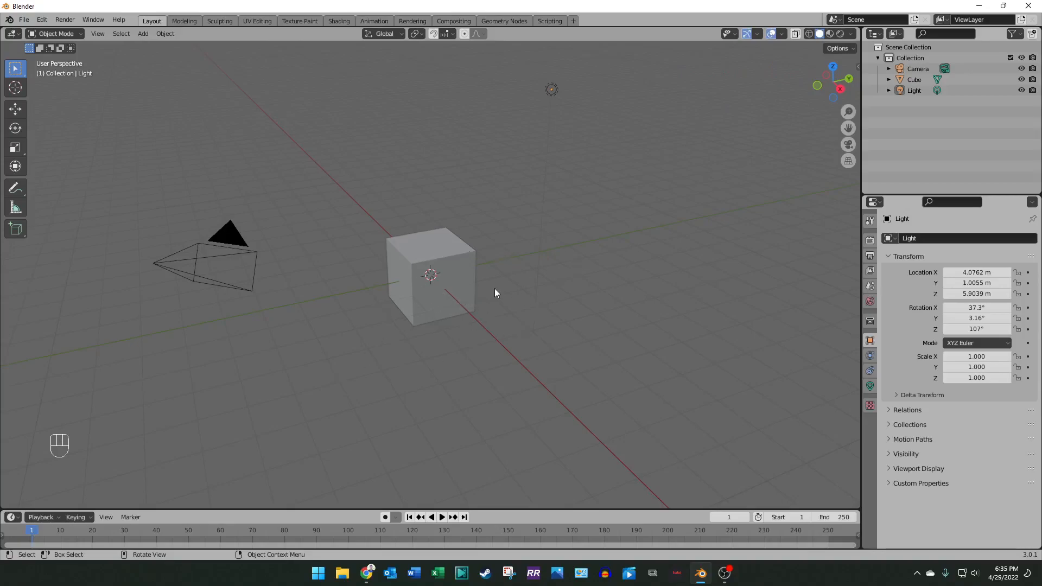
Step: Delete the default cube and light from the scene, keeping the camera
click(449, 274)
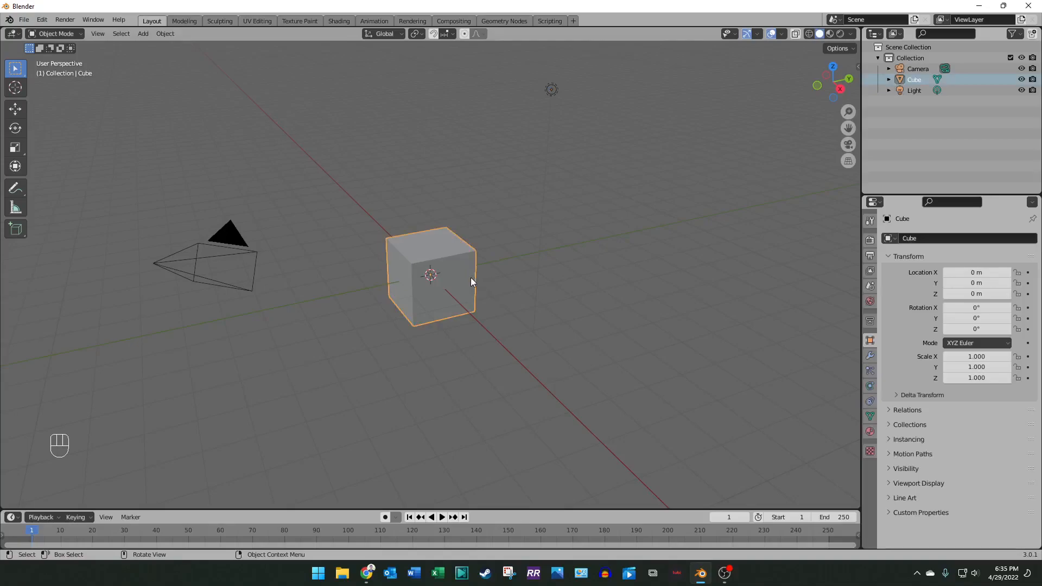
key(Delete)
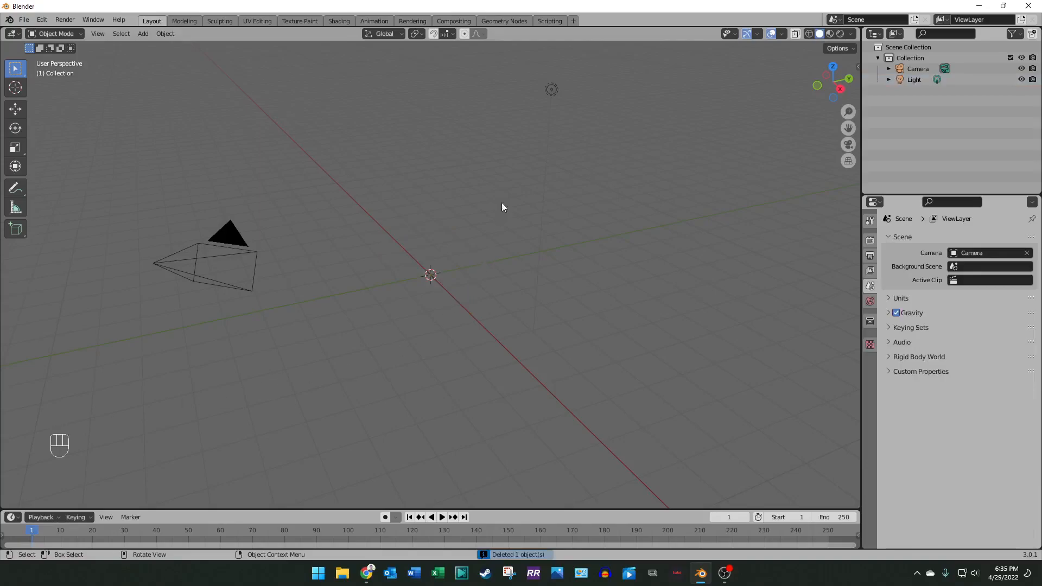
click(554, 92)
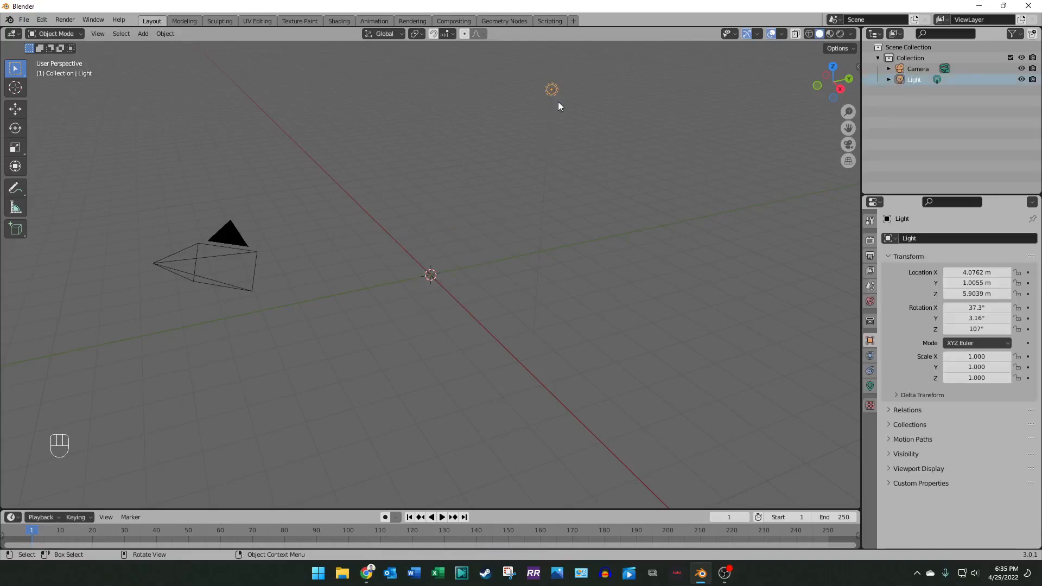
key(Delete)
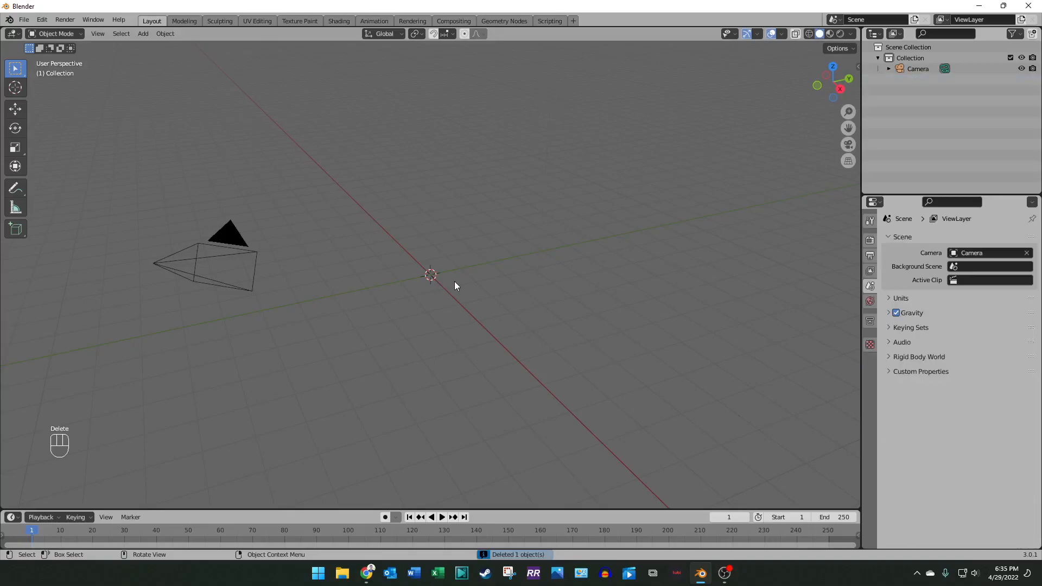
click(161, 265)
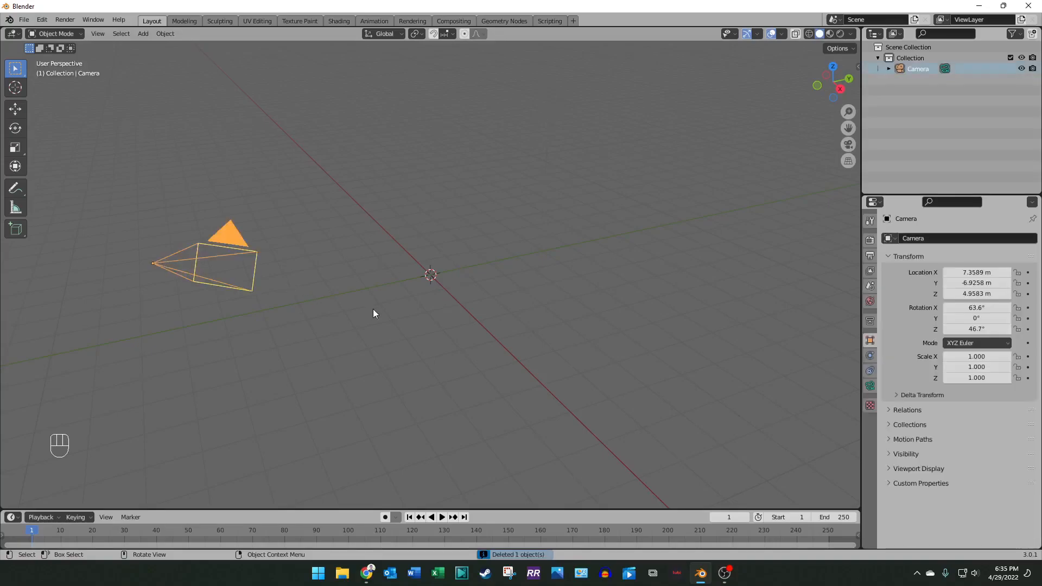
click(386, 322)
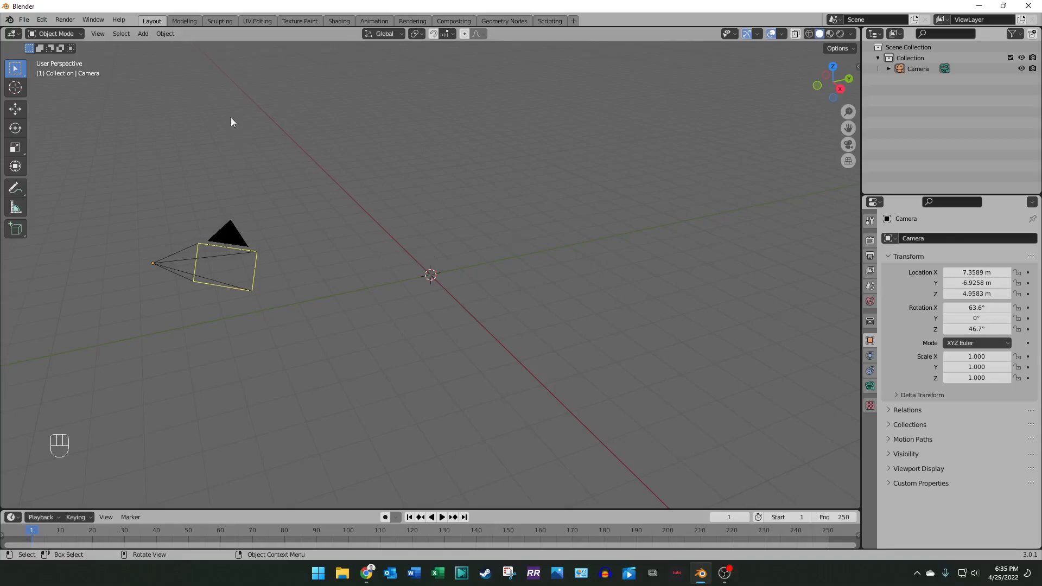
Step: Add a Text object at the world origin and frame it in the top orthographic view
click(147, 33)
key(shift+a)
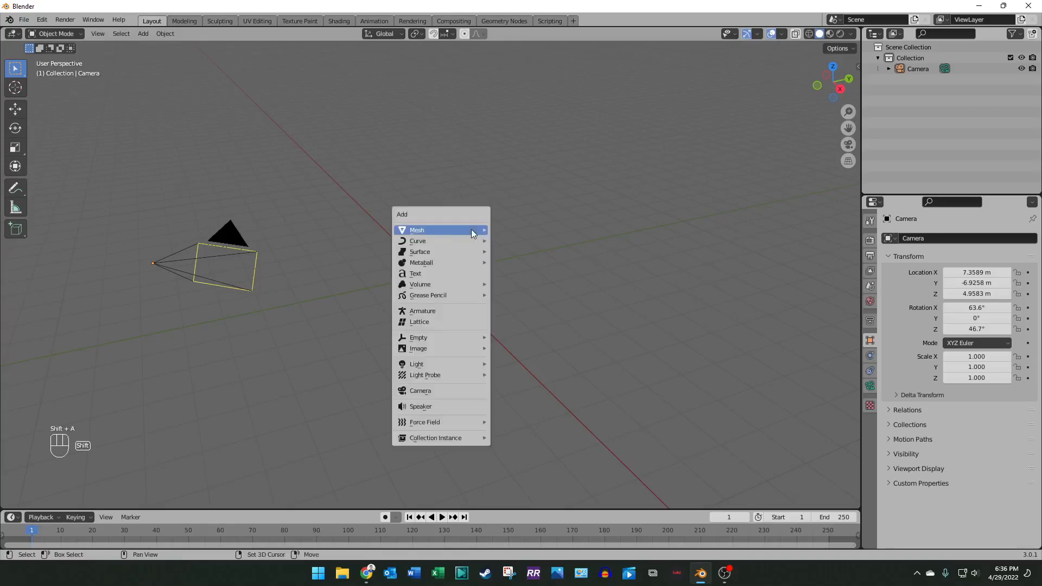
click(459, 273)
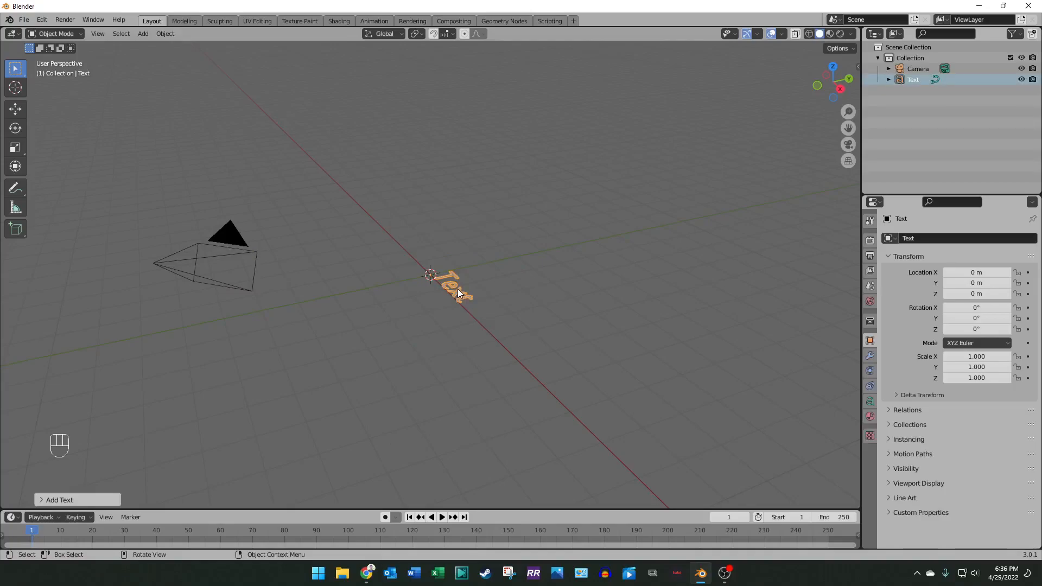
key(KP_Decimal)
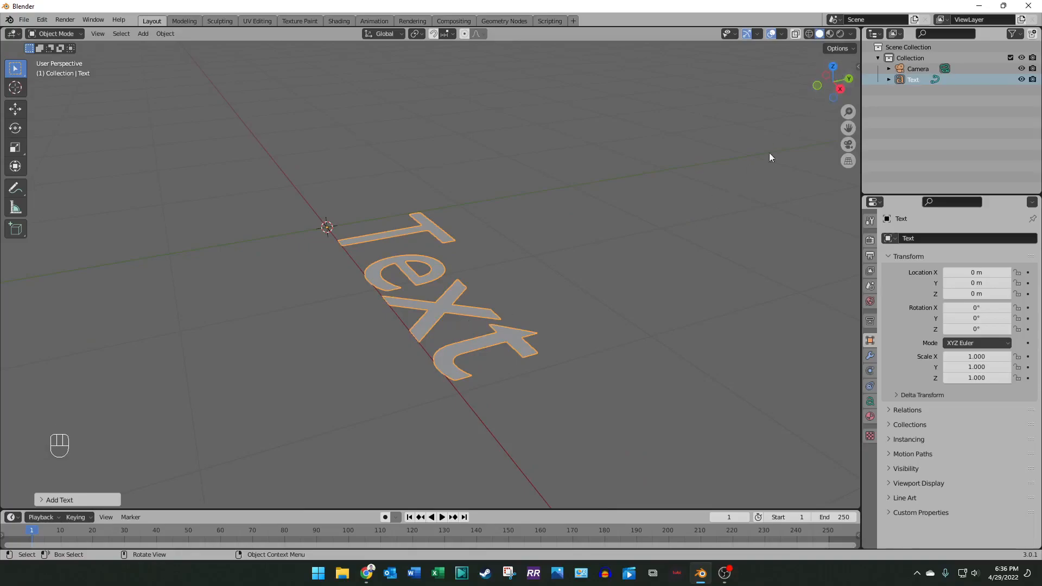
key(KP_7)
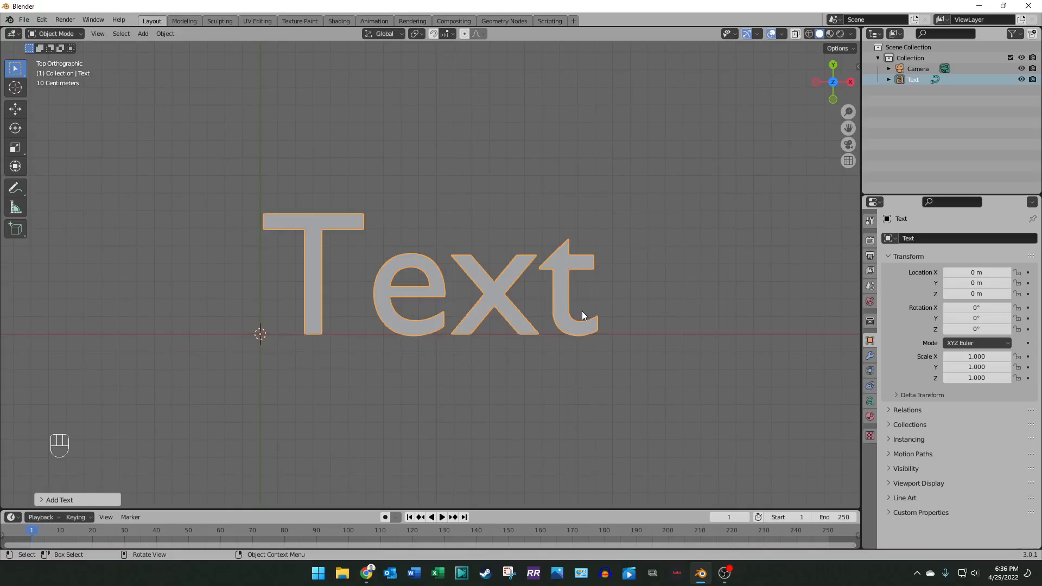
Step: Enter Edit Mode on the text object and replace its default content with "NOT STAR"
key(Tab)
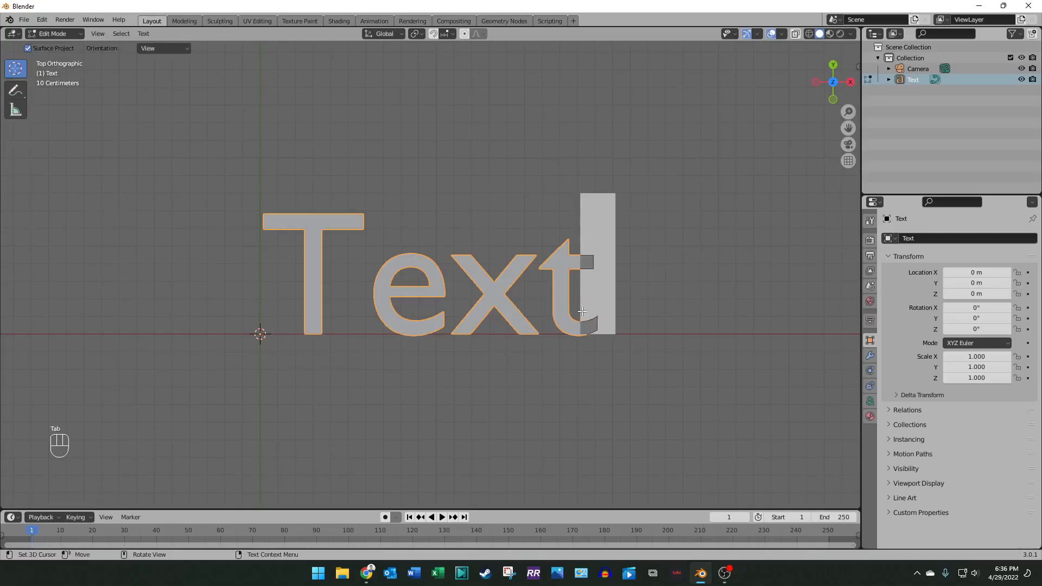
key(BackSpace)
key(BackSpace)
key(BackSpace)
key(BackSpace)
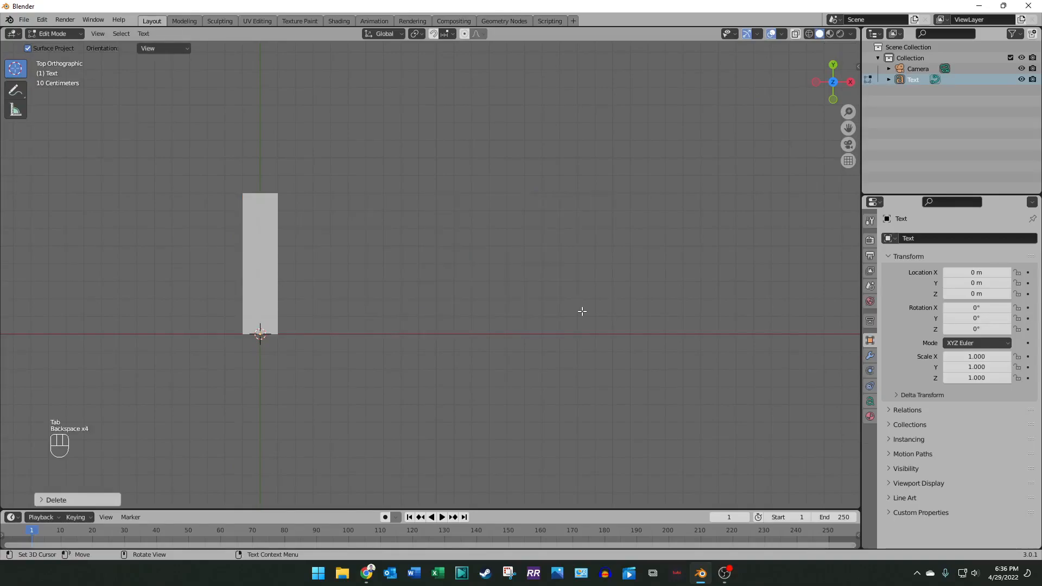
text(NOT)
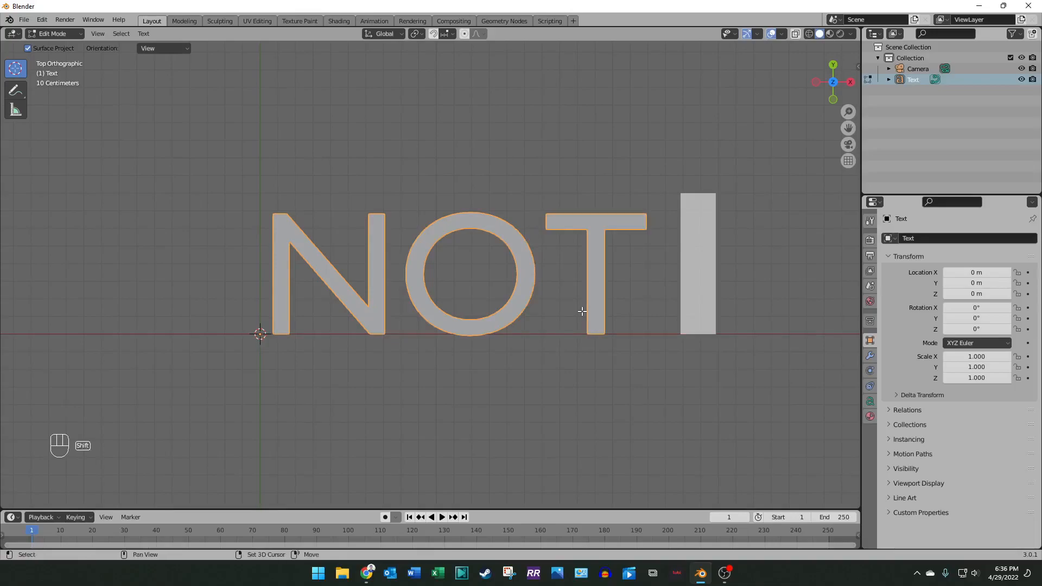
text( STAR)
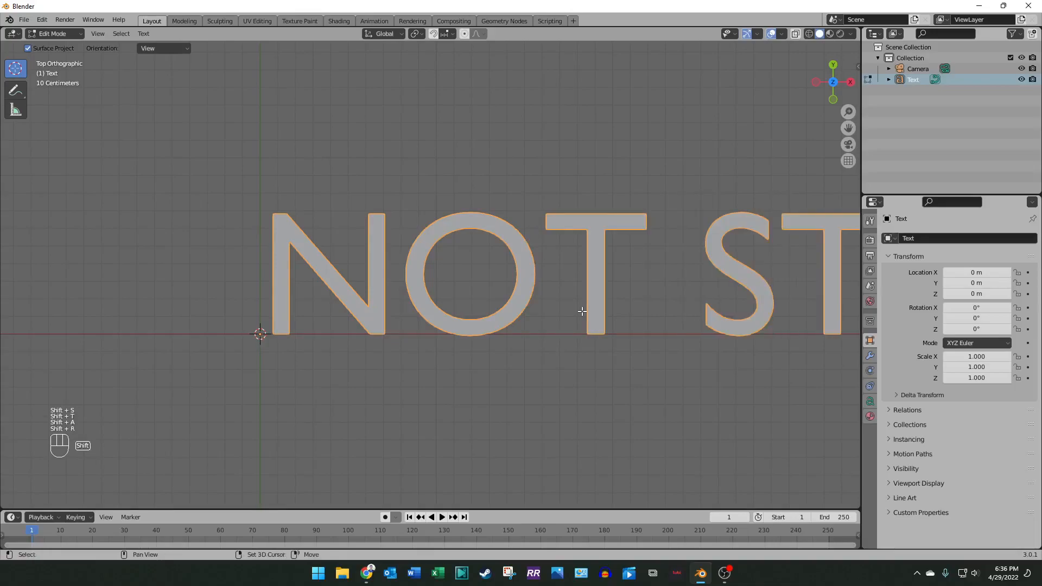
Step: Try adding "WARS" on a second line, indented with spaces to sit beneath "STAR"
key(Return)
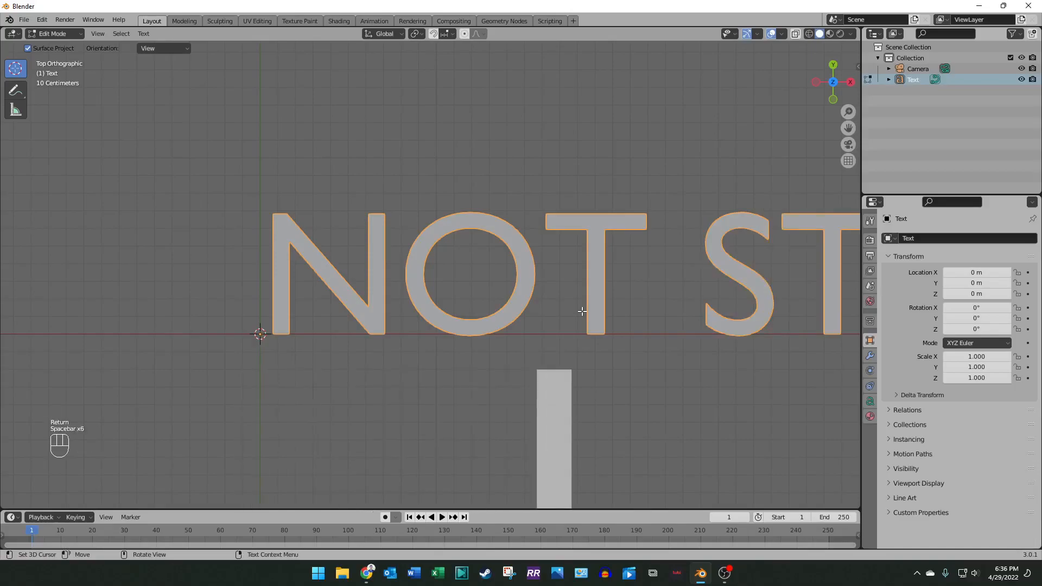
text(W)
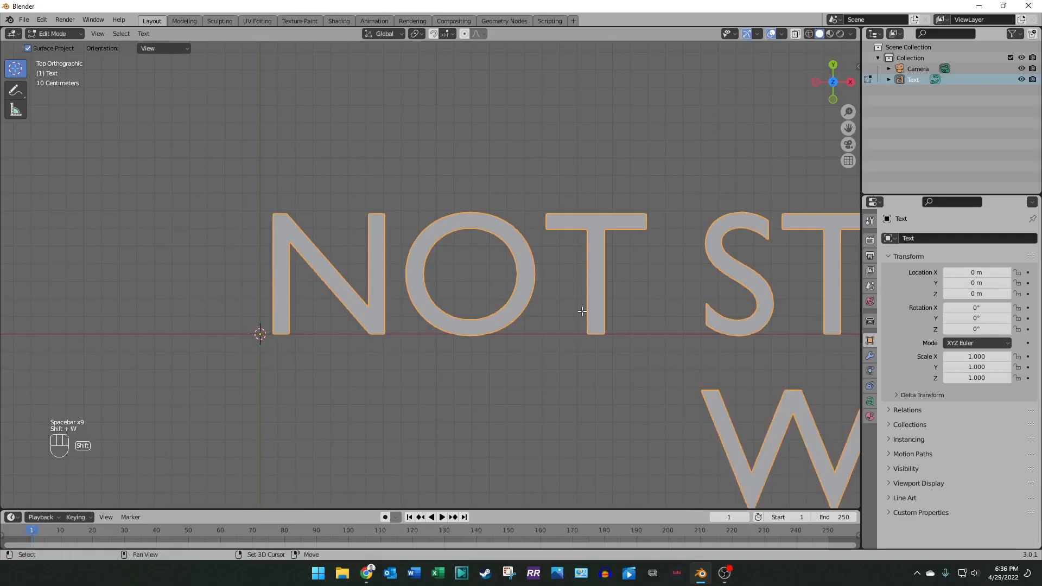
text(ARS)
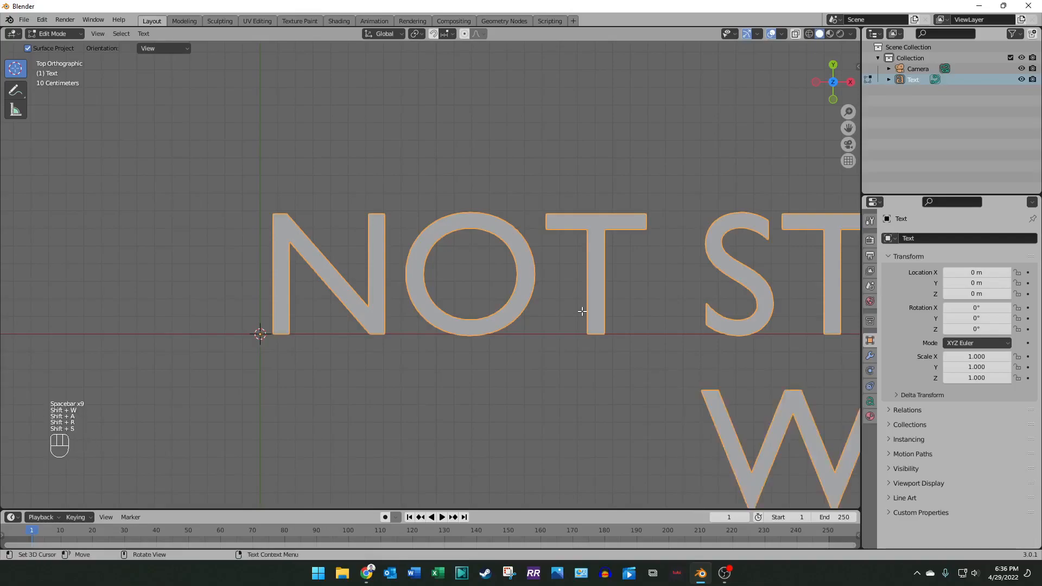
scroll(583, 314, down, 5)
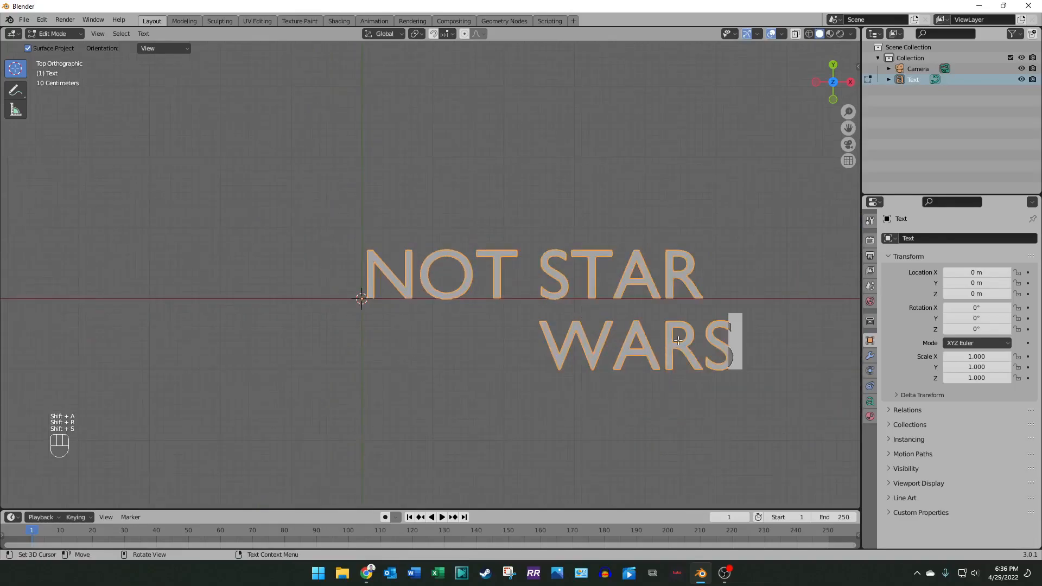
Step: Remove the indented second line "WARS" from the text object
key(BackSpace)
key(BackSpace)
key(BackSpace)
key(BackSpace)
key(BackSpace)
key(BackSpace)
key(BackSpace)
key(BackSpace)
key(BackSpace)
key(BackSpace)
key(BackSpace)
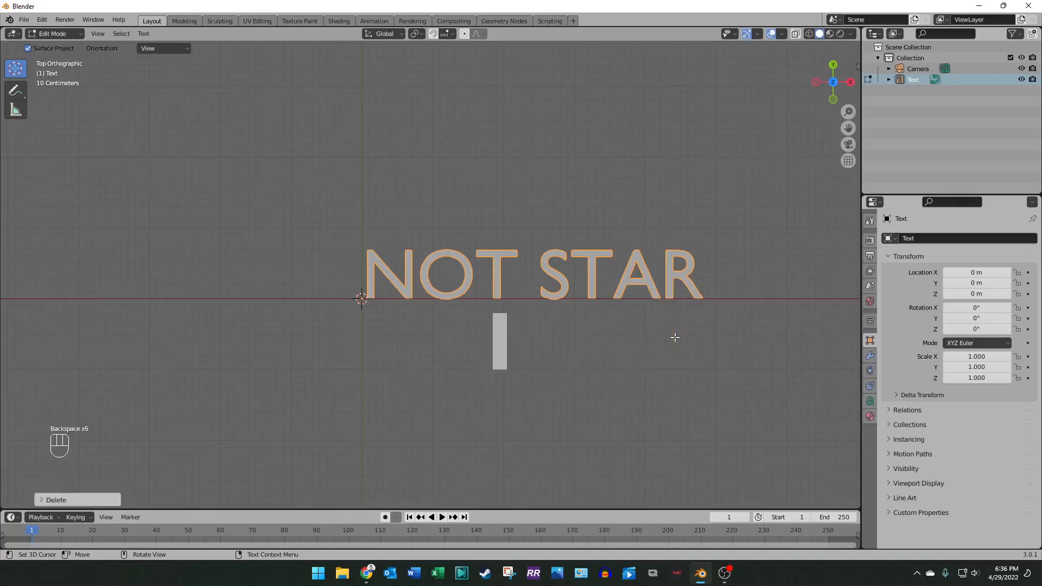
key(BackSpace)
key(BackSpace)
key(BackSpace)
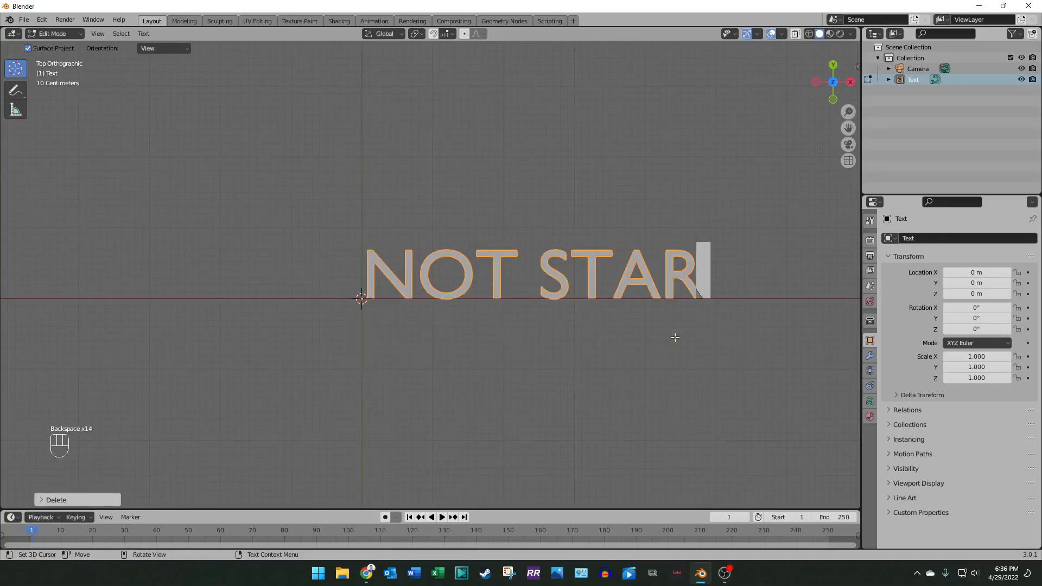
Step: Append "WARS" after "NOT STAR" on the same line and return to Object Mode
text(WR)
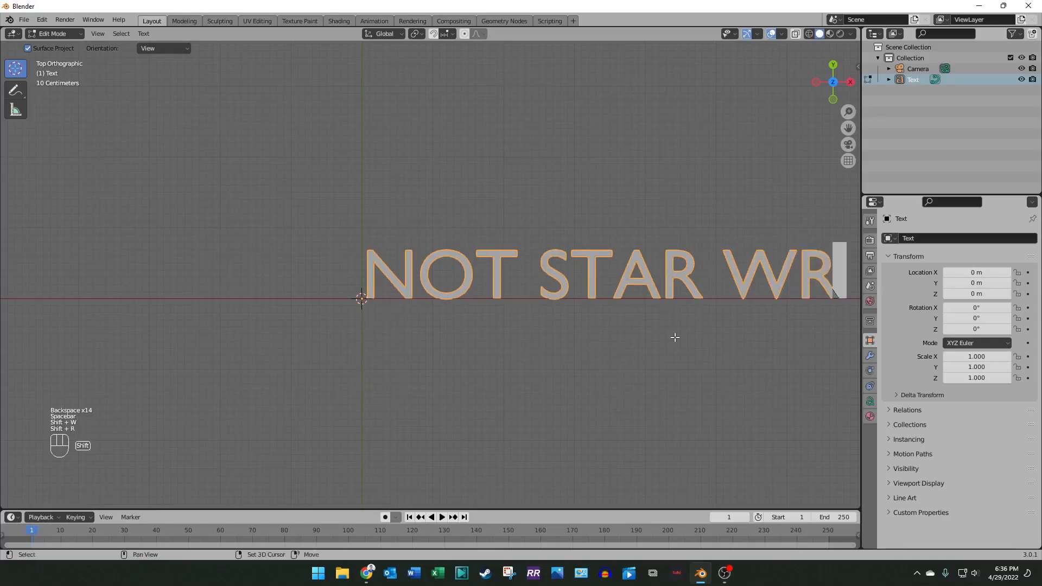
key(shift+BackSpace)
text(ARS)
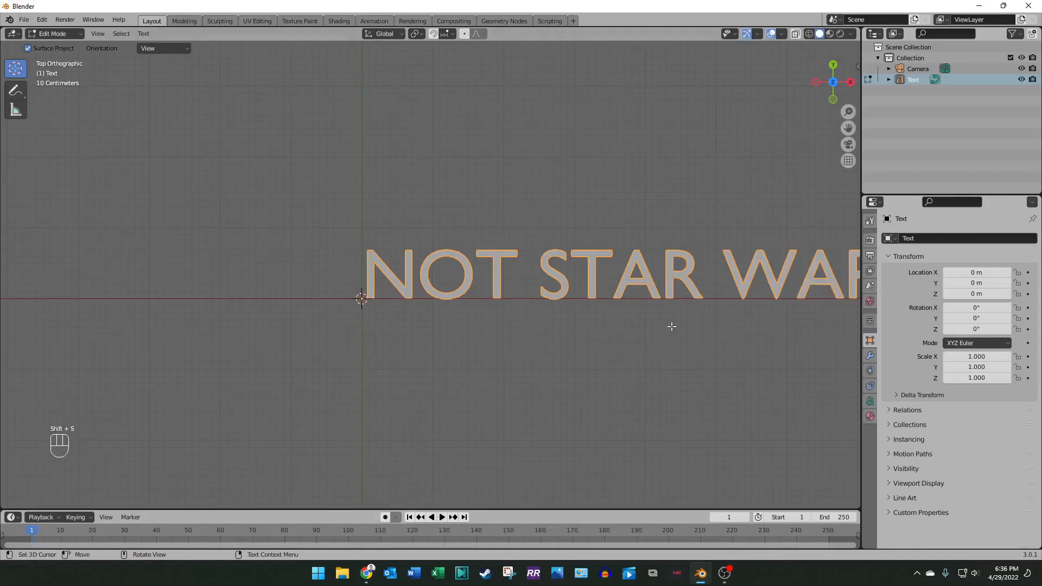
scroll(667, 318, down, 2)
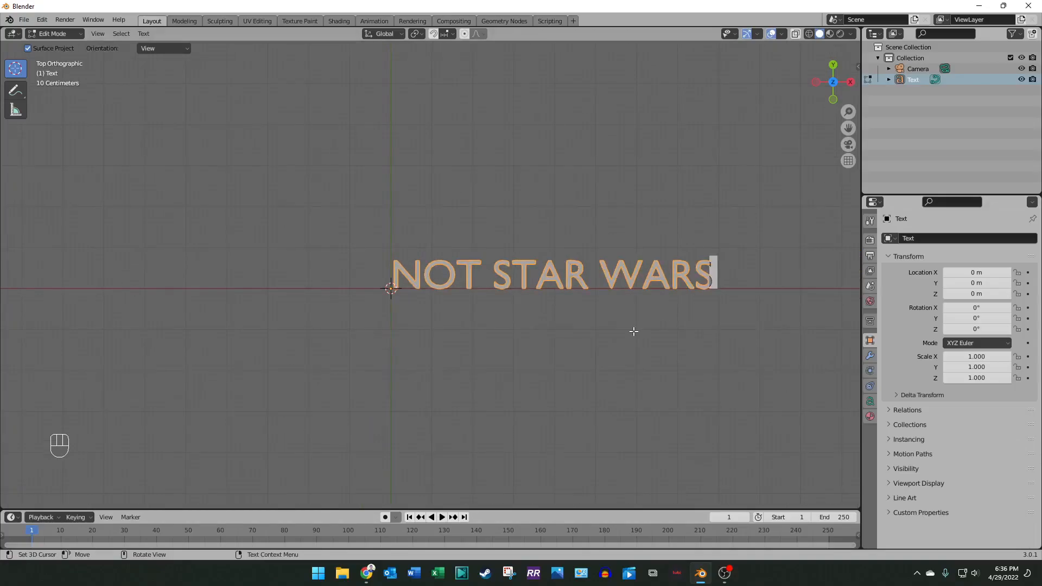
key(Tab)
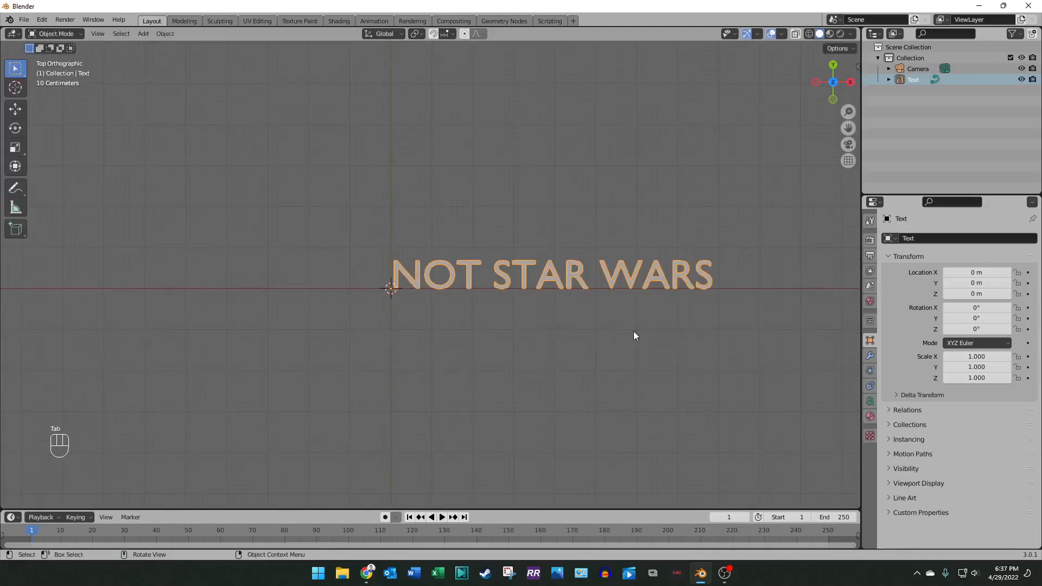
click(633, 332)
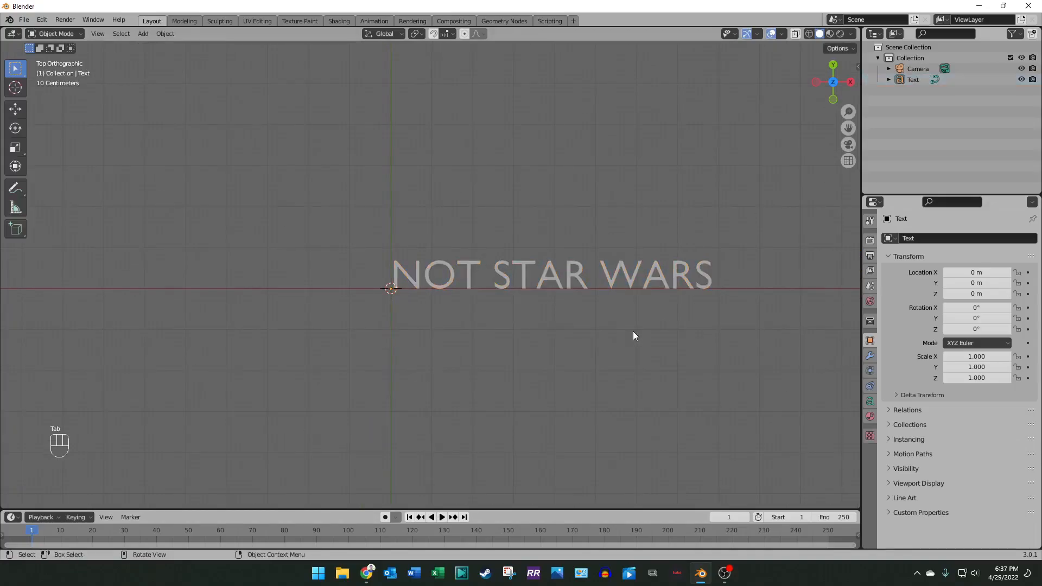
click(631, 276)
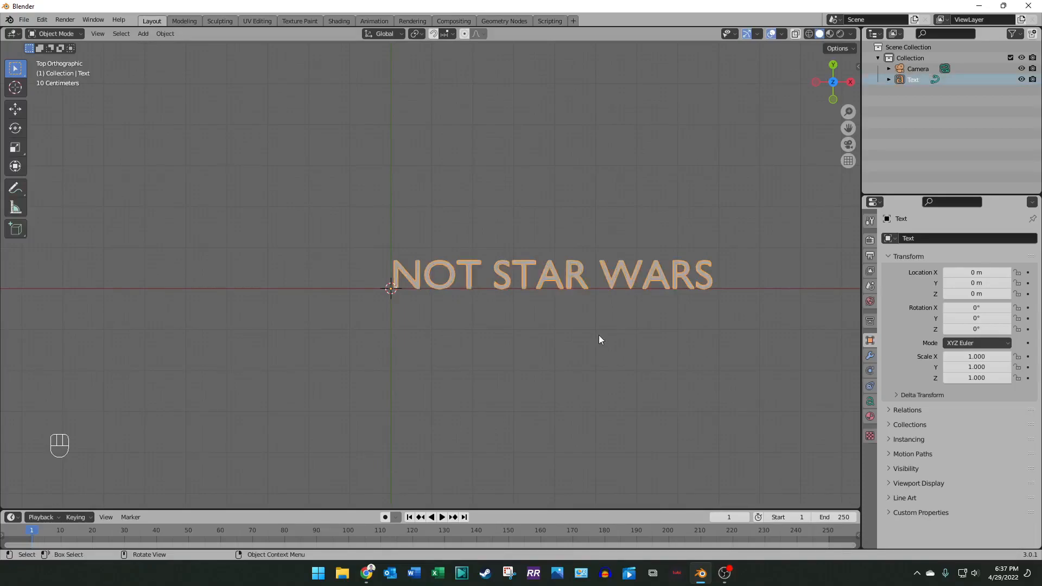
click(617, 312)
click(608, 272)
click(627, 329)
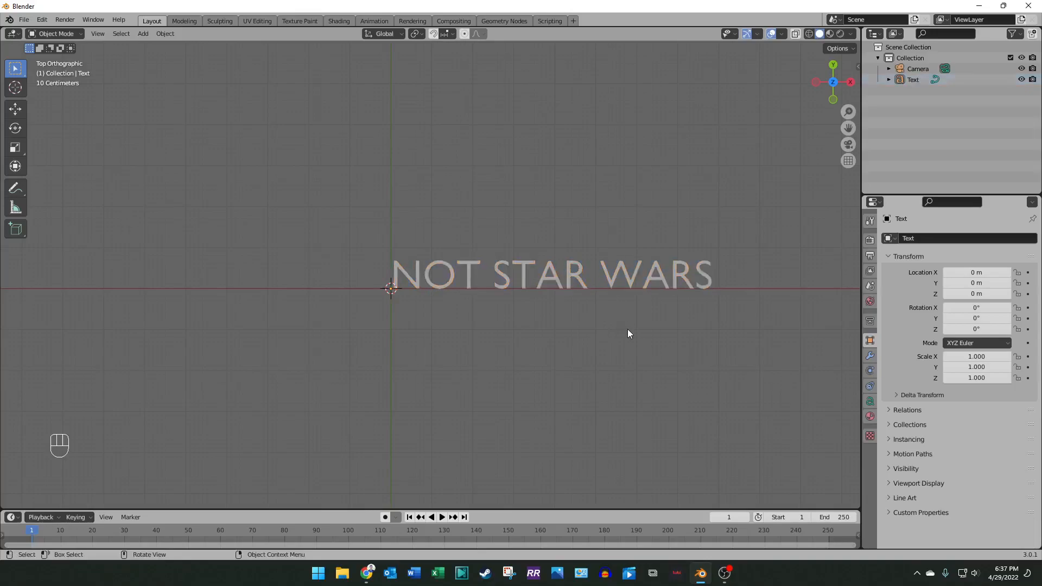
click(611, 272)
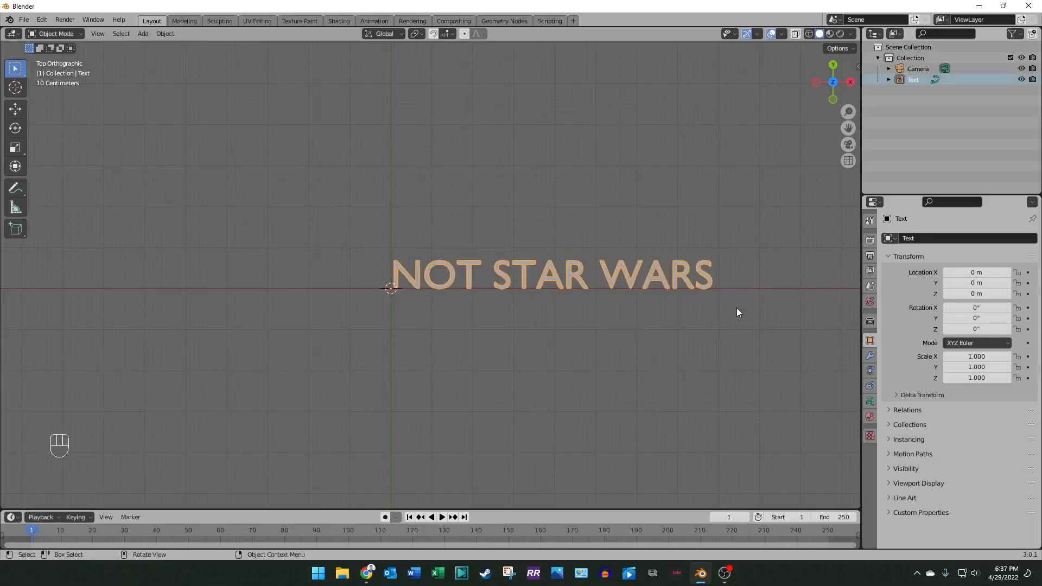
Step: Load Star Jedi Hollow Regular from the star-jedi\starjedi folder in Downloads as the text object's regular font
click(870, 401)
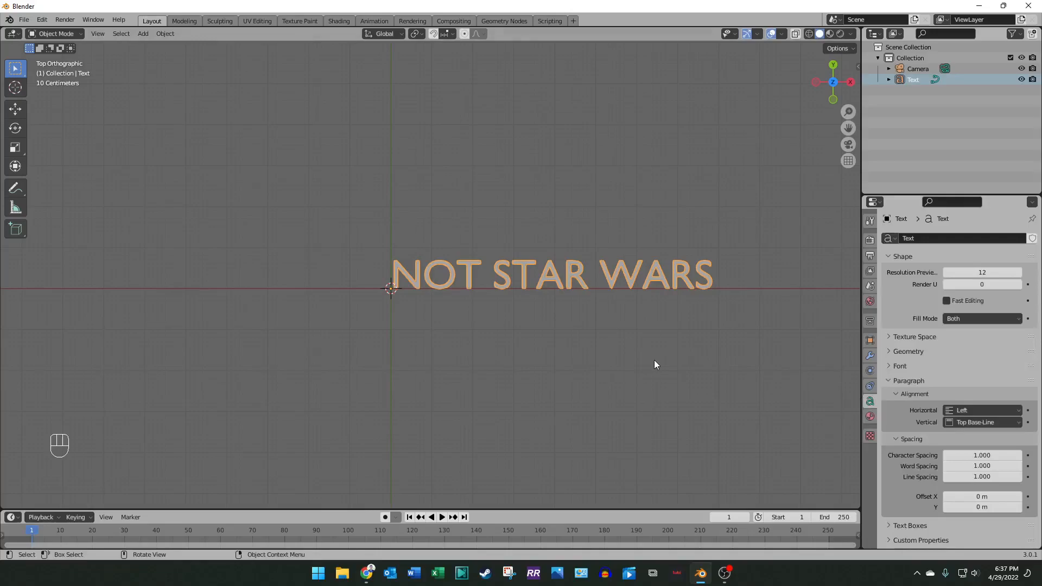
click(667, 359)
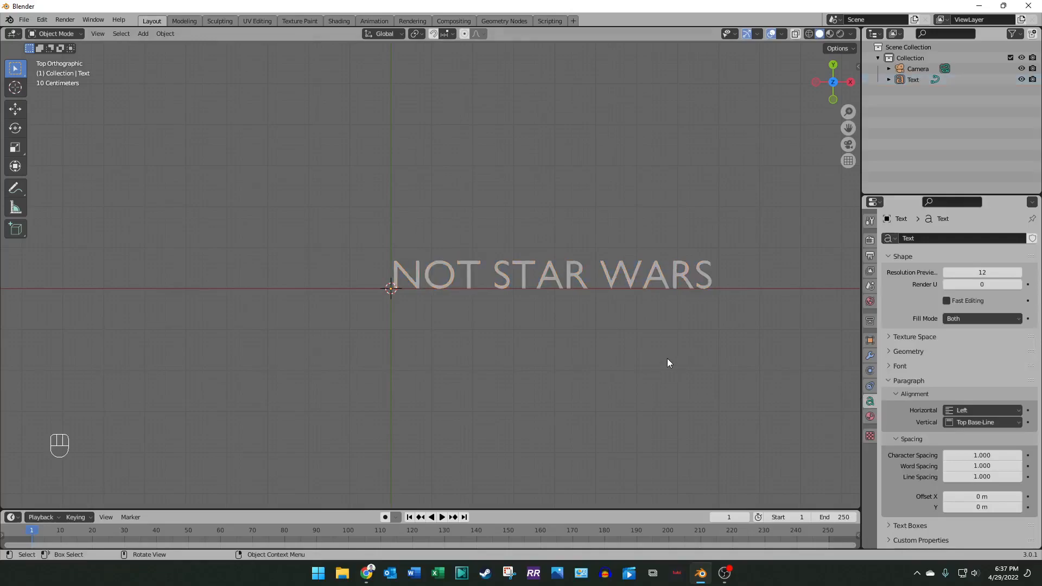
click(584, 285)
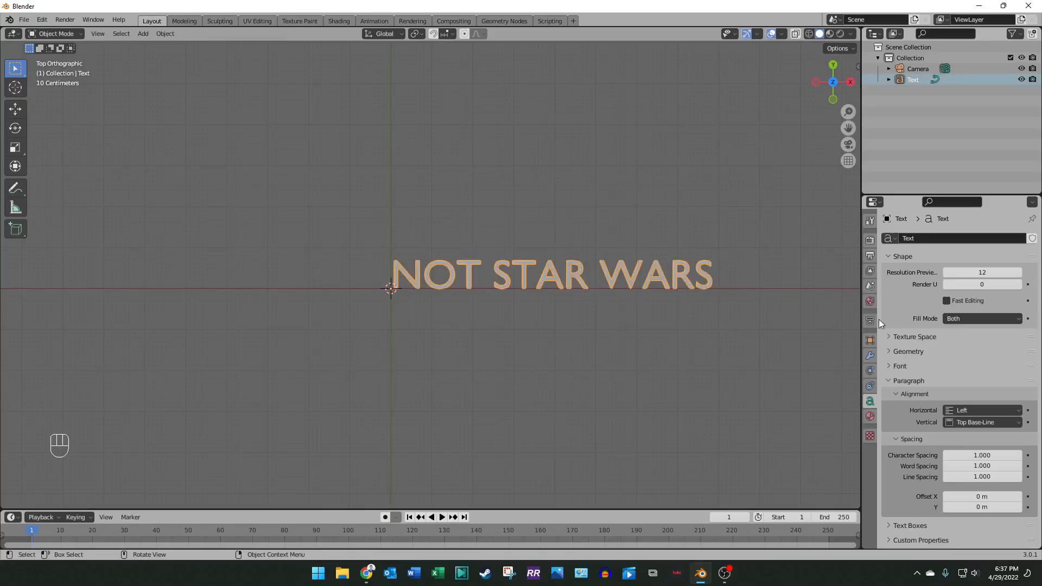
click(898, 381)
click(888, 366)
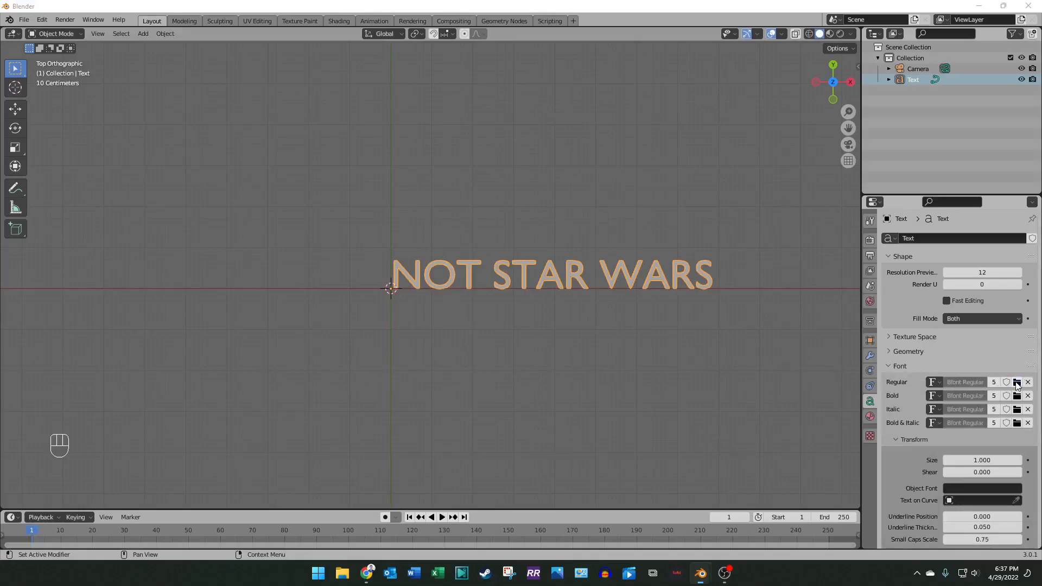
click(1017, 383)
click(269, 385)
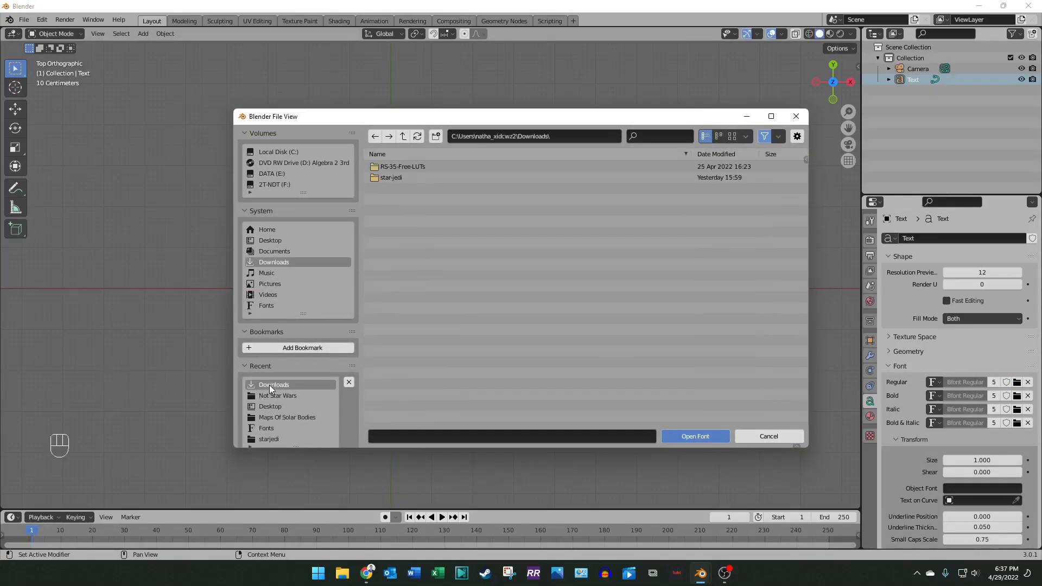
double_click(402, 177)
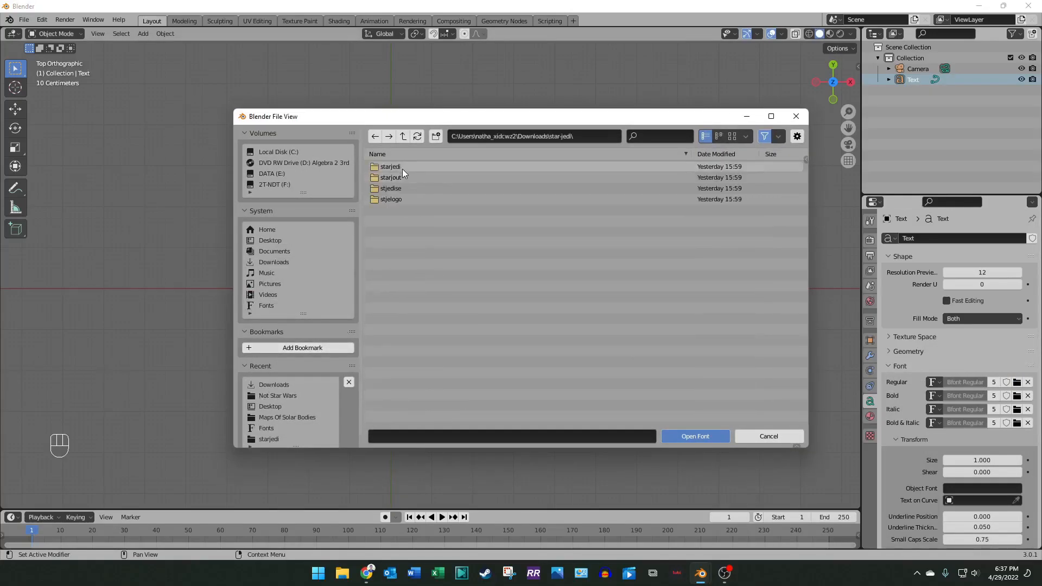
double_click(402, 168)
click(424, 168)
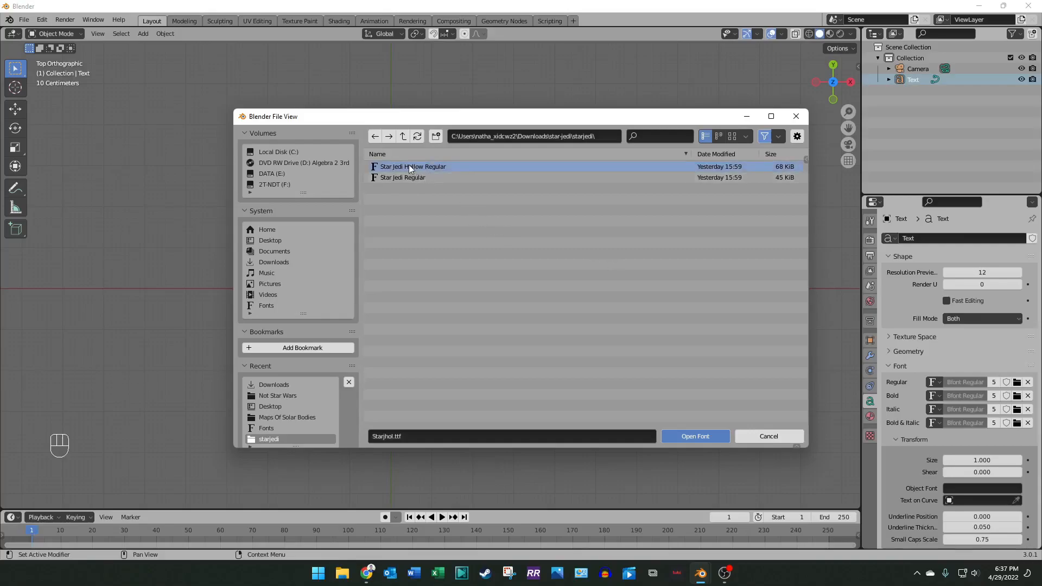
click(700, 437)
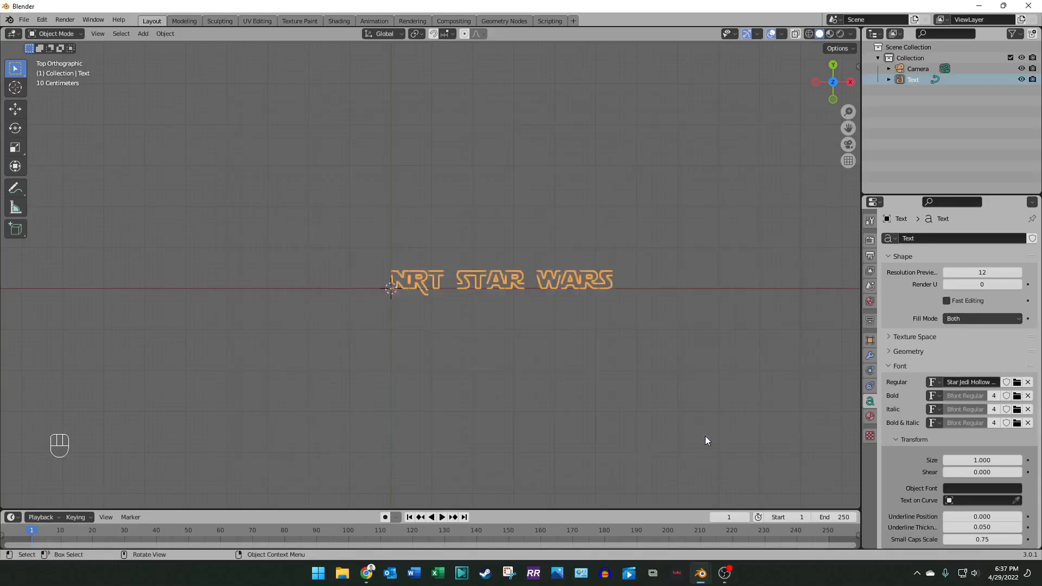
Step: Enter Edit Mode on the text object and replace "OT" in "NOT" with lowercase "ot" to get plain letter shapes
click(652, 346)
scroll(646, 343, up, 3)
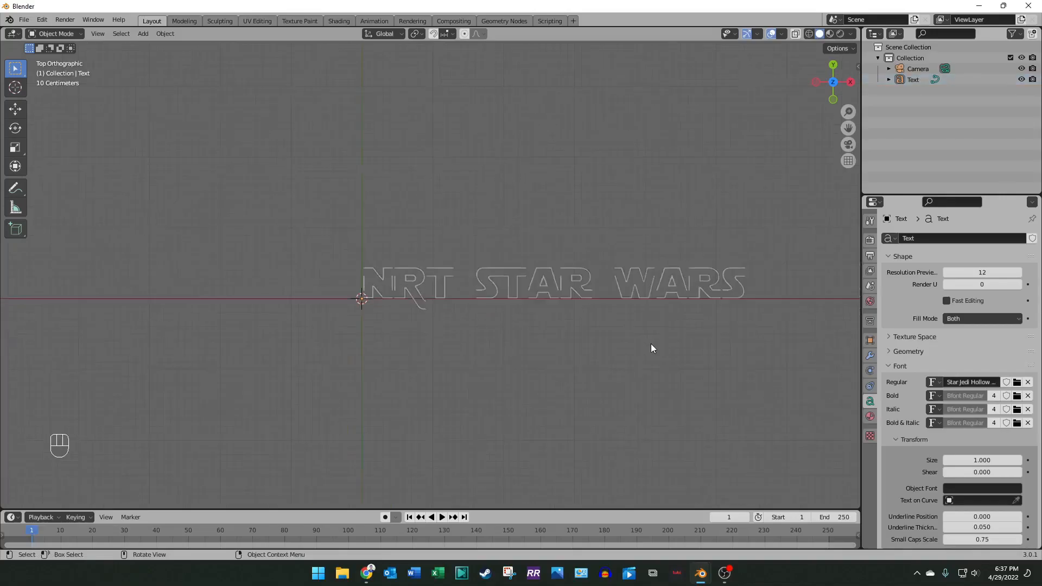
scroll(651, 348, up, 1)
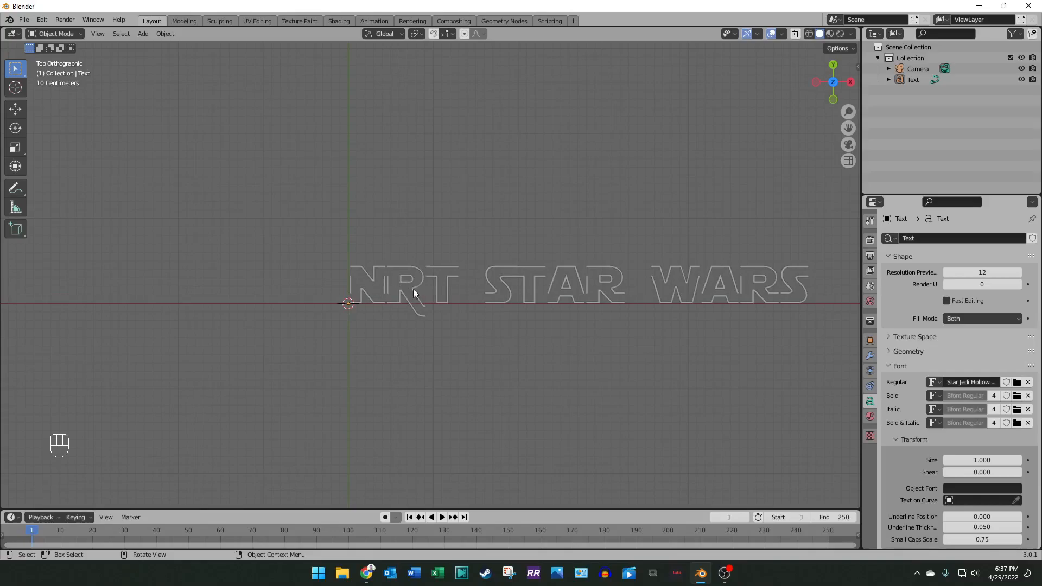
click(767, 282)
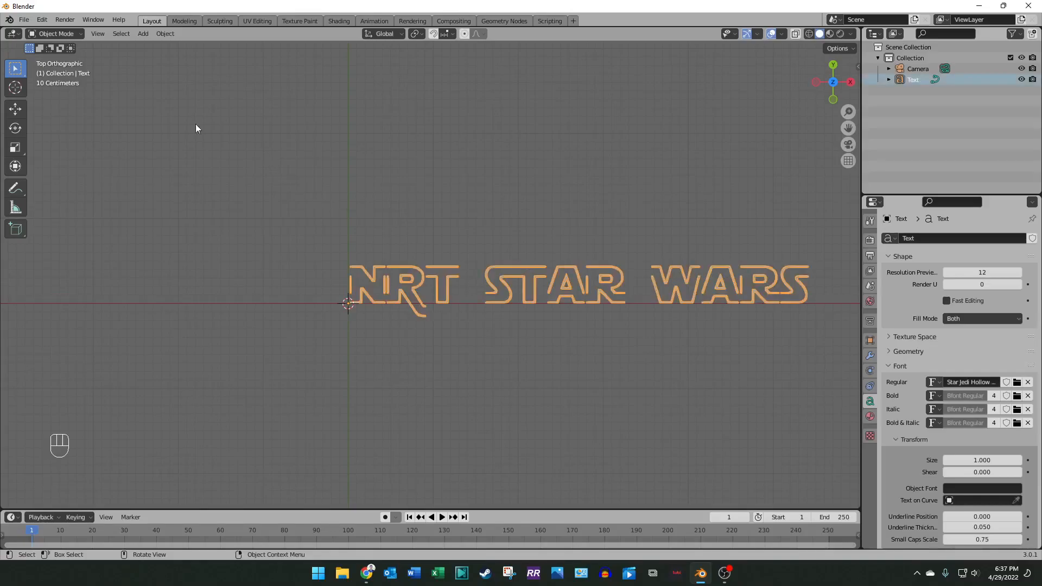
key(Tab)
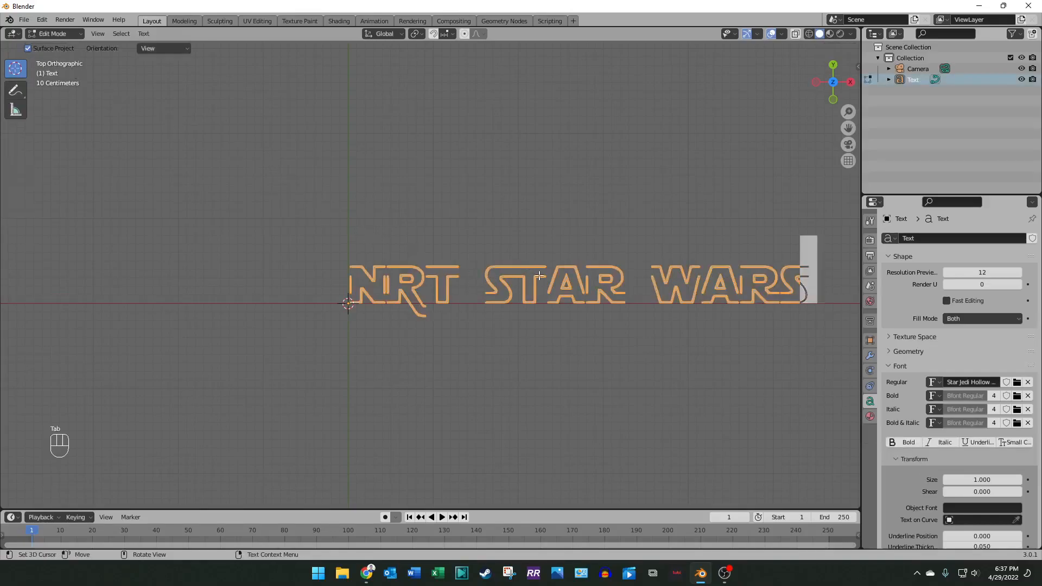
key(Left)
key(Left)
key(Left)
key(Left)
key(Left)
key(Left)
key(Left)
key(Left)
key(Left)
key(Left)
key(Left)
key(Left)
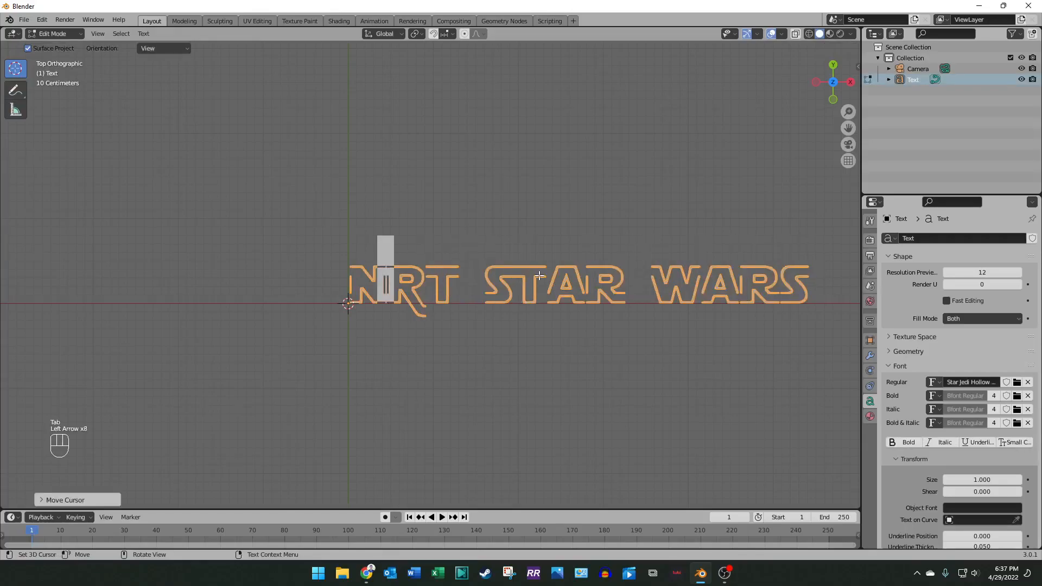
key(Delete)
key(Delete)
text(OT)
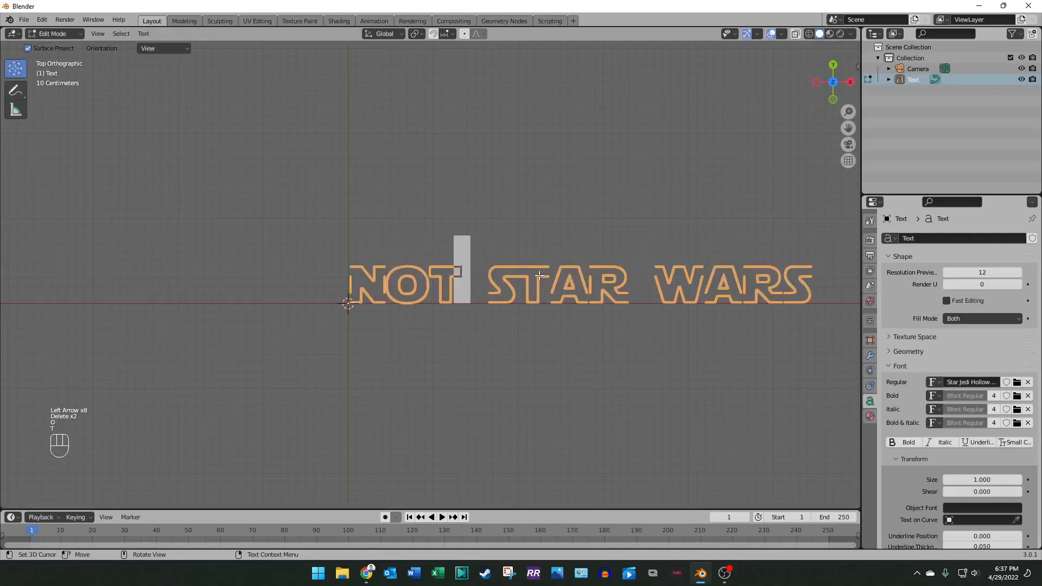
Step: Try a lowercase "a" in "STAR" and change it back to an uppercase "A"
key(Right)
key(Right)
key(Right)
key(Left)
key(Right)
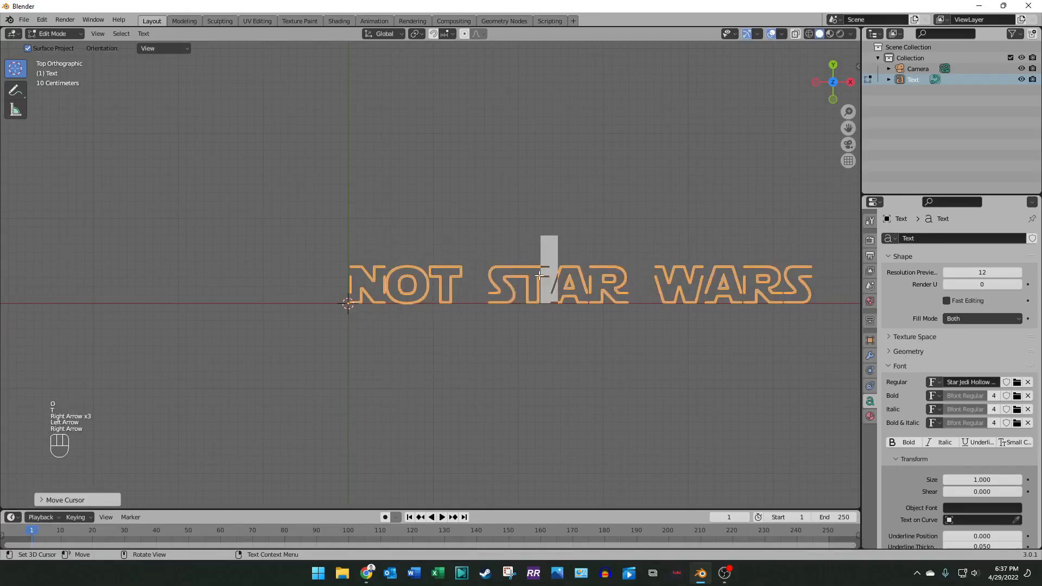
key(Right)
key(Right)
key(Left)
key(Right)
key(Right)
key(Left)
key(Left)
key(Delete)
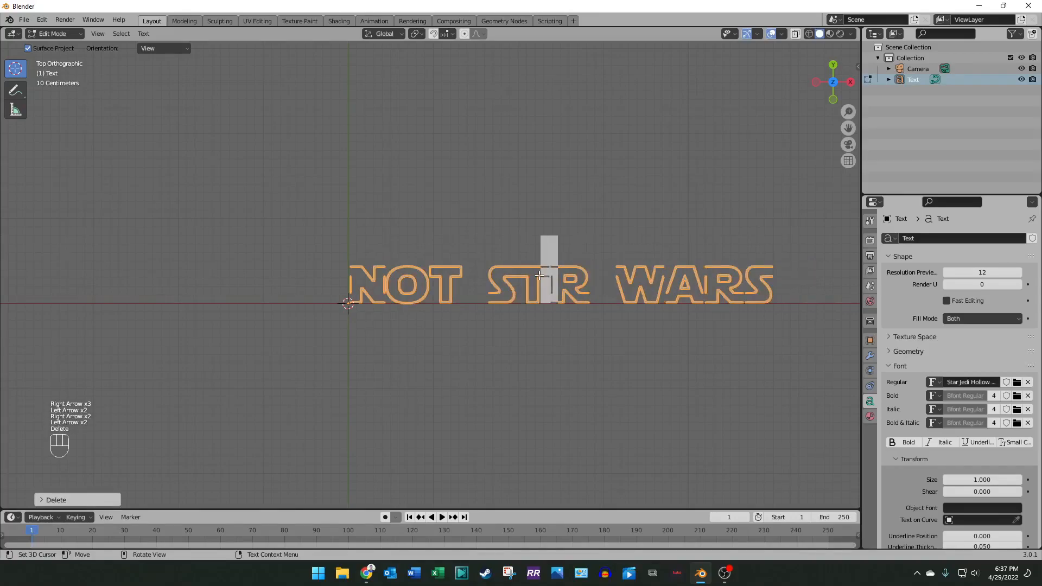
text(A)
key(Right)
key(Right)
key(Left)
key(Left)
key(Left)
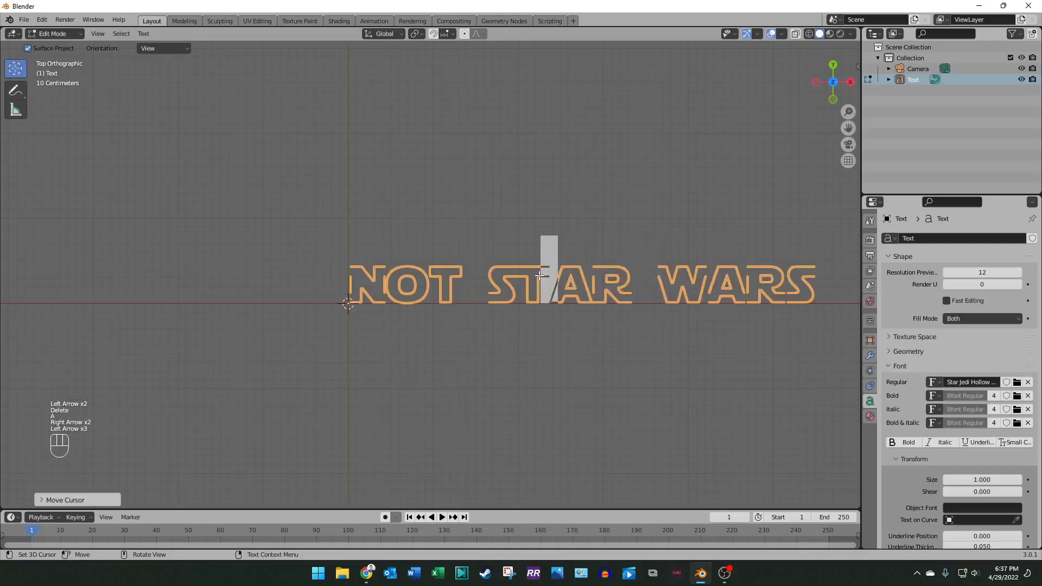
key(Delete)
text(A)
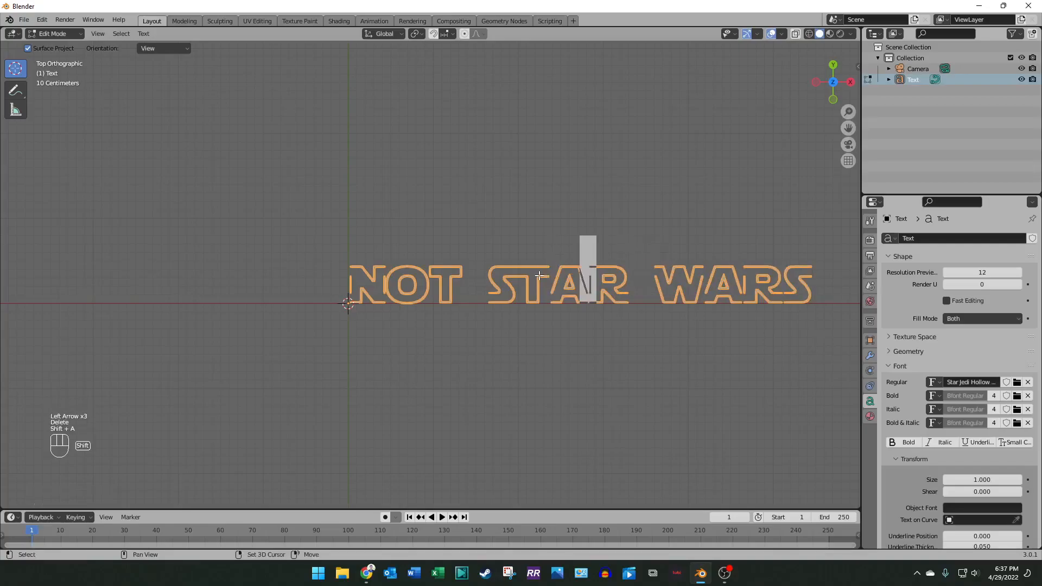
key(Right)
key(Right)
key(Right)
key(Left)
key(Left)
key(Left)
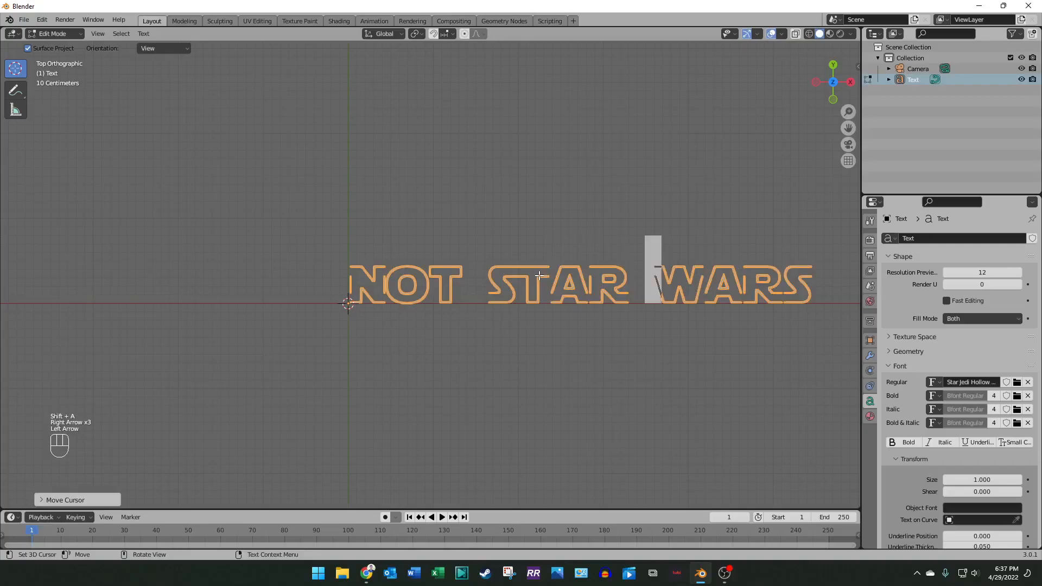
Step: Try an uppercase "O" as the second letter of "NOT" and change it back to lowercase "o"
key(Right)
key(Right)
key(Right)
key(Right)
key(Left)
key(Left)
key(Left)
key(Left)
key(Left)
key(Left)
key(Right)
key(BackSpace)
text(O)
key(Right)
key(Left)
key(BackSpace)
text(O)
key(Right)
key(Left)
key(Right)
key(Left)
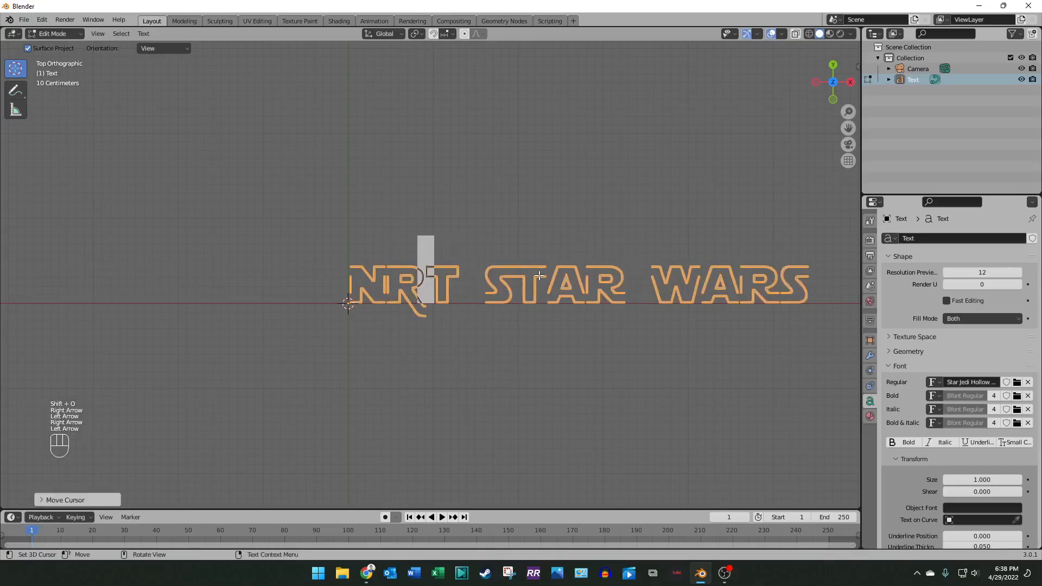
key(BackSpace)
text(o)
key(Right)
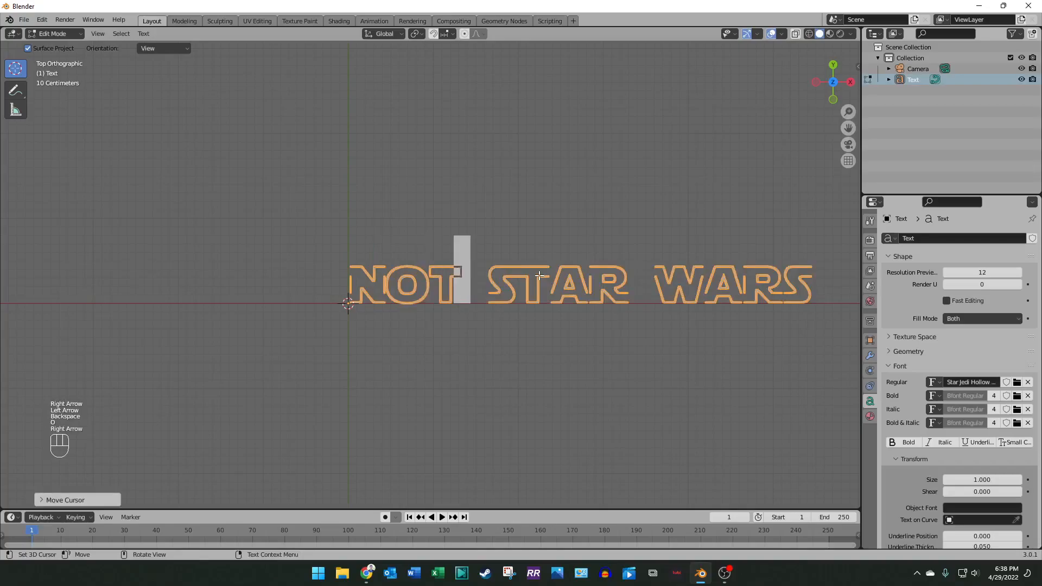
Step: Try an uppercase "T" as the last letter of "NOT"
key(Left)
key(Right)
key(Left)
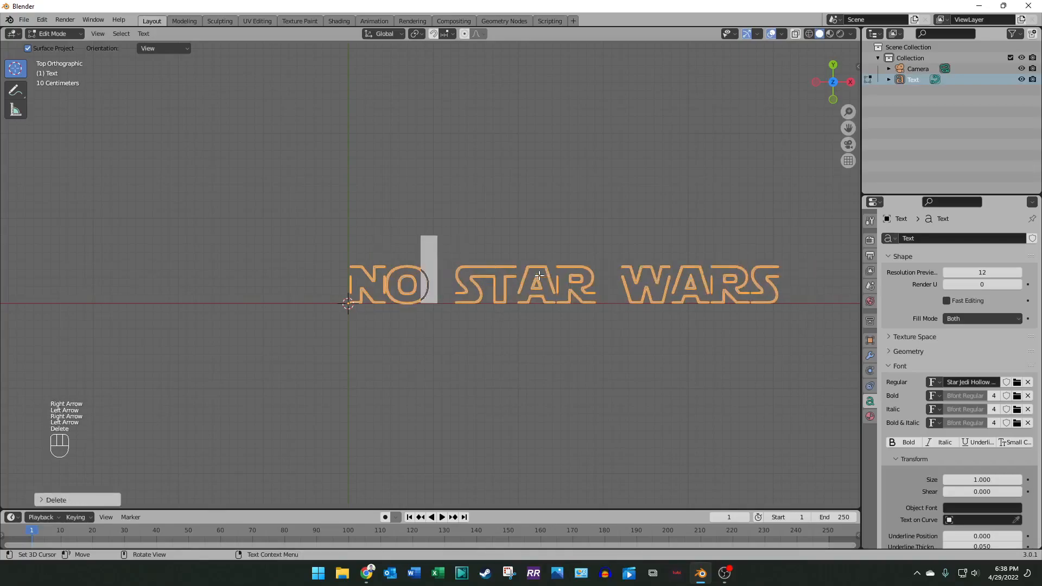
key(Delete)
text(T)
key(Right)
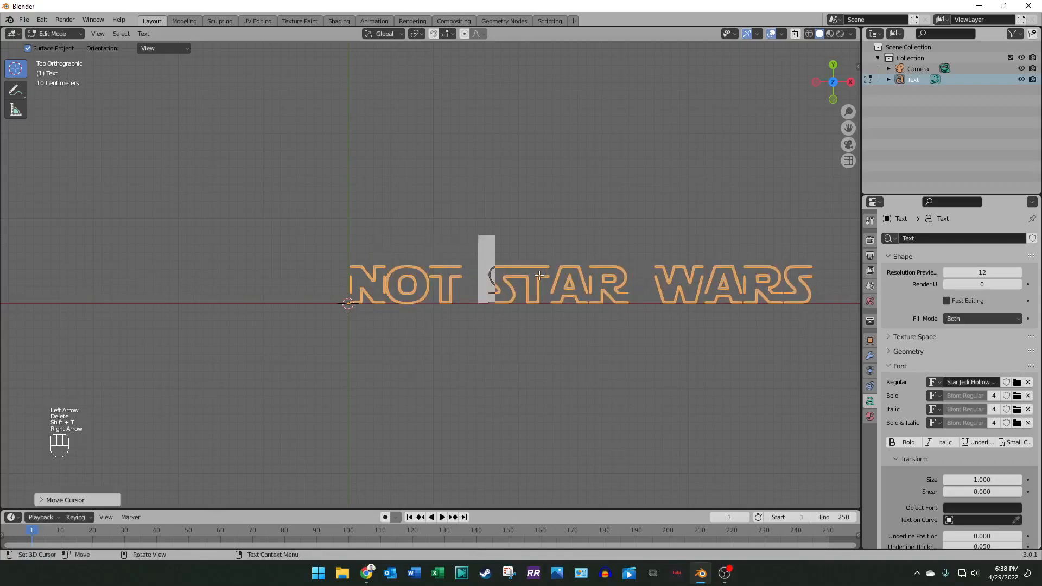
Step: Replace the first letter of "NOT" with a lowercase "n"
key(Left)
key(Left)
key(Left)
key(Left)
key(Right)
key(BackSpace)
text(N)
Step: Replace the last letter of "NOT" with a lowercase "t"
key(Right)
key(Right)
key(Right)
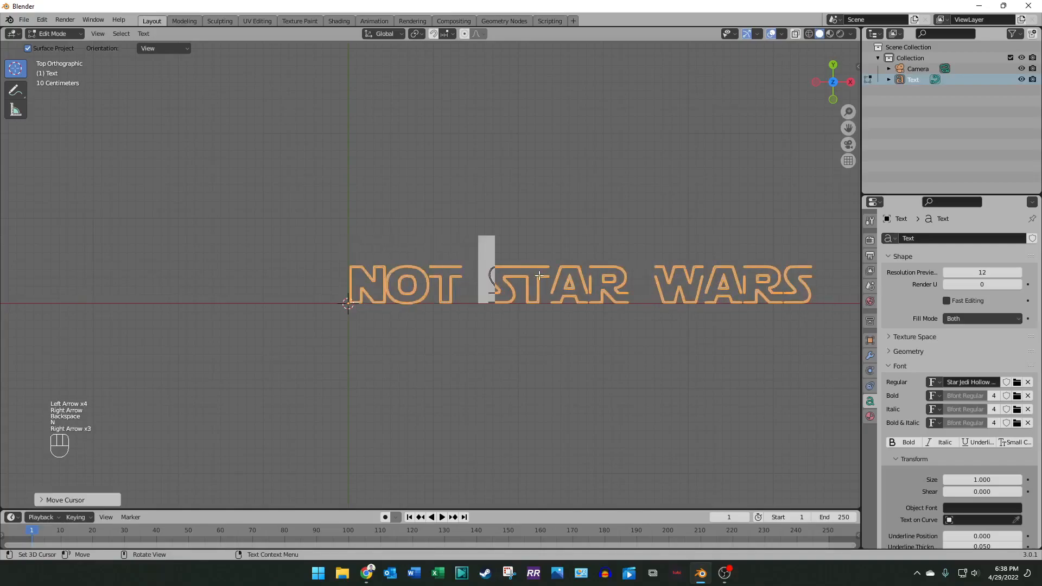
key(Left)
key(BackSpace)
text(T)
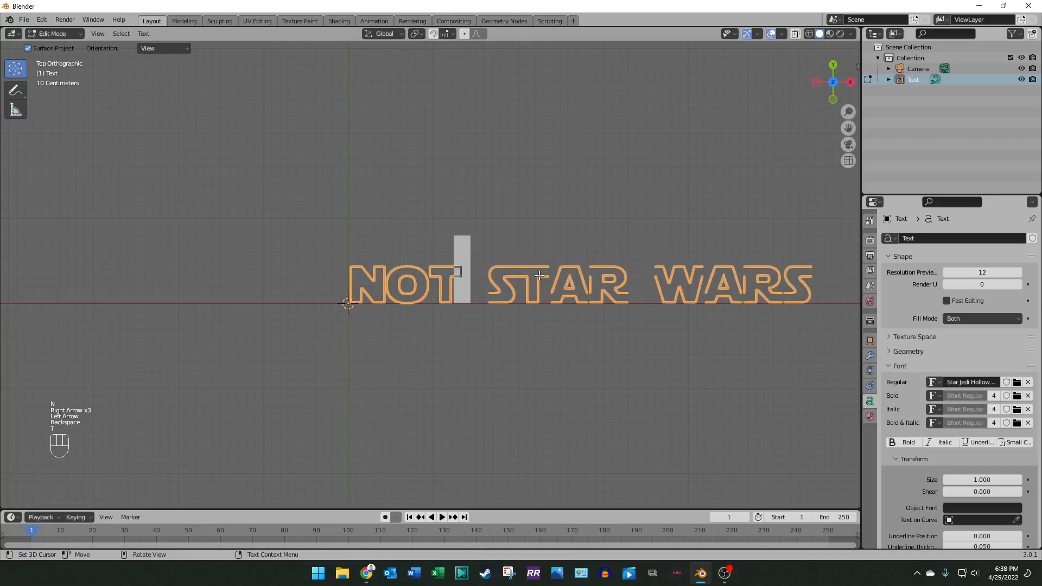
Step: Move the text cursor to the end of the line, return to Object Mode and reselect the text object
key(Right)
key(Right)
key(Right)
key(Right)
key(Right)
key(Right)
key(Right)
key(Right)
key(Right)
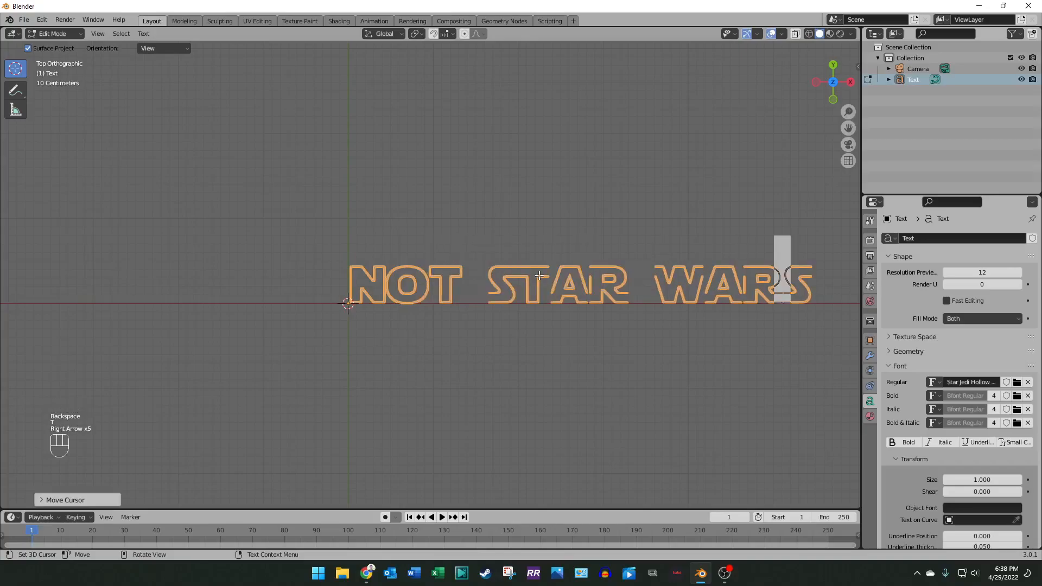
key(Right)
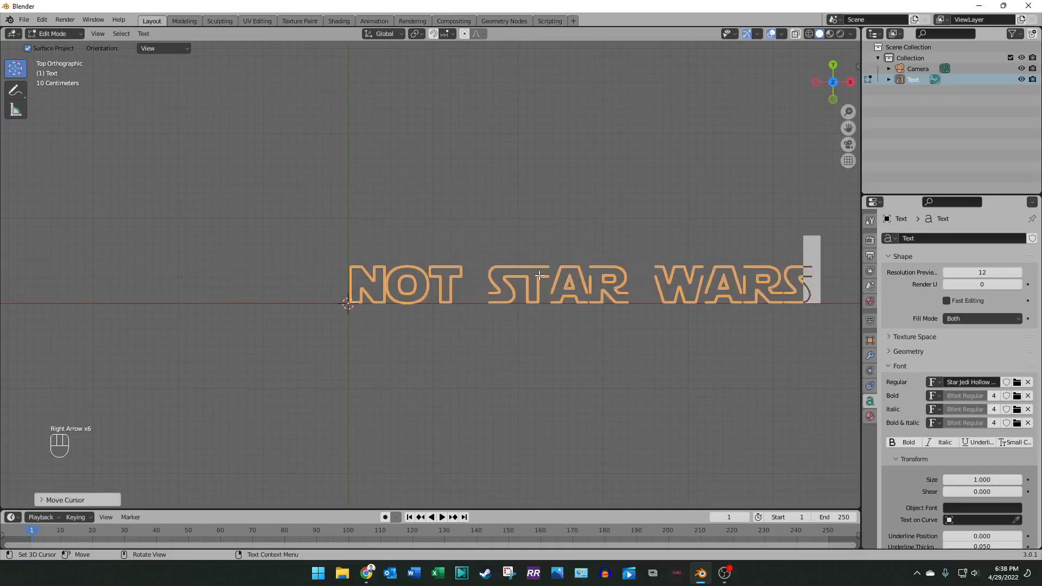
key(Tab)
click(559, 325)
click(563, 295)
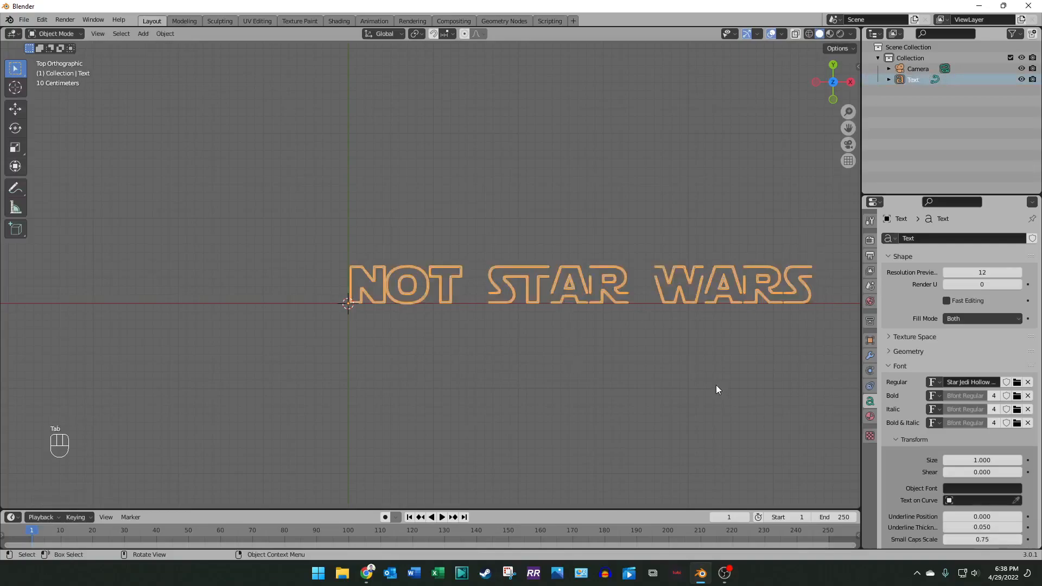
Step: Extrude the "NOT STAR WARS" text by 0.01 m in its geometry settings and deselect it
scroll(934, 348, down, 1)
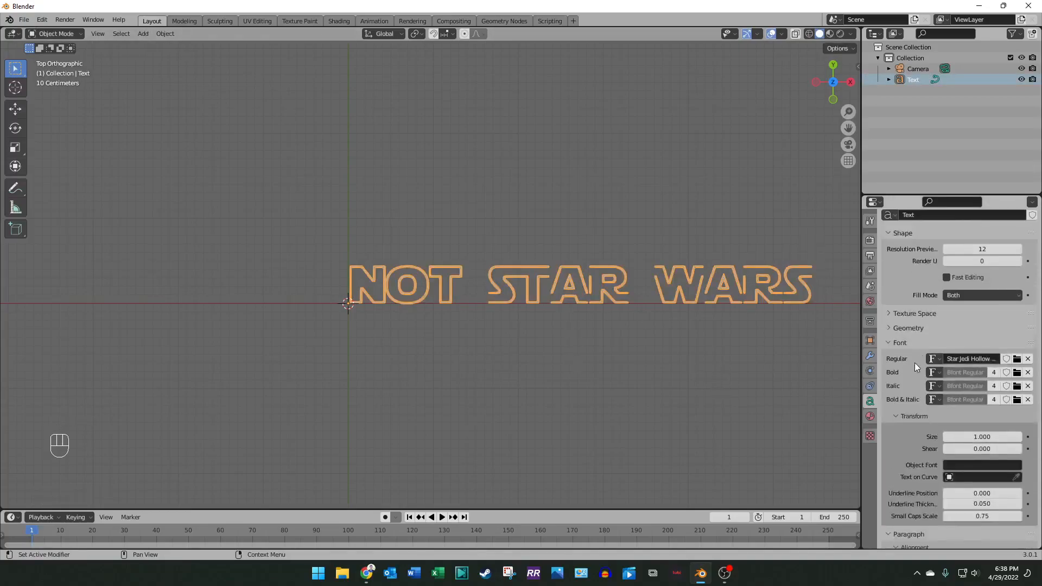
click(886, 344)
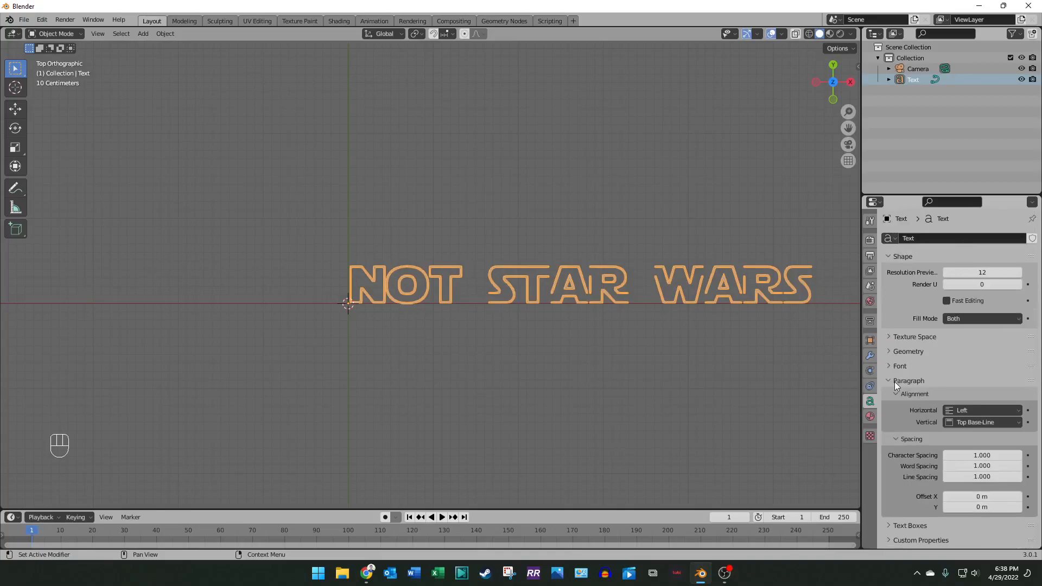
click(731, 392)
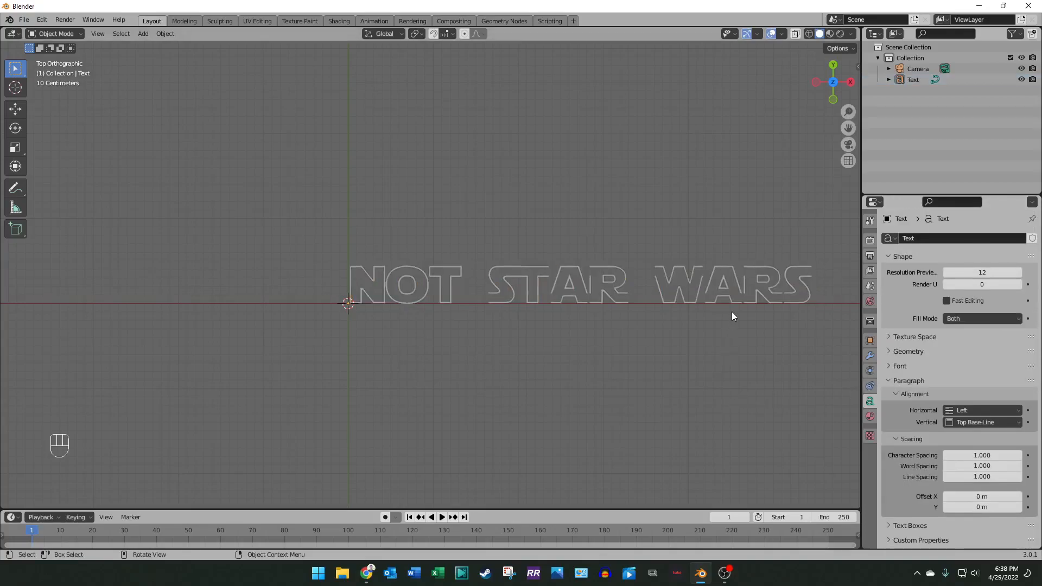
click(835, 88)
drag(835, 88, 623, 268)
click(565, 316)
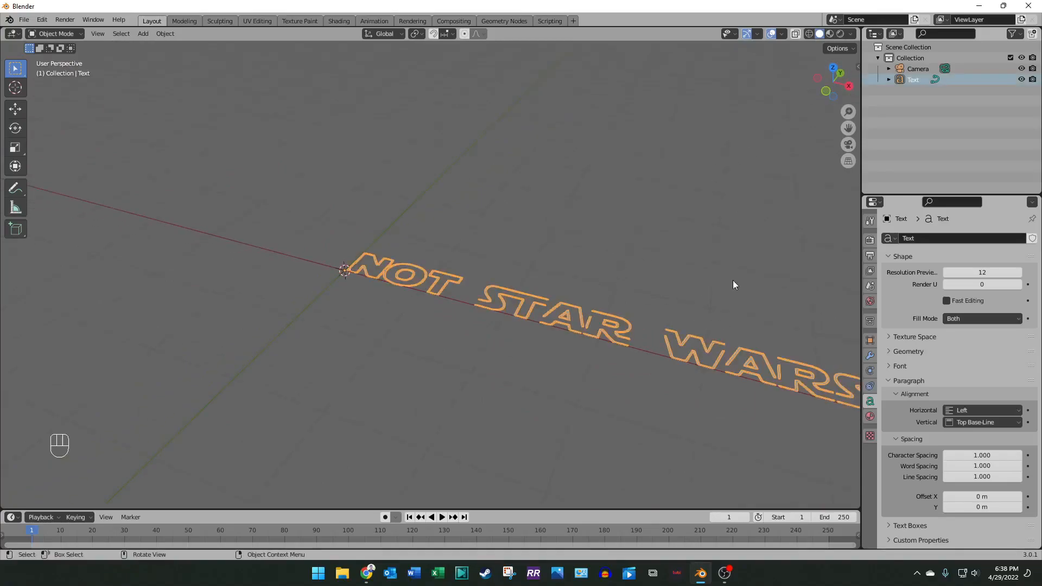
click(888, 353)
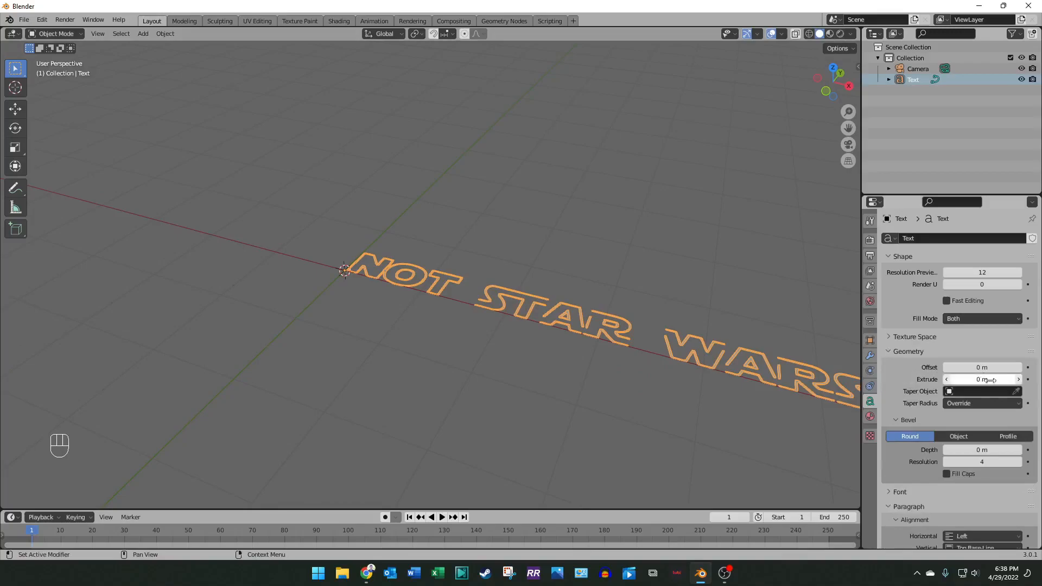
click(1019, 379)
drag(1020, 380, 966, 382)
click(947, 380)
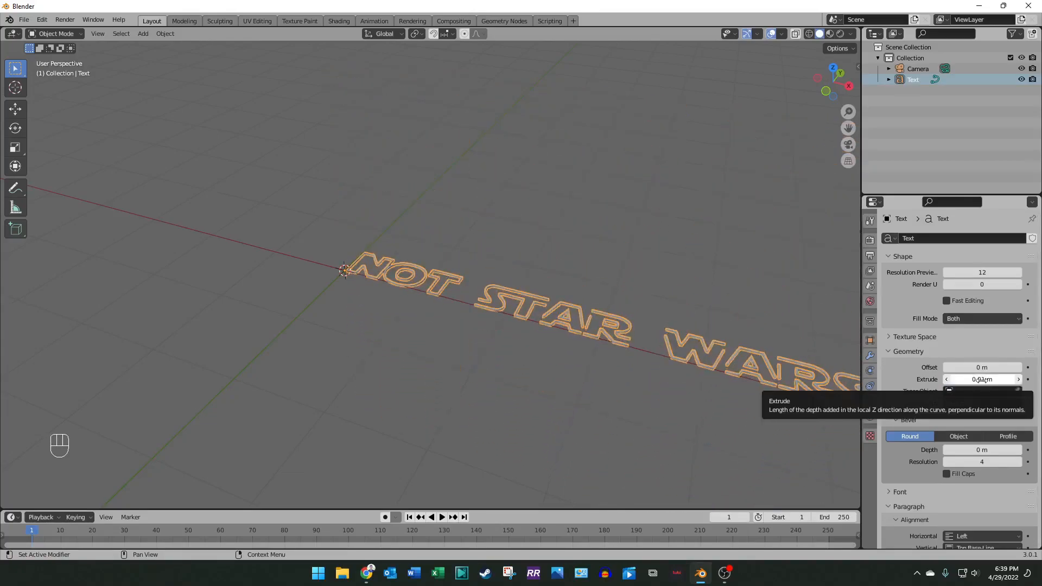
click(762, 433)
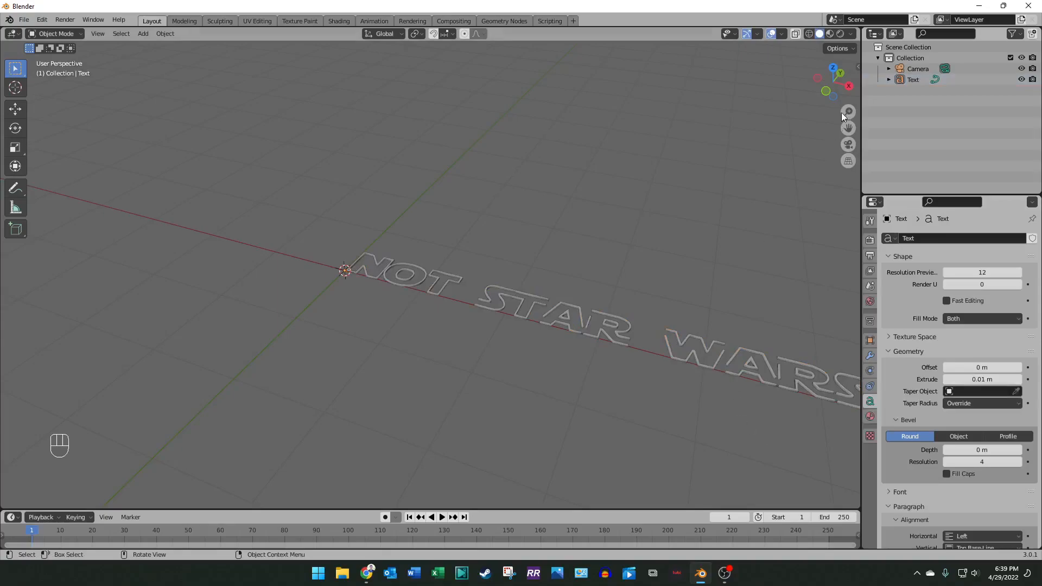
Step: Set the text's horizontal and vertical paragraph alignment to Center, then deselect it
drag(835, 69, 997, 190)
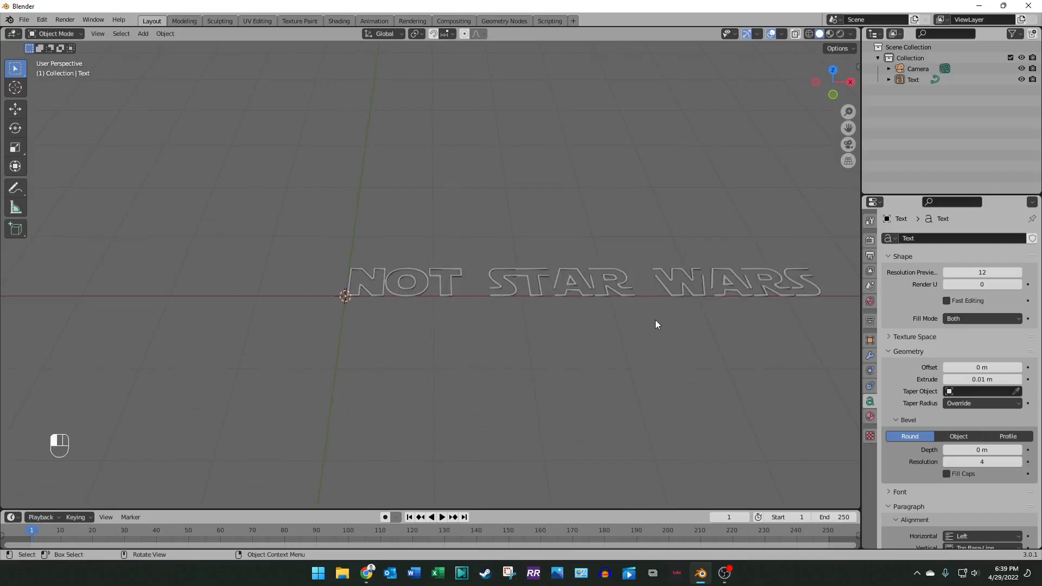
click(569, 283)
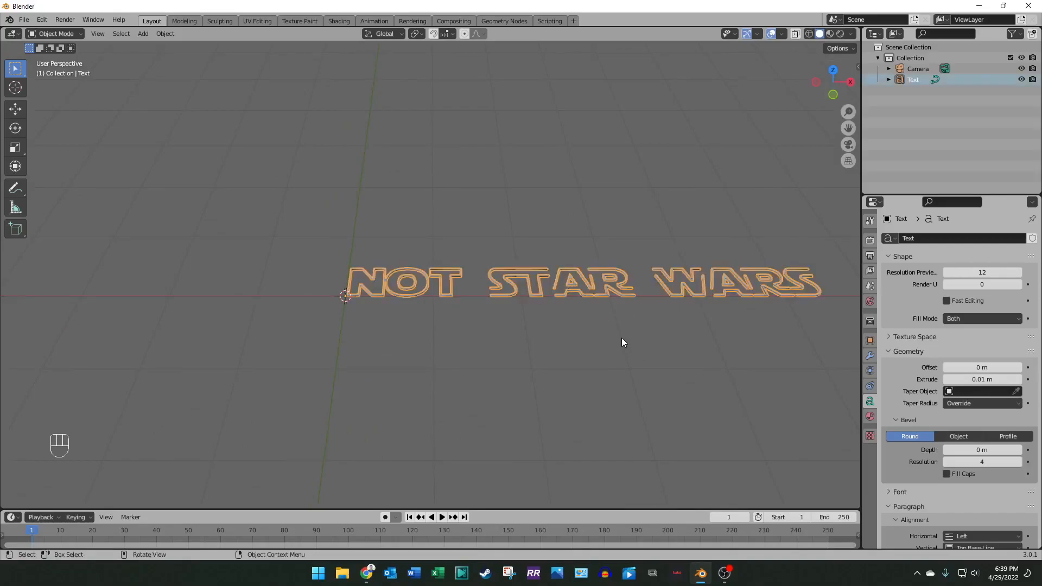
click(891, 352)
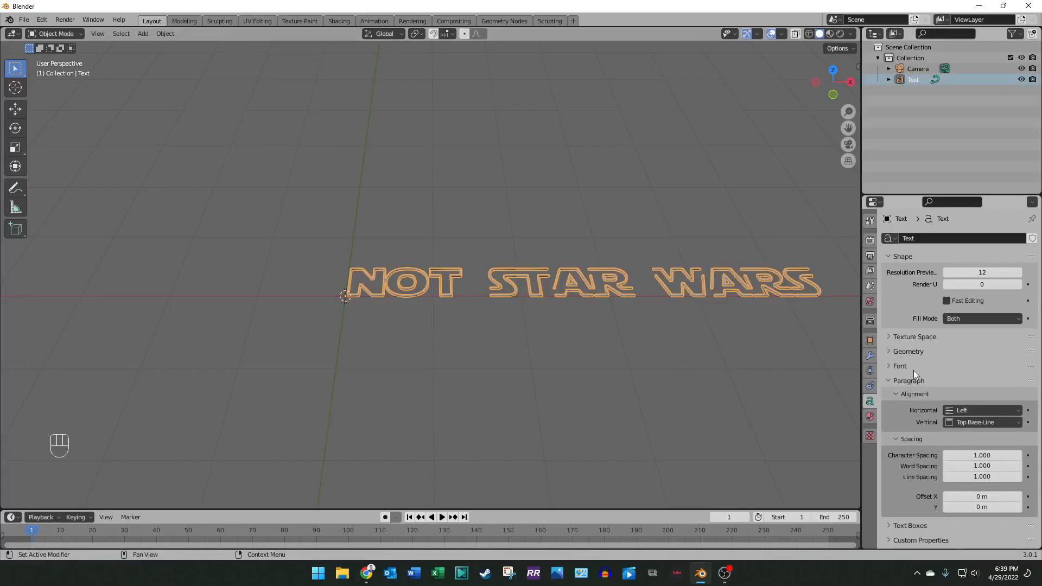
click(889, 379)
click(888, 379)
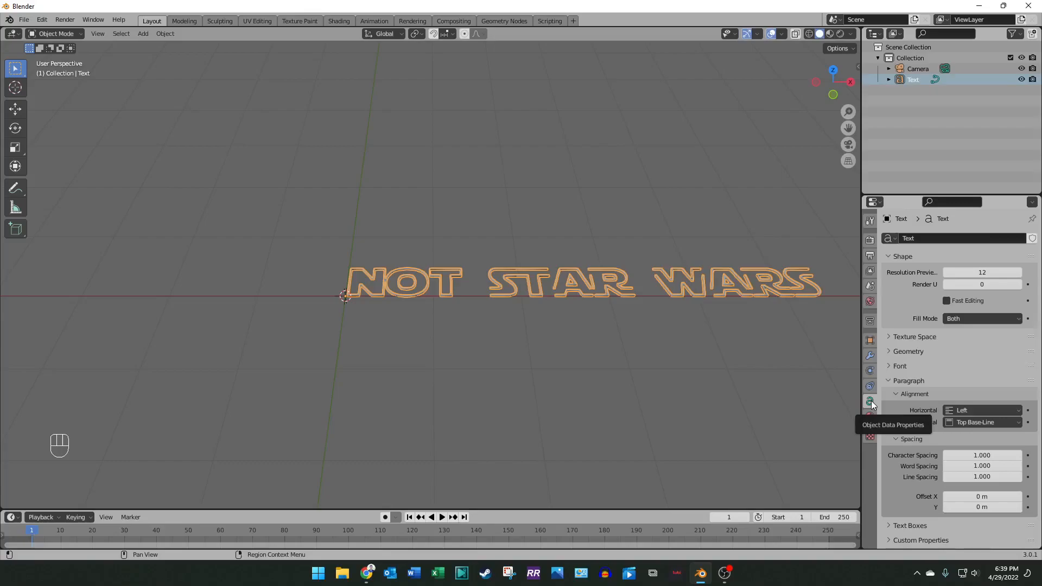
click(964, 410)
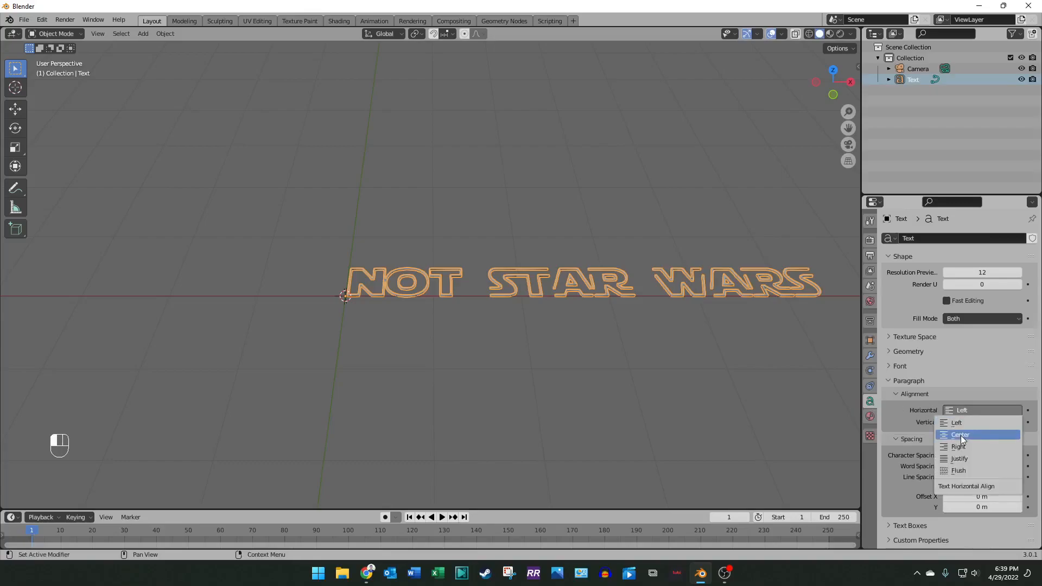
click(962, 436)
click(972, 422)
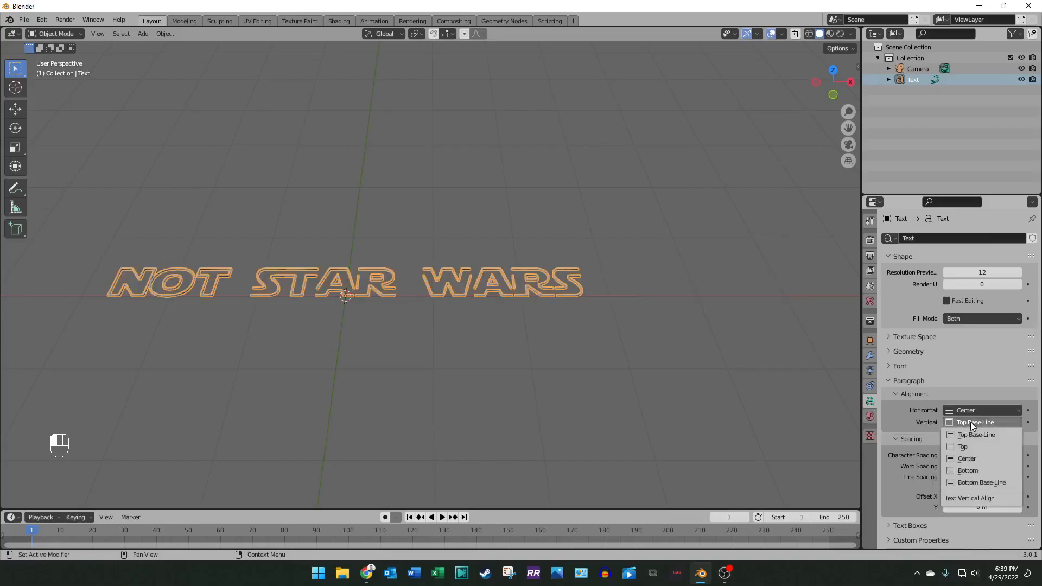
click(972, 460)
click(755, 416)
Step: View the title straight from above and frame it in the middle of the viewport
click(833, 70)
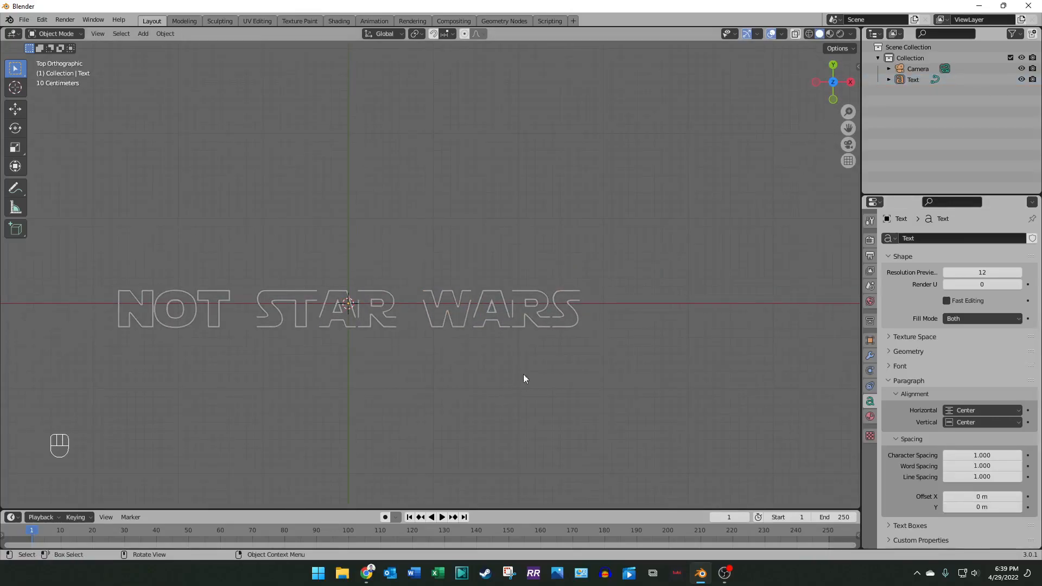
drag(849, 128, 802, 138)
mouse_move(697, 225)
mouse_down()
mouse_move(728, 223)
mouse_move(685, 220)
mouse_up()
drag(565, 210, 413, 212)
drag(302, 198, 505, 190)
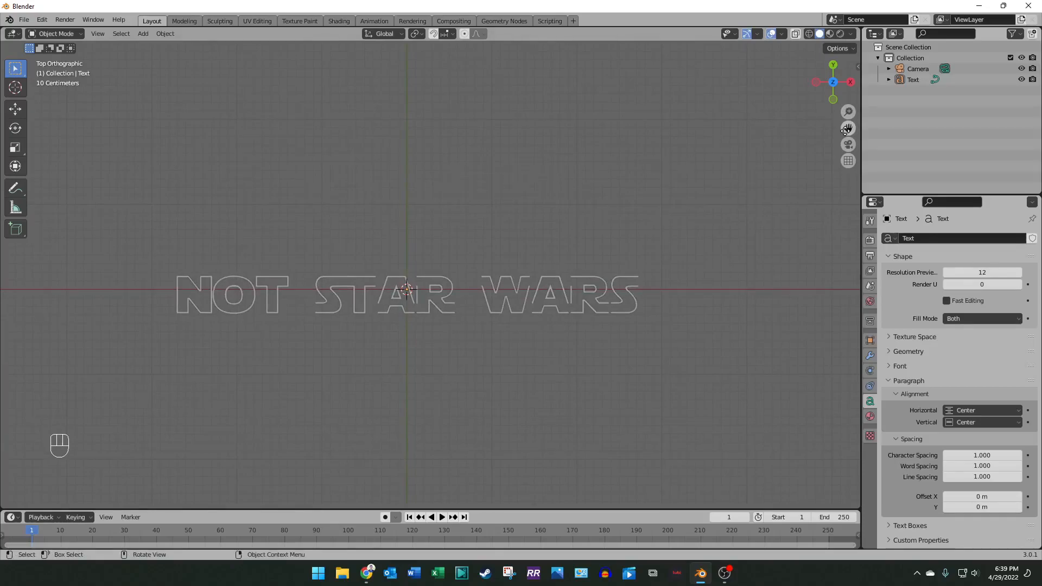
scroll(729, 208, up, 8)
scroll(728, 210, down, 15)
scroll(728, 214, up, 12)
scroll(727, 214, down, 4)
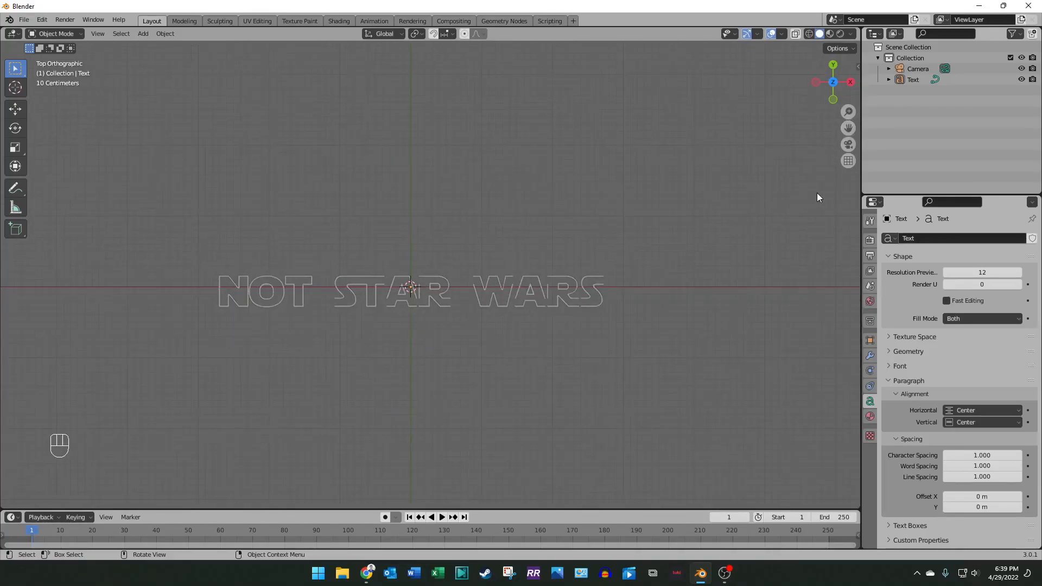
drag(848, 128, 931, 112)
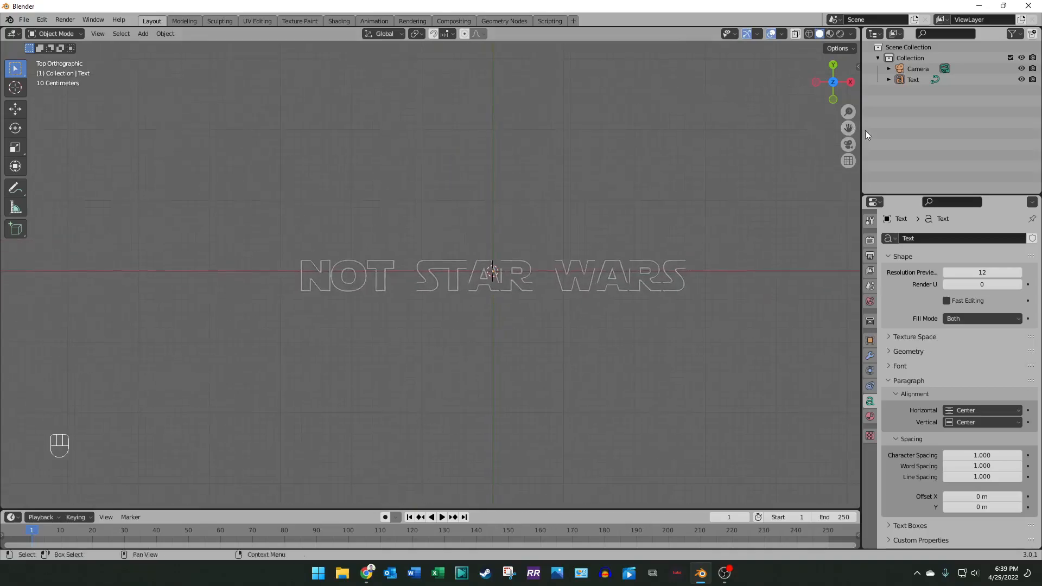
scroll(786, 195, up, 5)
scroll(782, 191, down, 4)
scroll(775, 186, up, 1)
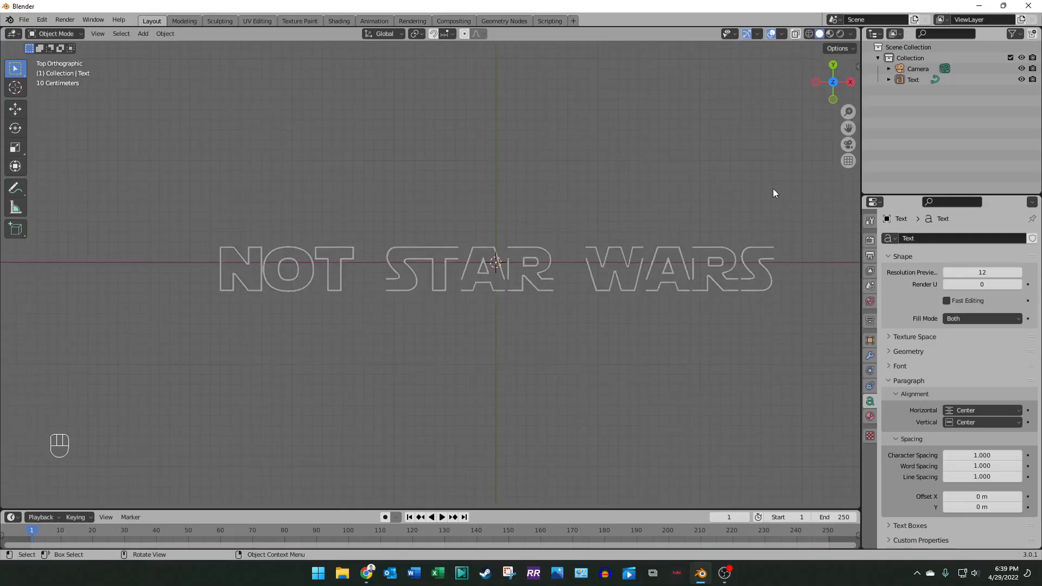
drag(847, 127, 777, 178)
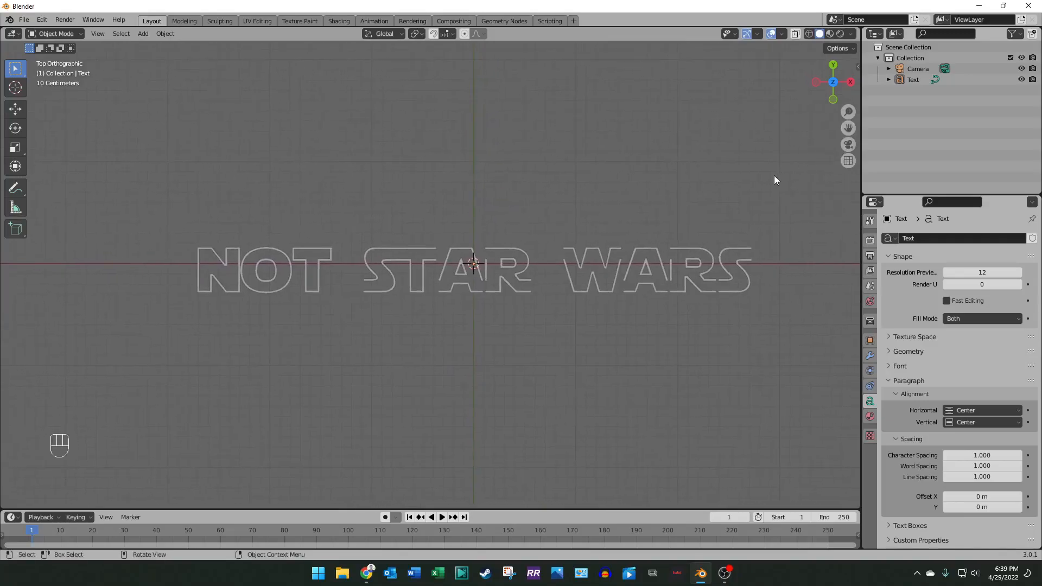
click(636, 266)
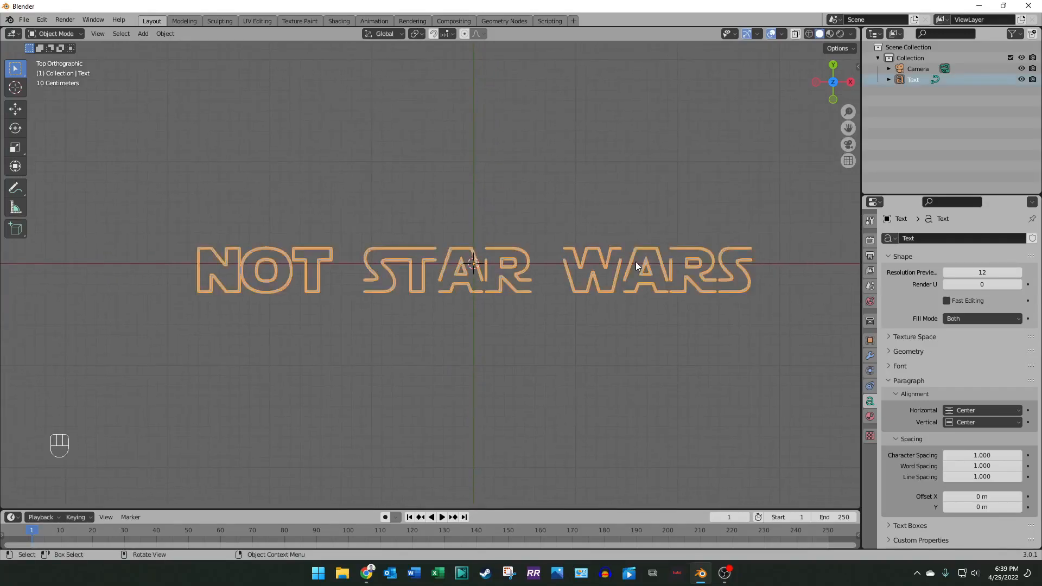
click(641, 315)
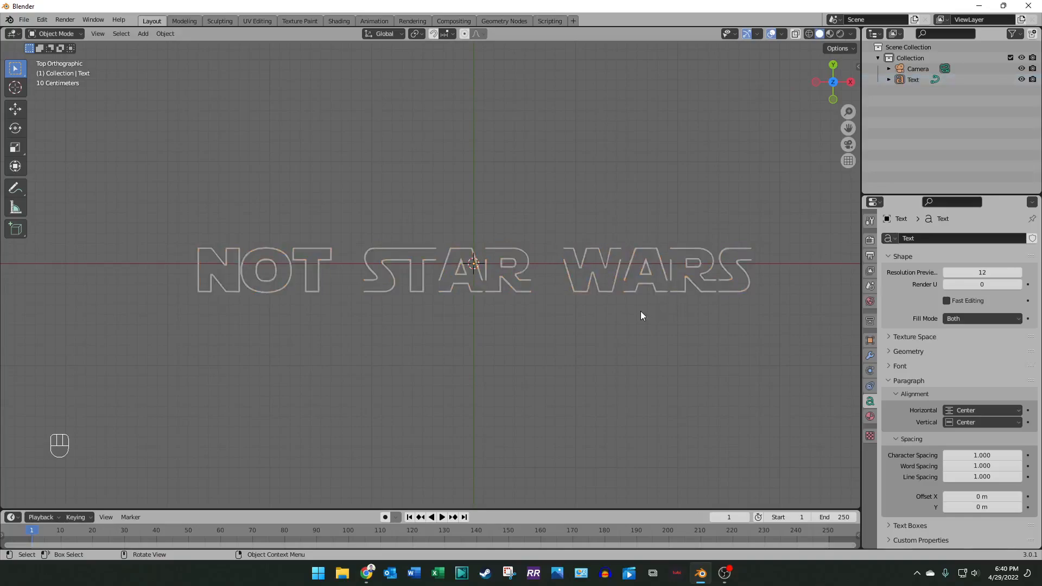
Step: Set the render engine to Cycles with GPU Compute as the device
click(870, 255)
click(871, 241)
click(958, 238)
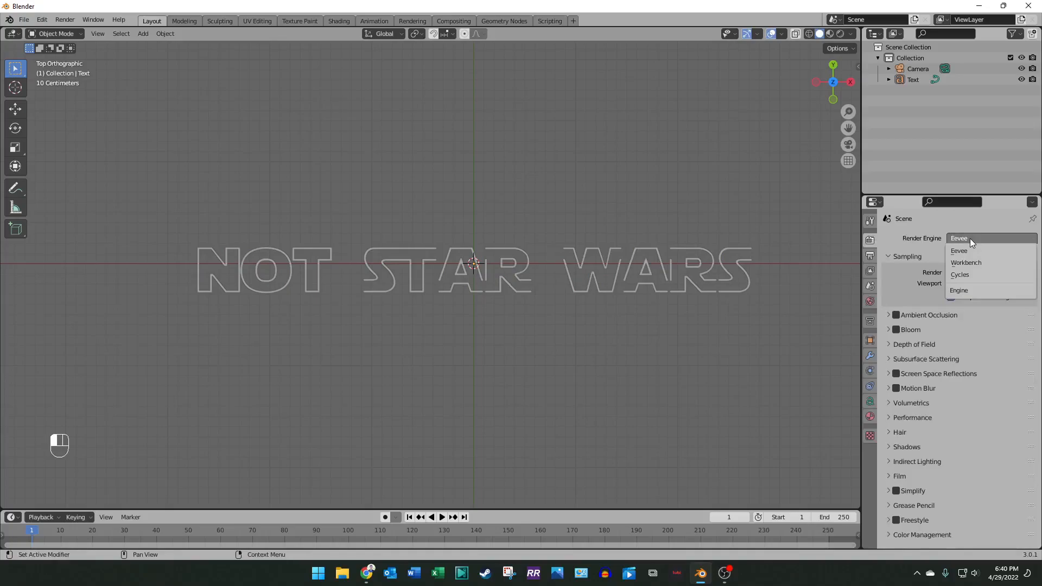
click(966, 274)
drag(970, 264, 960, 268)
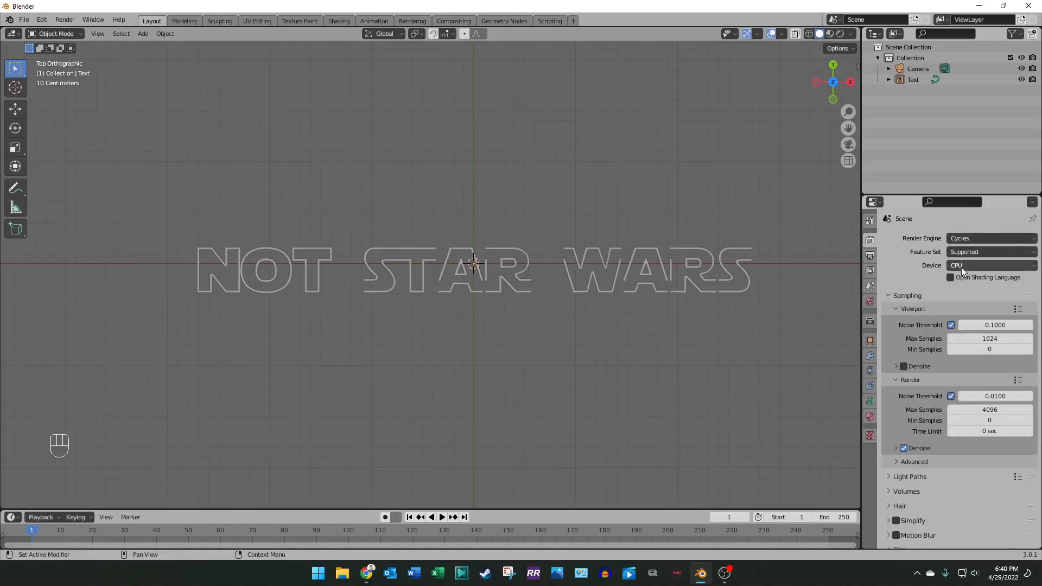
click(962, 267)
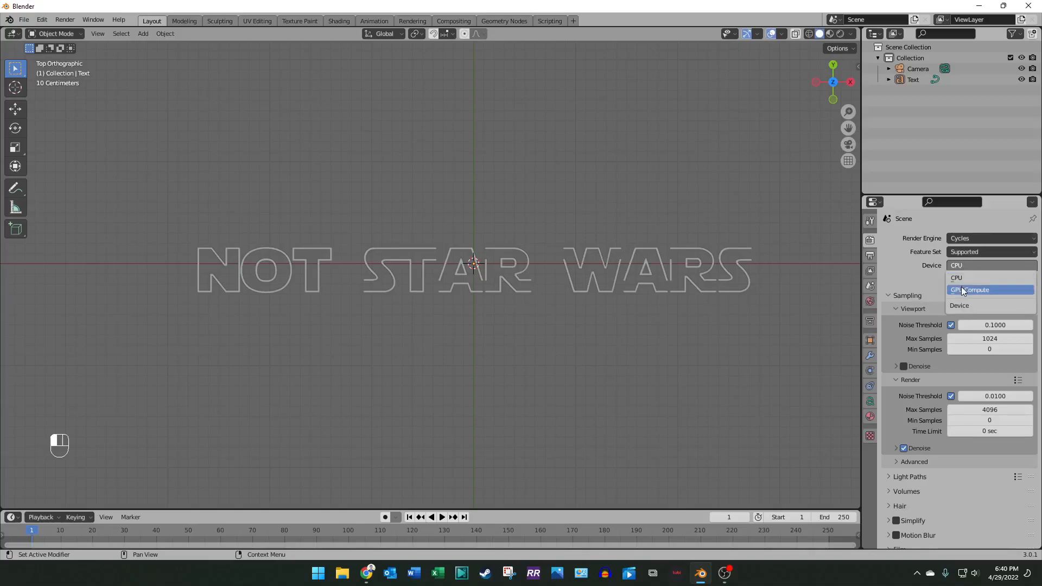
click(962, 289)
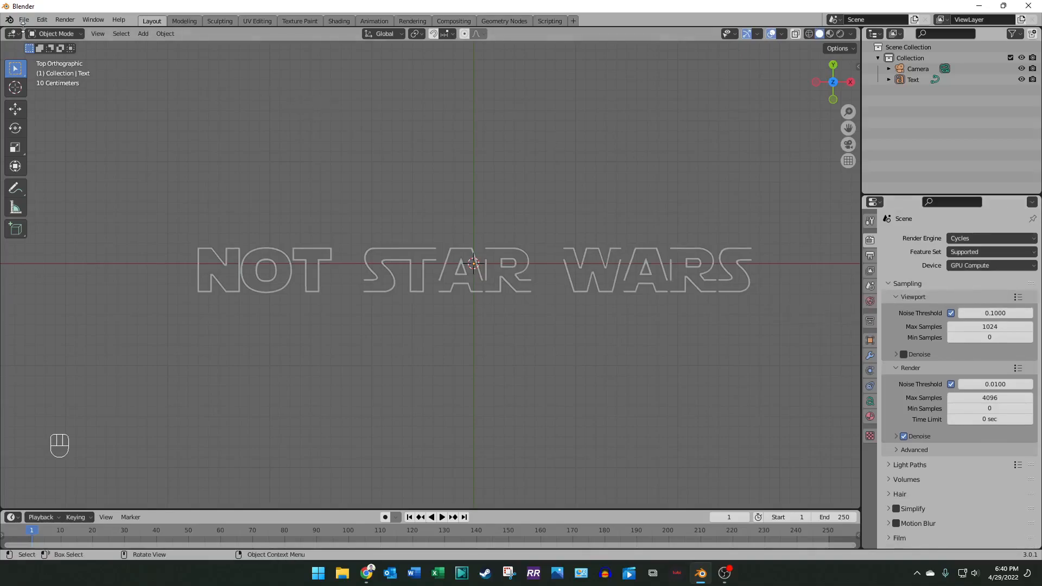
click(41, 19)
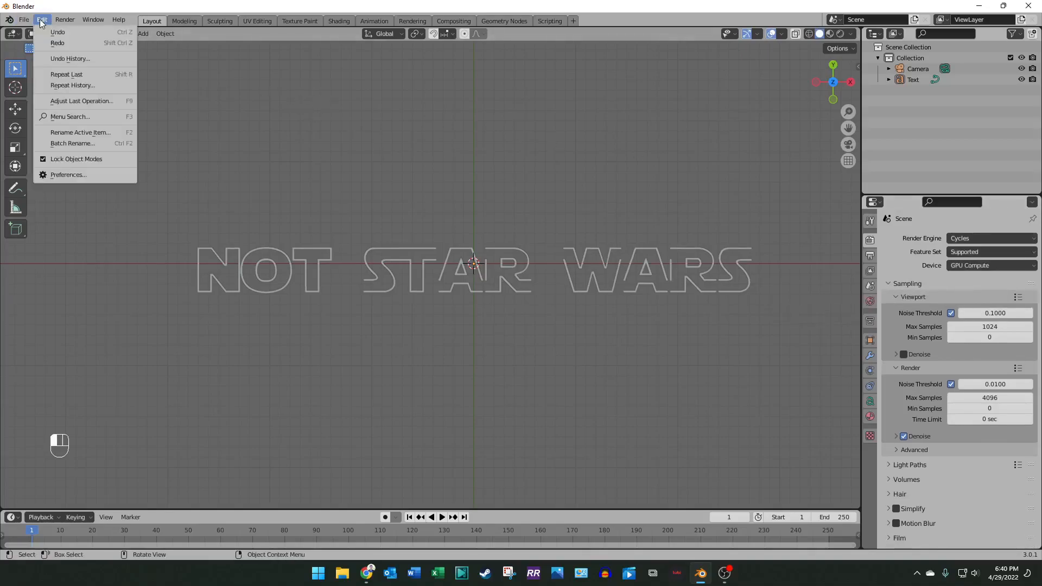
click(105, 174)
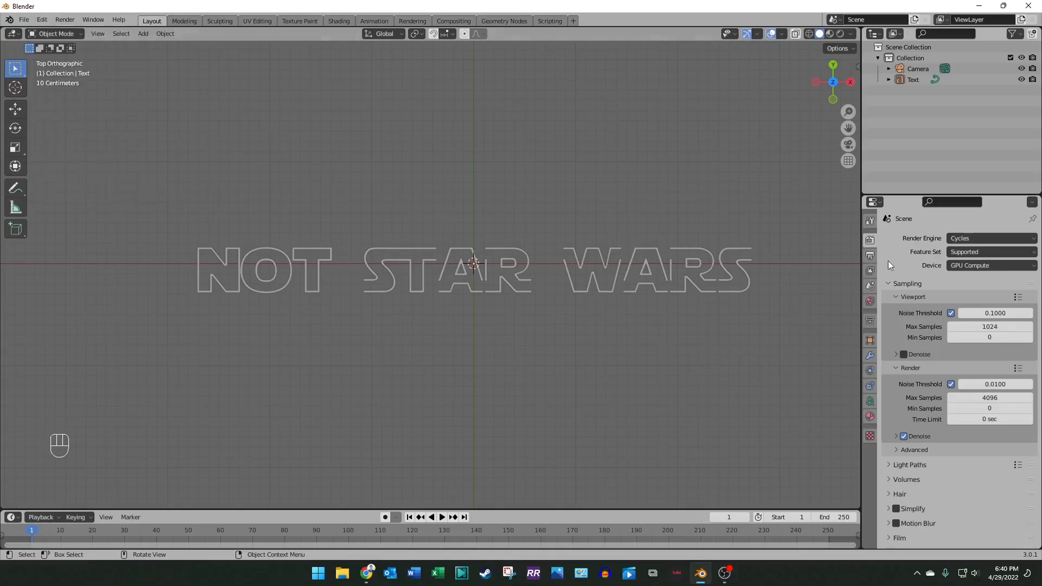
click(981, 265)
click(978, 267)
click(973, 266)
click(973, 267)
Step: Set the viewport sampling's maximum samples to 32
click(991, 326)
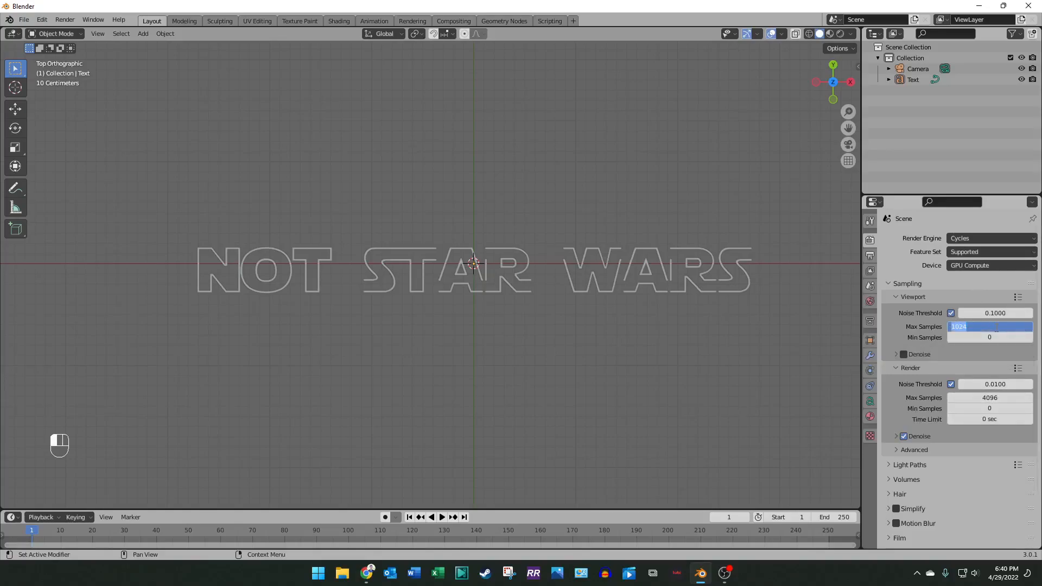
text(32)
key(Return)
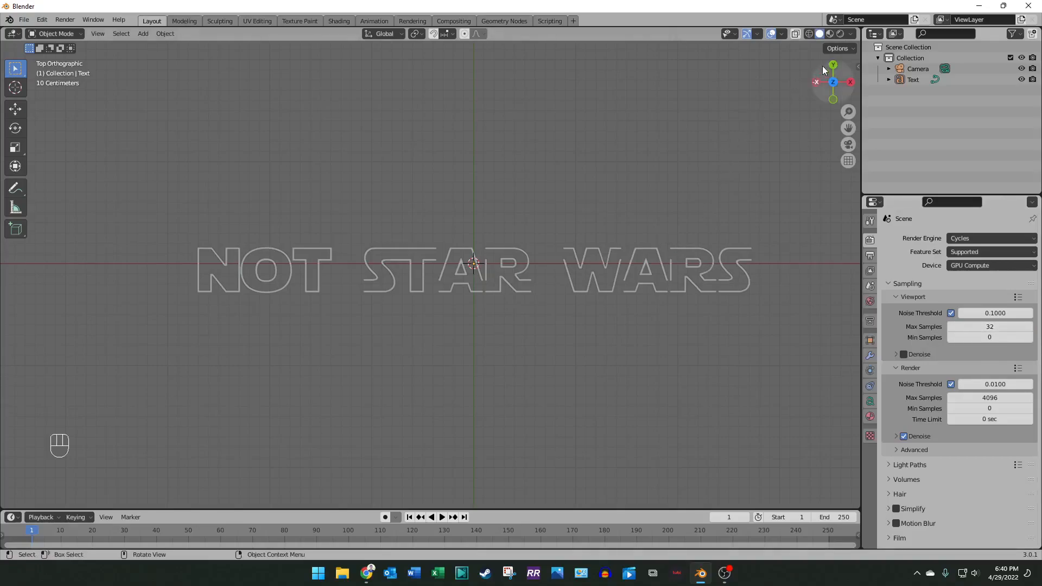
Step: Preview the title in rendered viewport shading and return to solid shading
click(836, 34)
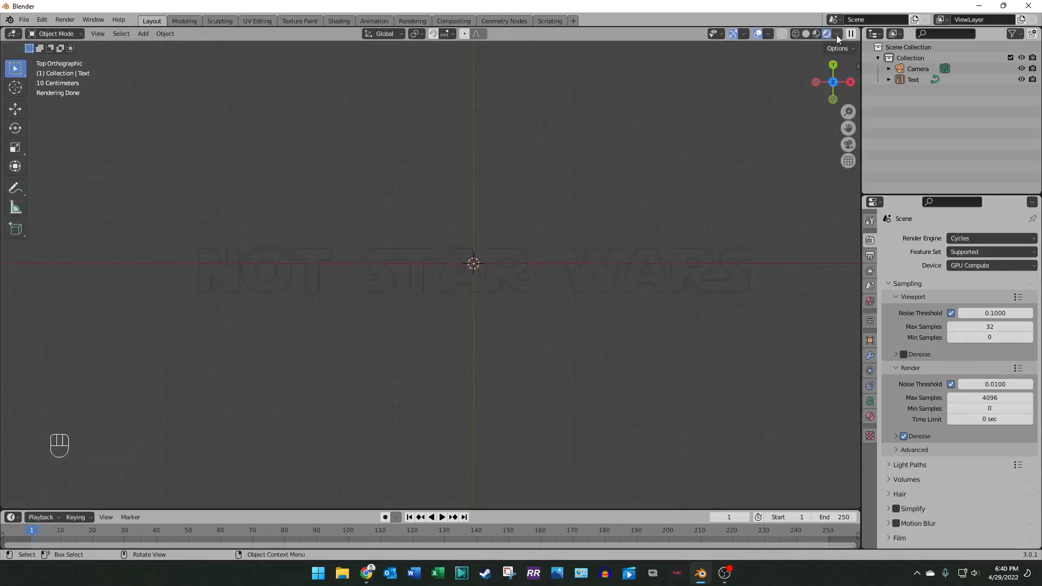
scroll(709, 204, up, 5)
scroll(709, 205, down, 4)
scroll(708, 205, down, 1)
click(805, 37)
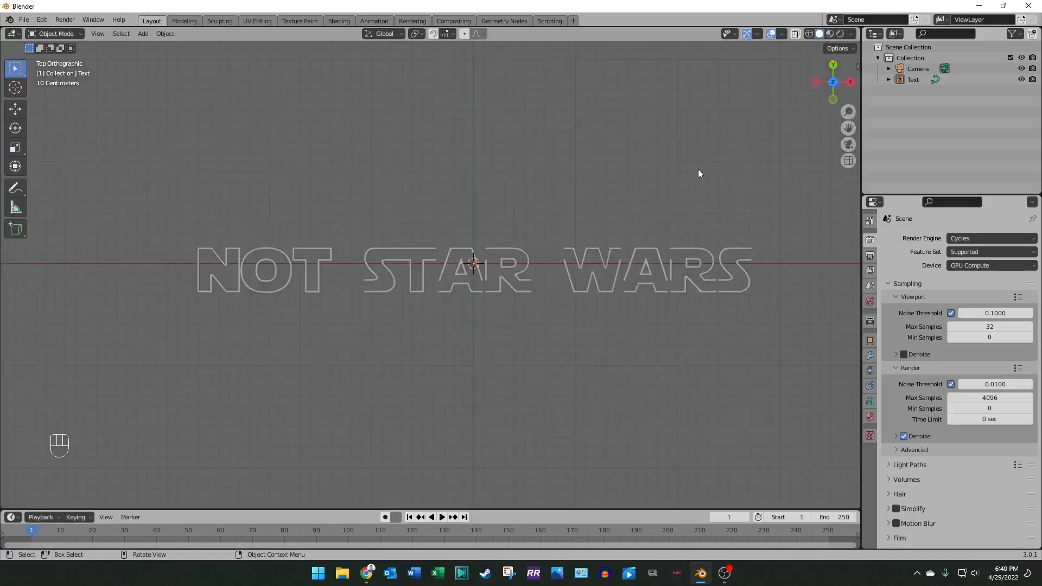
Step: Give the title text a new material and change its surface shader to Emission
click(599, 265)
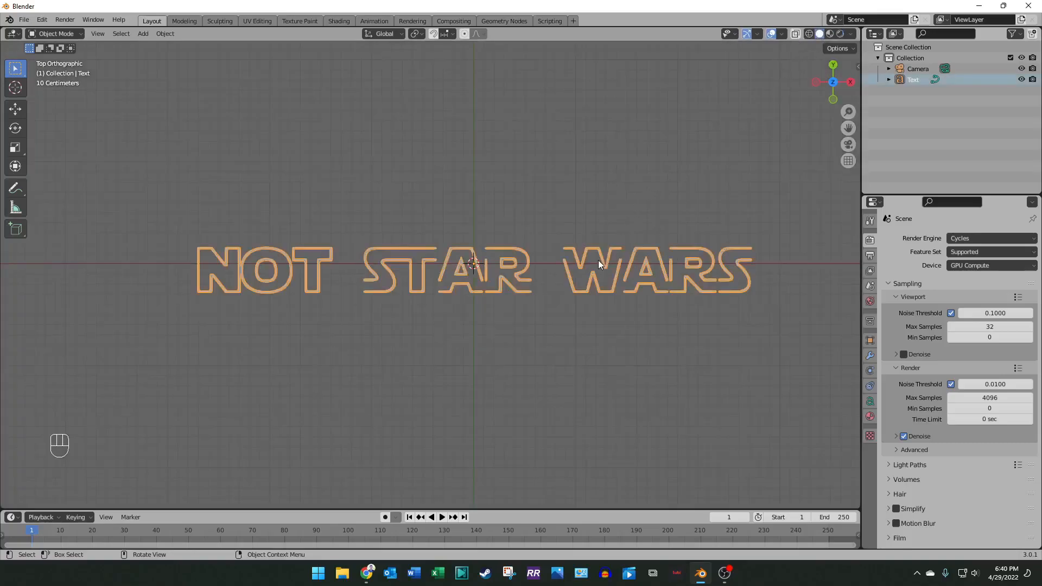
click(870, 416)
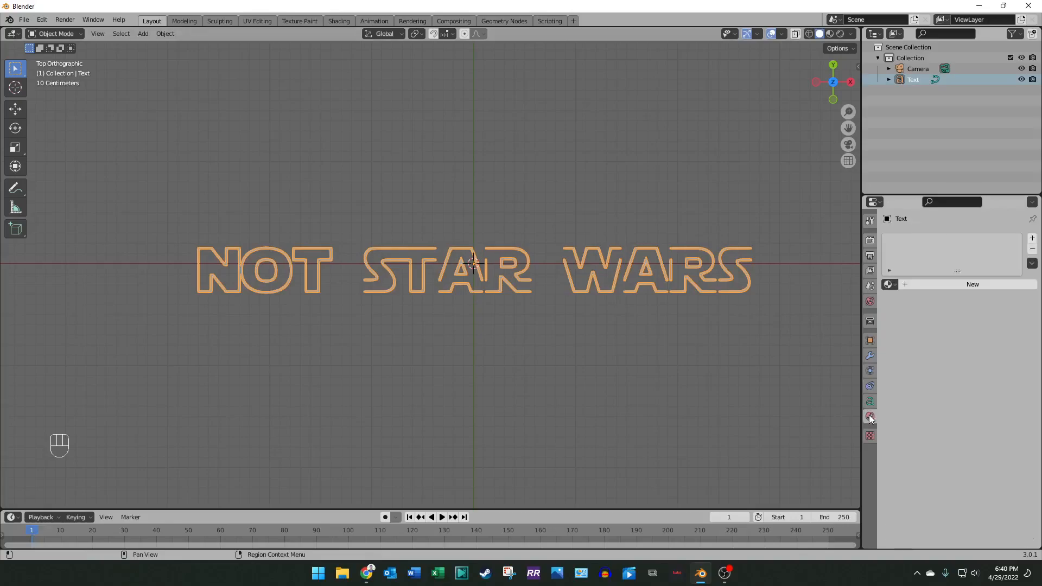
click(907, 283)
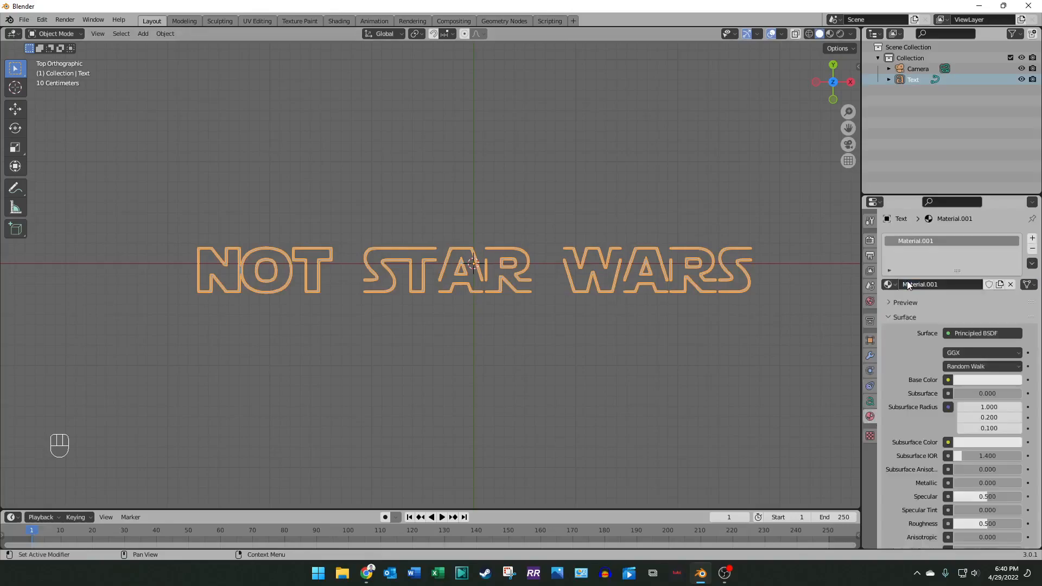
click(963, 333)
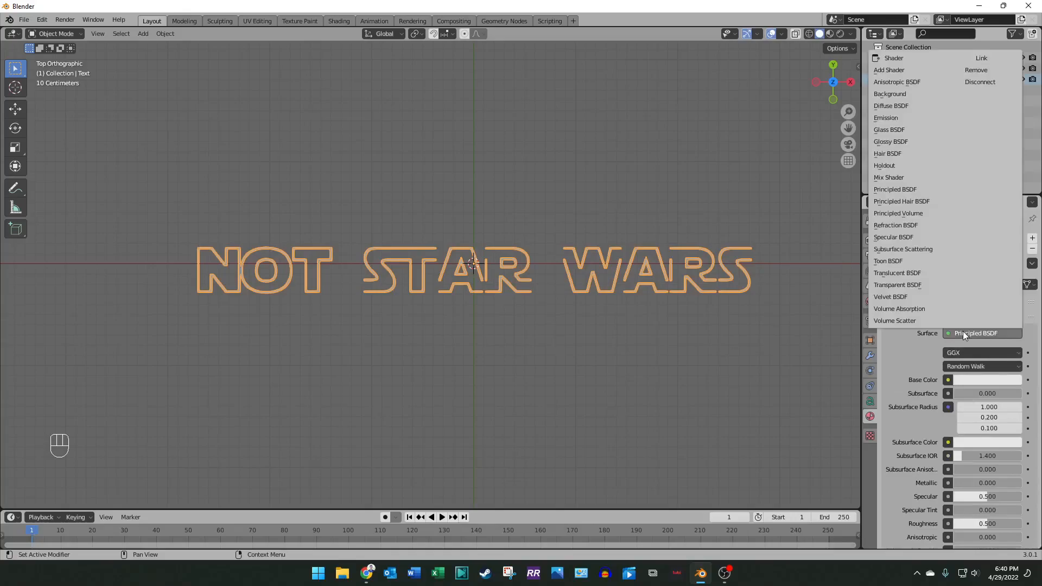
click(891, 119)
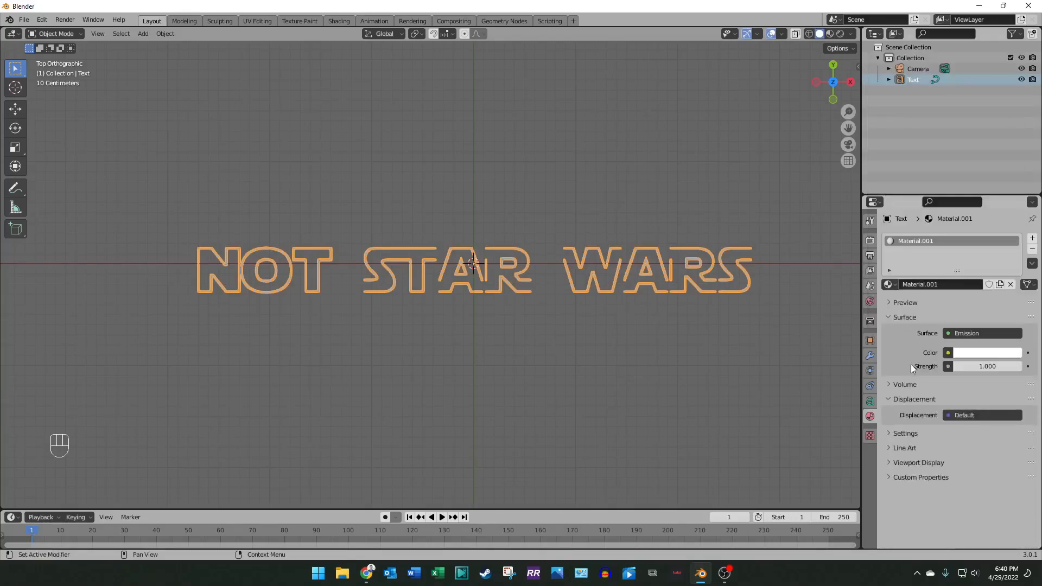
Step: Set the material's emission color to a fully saturated golden yellow and deselect the text
click(971, 353)
click(976, 352)
mouse_move(966, 236)
mouse_down()
mouse_move(930, 256)
mouse_move(936, 265)
mouse_up()
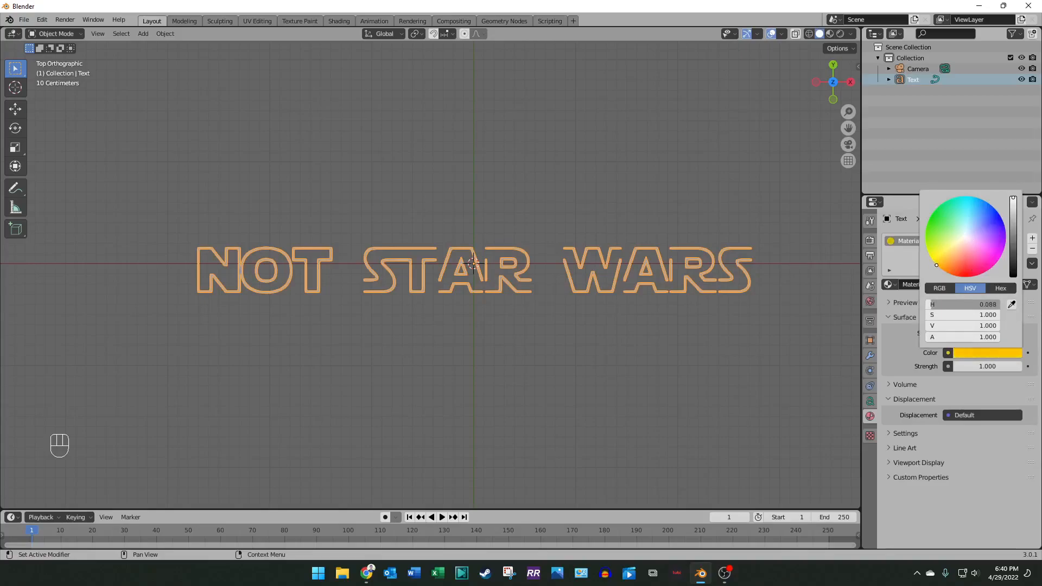
click(838, 323)
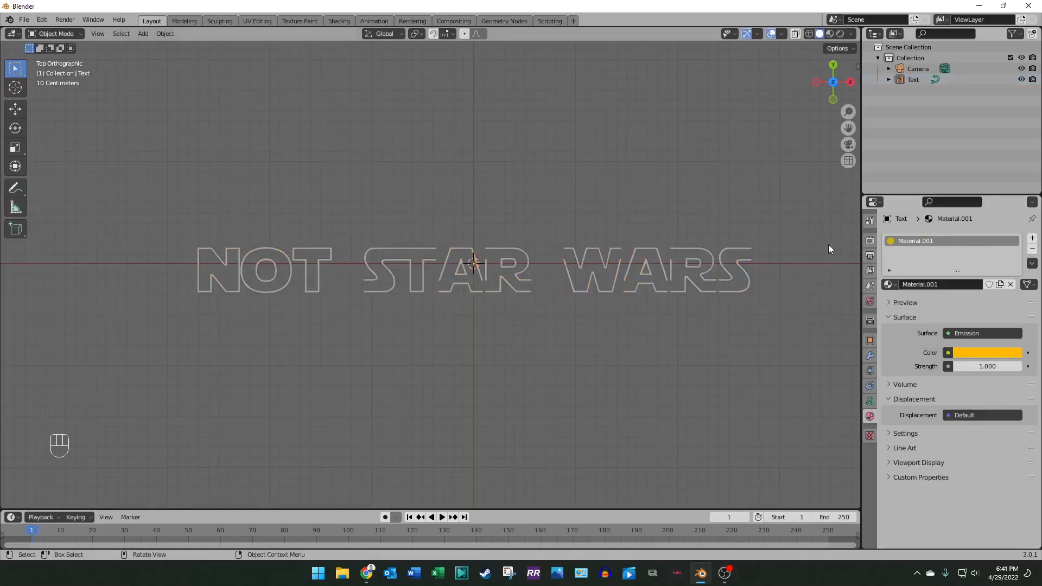
Step: Switch the viewport to rendered shading and inspect the yellow lettering up close and as a whole
click(841, 34)
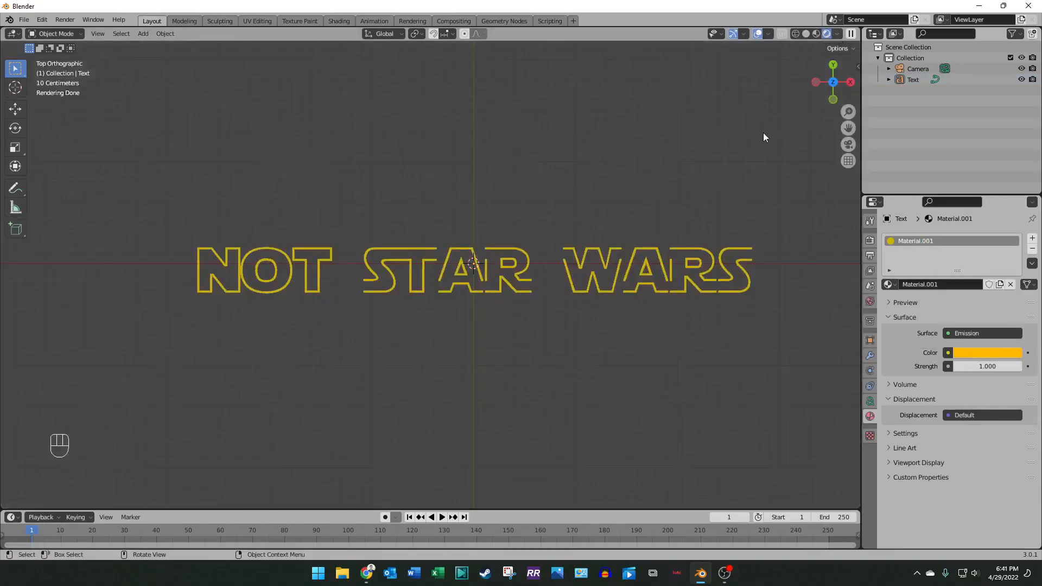
scroll(744, 322, up, 10)
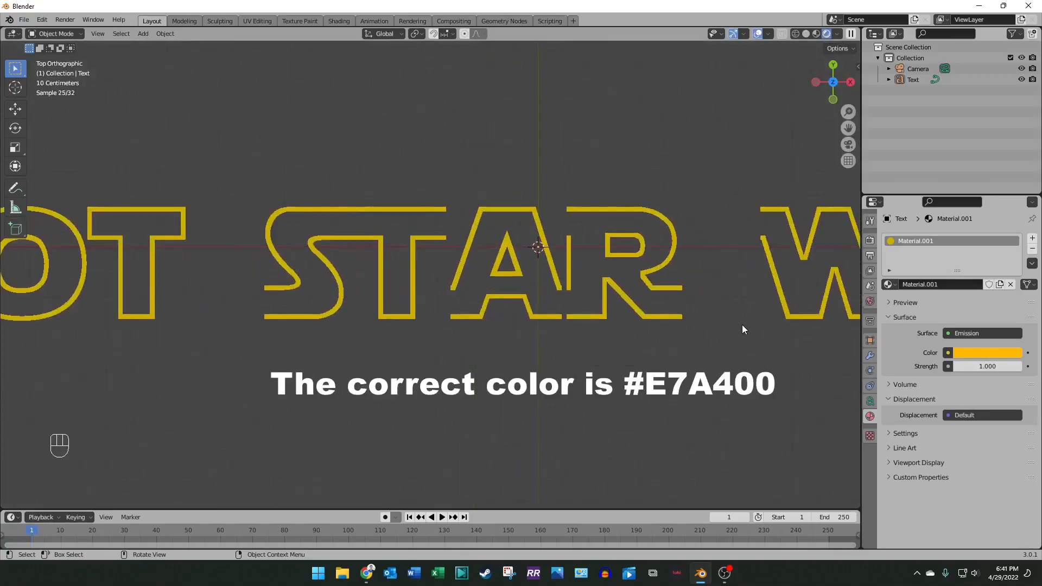
scroll(741, 325, up, 4)
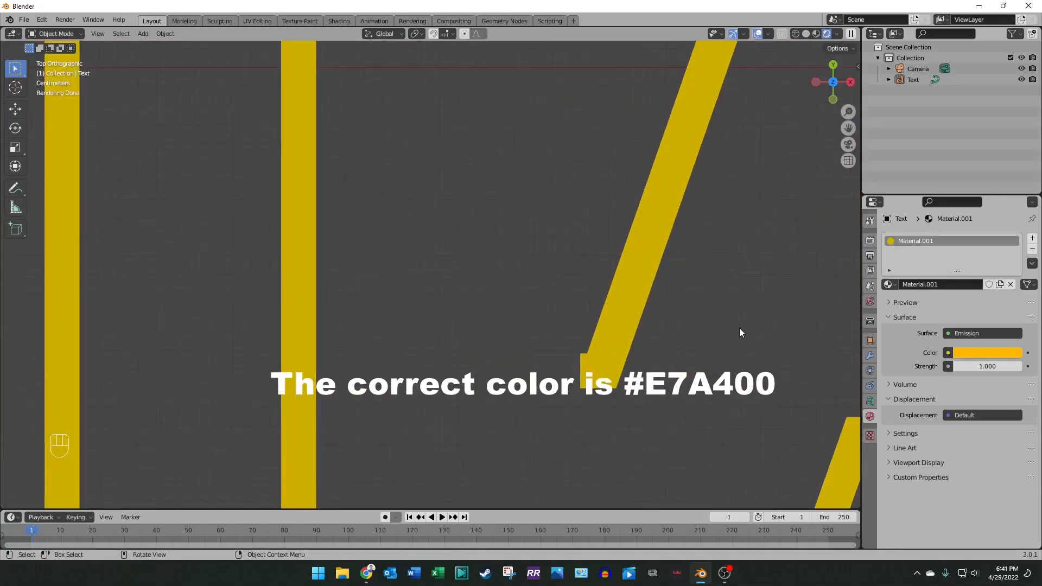
scroll(740, 329, down, 8)
scroll(742, 333, down, 7)
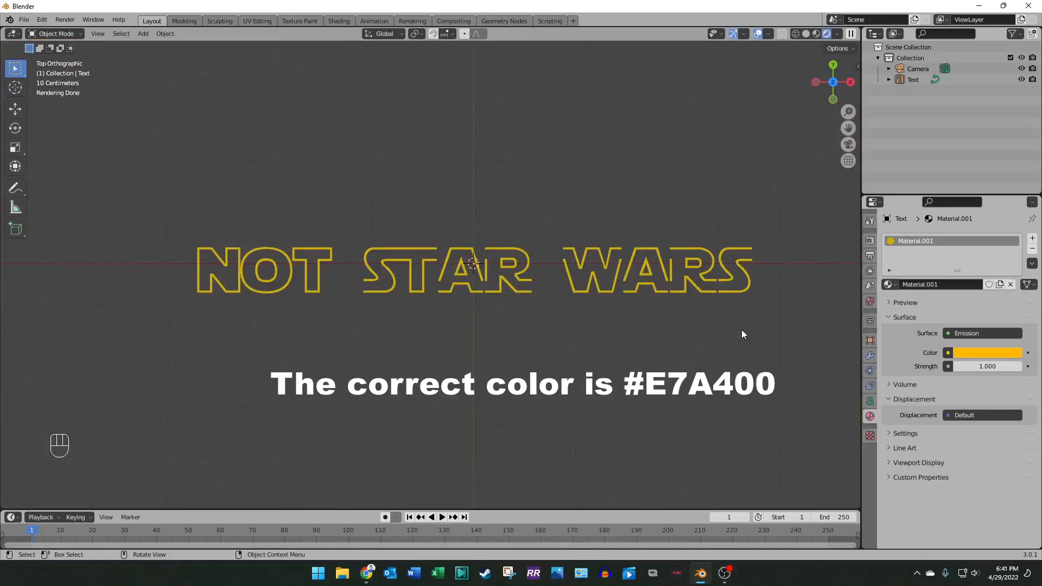
Step: Set the title material's emission color to hex FFE81F
scroll(742, 334, up, 1)
click(987, 353)
click(1001, 288)
click(970, 305)
text(FFE81F)
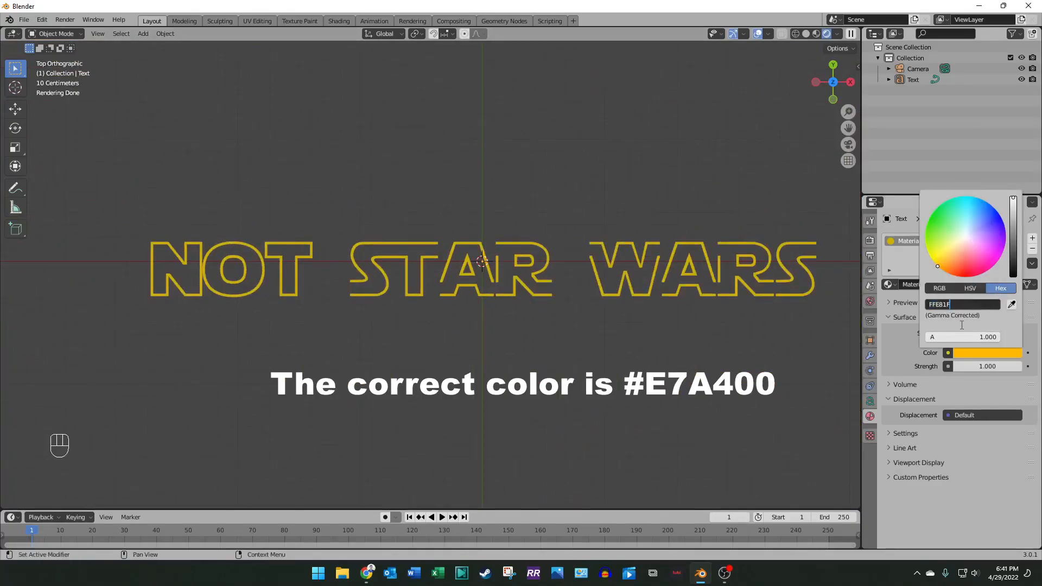
key(Return)
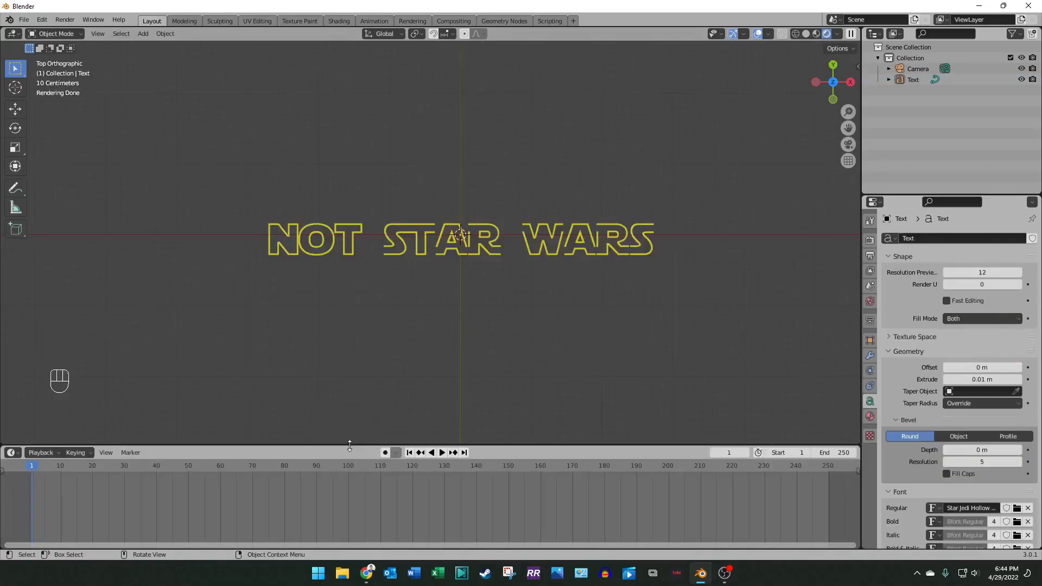
Step: Show the title text's transform values beside the viewport and make the timeline area taller
mouse_move(354, 442)
mouse_down()
mouse_move(349, 356)
mouse_move(355, 443)
mouse_up()
click(481, 248)
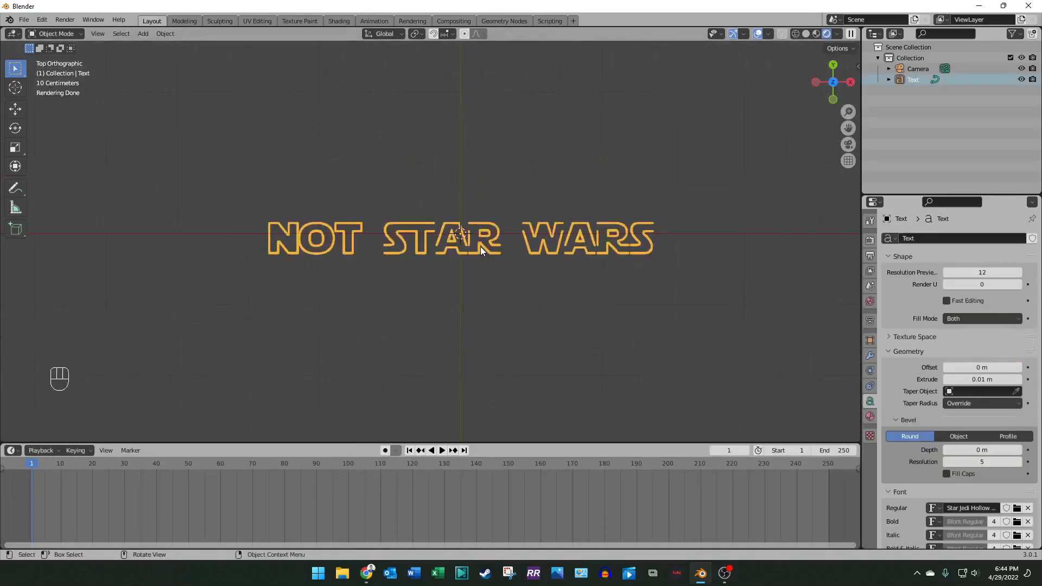
click(490, 290)
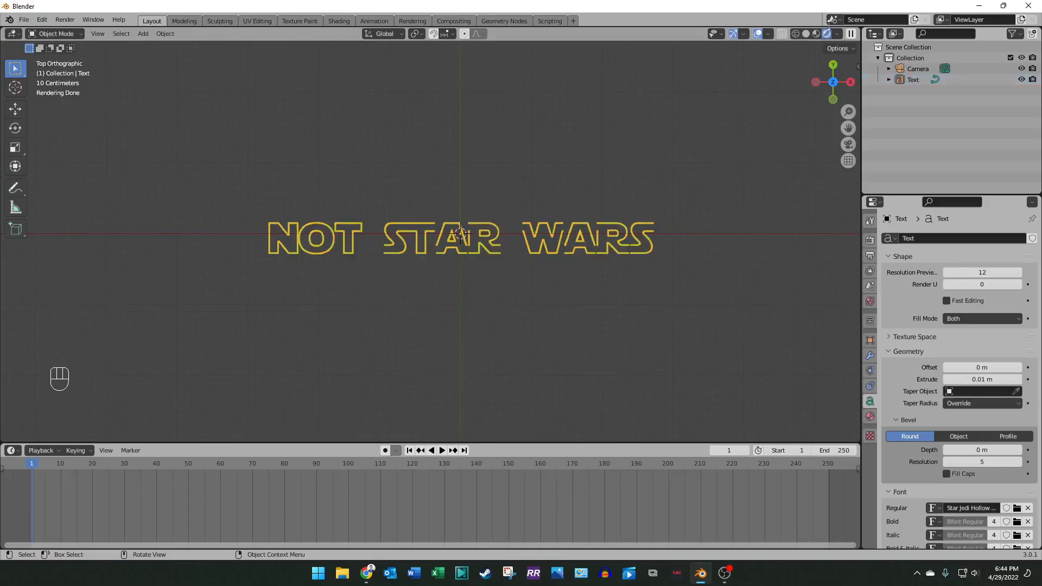
click(859, 67)
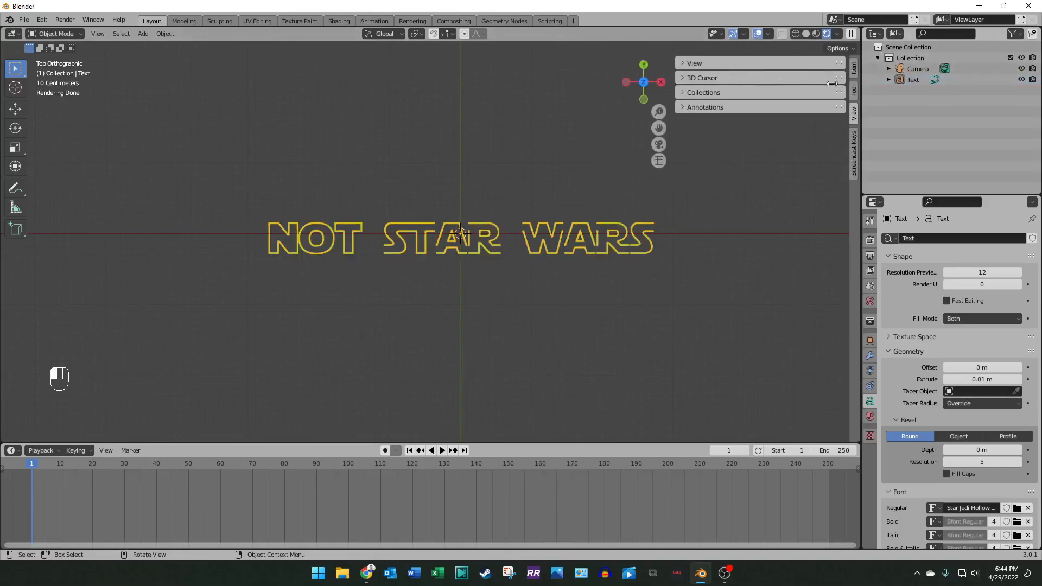
click(853, 68)
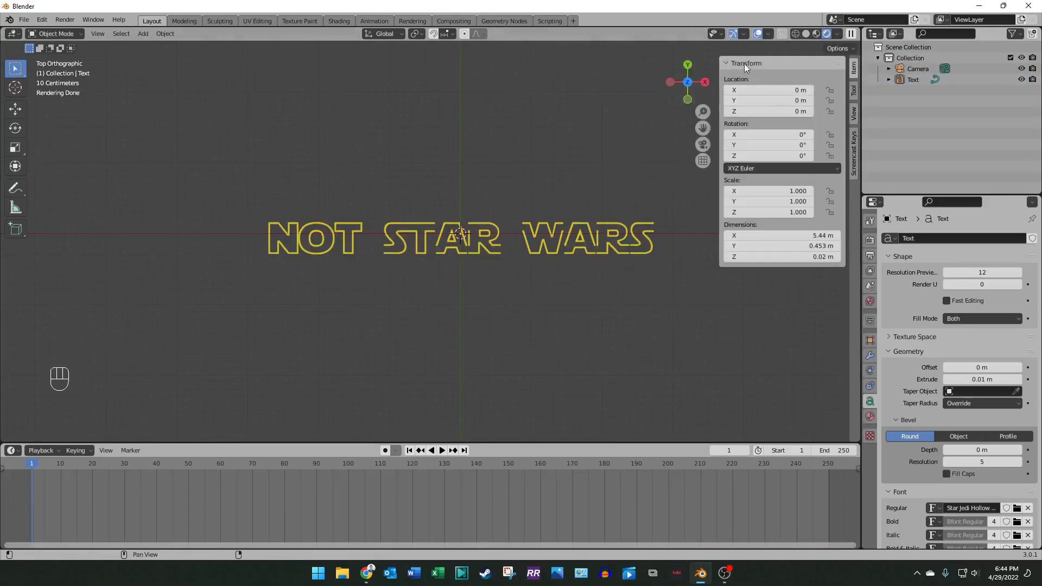
drag(719, 78, 740, 77)
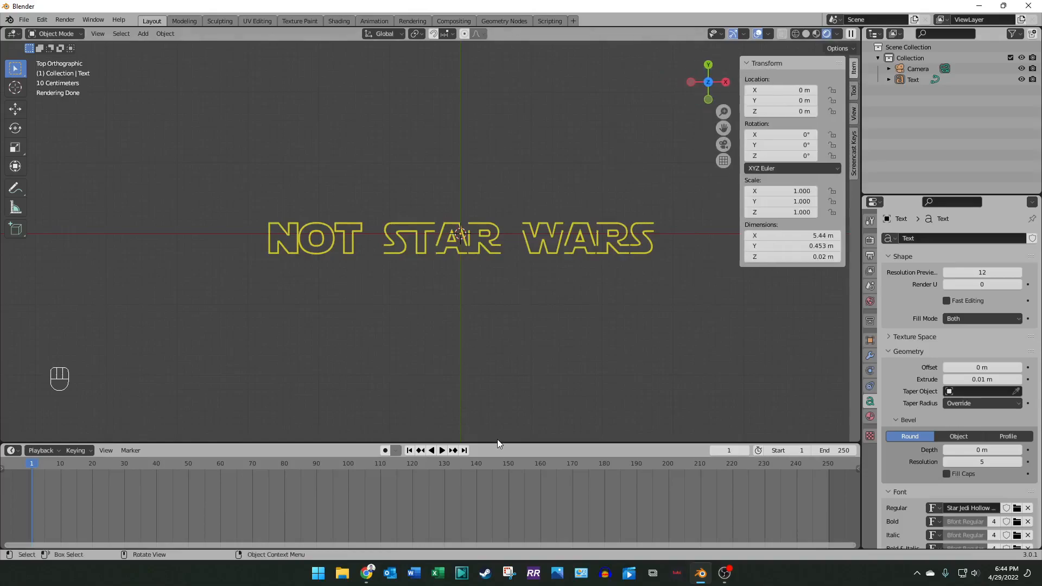
drag(499, 443, 500, 433)
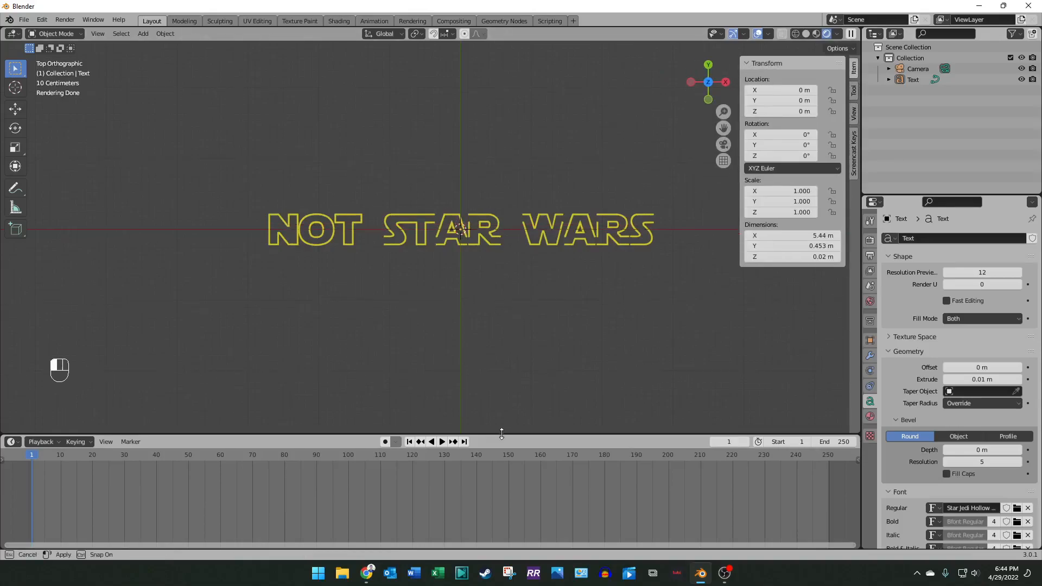
click(10, 442)
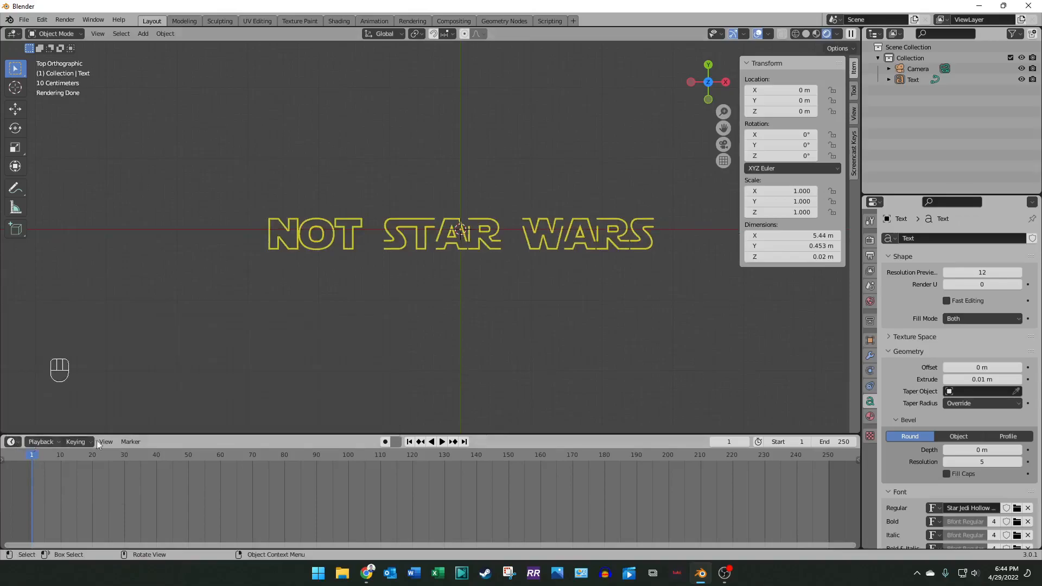
Step: Select the camera and set its location and rotation to 0 on the X, Y and Z axes
click(923, 68)
mouse_move(792, 90)
mouse_down()
mouse_move(792, 109)
mouse_move(792, 91)
mouse_up()
text(0)
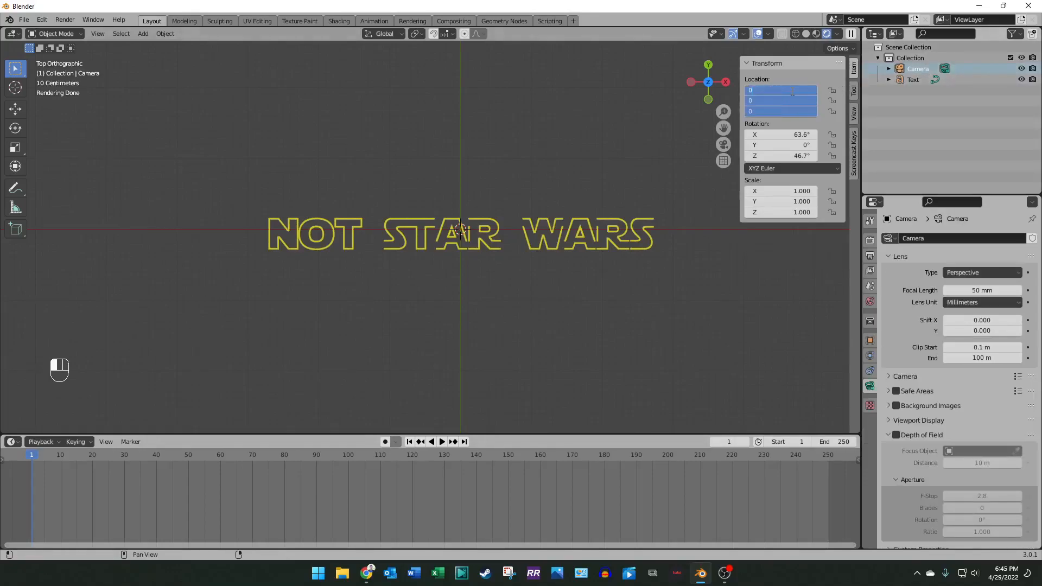
key(Return)
mouse_move(792, 133)
mouse_down()
mouse_move(792, 156)
mouse_move(785, 136)
mouse_up()
text(0)
key(Return)
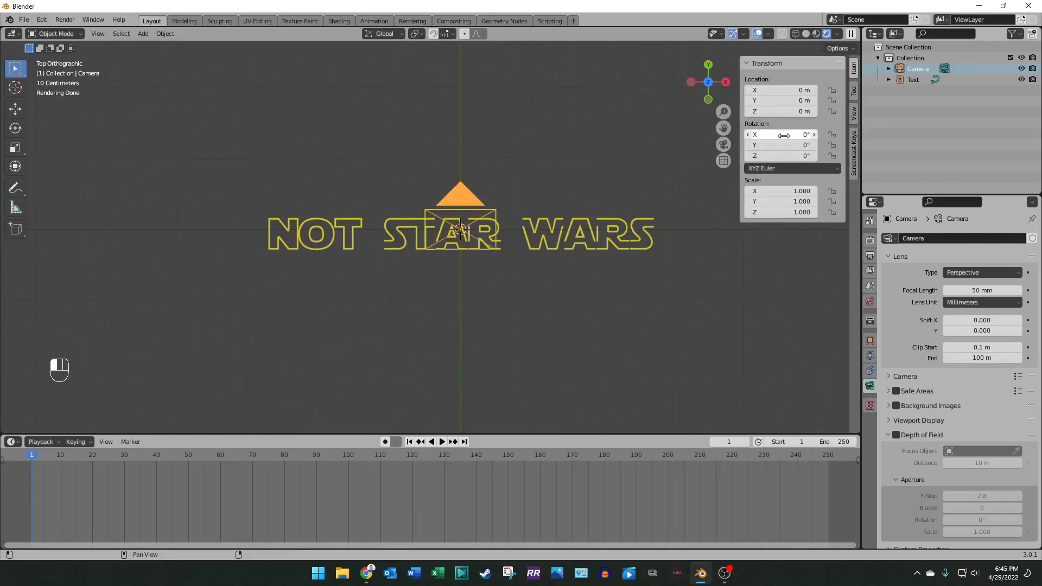
mouse_move(779, 135)
mouse_down()
mouse_move(780, 156)
mouse_move(779, 137)
mouse_up()
text(0)
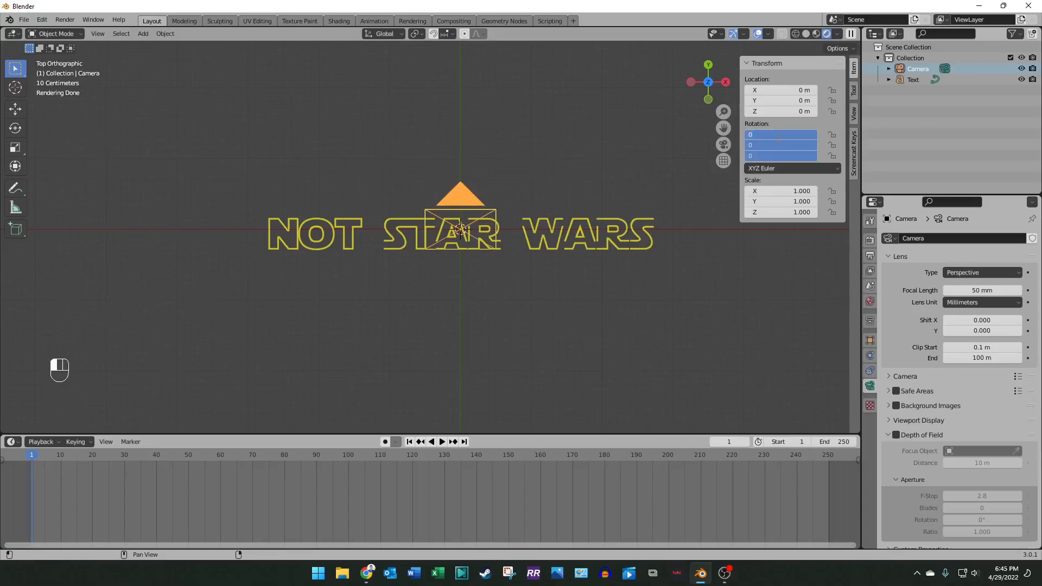
key(Return)
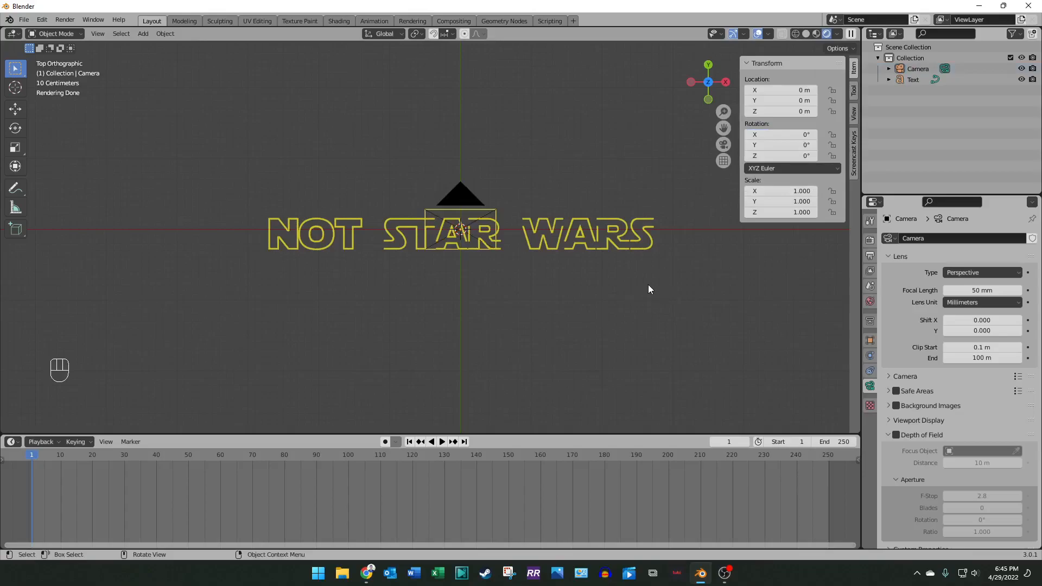
Step: Look through the camera and raise it to about 6.77 m on the Z axis
key(KP_0)
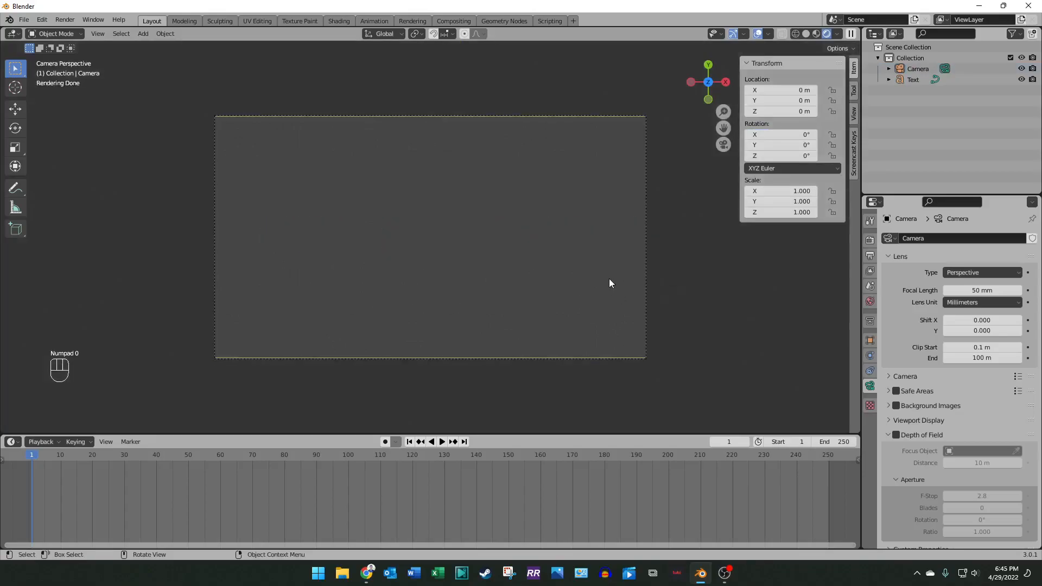
mouse_move(782, 111)
mouse_down()
mouse_move(743, 112)
mouse_move(808, 111)
mouse_move(770, 111)
mouse_up()
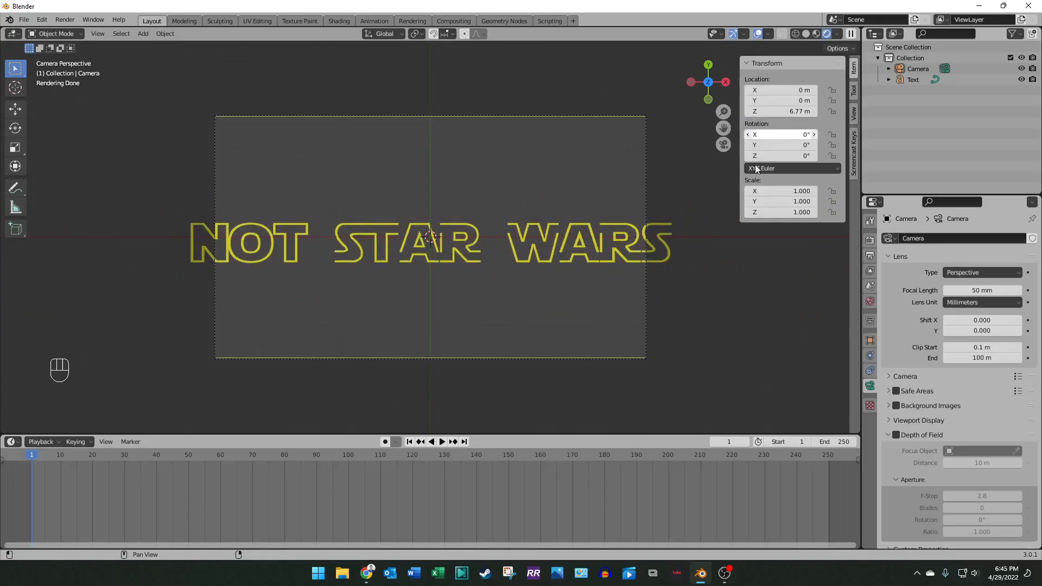
Step: Stretch the title text vertically by setting its Y scale to 3.000
click(564, 257)
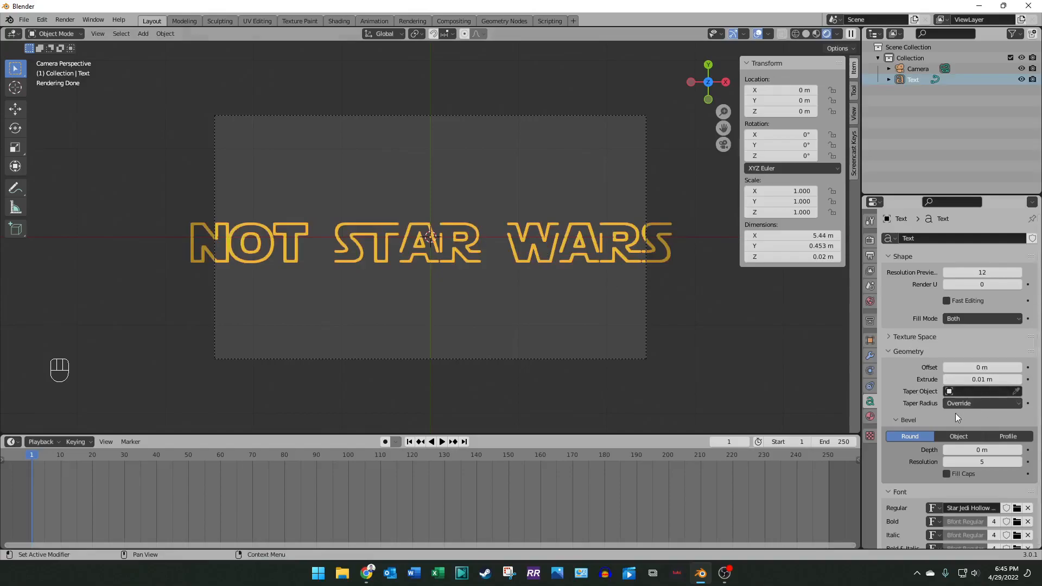
scroll(959, 411, down, 8)
scroll(958, 408, down, 1)
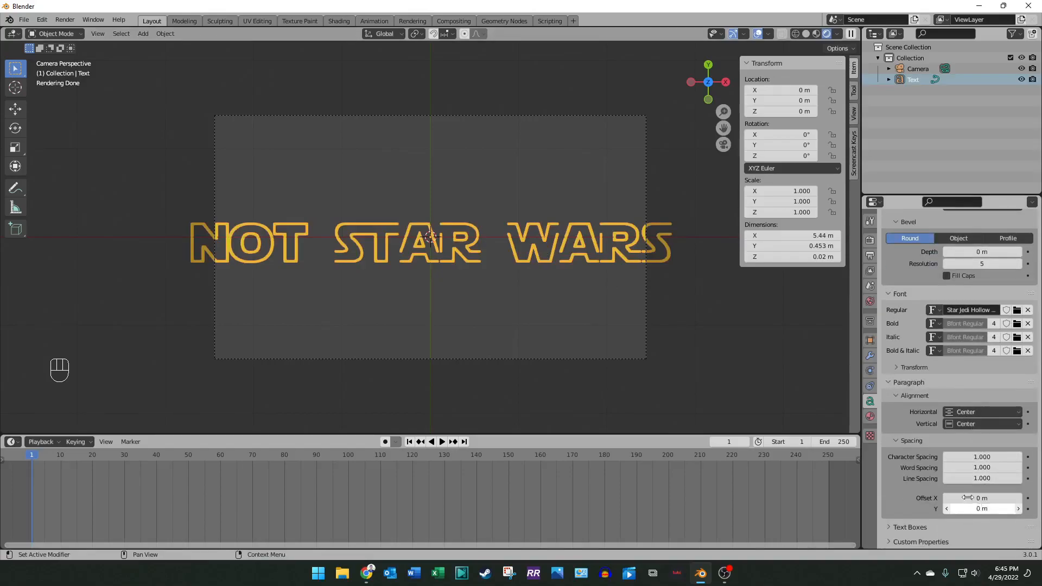
scroll(919, 419, up, 8)
drag(771, 201, 812, 202)
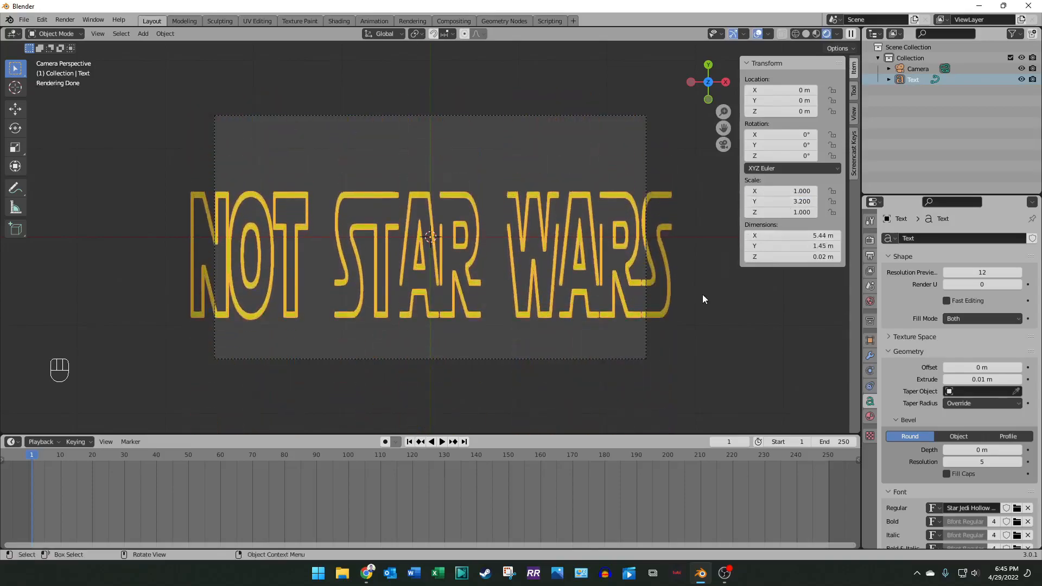
drag(802, 202, 765, 230)
click(727, 301)
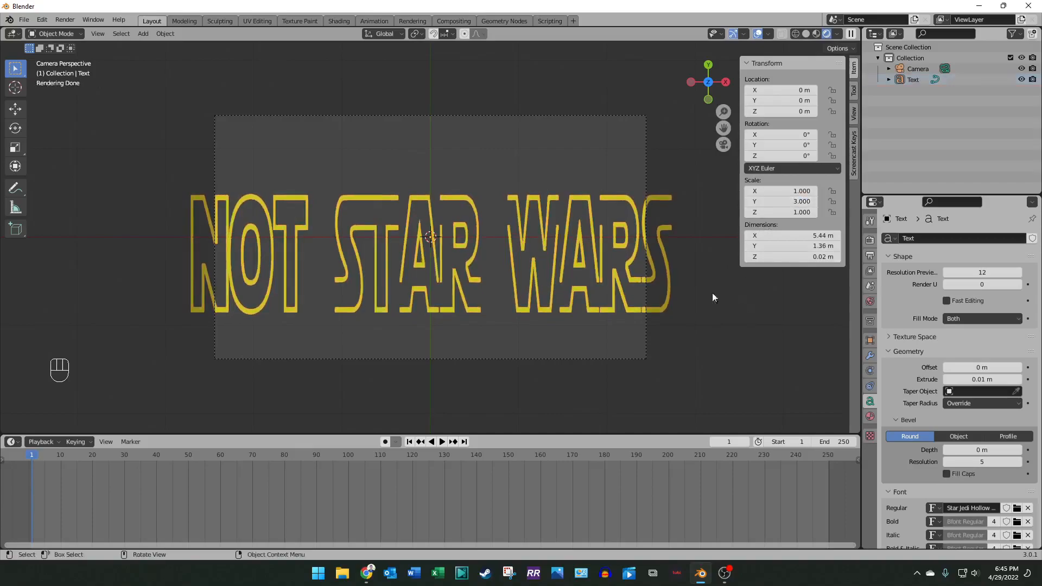
Step: Set the title text's origin to its center of mass (volume)
click(576, 282)
right_click(552, 270)
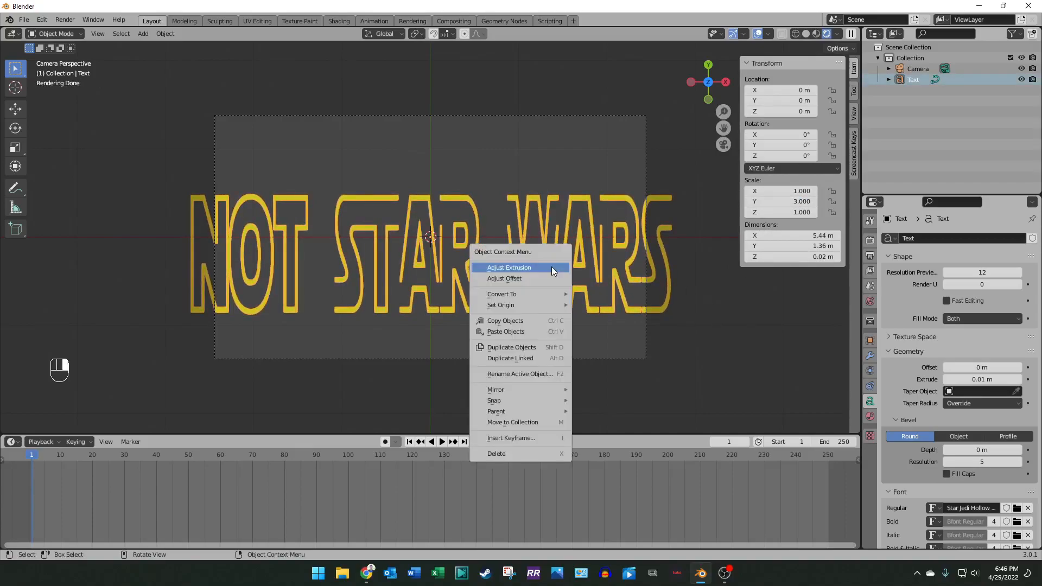
mouse_move(540, 305)
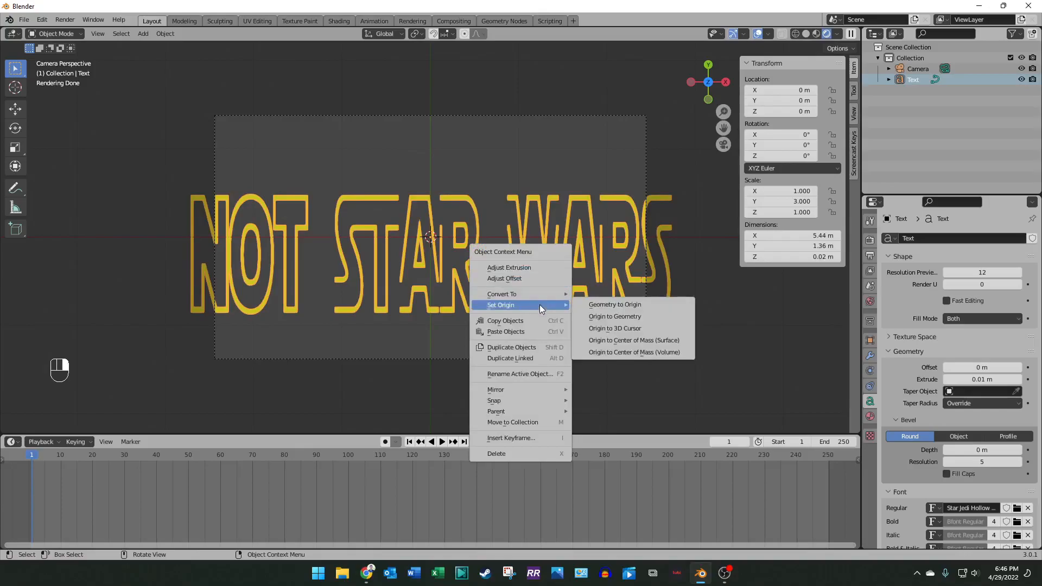
right_click(500, 273)
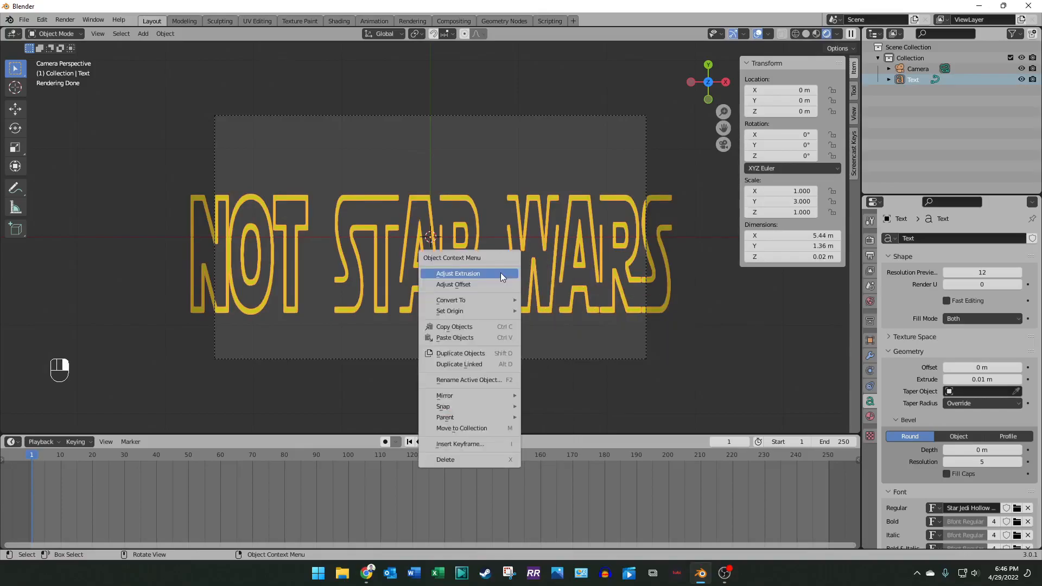
mouse_move(486, 309)
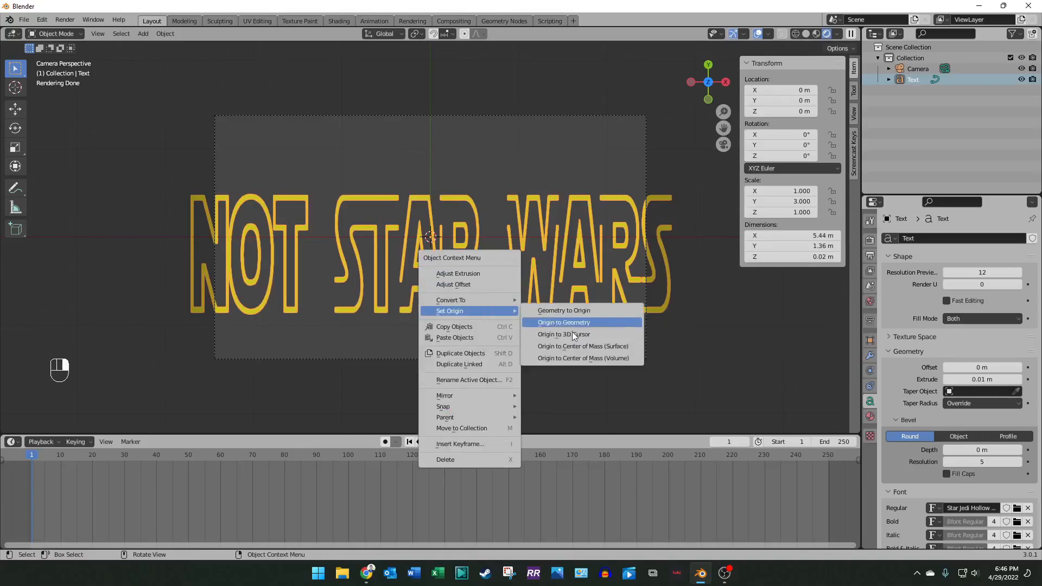
click(583, 358)
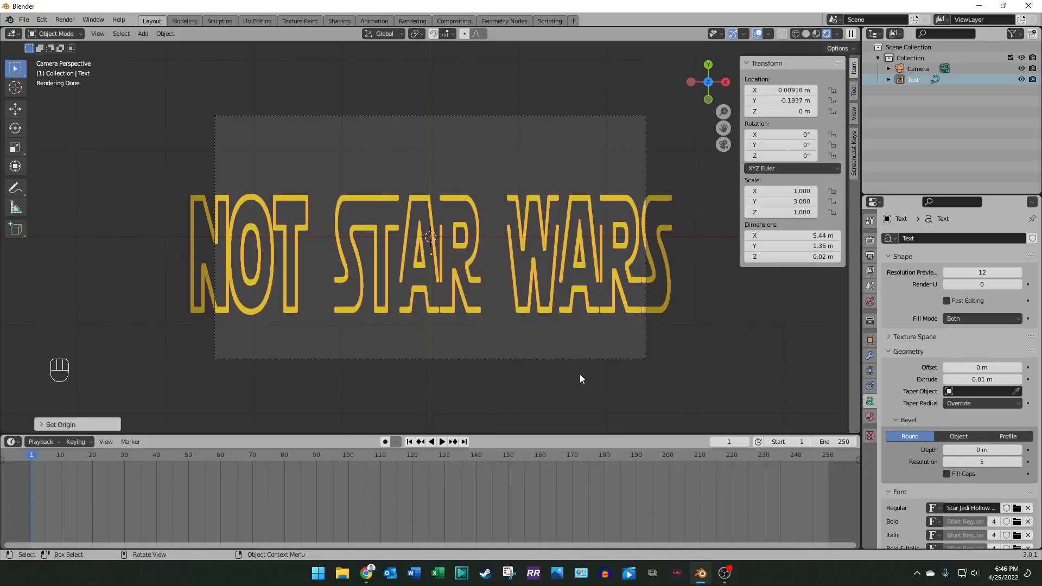
Step: Center the title text in the camera frame by setting its X, Y and Z location to 0 m
click(546, 297)
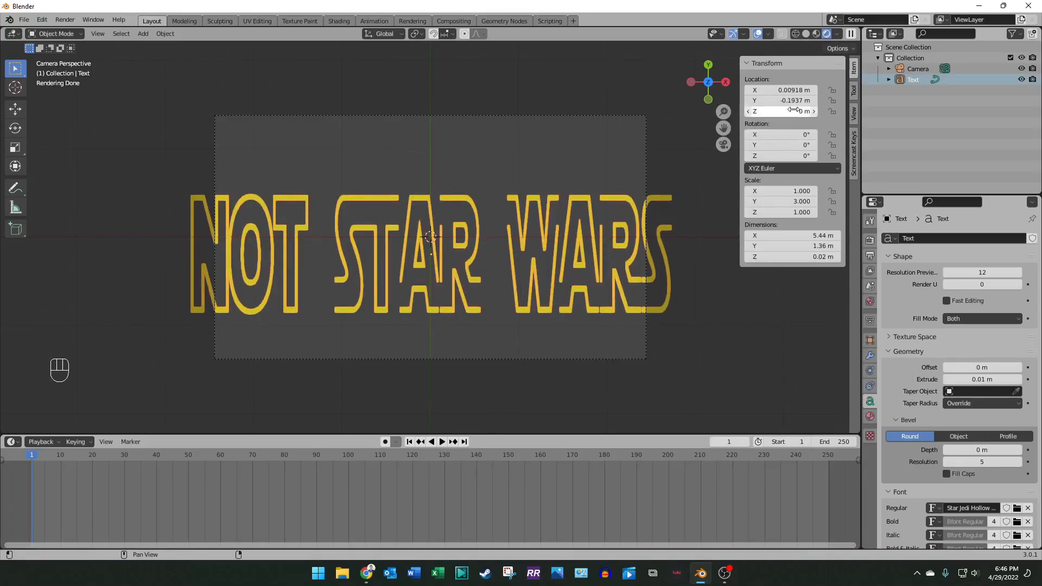
drag(788, 92, 790, 93)
text(0)
key(Return)
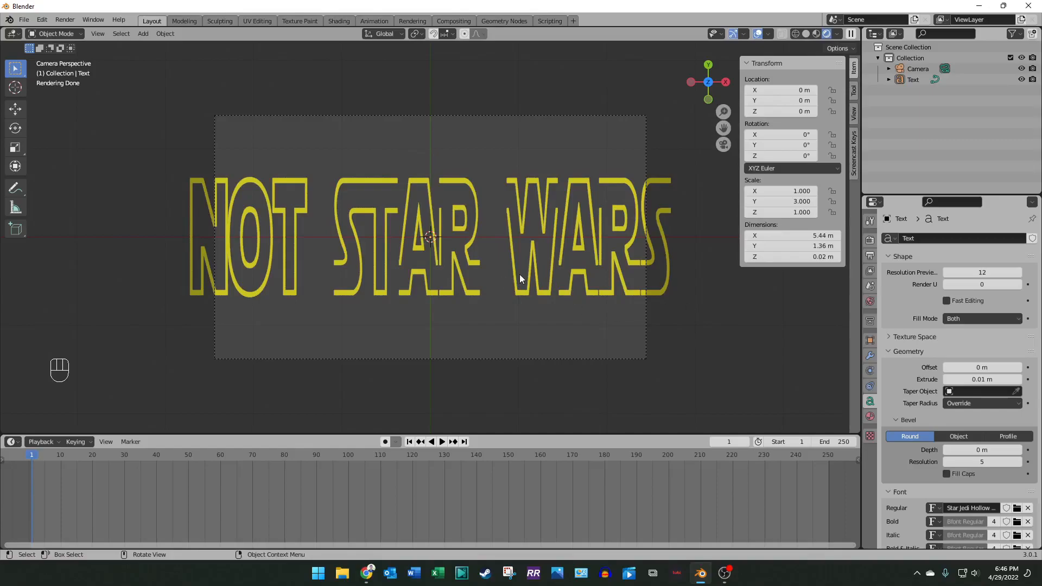
click(522, 259)
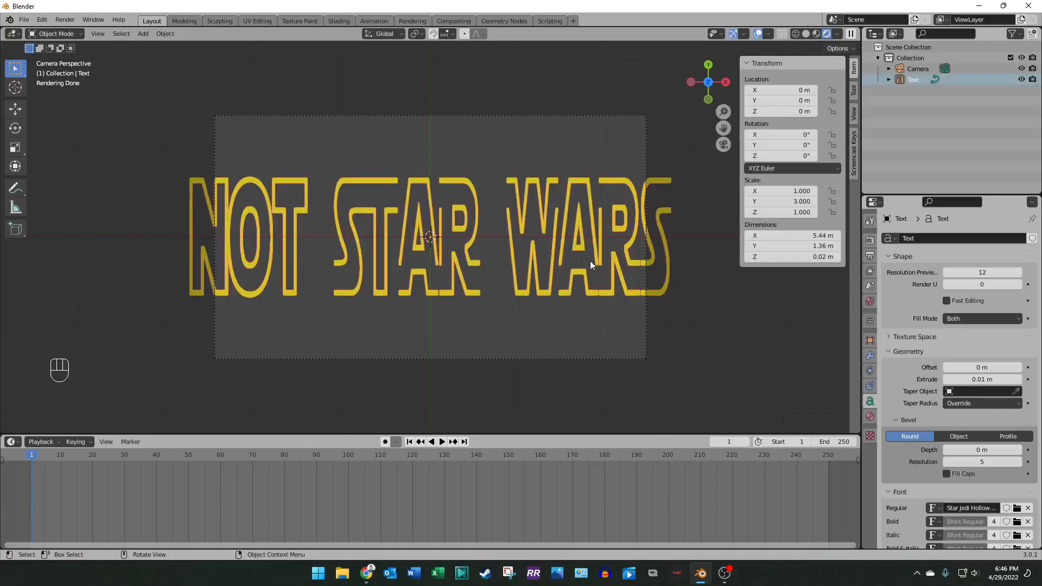
Step: Set the camera's focal length to 35 mm
click(919, 70)
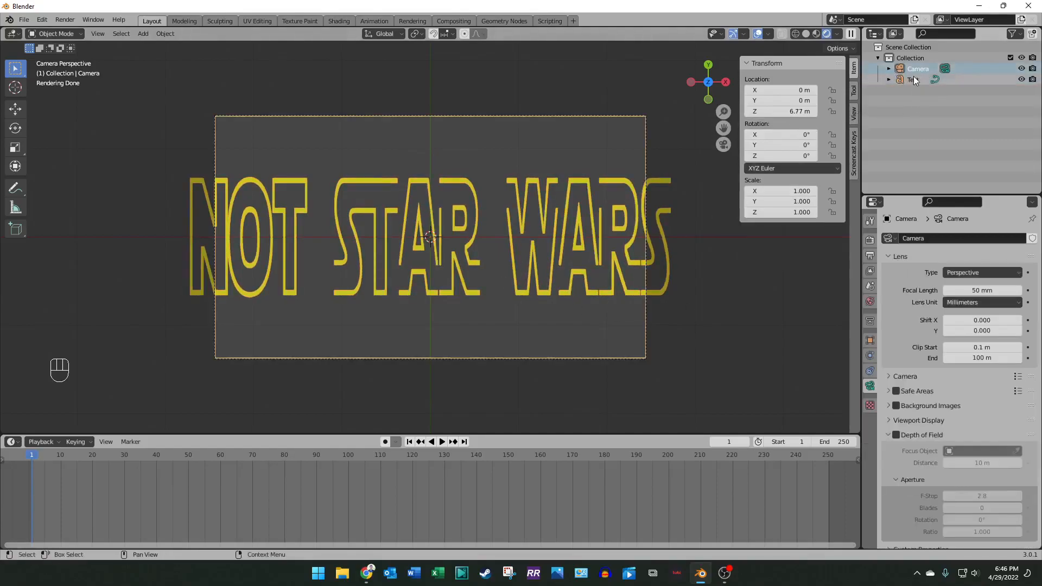
click(985, 291)
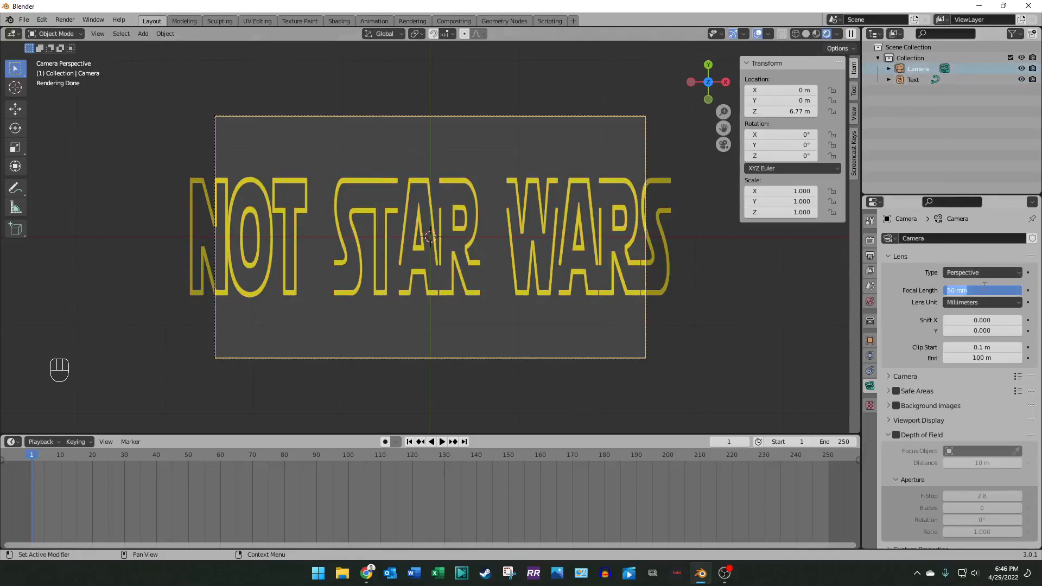
text(35)
key(Return)
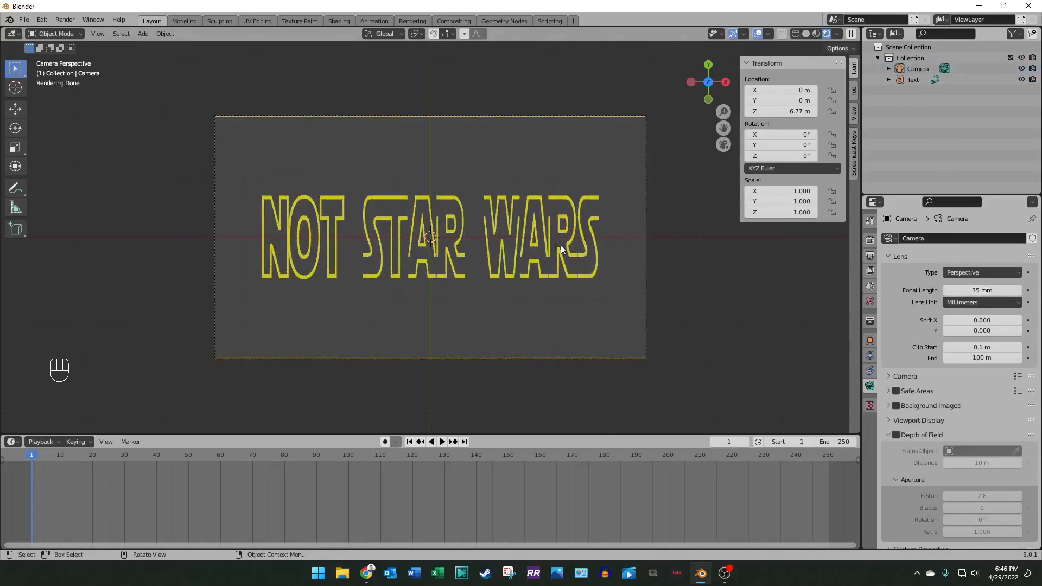
click(562, 249)
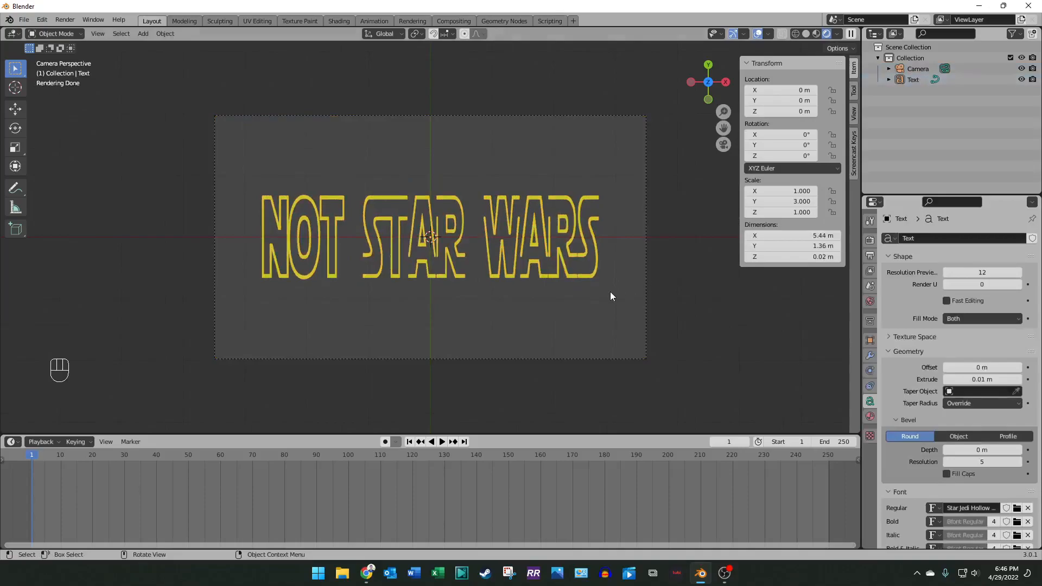
Step: Move the camera closer to the title by setting its Z location to 5 m
click(916, 68)
drag(787, 111, 733, 111)
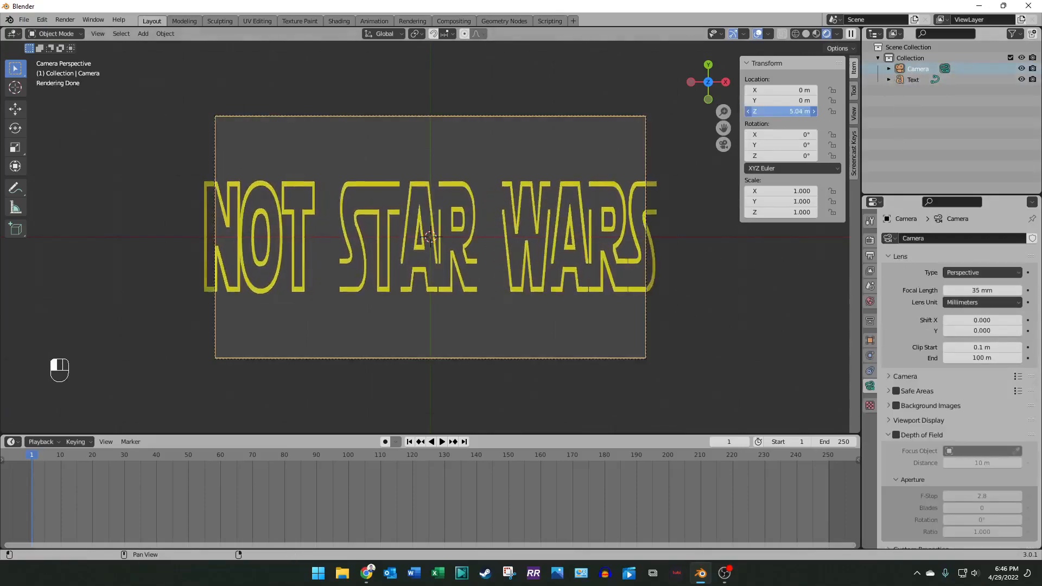
click(801, 114)
text(5)
key(Return)
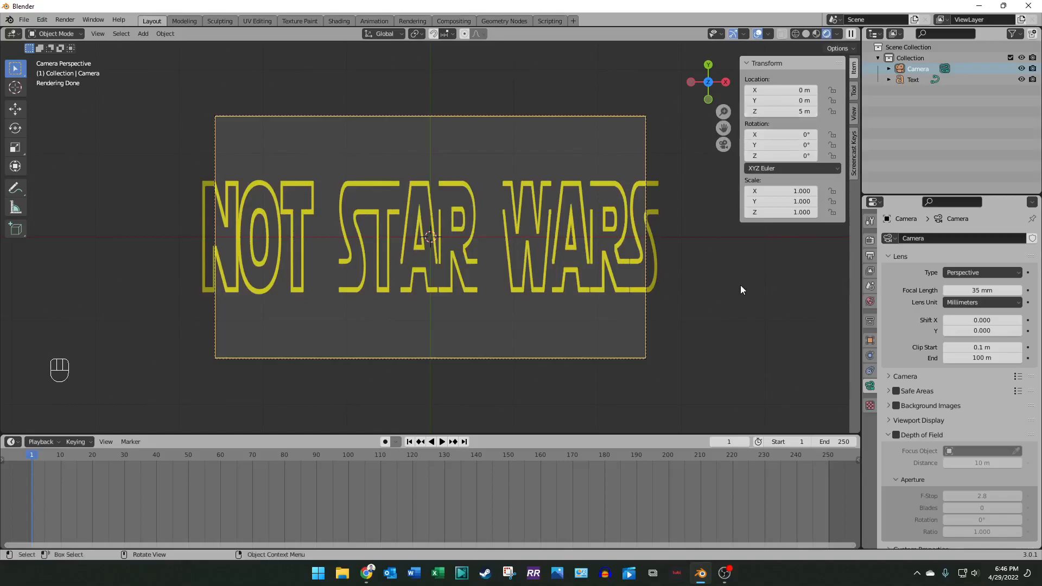
Step: Insert a location keyframe for the title text at frame 1
click(594, 259)
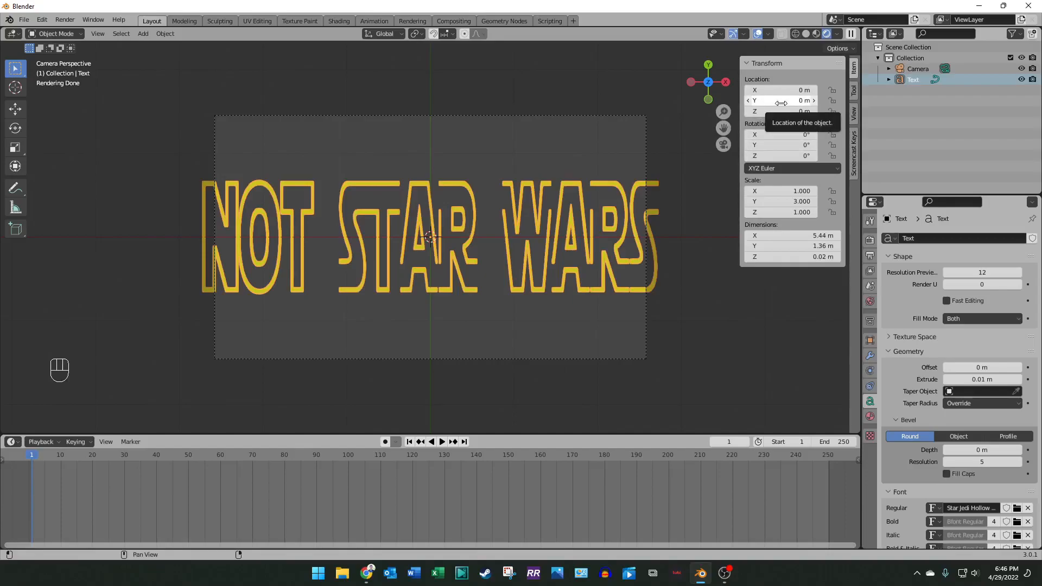
key(i)
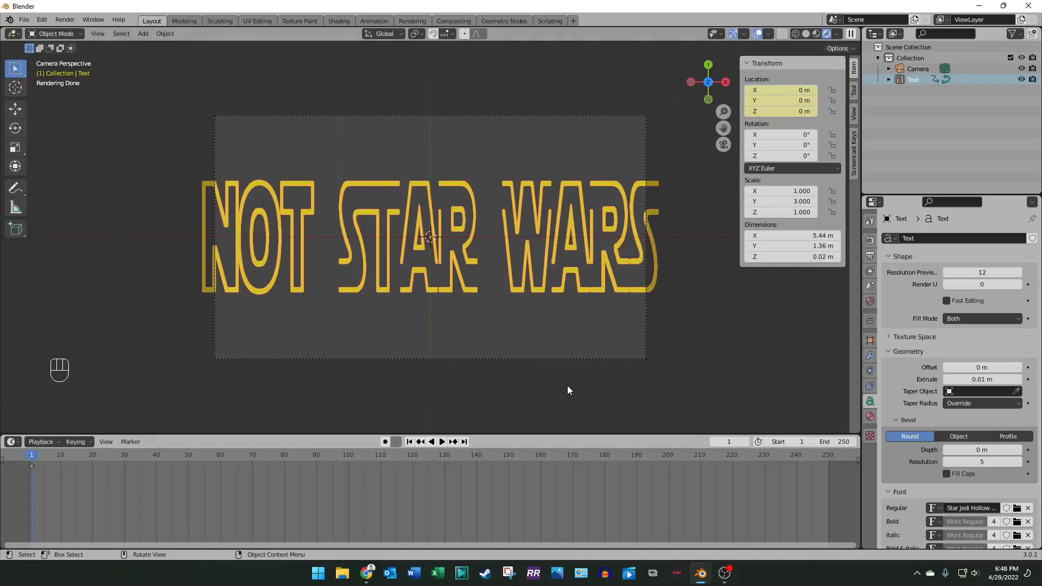
Step: Check the frame rate and its available options in the scene's output settings
click(611, 381)
click(563, 256)
click(603, 386)
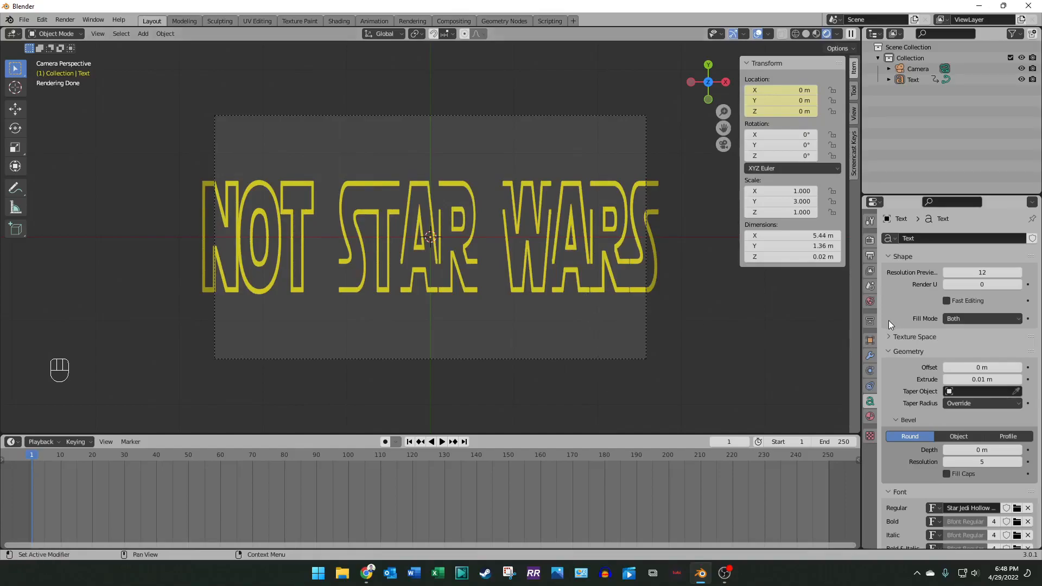
click(870, 257)
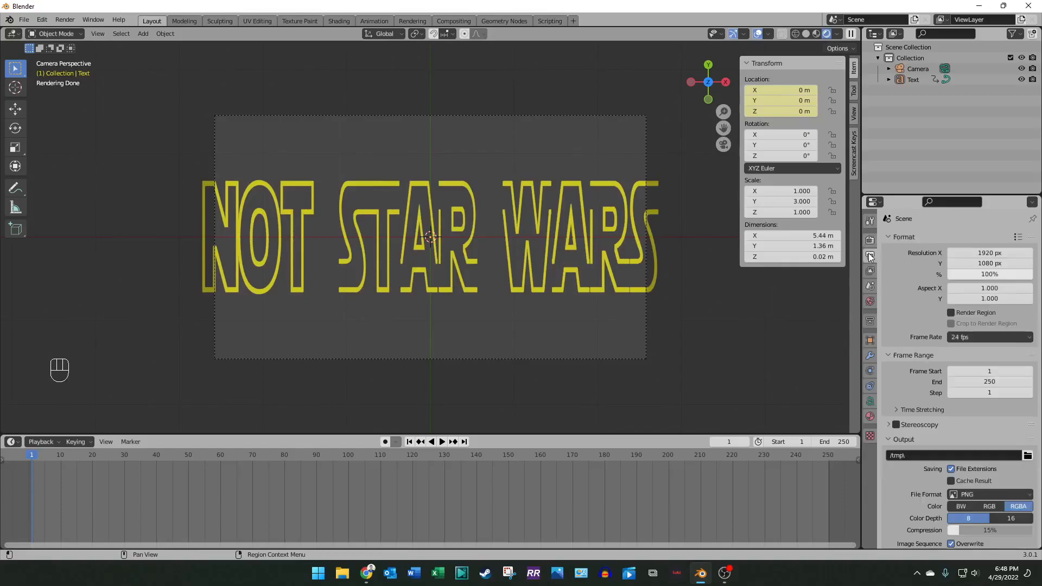
click(963, 338)
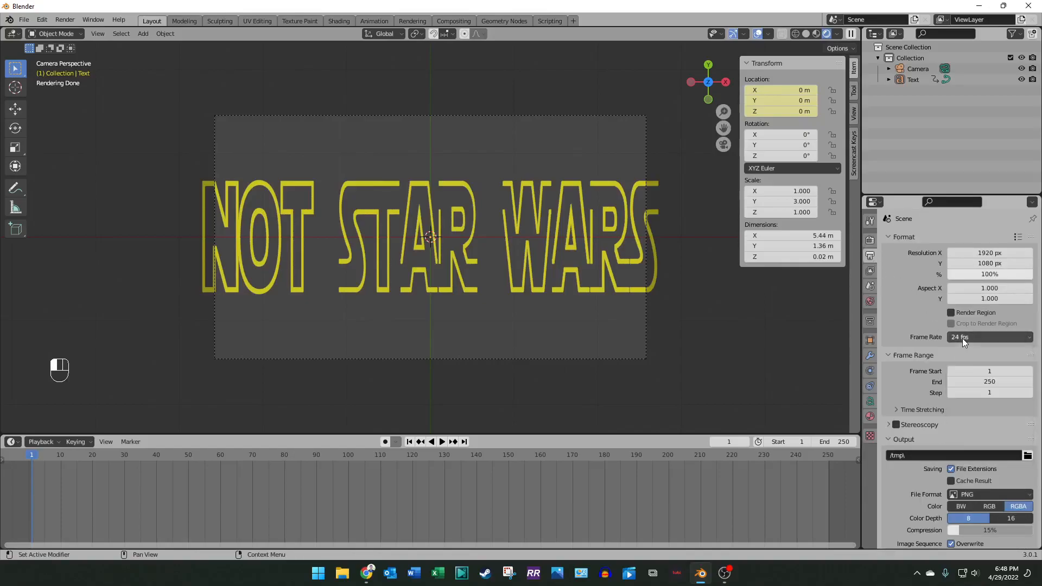
click(962, 337)
click(959, 340)
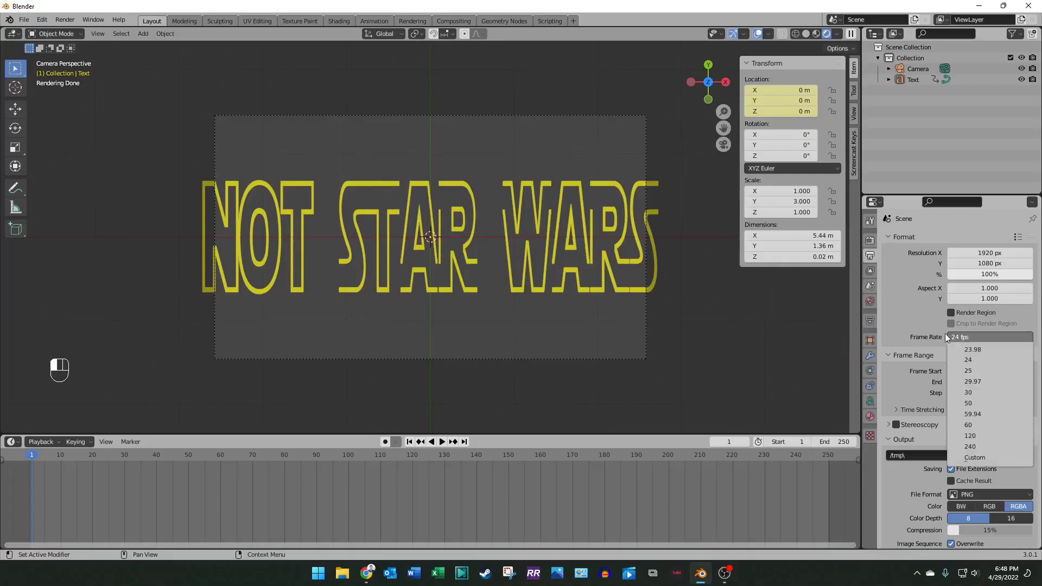
click(965, 337)
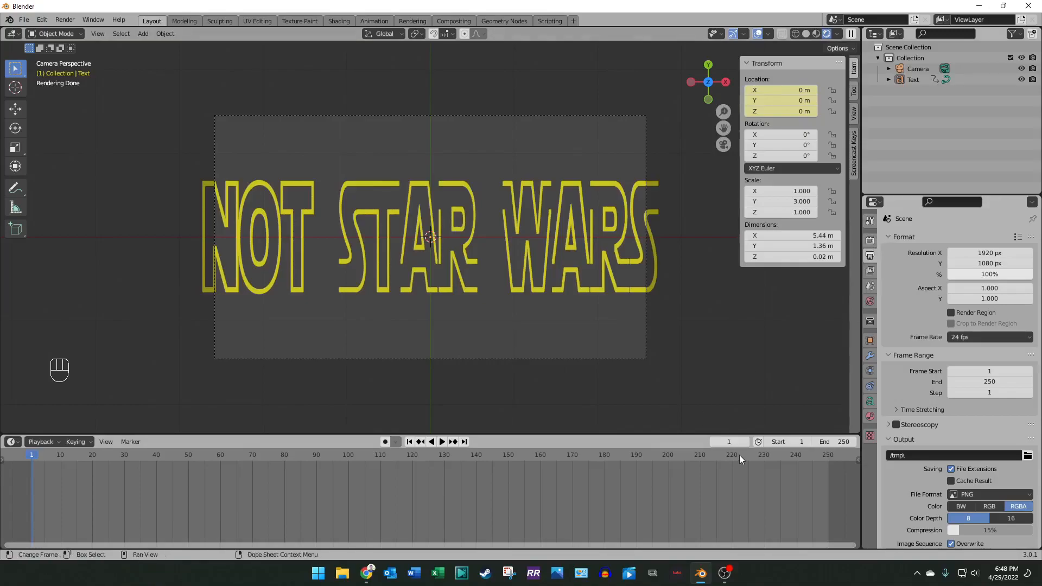
click(725, 442)
text(13*4)
key(Return)
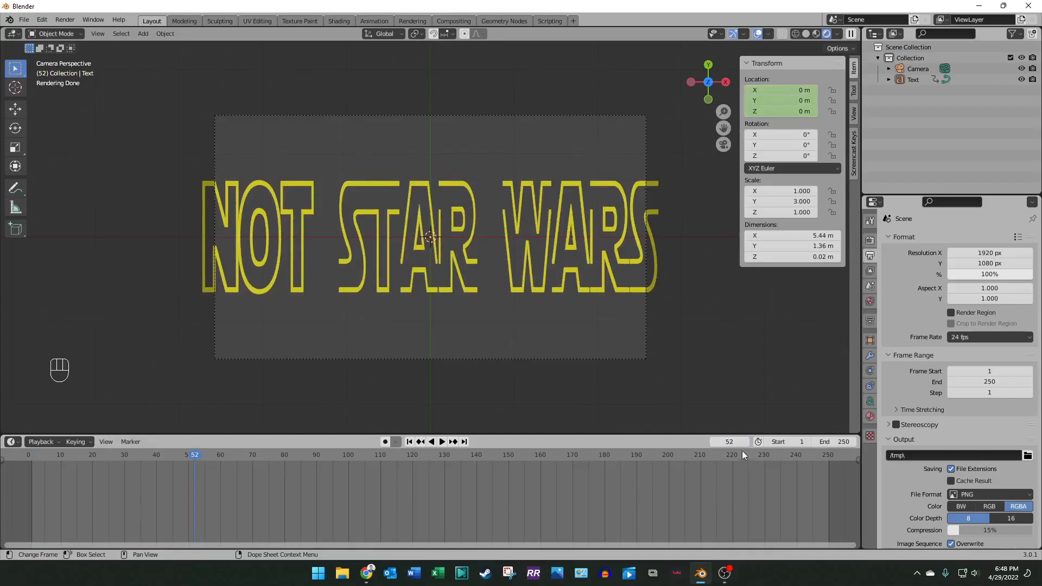
Step: Set the current frame of the timeline to 312
click(727, 441)
text(2)
key(Return)
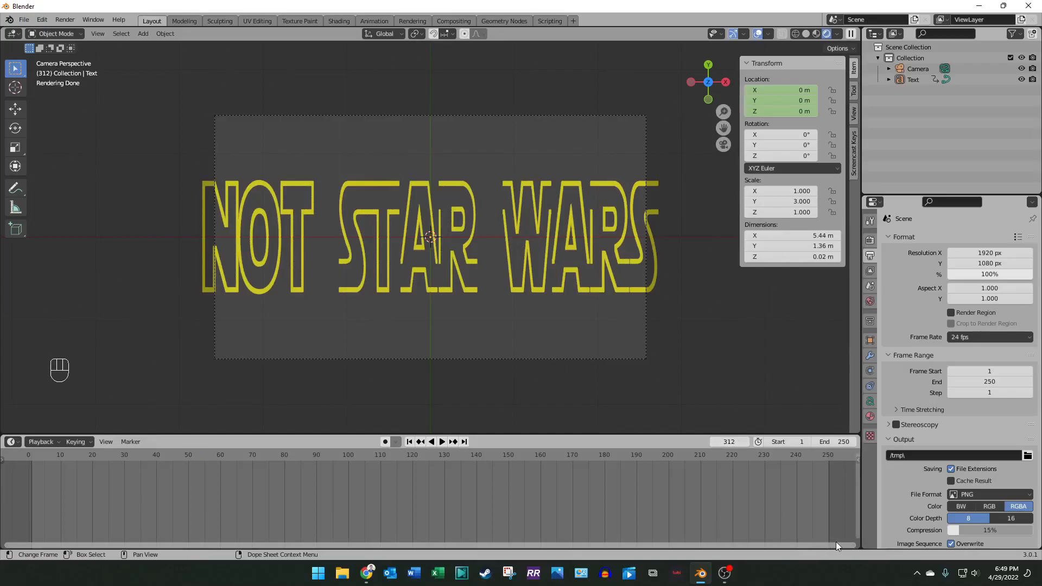
Step: Set the scene's end frame to 1000 and widen the visible frame range of the timeline
drag(853, 546, 999, 541)
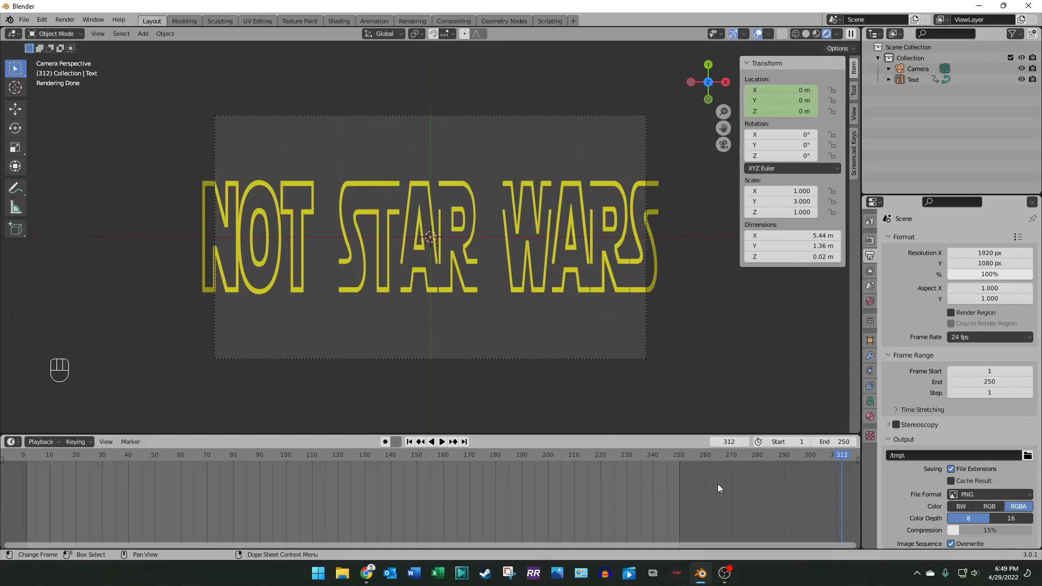
click(831, 443)
text(1000)
key(Return)
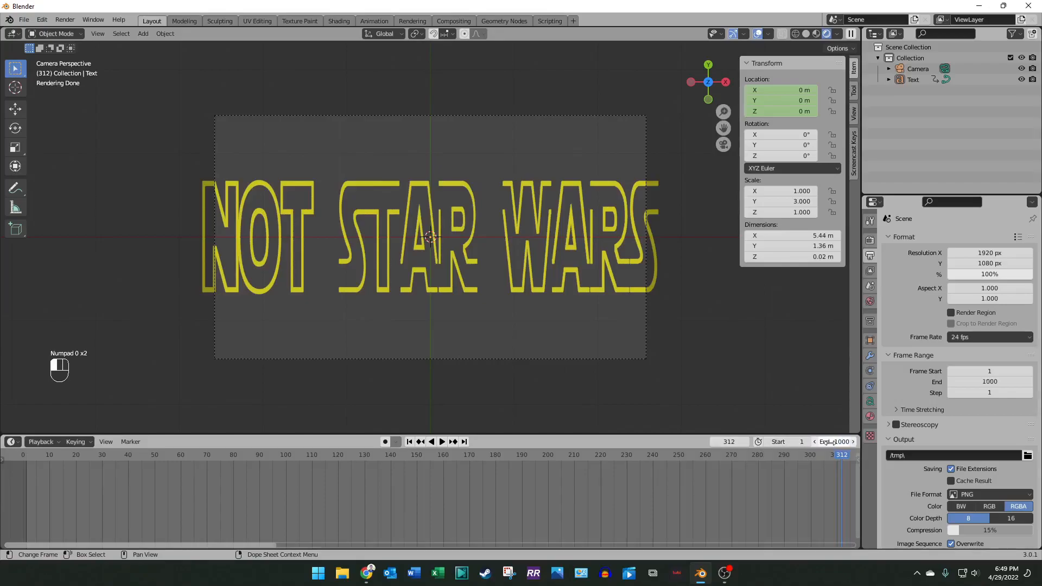
drag(276, 541, 368, 545)
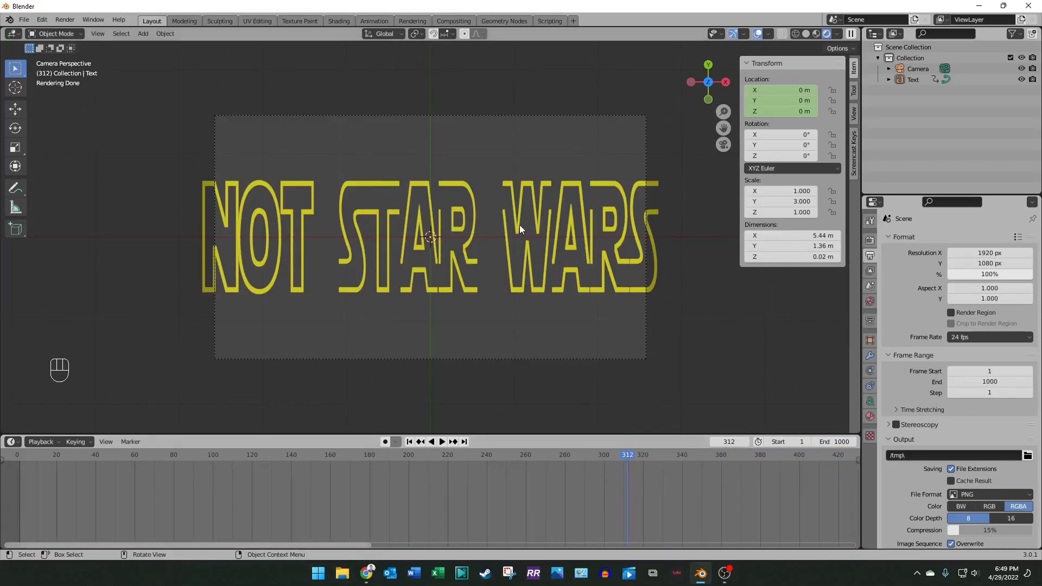
Step: Move the title text away from the camera by setting its Z location to -100 m
click(533, 226)
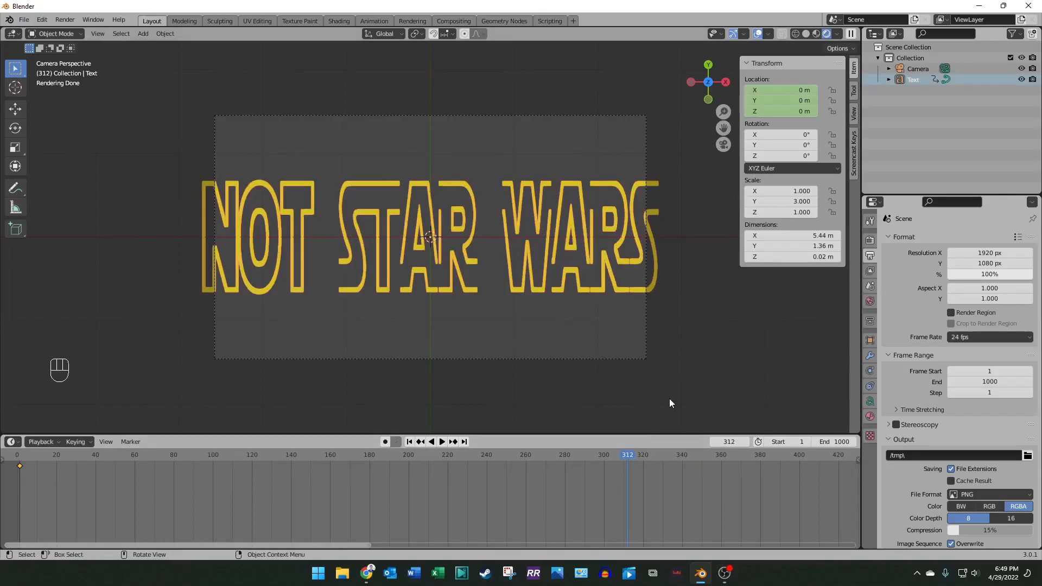
scroll(669, 380, up, 2)
click(779, 111)
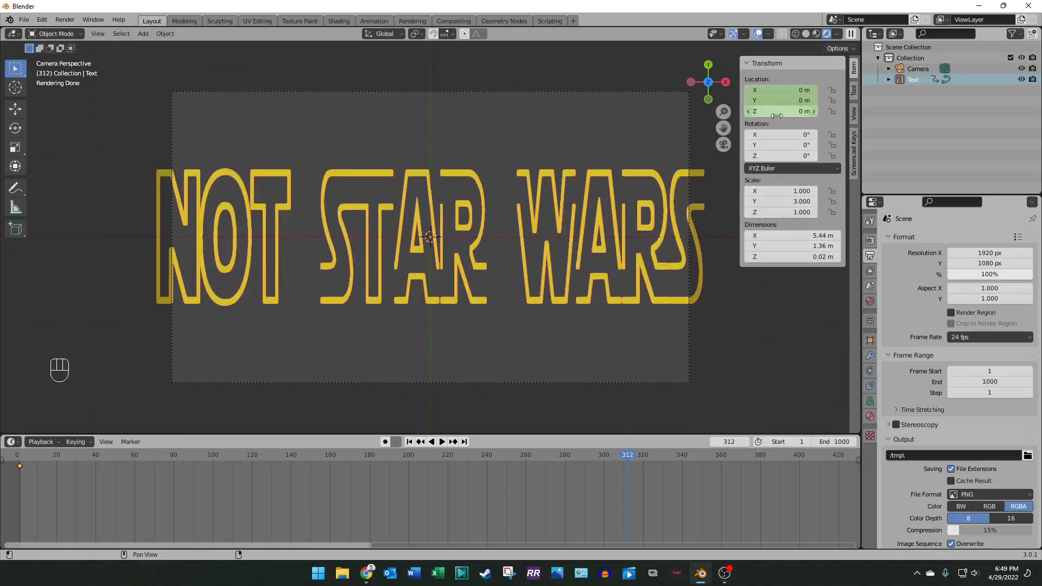
text(-100)
key(Return)
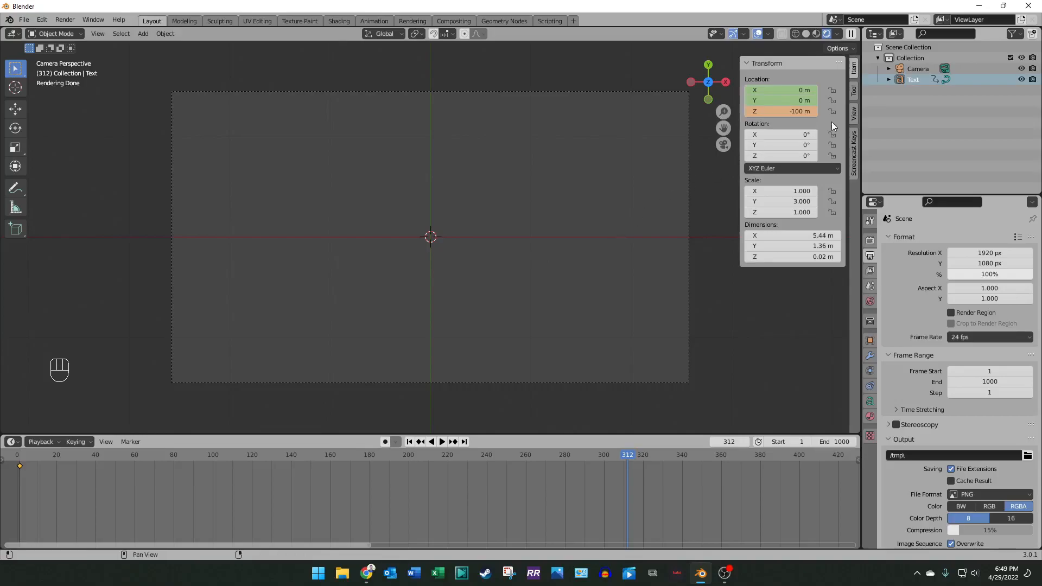
Step: Set the viewport's clip end distance to 100000 m
click(854, 115)
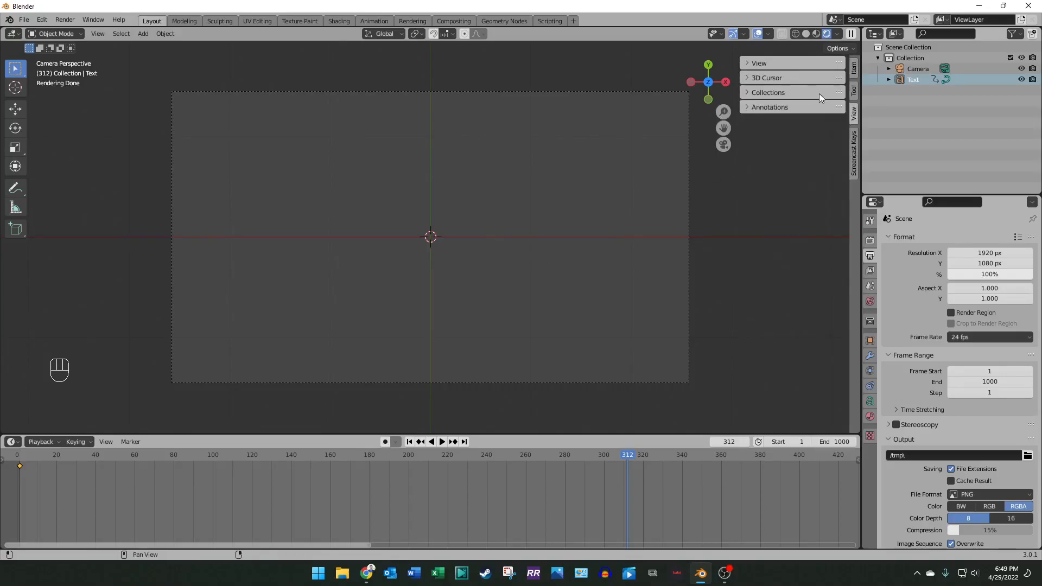
click(750, 63)
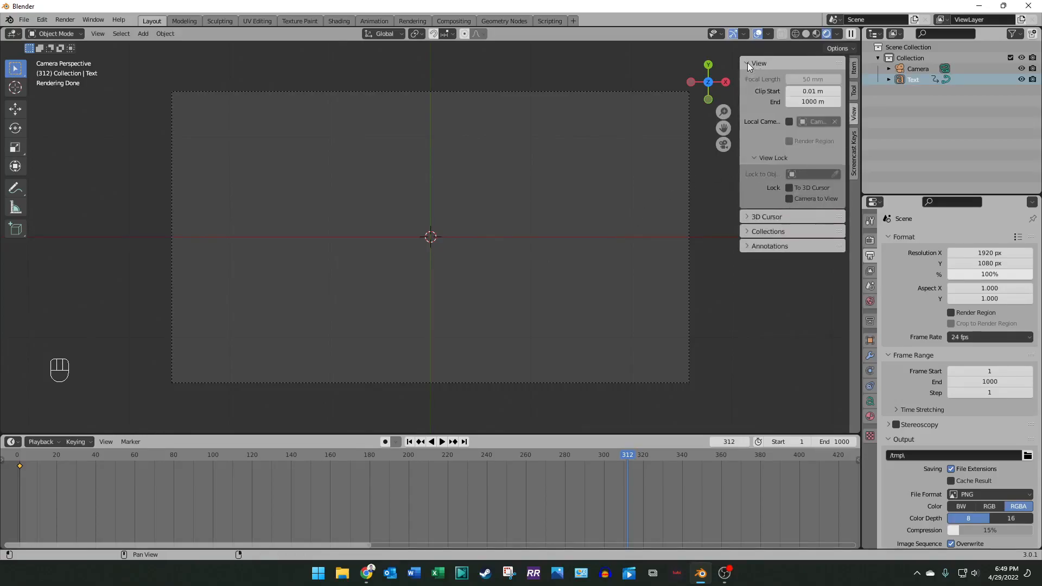
click(809, 101)
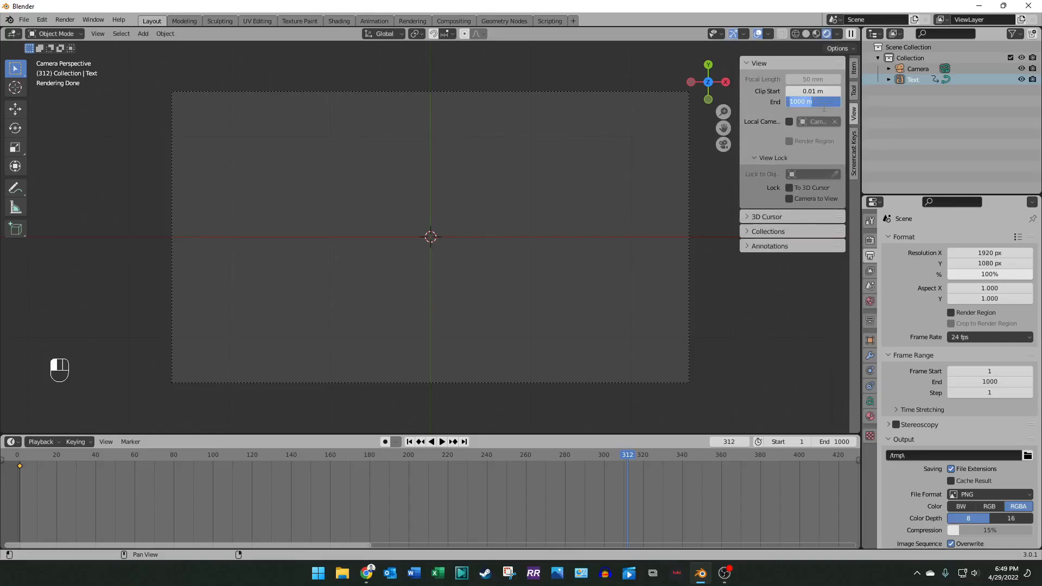
text(100000)
click(824, 109)
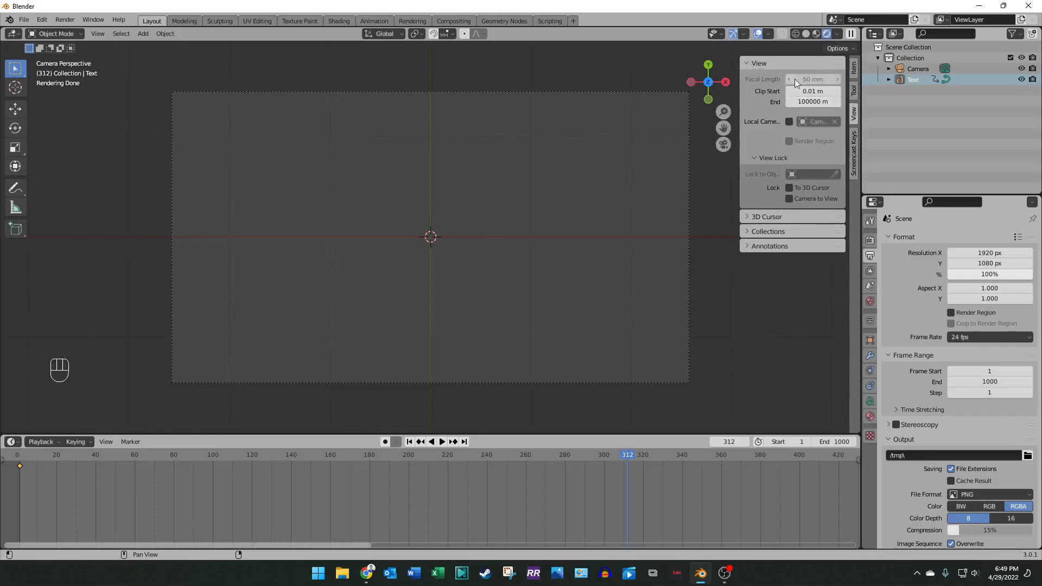
click(853, 68)
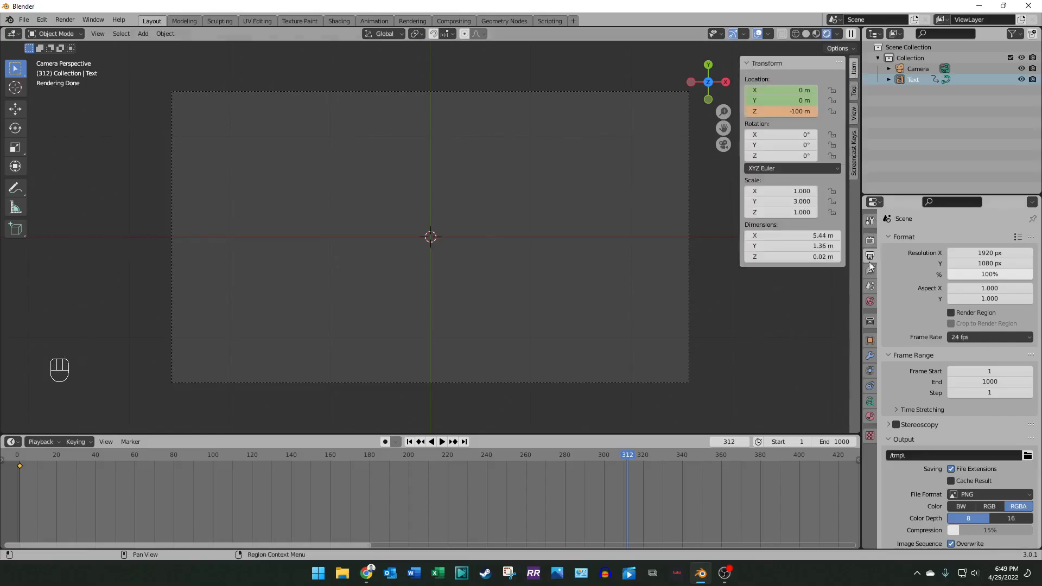
Step: Set the camera's lens clip end to 100000 m
click(919, 69)
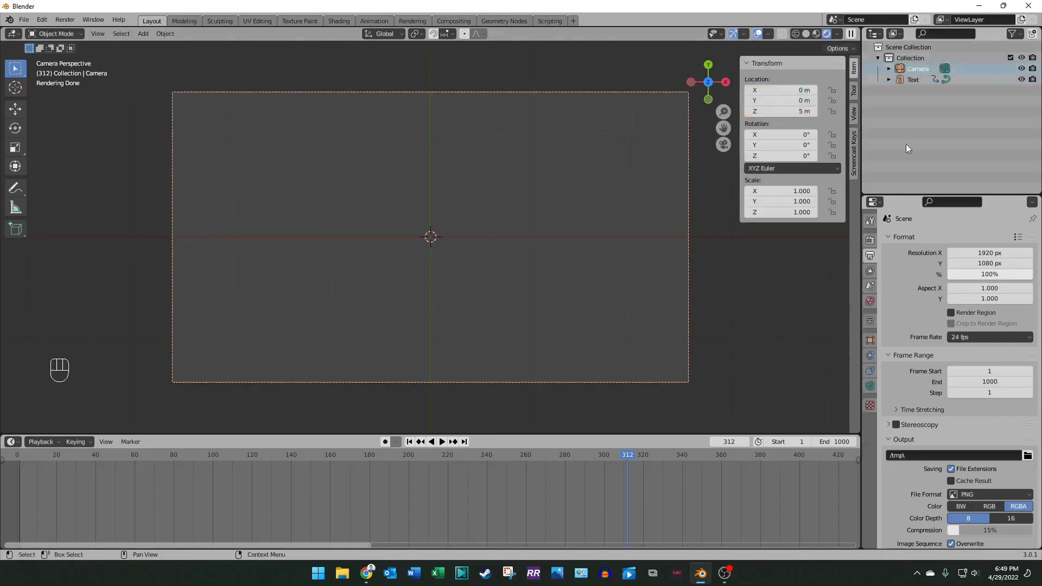
click(870, 386)
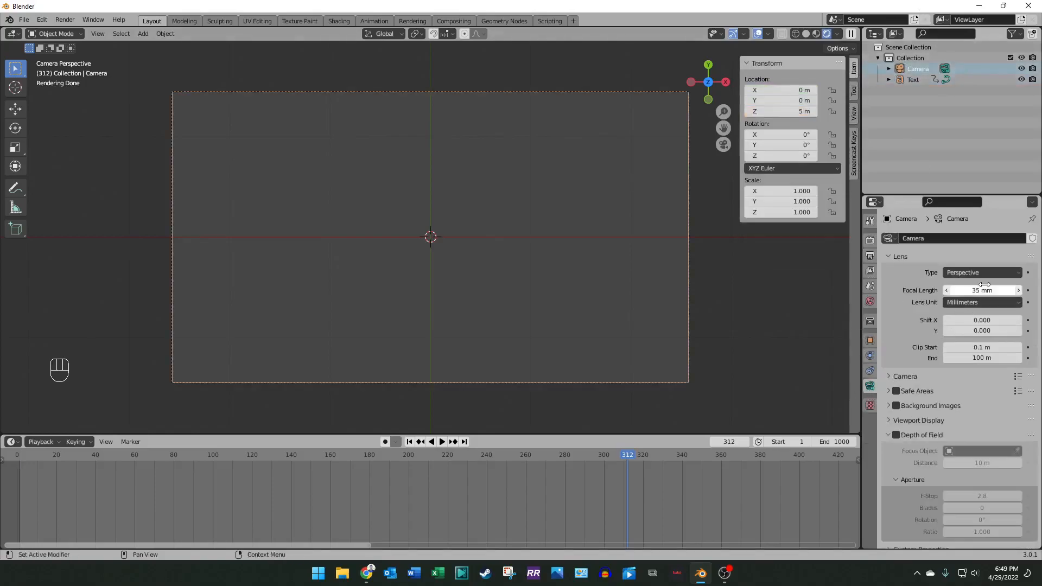
click(974, 358)
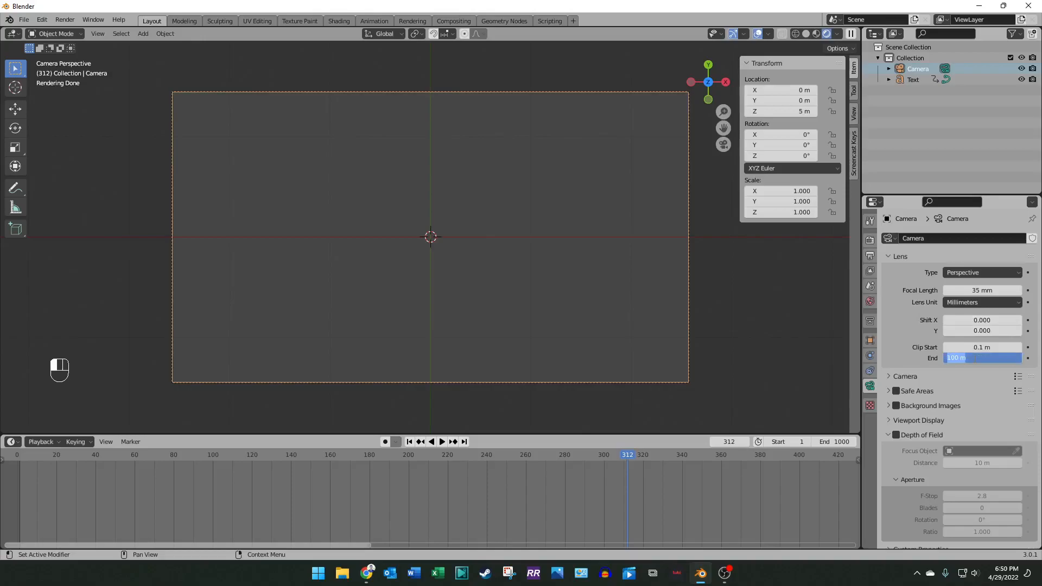
text(100000)
key(Return)
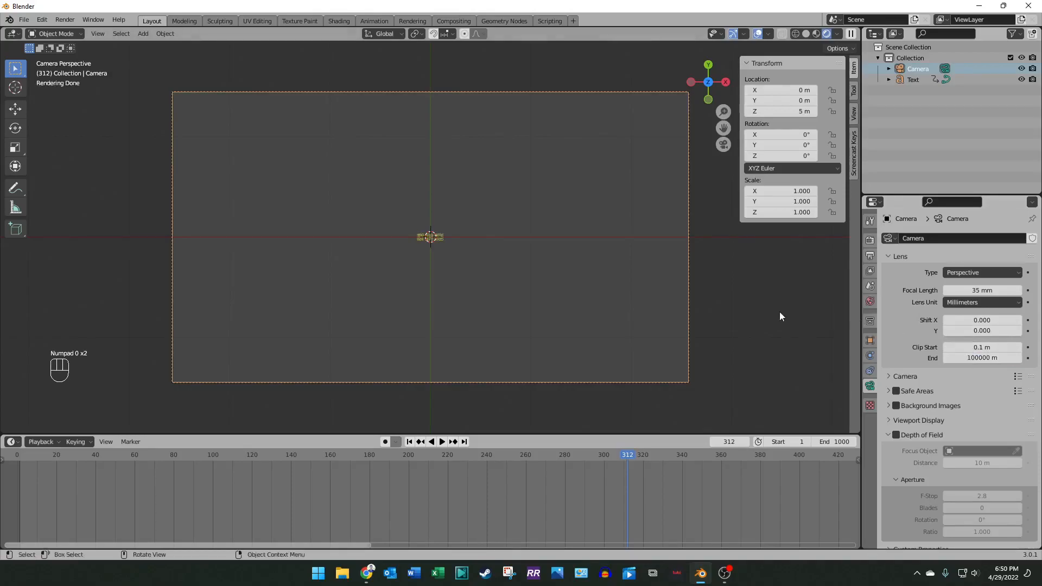
Step: Set the title text's Z location to -150 m and insert a location keyframe at frame 312
click(442, 252)
click(439, 242)
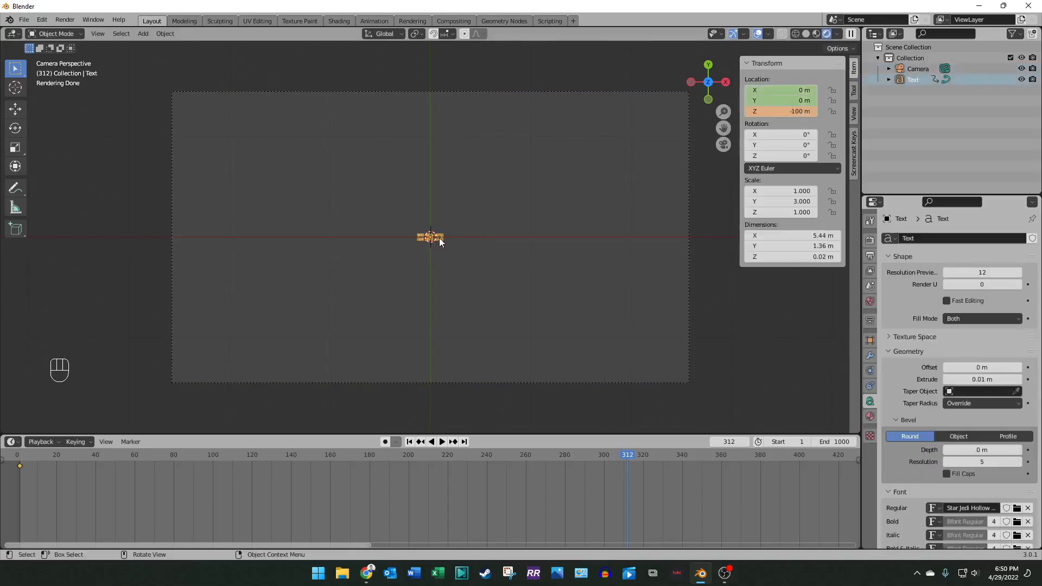
click(548, 298)
scroll(493, 274, up, 15)
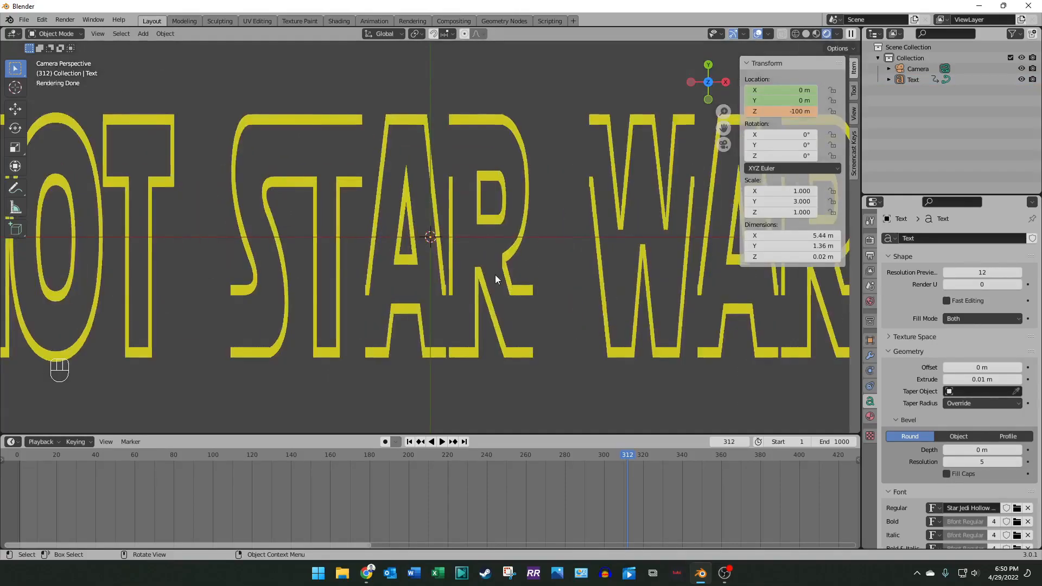
scroll(496, 275, down, 15)
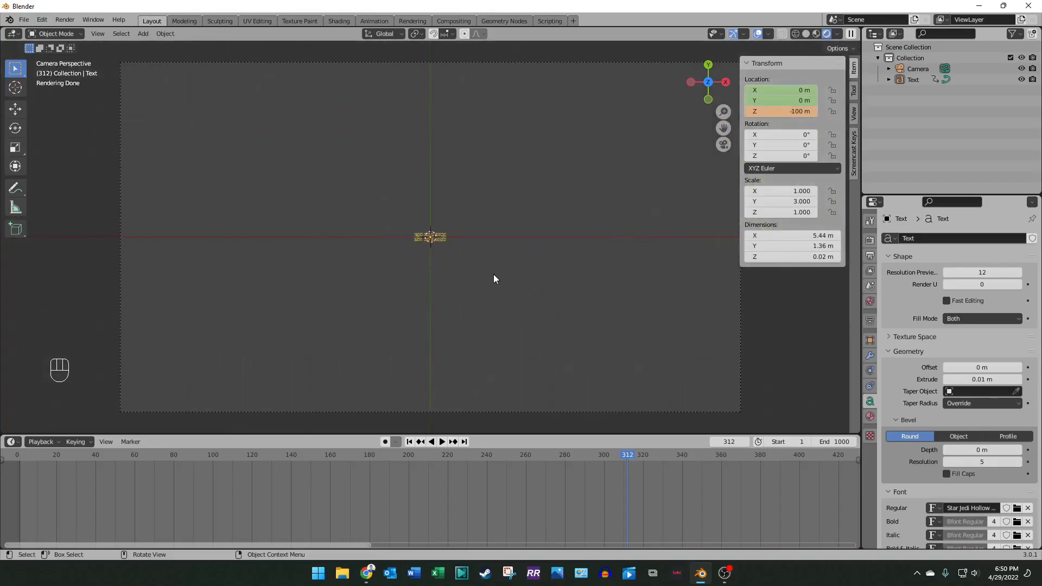
click(443, 239)
click(796, 112)
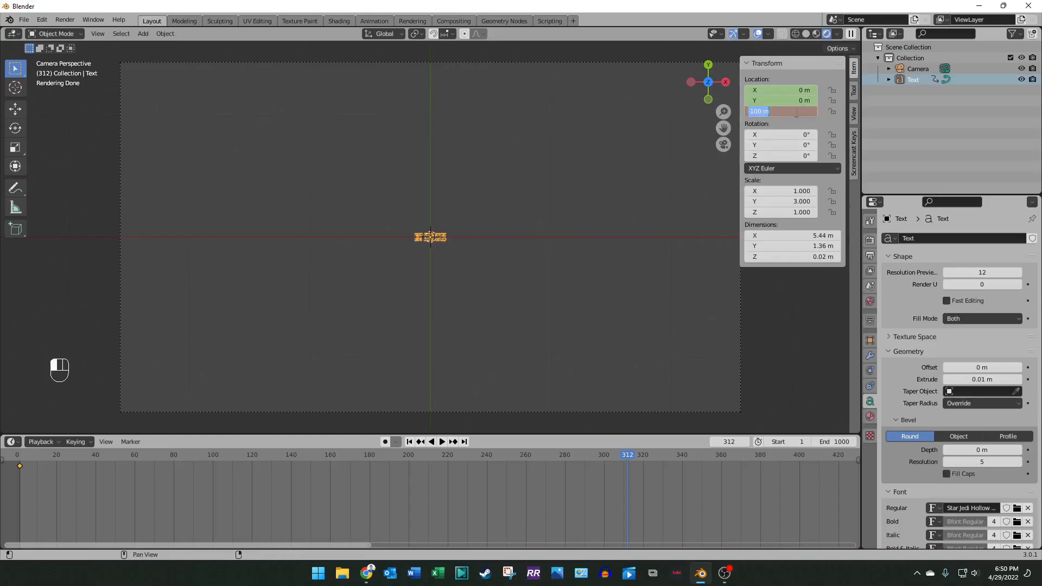
text(-150)
key(Return)
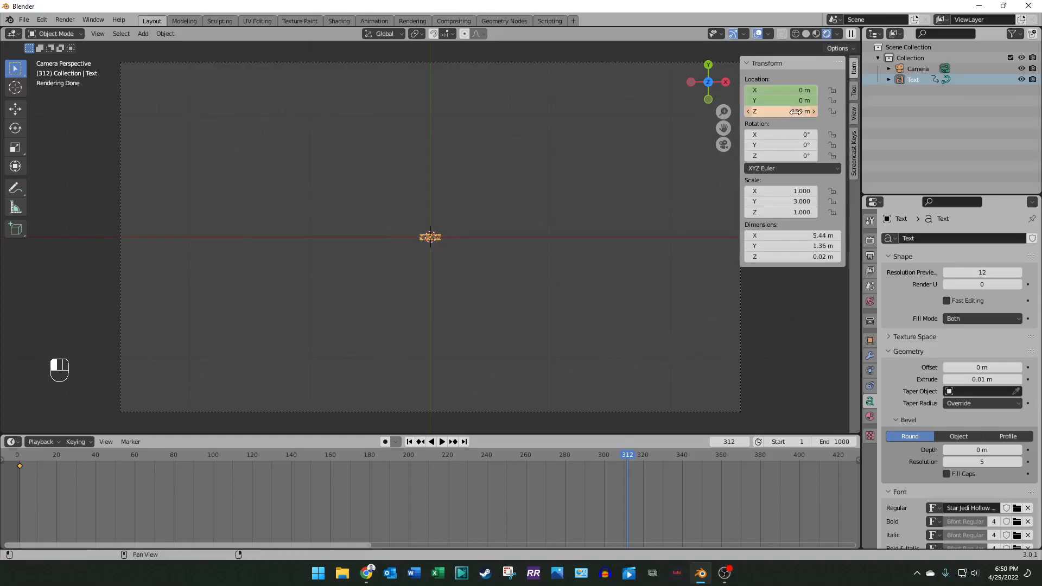
click(601, 298)
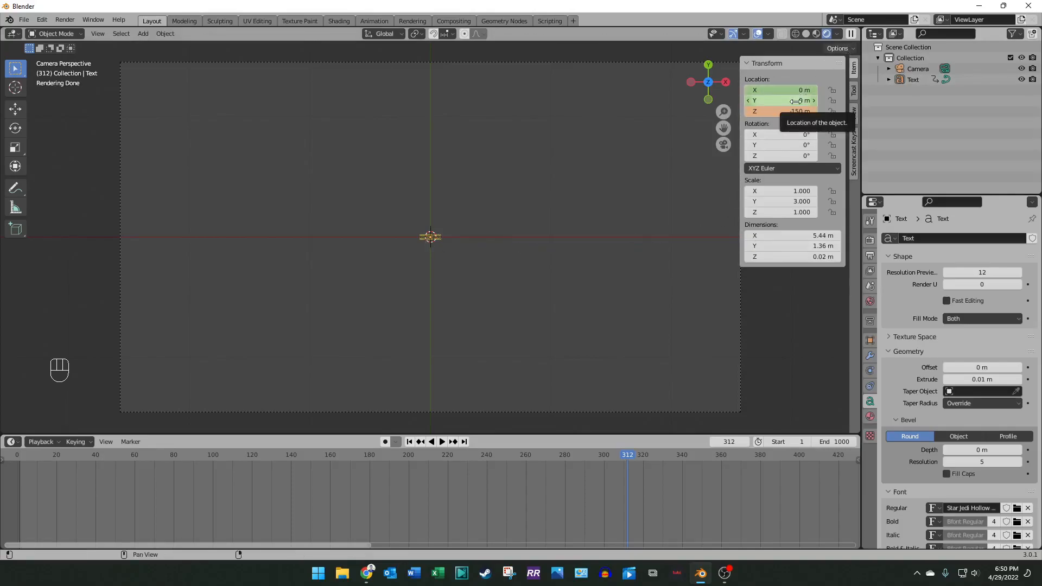
key(i)
Step: Split the 3D viewport vertically and turn the new area into a Graph Editor
drag(860, 28, 579, 33)
click(591, 34)
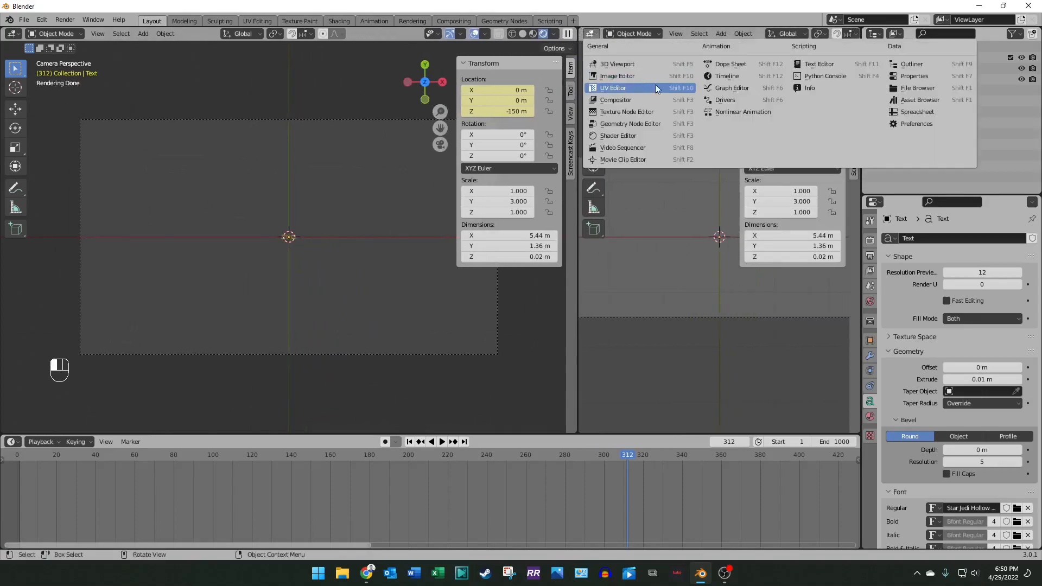
click(733, 88)
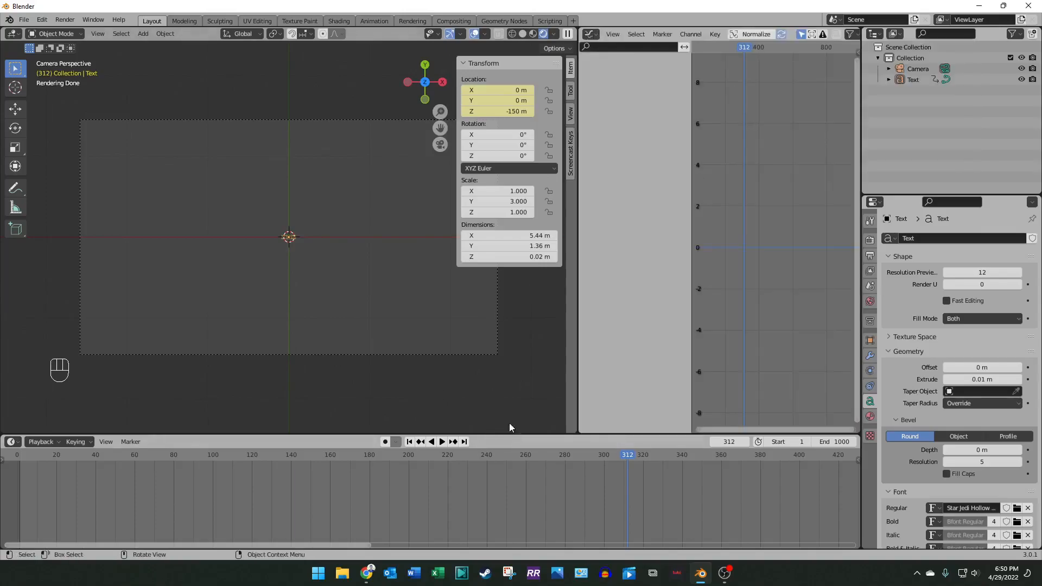
Step: Set the interpolation of the title text's selected location keyframes at frame 1 to Quadratic
click(921, 80)
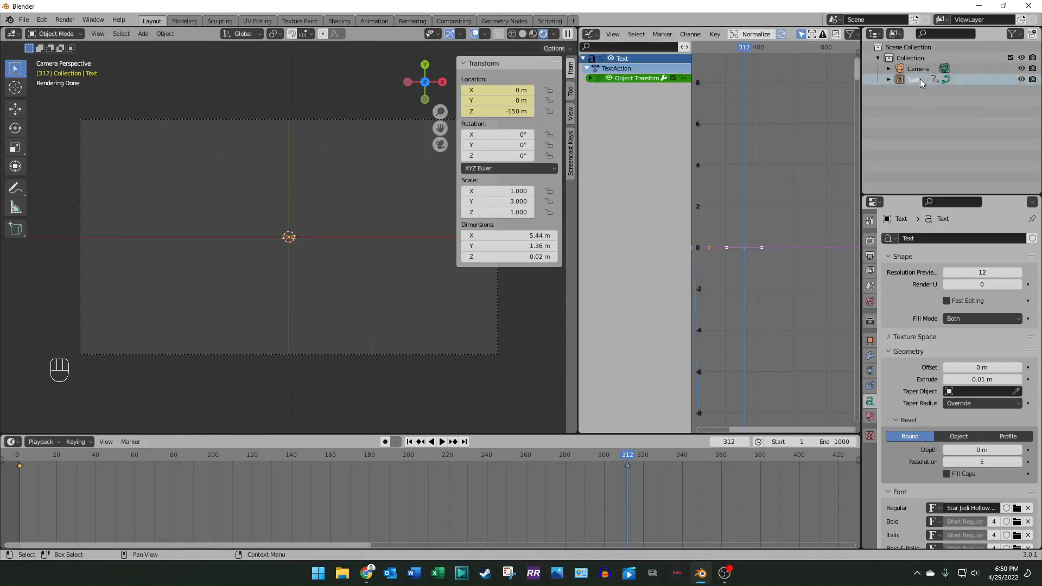
right_click(738, 261)
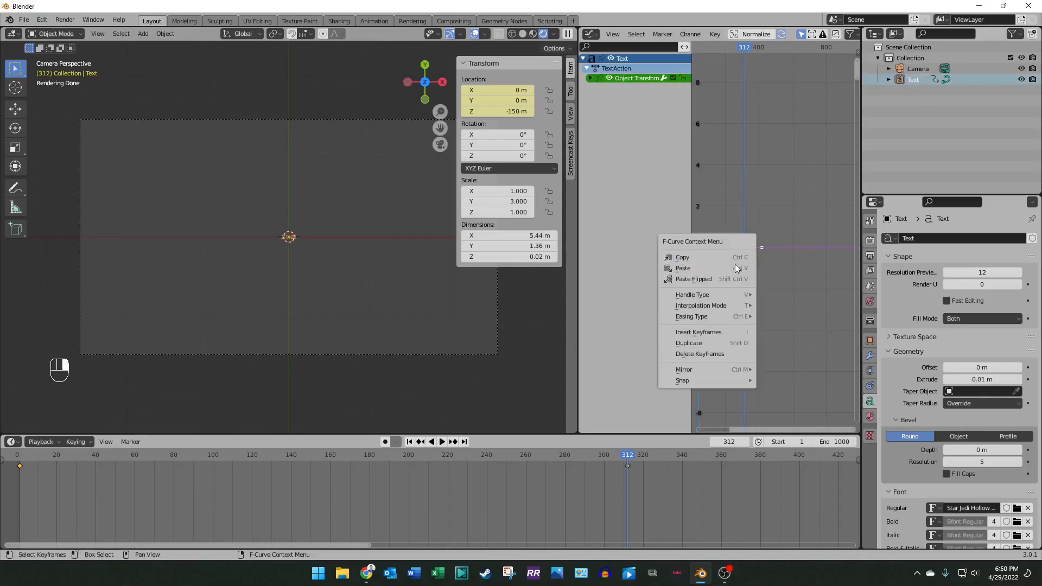
mouse_move(731, 313)
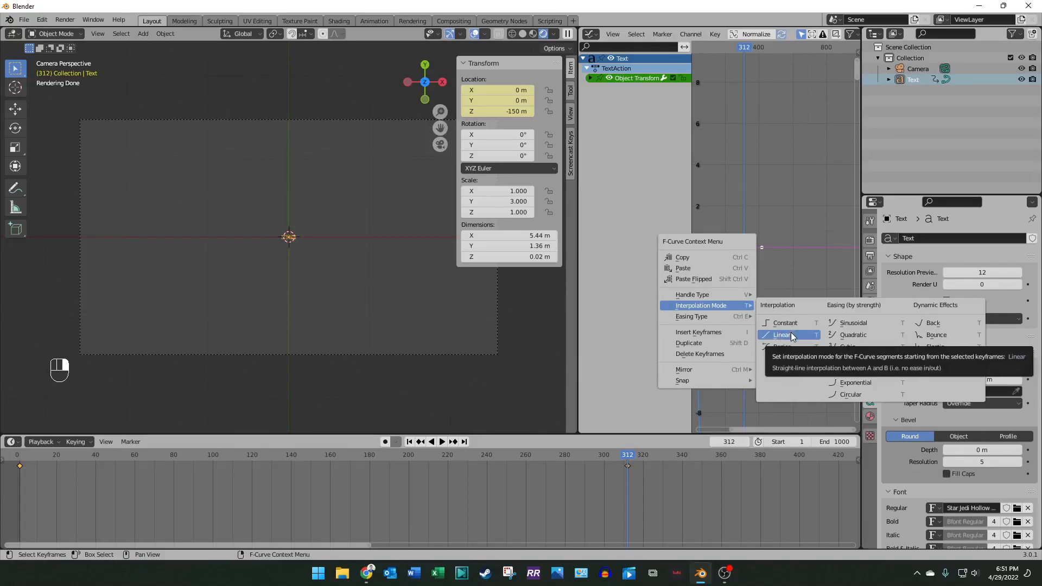
click(842, 335)
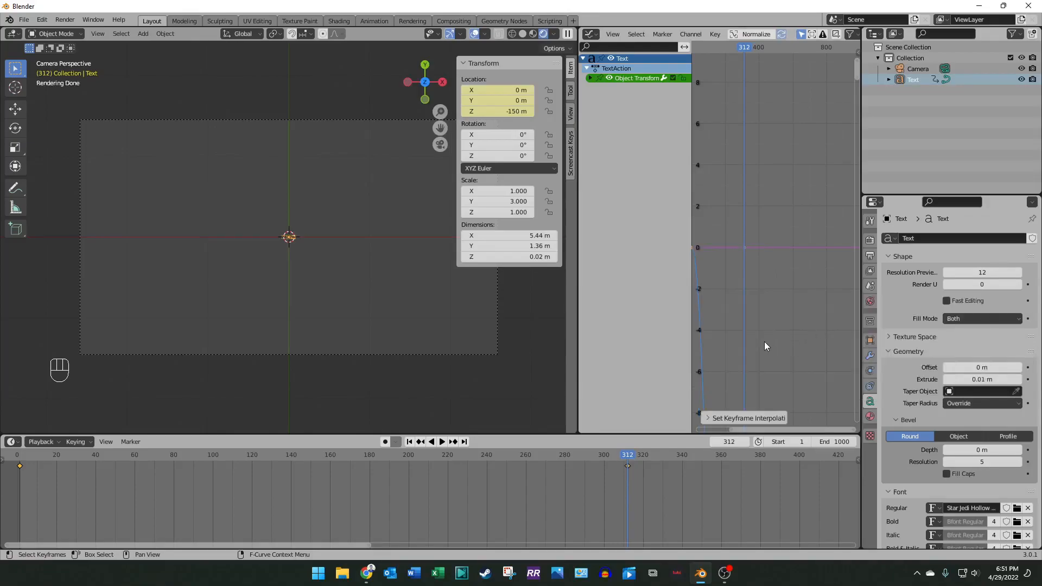
drag(731, 431, 708, 424)
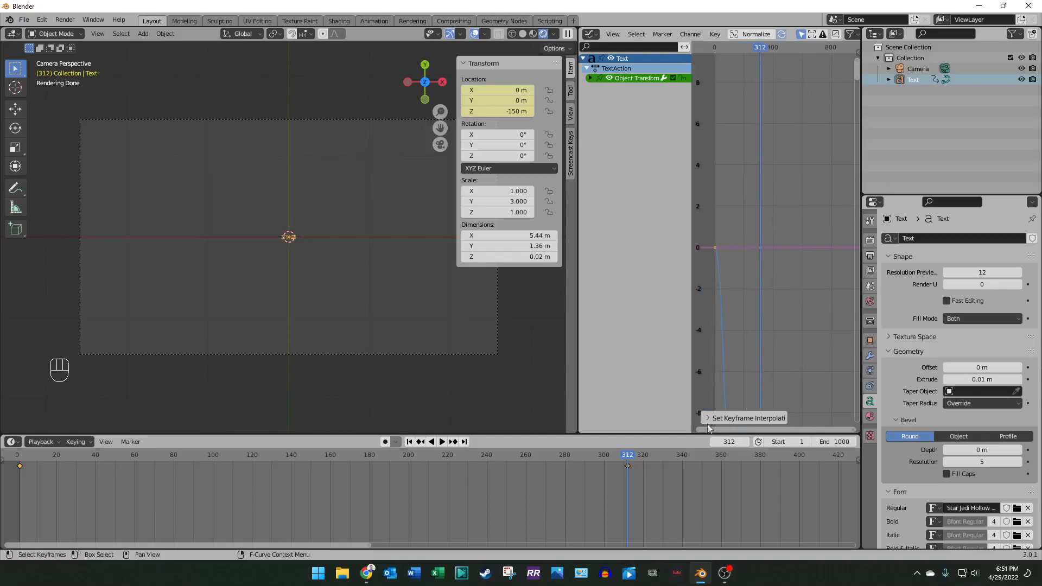
Step: Play the text animation from the first frame, stop it, and return to frame 1
click(409, 442)
click(442, 442)
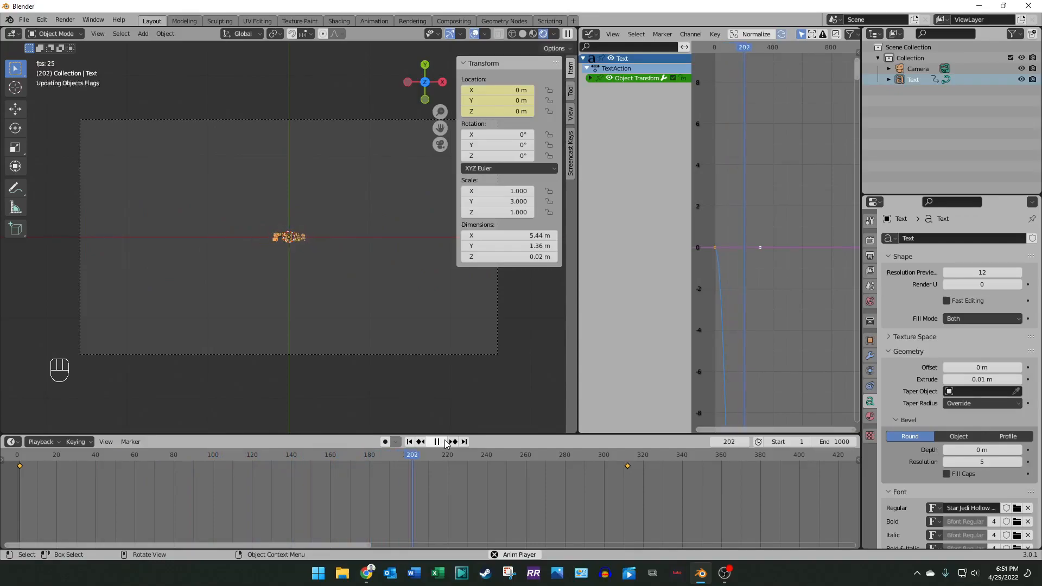
click(437, 442)
click(409, 442)
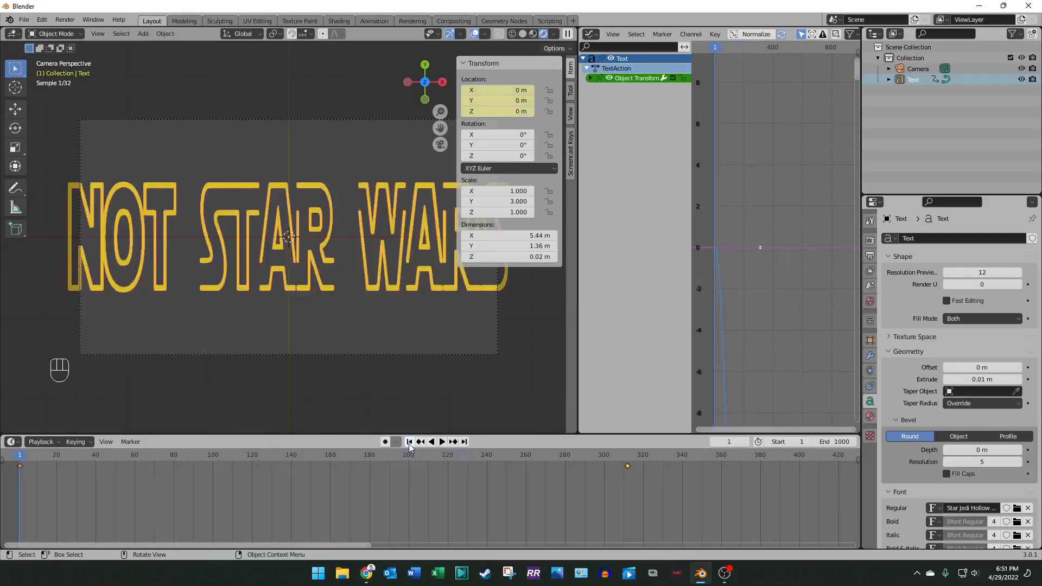
Step: Widen the Graph Editor area and change it to a Shader Editor showing the title text's material nodes
drag(578, 314, 532, 306)
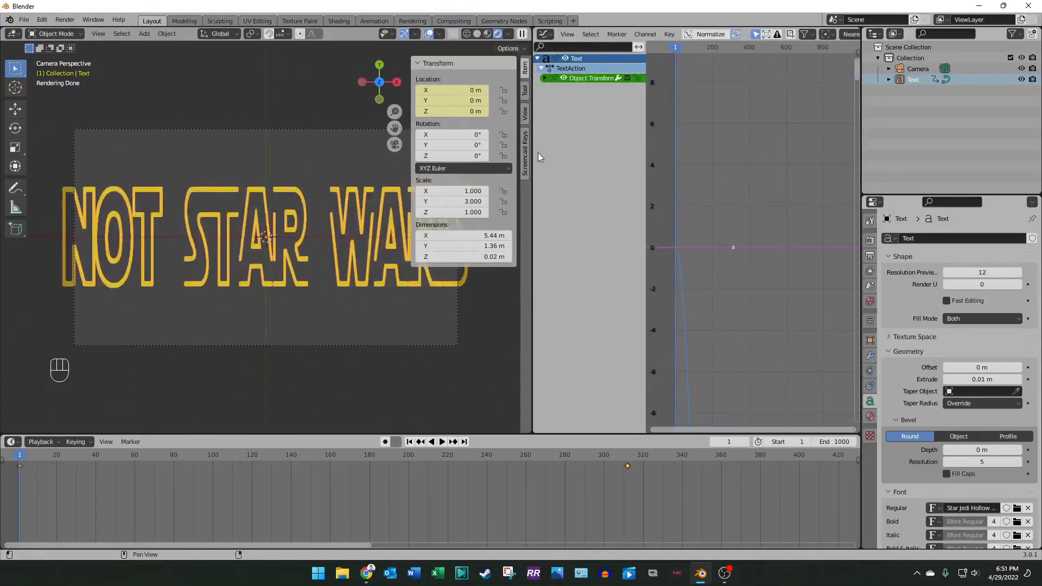
click(544, 35)
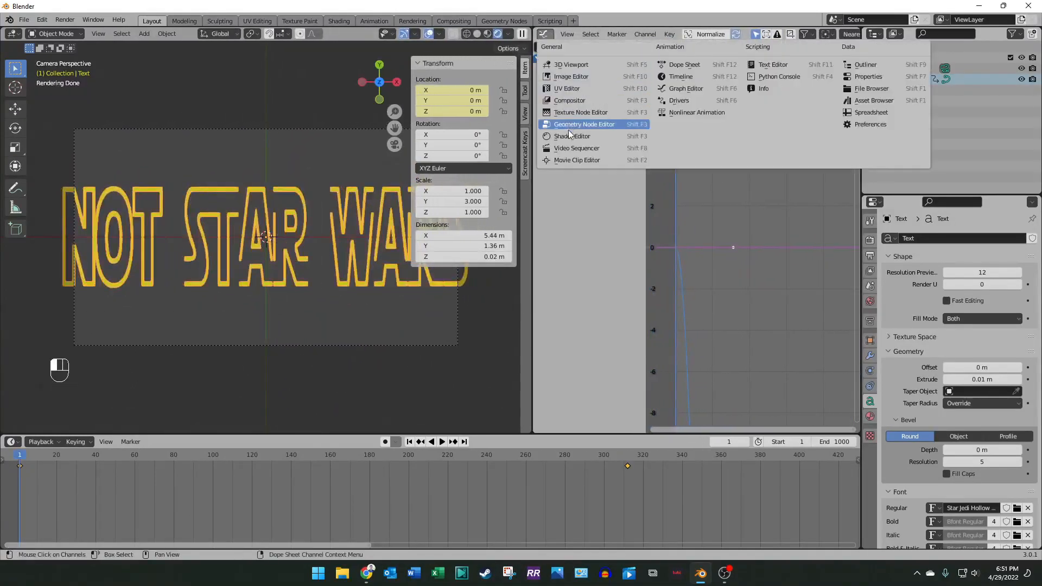
click(570, 137)
scroll(653, 231, up, 5)
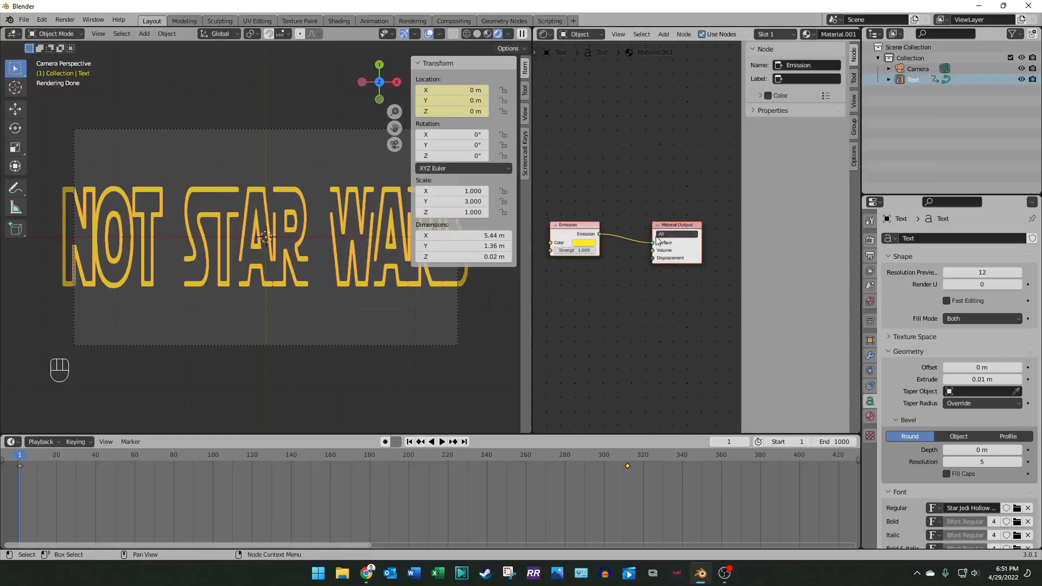
scroll(652, 230, down, 3)
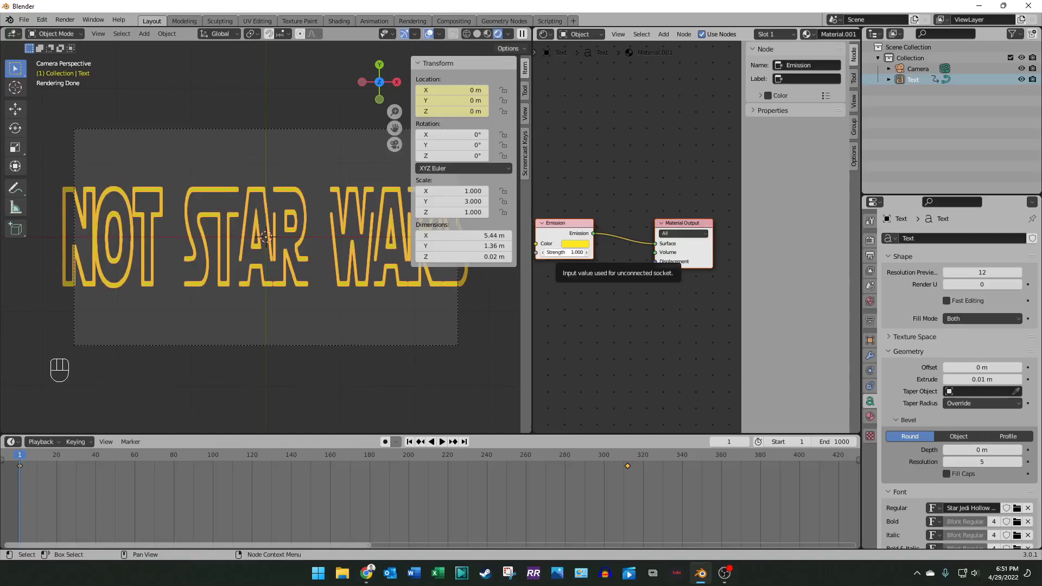
Step: Set the title material's Emission strength to 0 and inspect the unlit text against the background
click(572, 254)
text(0)
key(Return)
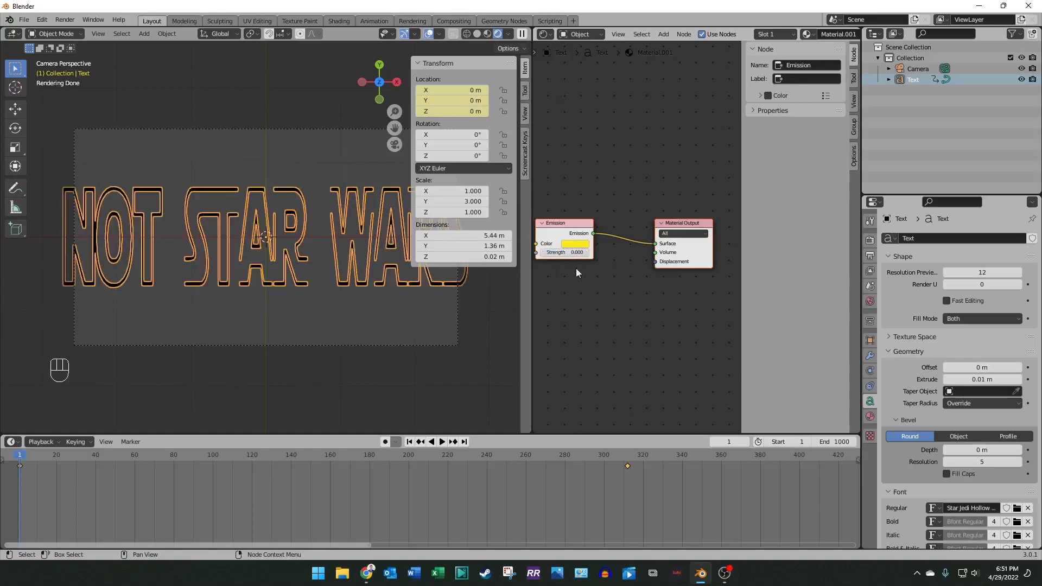
click(487, 340)
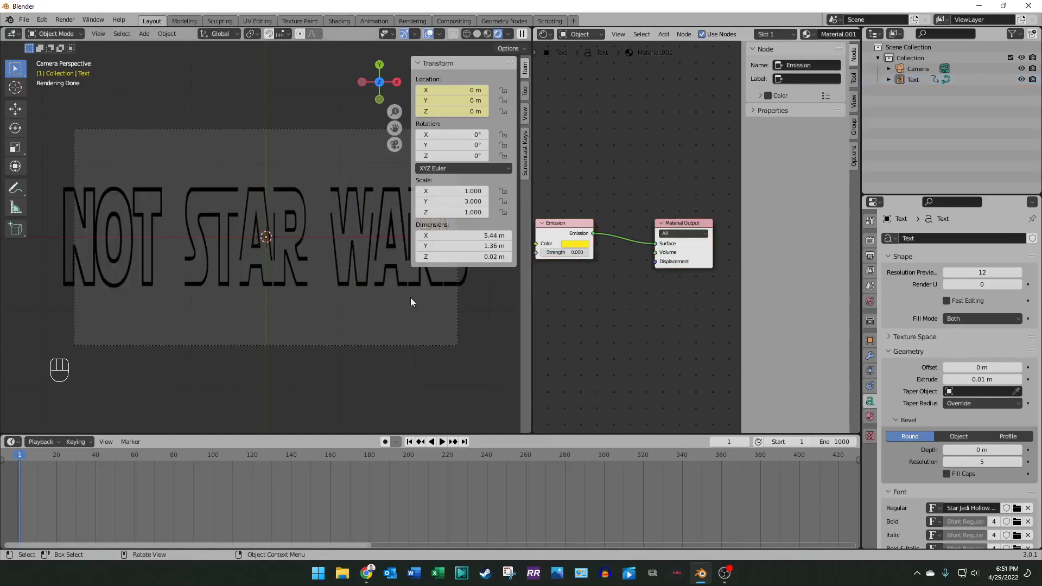
click(384, 283)
click(413, 344)
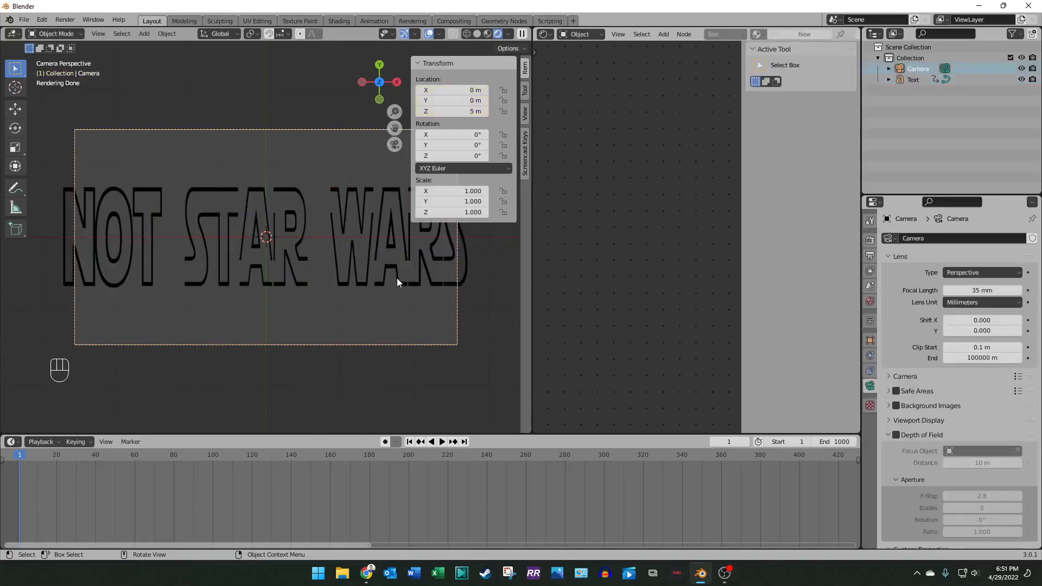
click(397, 278)
click(419, 329)
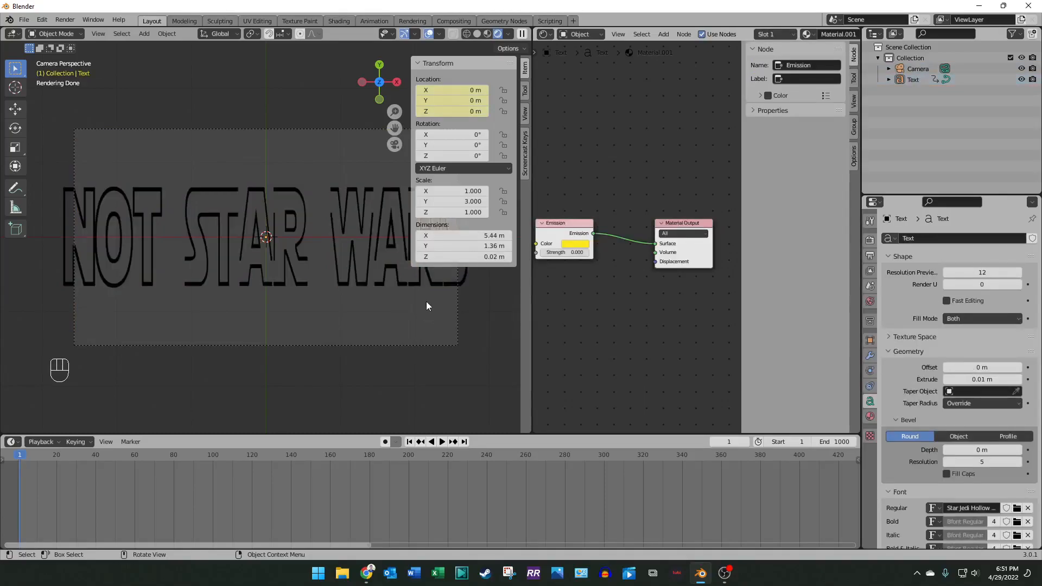
Step: Set the world background color to black
click(871, 302)
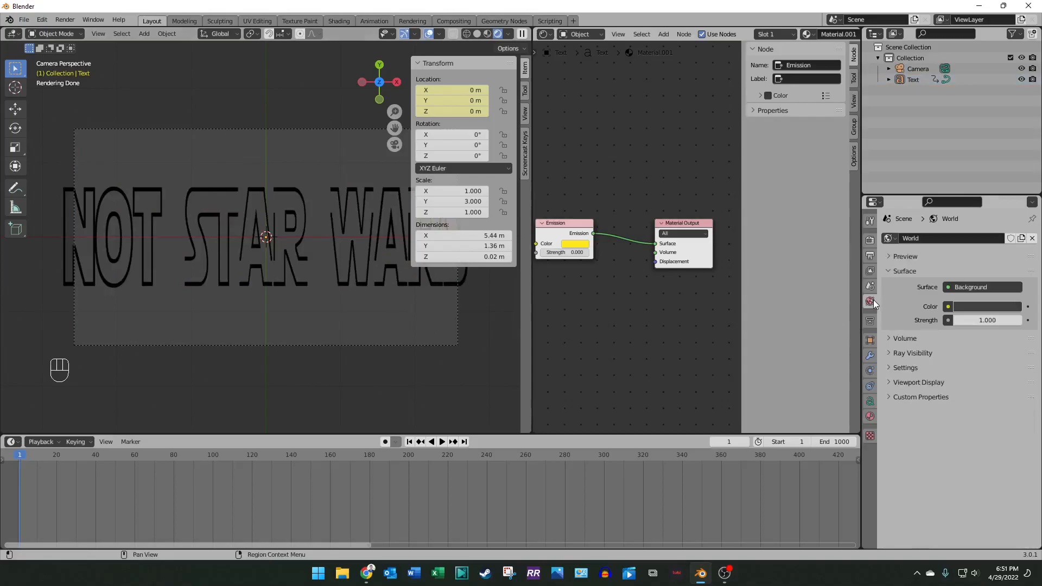
click(972, 306)
click(974, 305)
drag(1013, 212, 1013, 232)
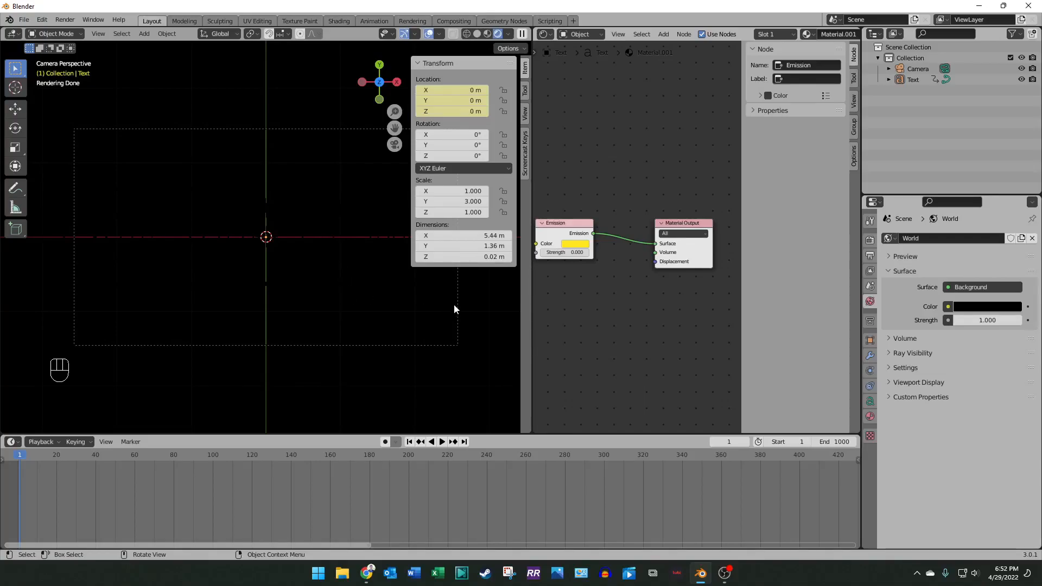
Step: Set the title material's Emission strength back to 1
double_click(576, 253)
text(1)
key(Return)
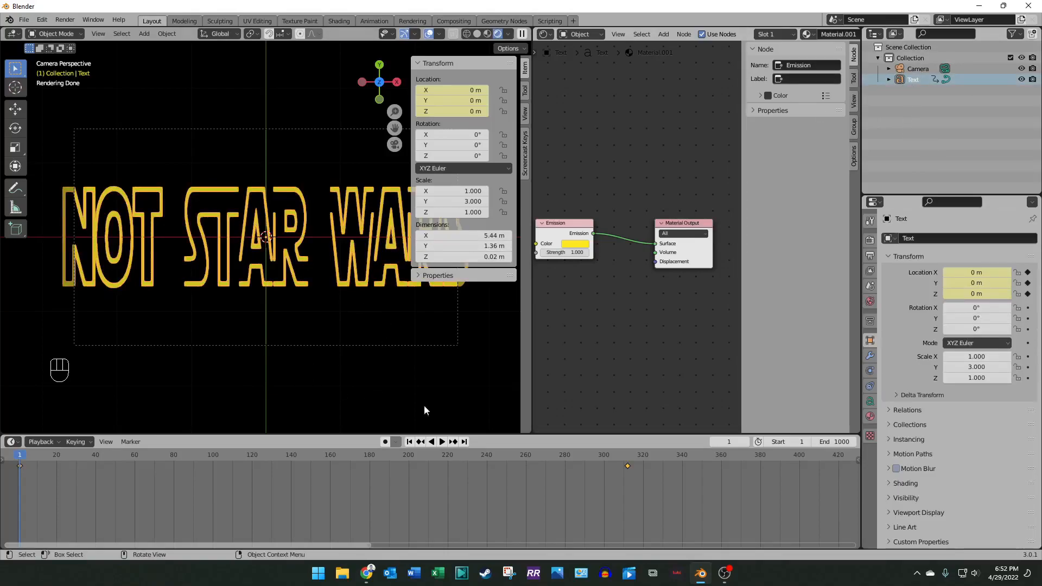
Step: Move to frame 300 and insert a keyframe on the title material's Emission strength
click(454, 442)
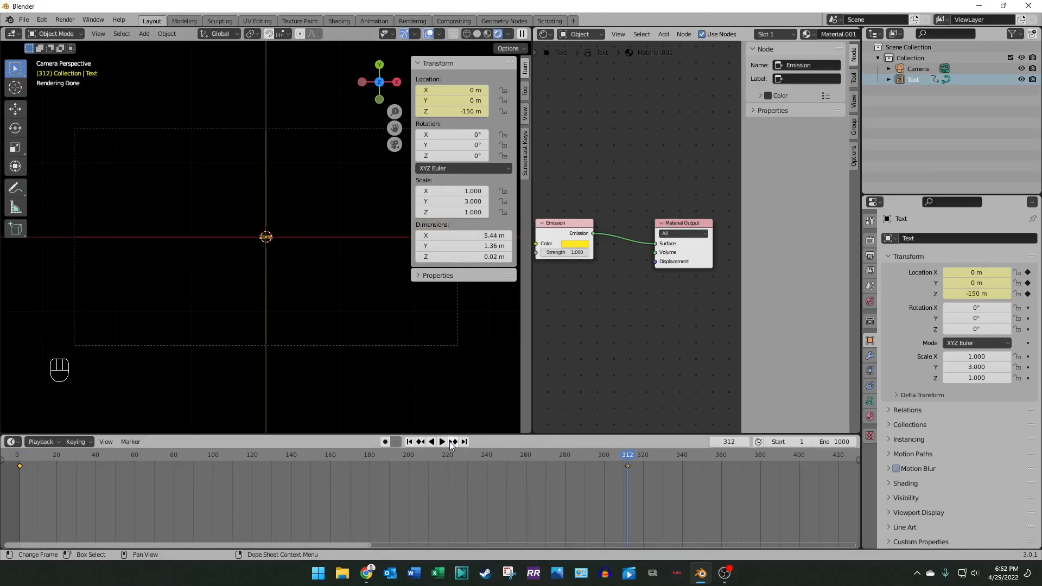
click(730, 442)
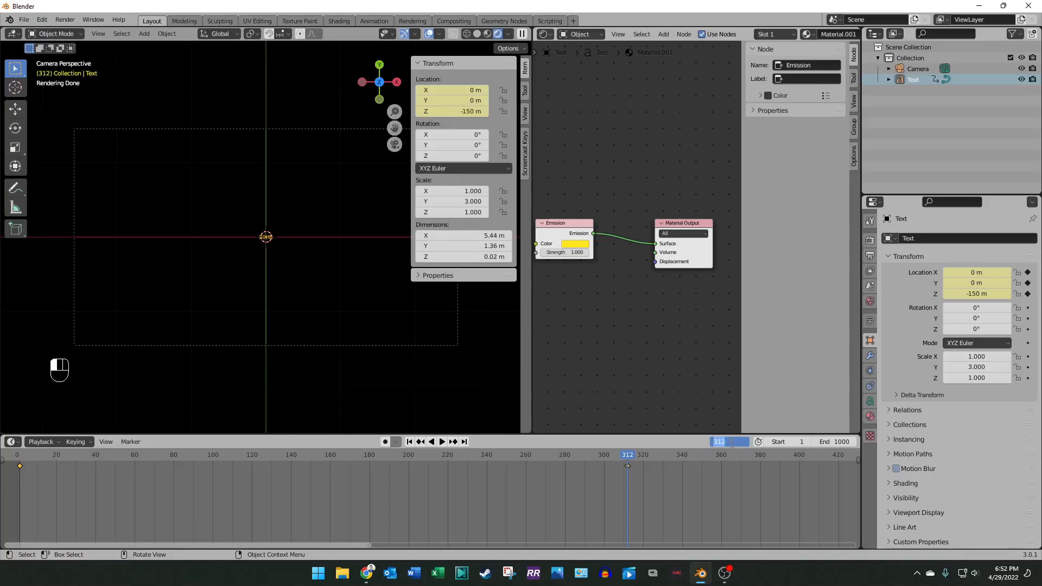
text(300)
key(Return)
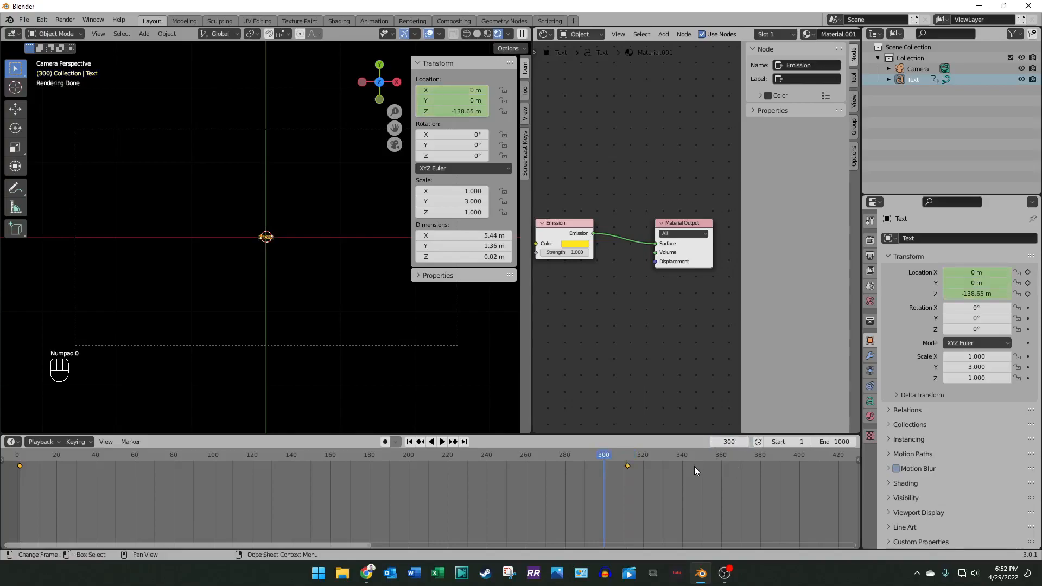
click(567, 253)
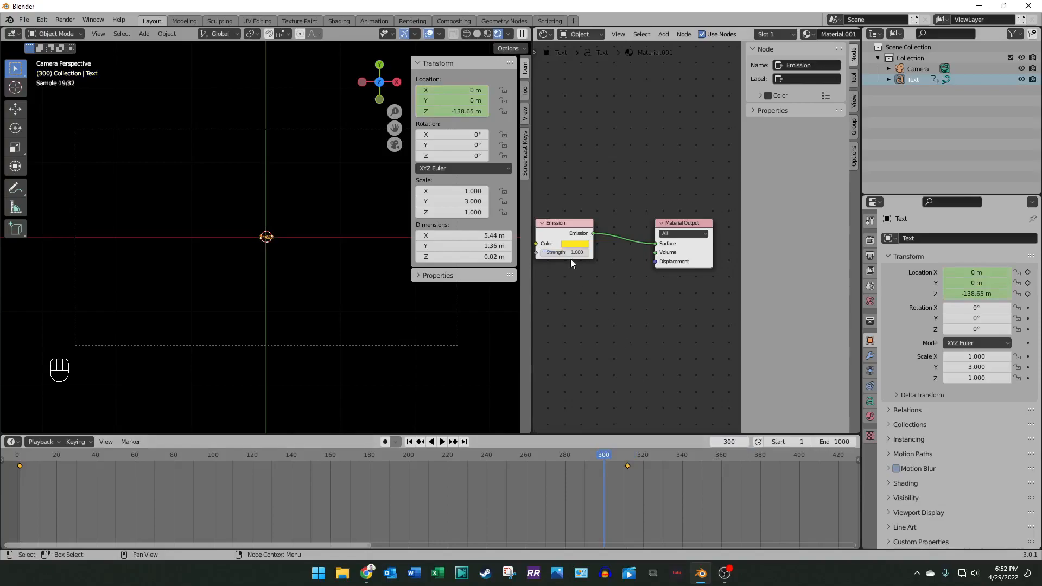
click(572, 248)
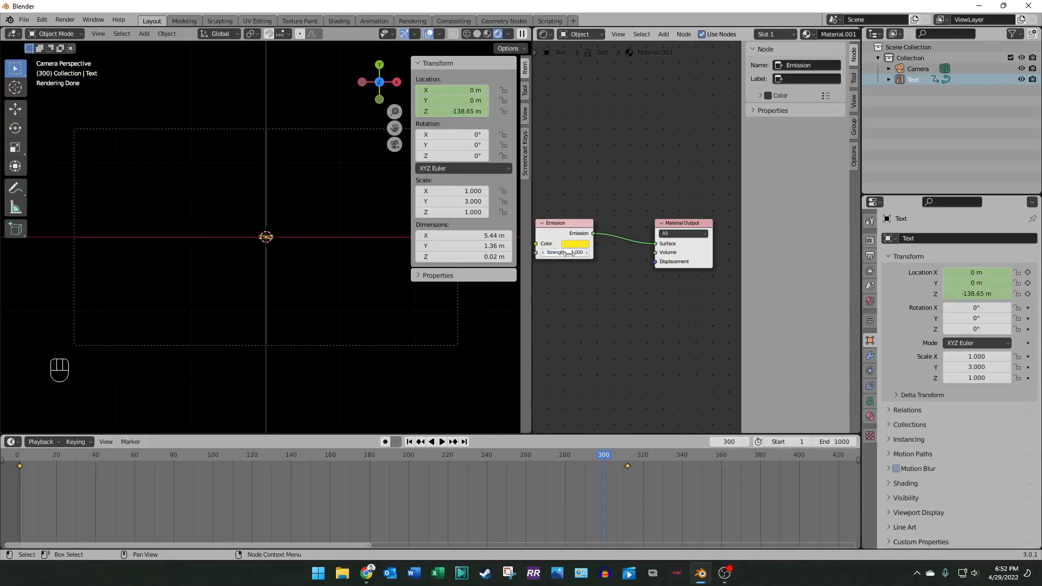
key(i)
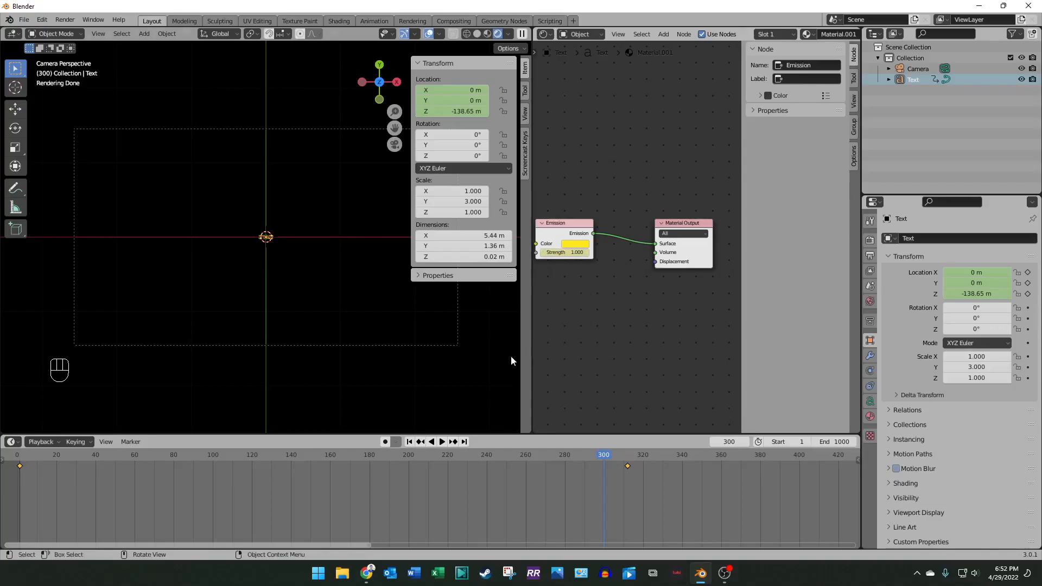
Step: At frame 312, set the title material's Emission strength to 0 and insert a keyframe on it
click(453, 442)
click(572, 254)
text(0)
key(Return)
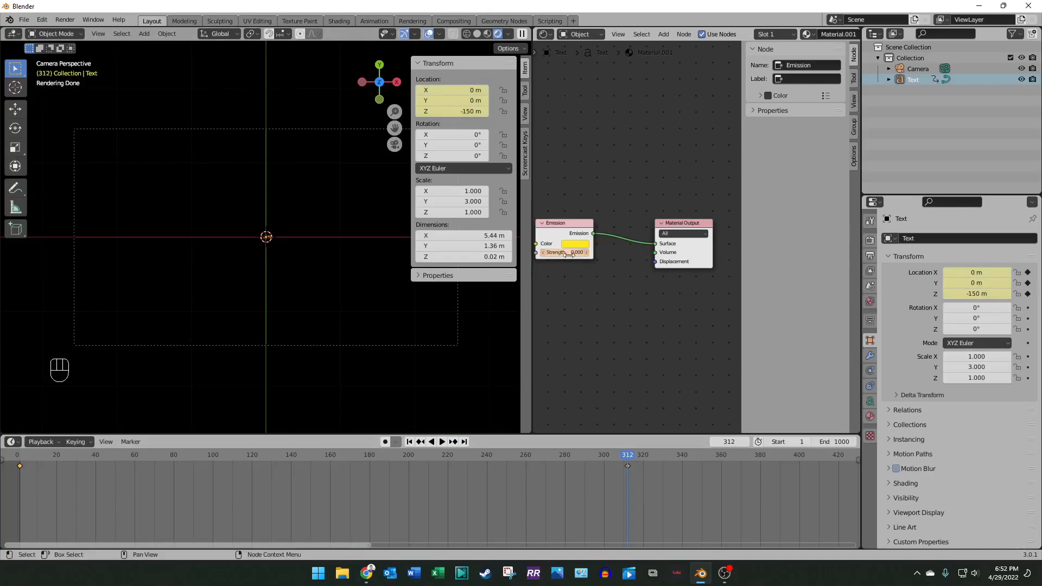
key(i)
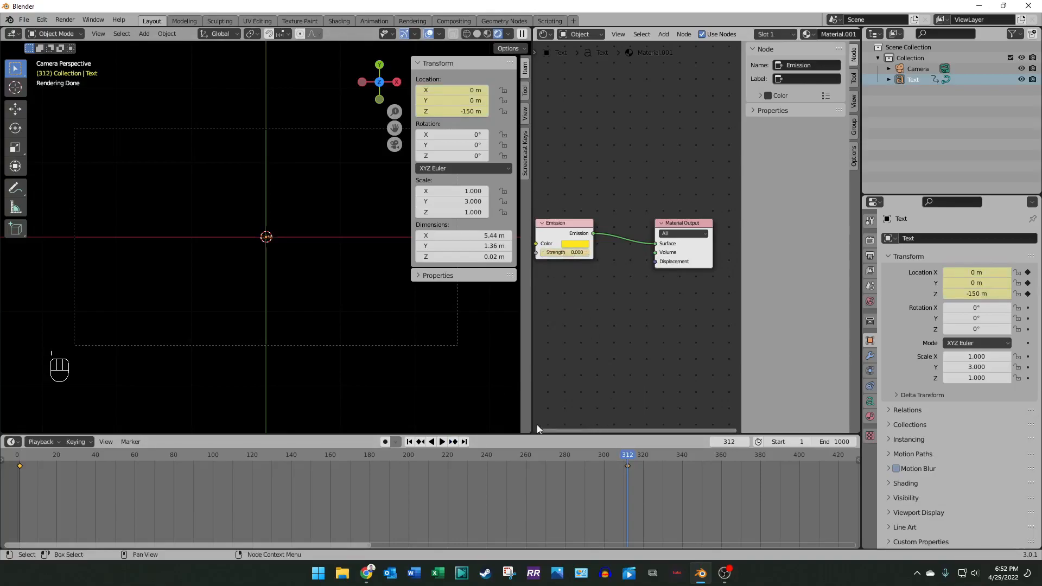
Step: Play the animation from frame 1 to check the fade-out, then select the title text and return to its keyframe at frame 312
click(421, 442)
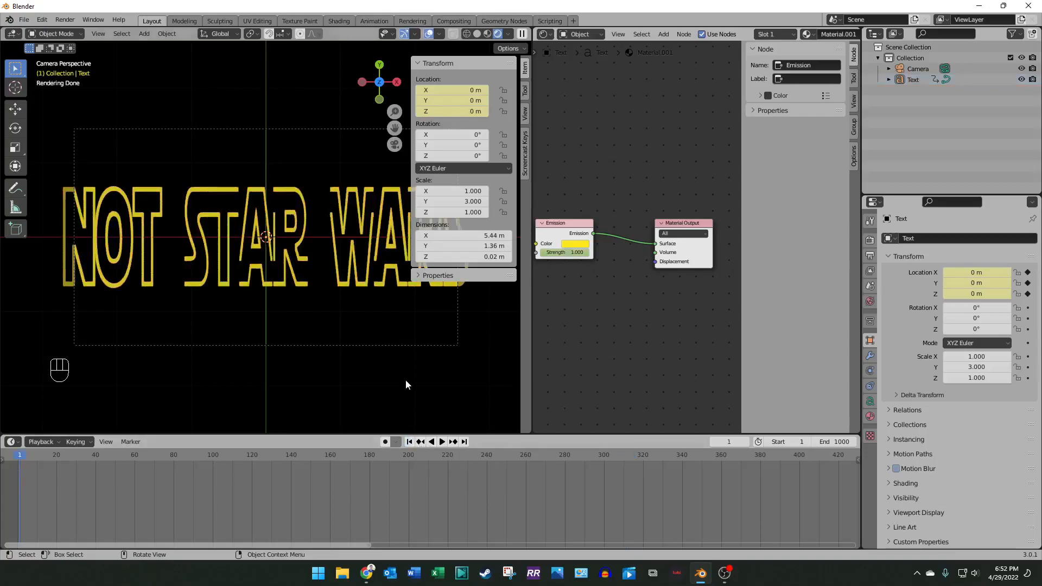
key(space)
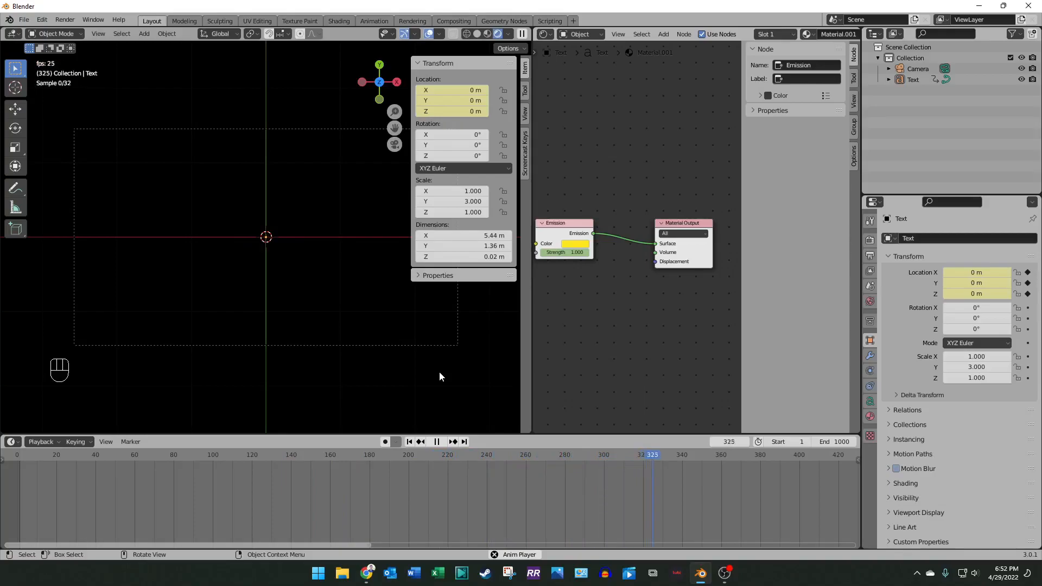
key(space)
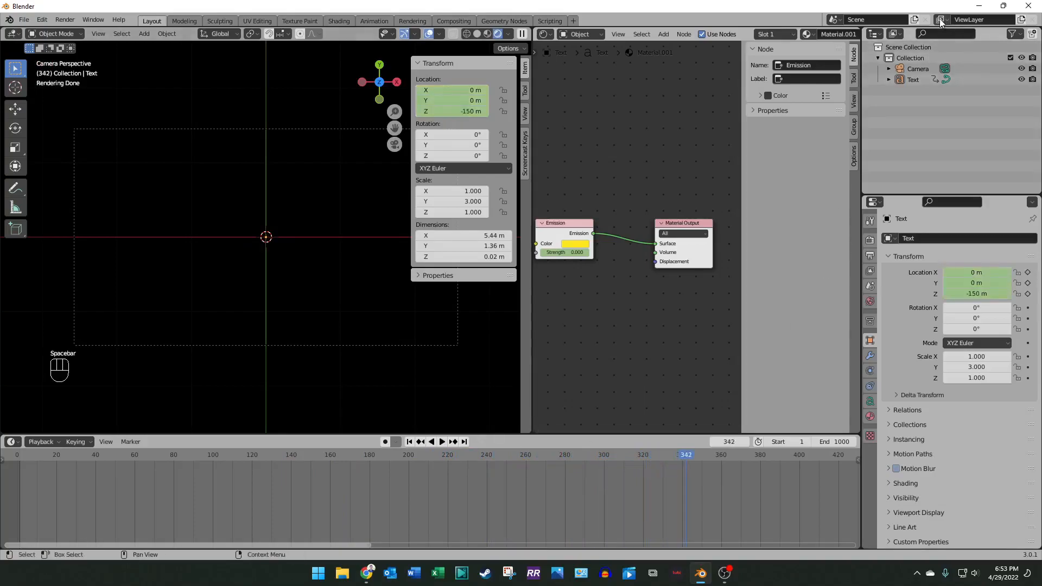
click(916, 83)
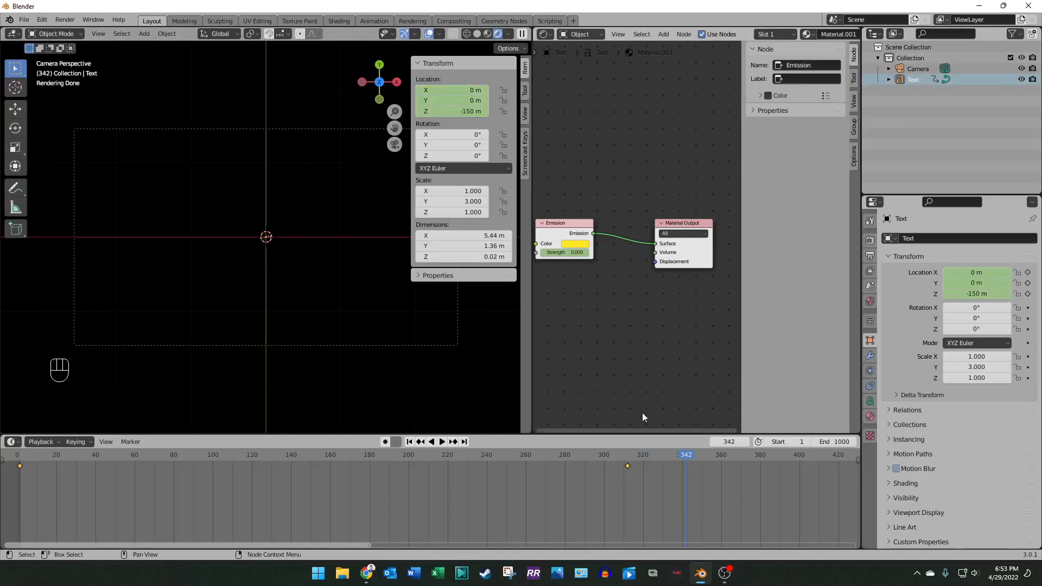
click(423, 443)
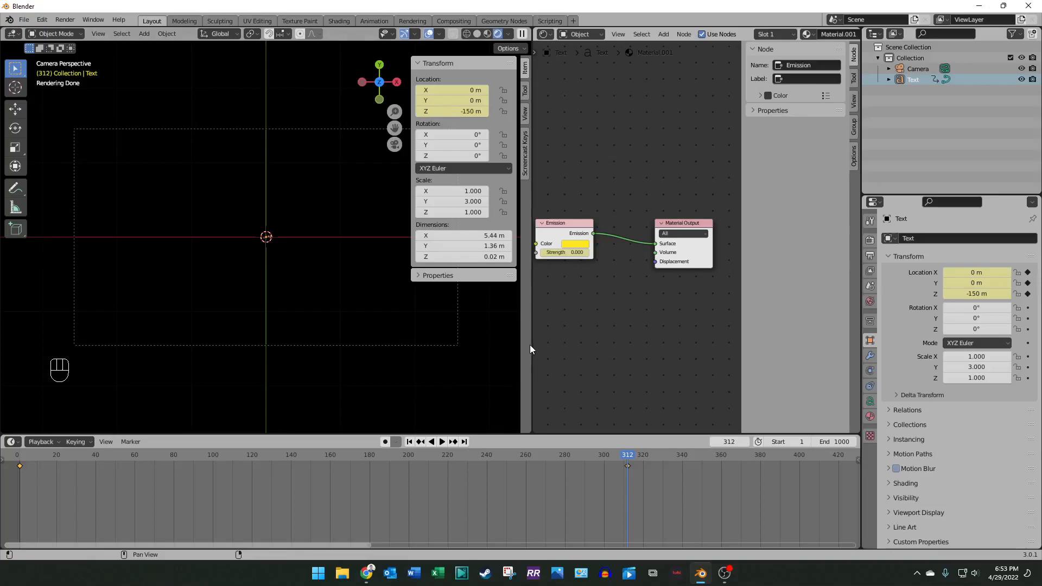
Step: Enlarge the 3D viewport with its sidebar hidden and switch it to Solid shading
drag(530, 348, 716, 333)
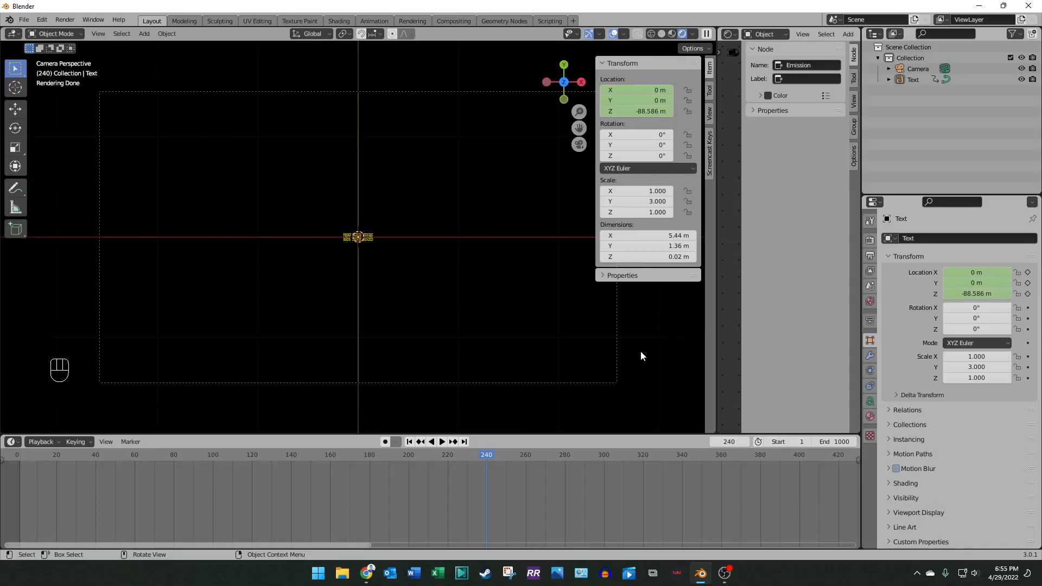
drag(596, 237, 722, 238)
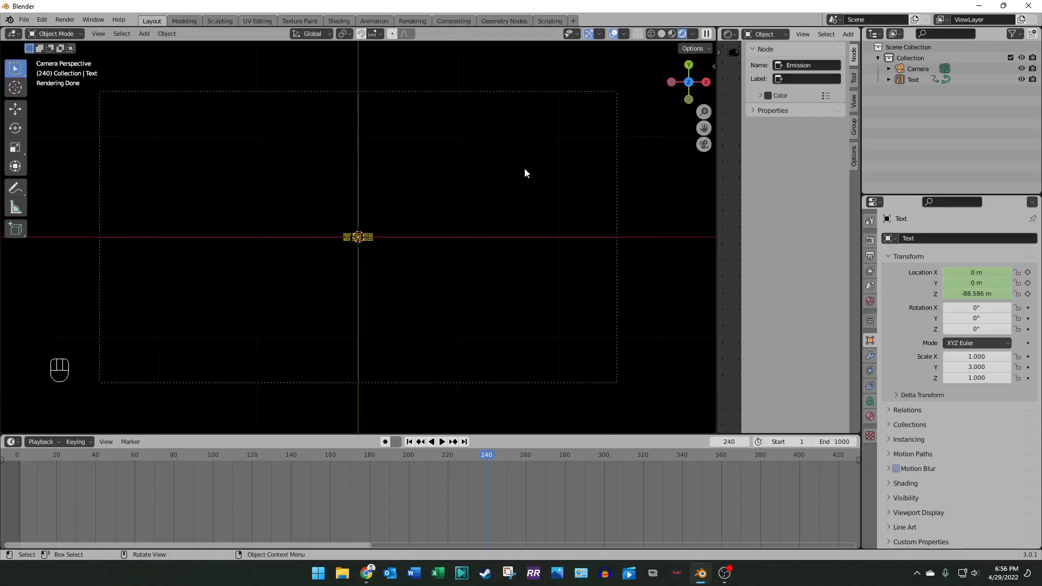
key(z)
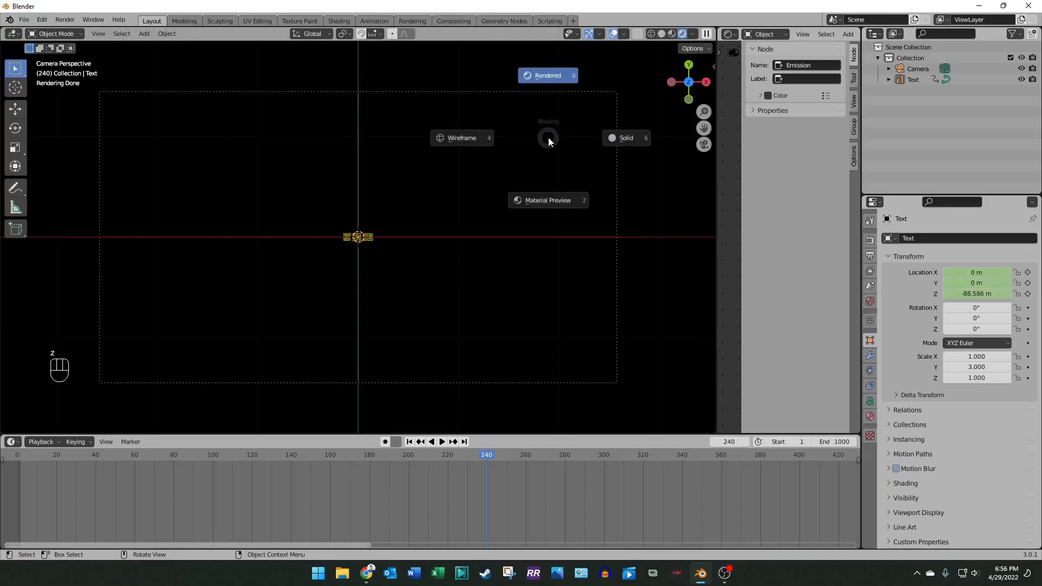
key(6)
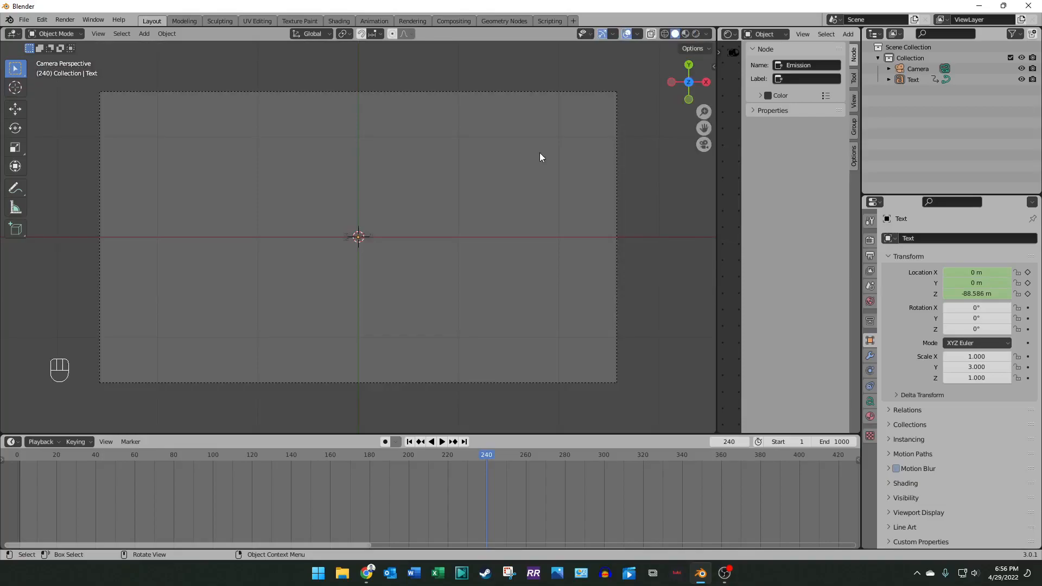
Step: Leave the camera view for the top view and play part of the title animation from frame 1
key(KP_0)
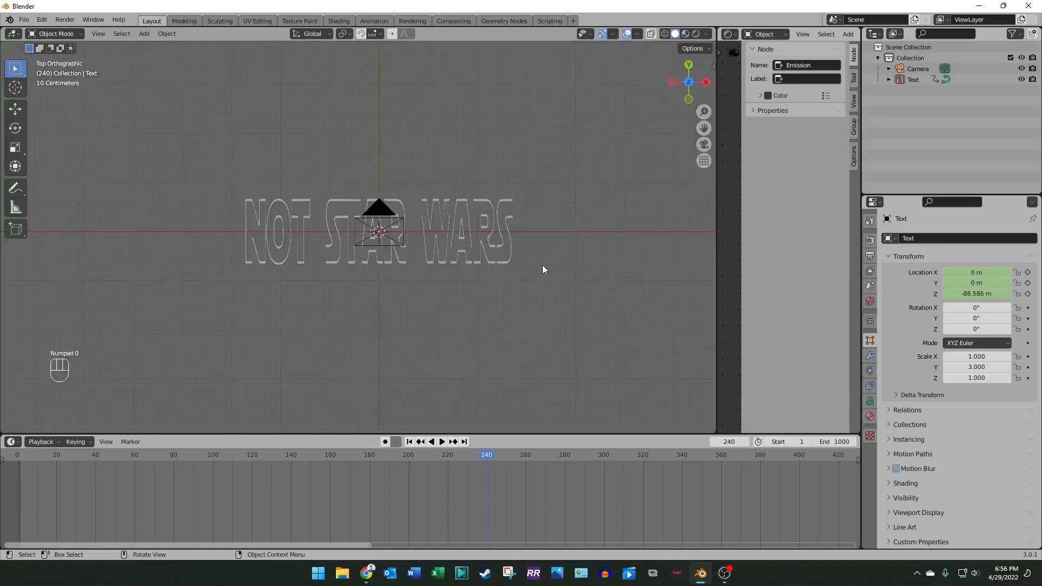
scroll(539, 265, down, 7)
scroll(540, 265, up, 15)
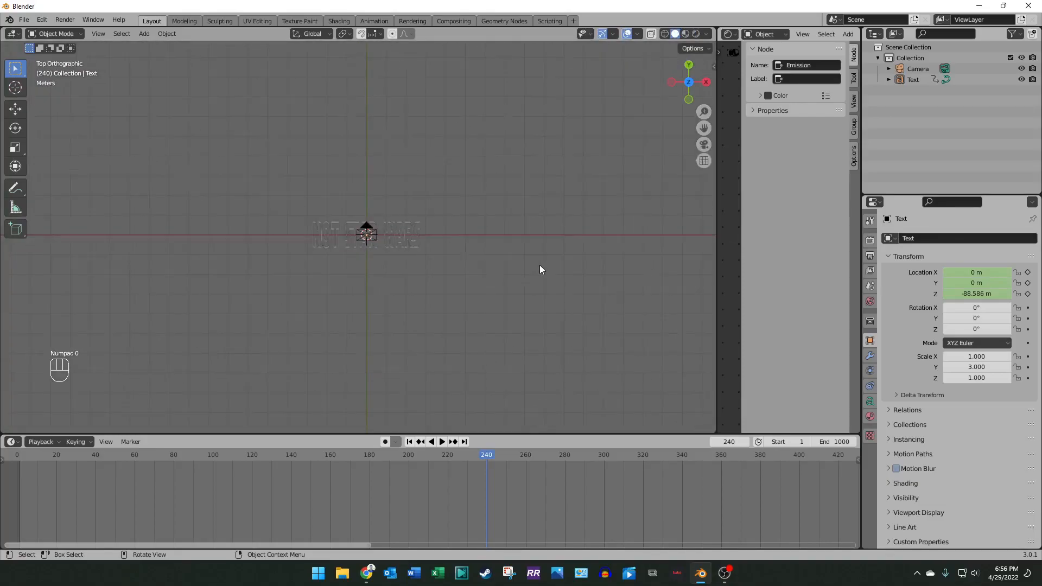
scroll(540, 265, up, 4)
scroll(540, 265, down, 2)
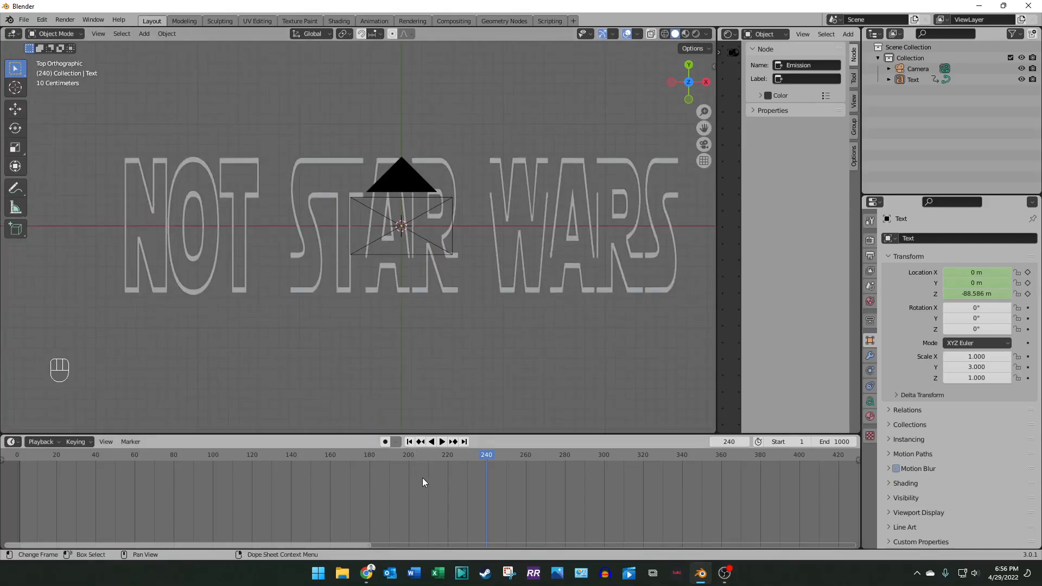
click(412, 442)
key(space)
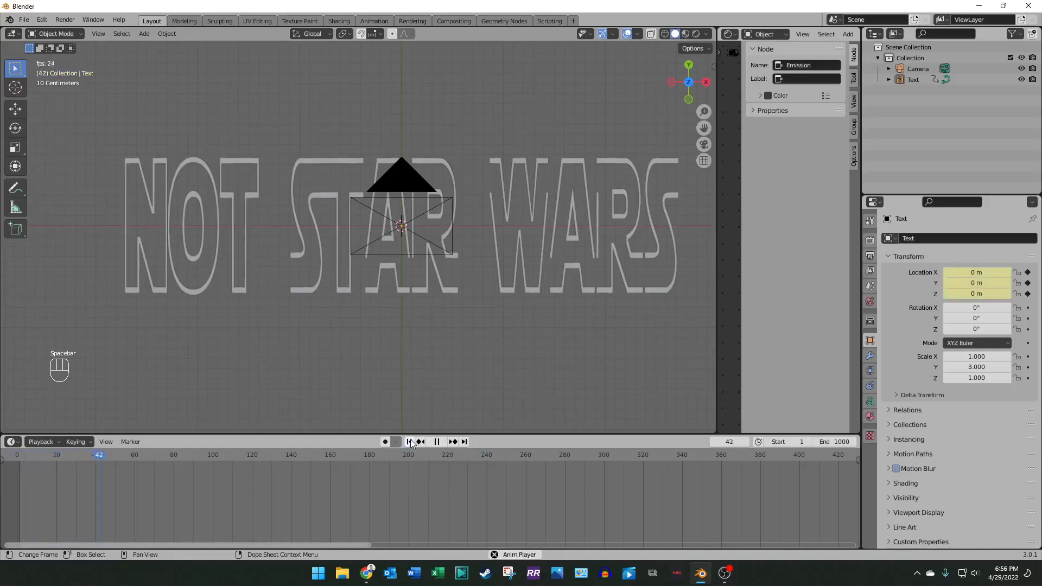
key(space)
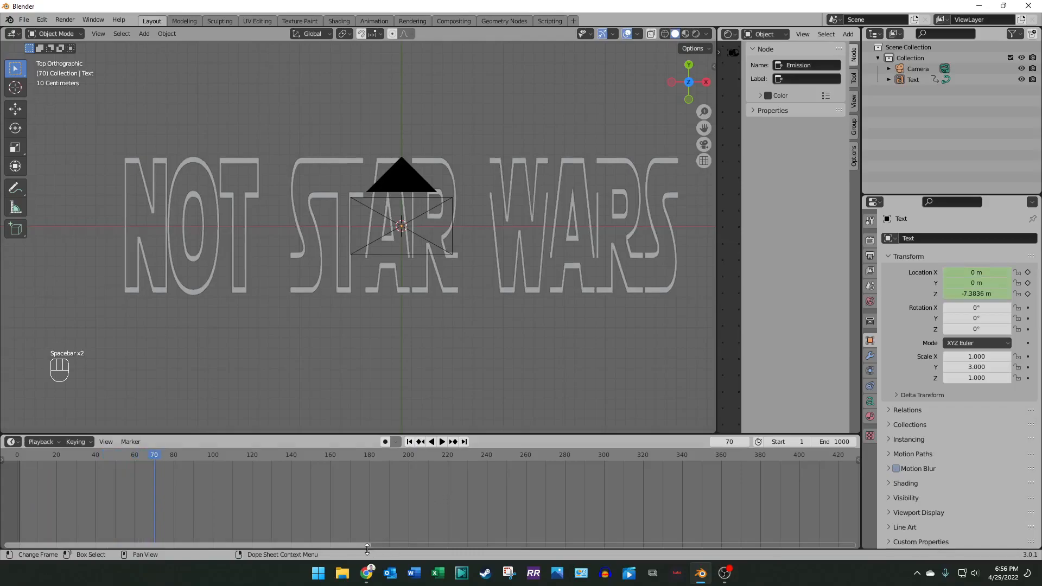
Step: Set the timeline's current frame to 312 by entering it as 13*24
drag(371, 545, 387, 545)
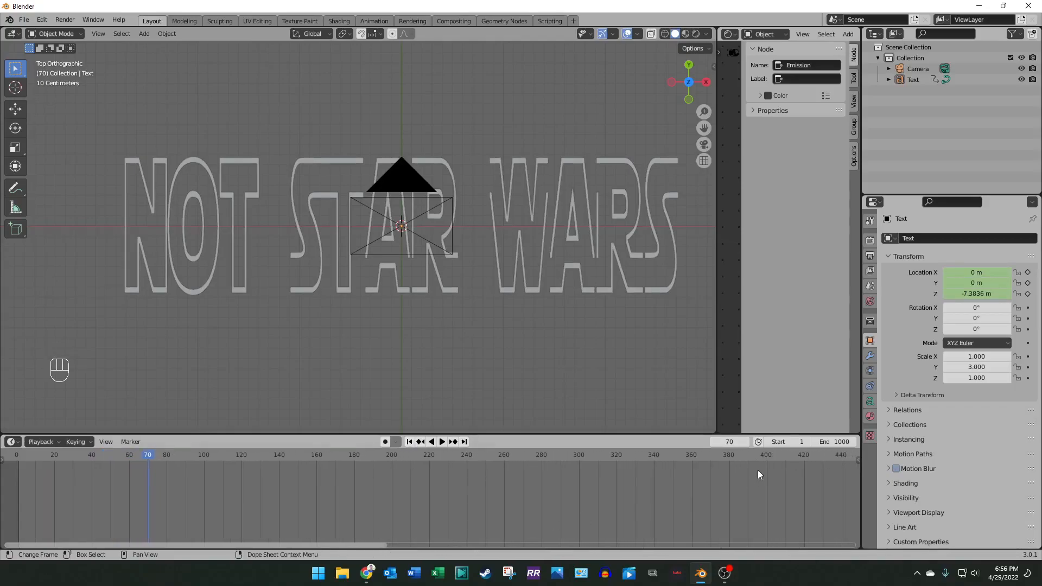
click(729, 441)
text(13*24)
key(Return)
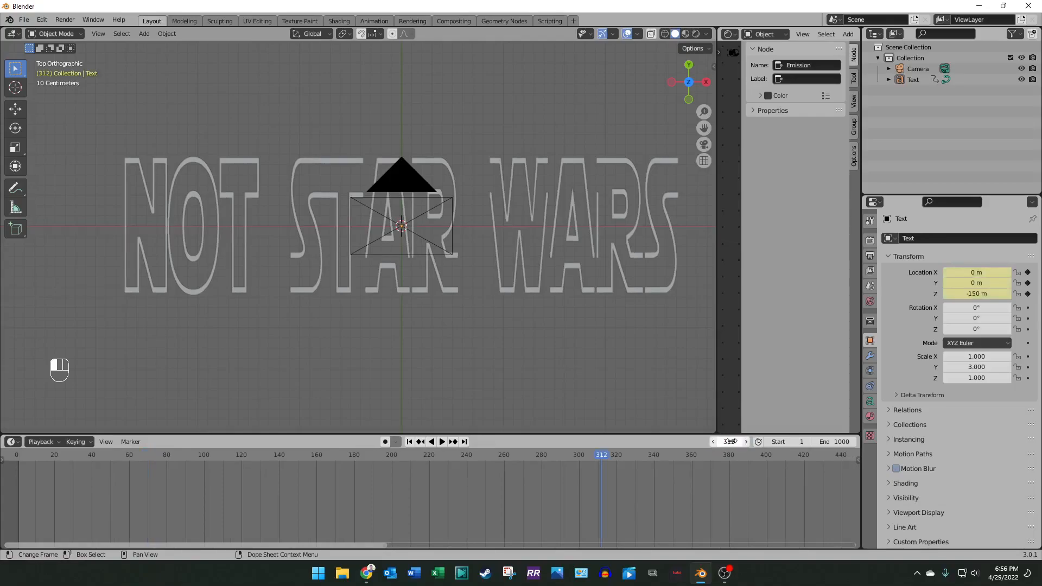
Step: Select the title text, show its transform values in the viewport sidebar, and step between its keyframes at frames 1 and 312
click(510, 226)
click(712, 66)
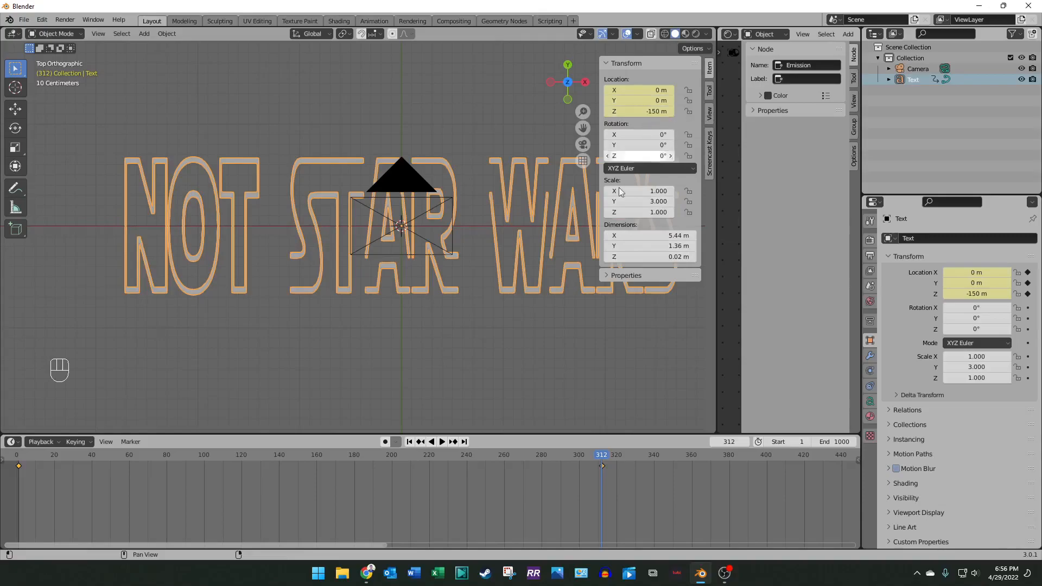
click(592, 336)
click(549, 265)
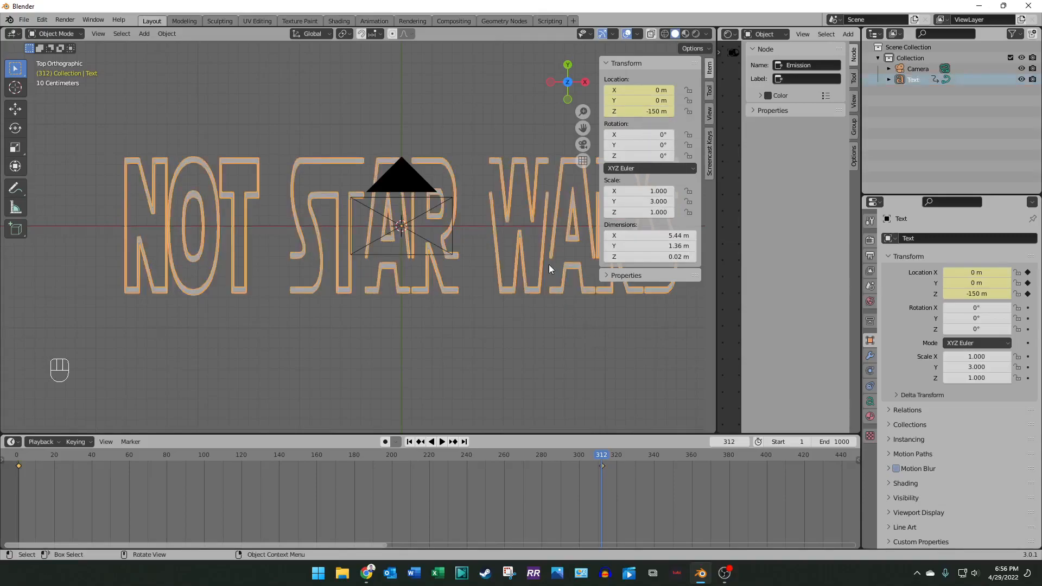
click(418, 442)
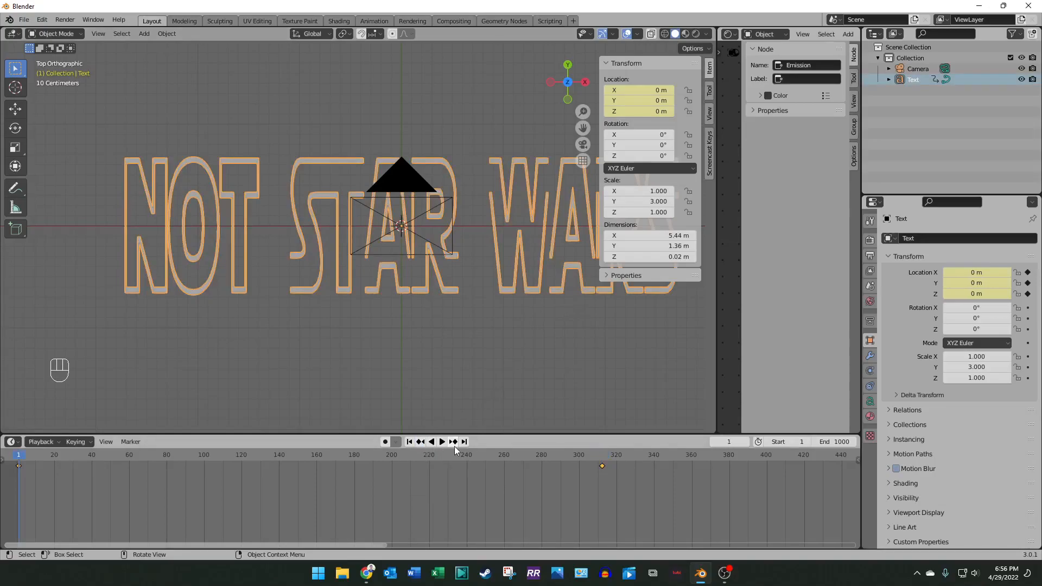
click(453, 443)
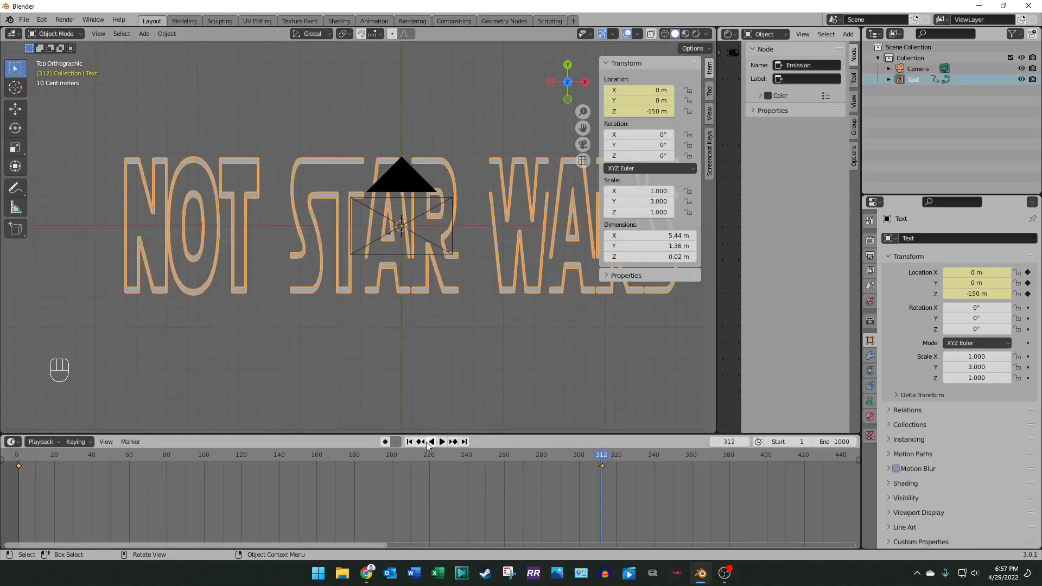
click(422, 443)
Step: Deselect the title and play its animation from frame 1, viewing the text from an angle before returning to the top view
key(space)
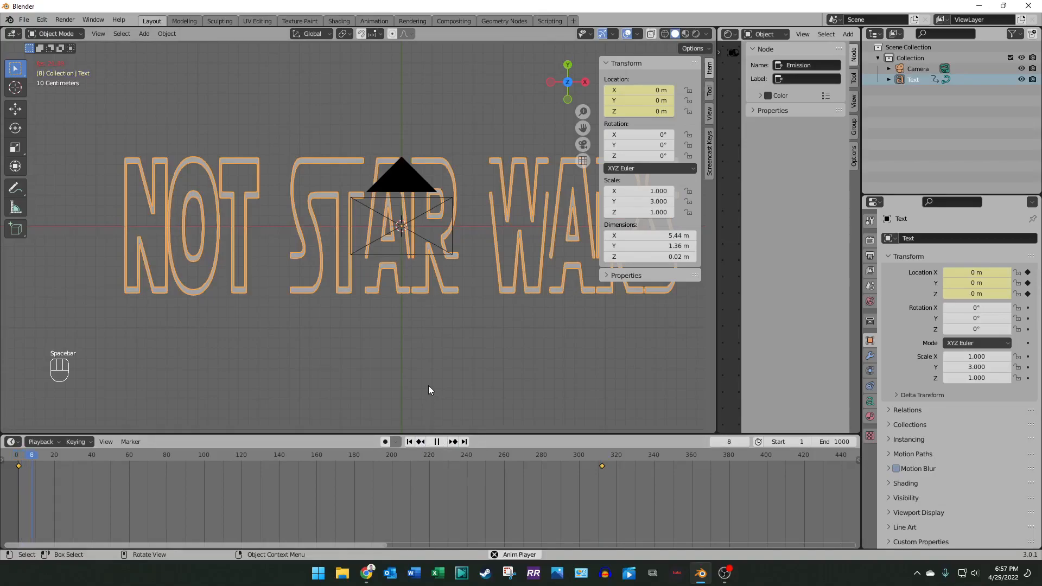
click(441, 374)
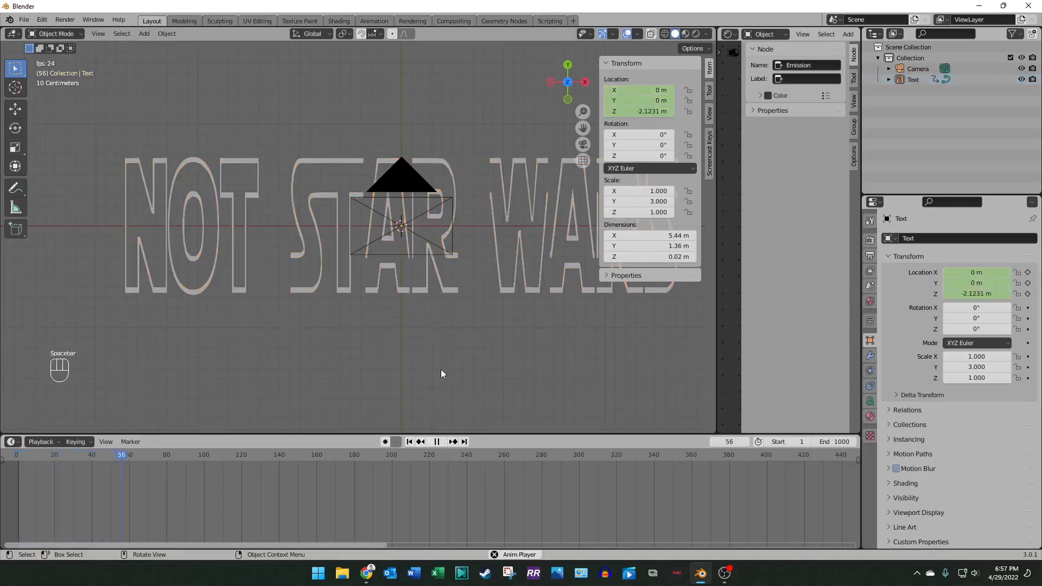
key(space)
mouse_move(567, 82)
mouse_down()
mouse_move(549, 100)
mouse_move(555, 91)
mouse_up()
key(space)
key(space)
click(568, 81)
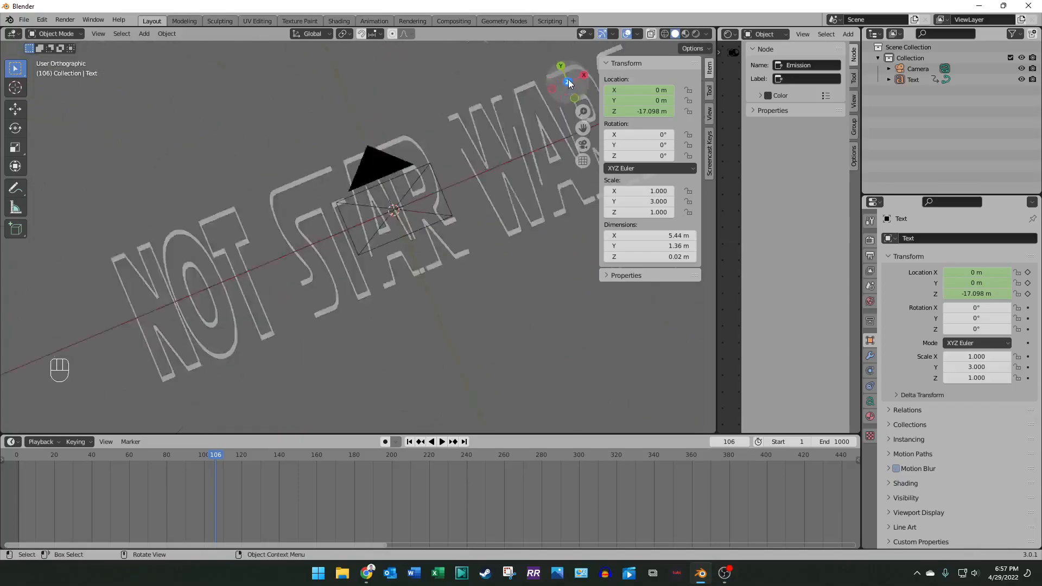
key(space)
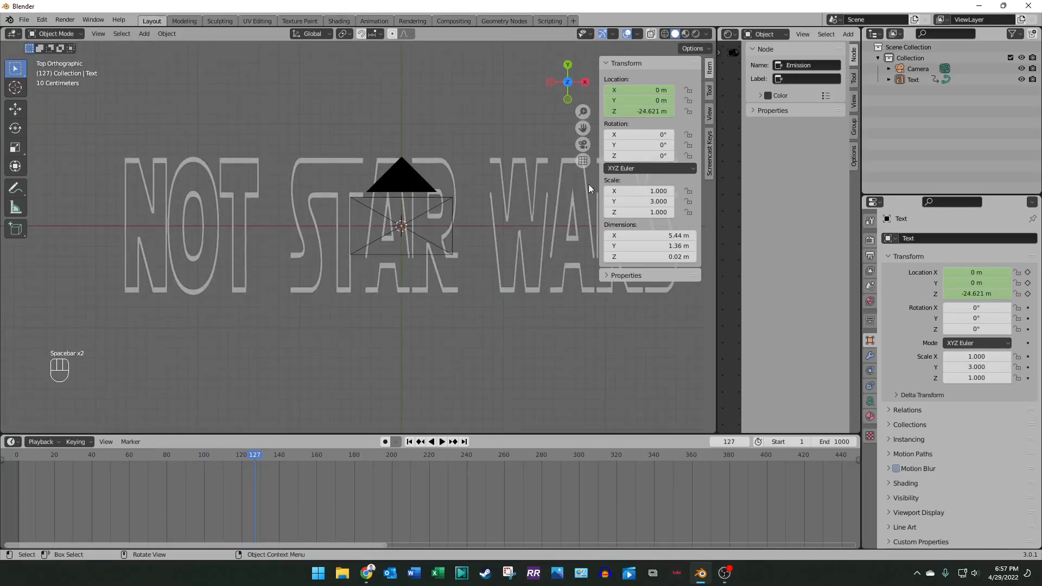
Step: Hide the viewport sidebar and continue playing the title animation in the top view
drag(599, 186, 748, 187)
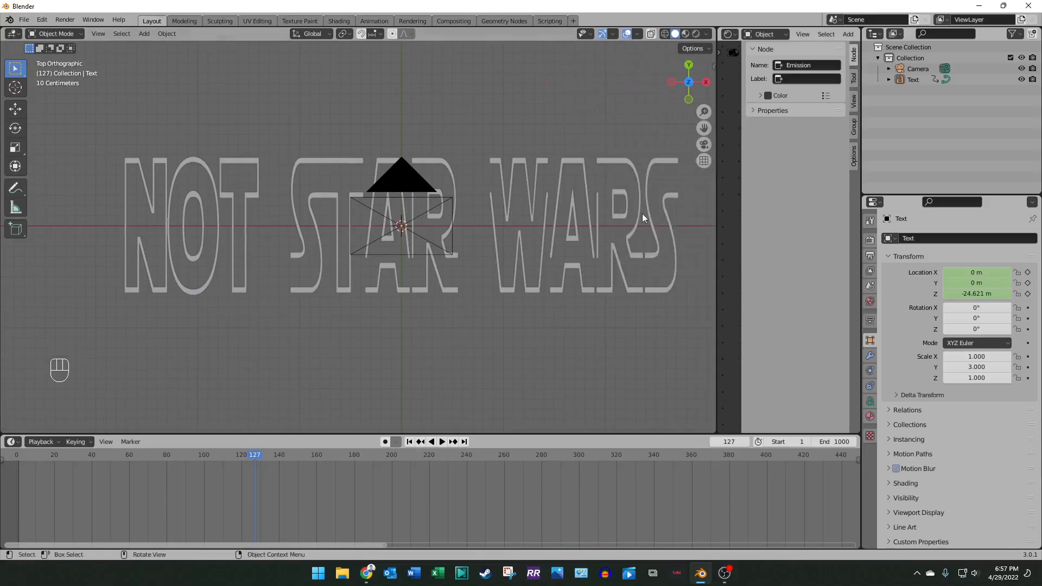
key(space)
key(space)
key(space)
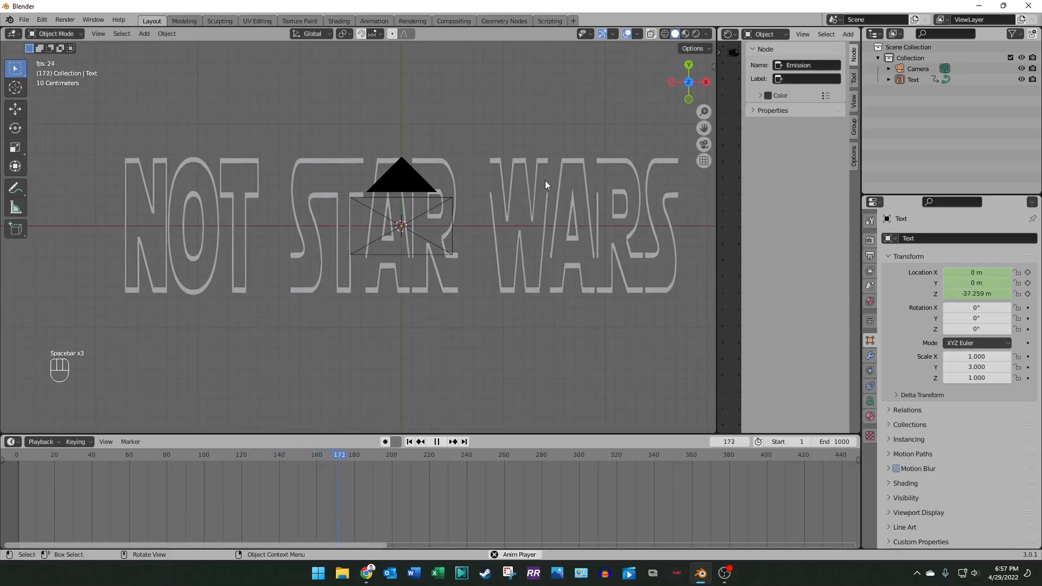
key(space)
Step: Set the timeline's current frame to 240, with the scene seen in an angled perspective view
drag(690, 86, 535, 219)
scroll(462, 261, down, 4)
drag(689, 86, 580, 104)
click(729, 442)
text(240)
key(Return)
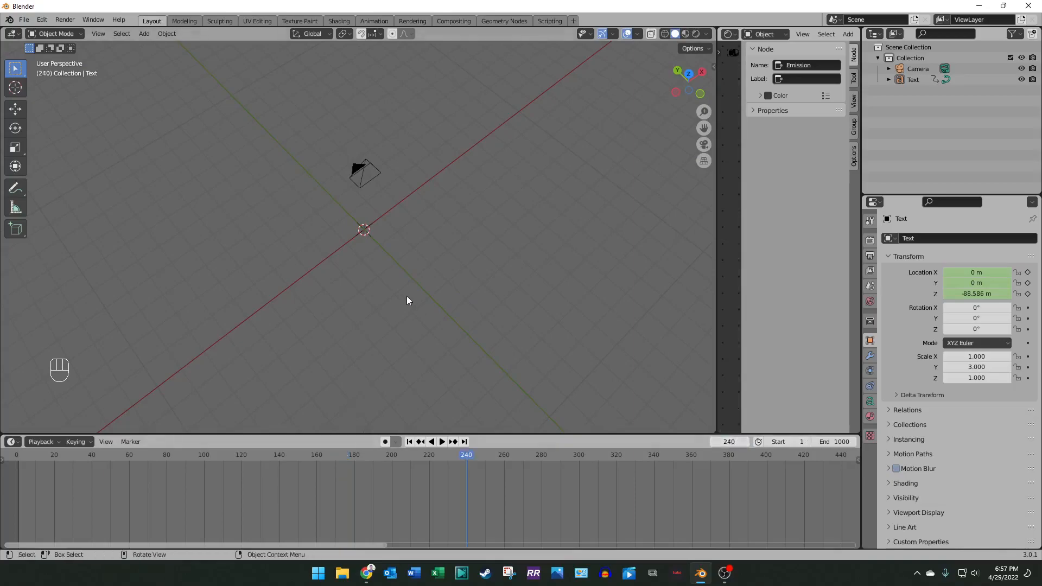
Step: Add a second text object at the world origin and frame it in the viewport together with the camera
key(shift+a)
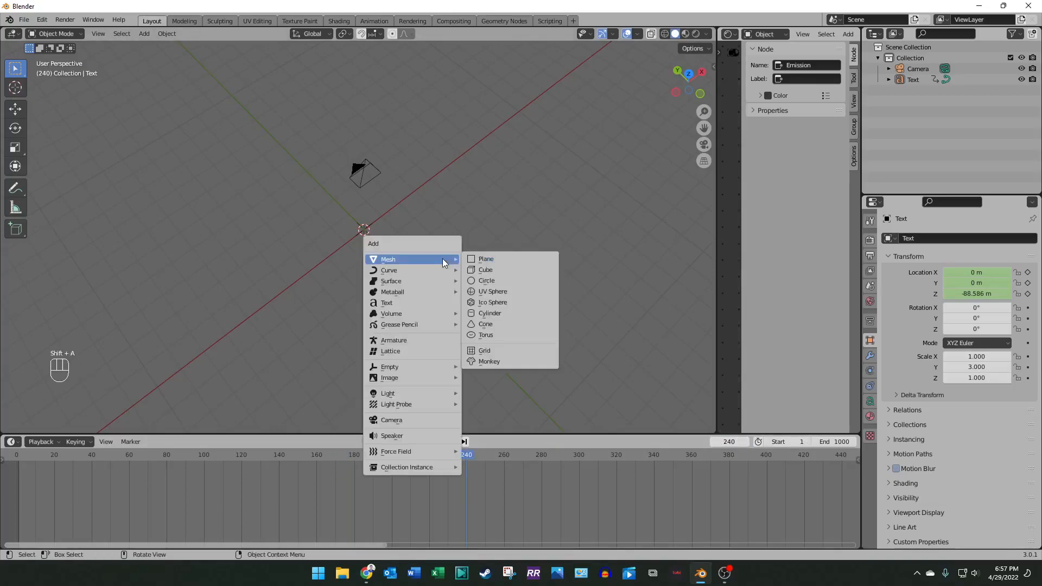
click(436, 297)
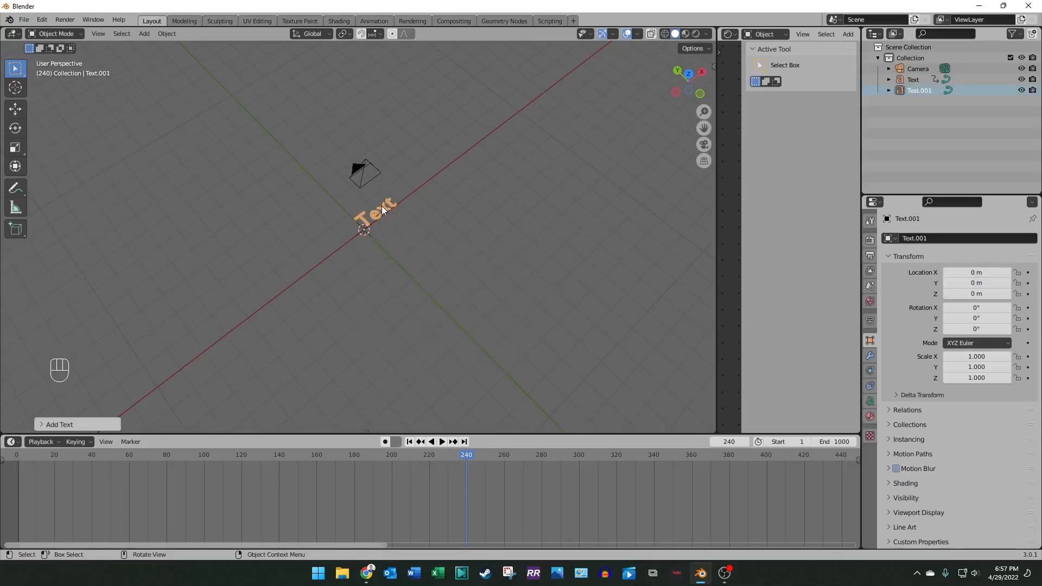
key(KP_Decimal)
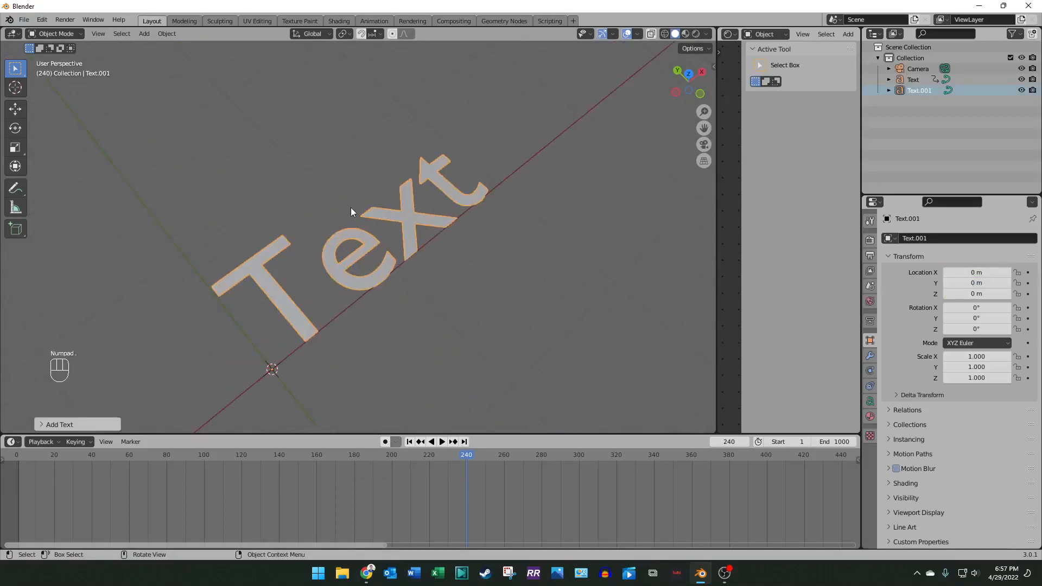
drag(688, 85, 691, 58)
scroll(504, 207, down, 5)
Step: Enter Edit Mode on the new text object and delete its placeholder word "Text"
click(388, 238)
key(BackSpace)
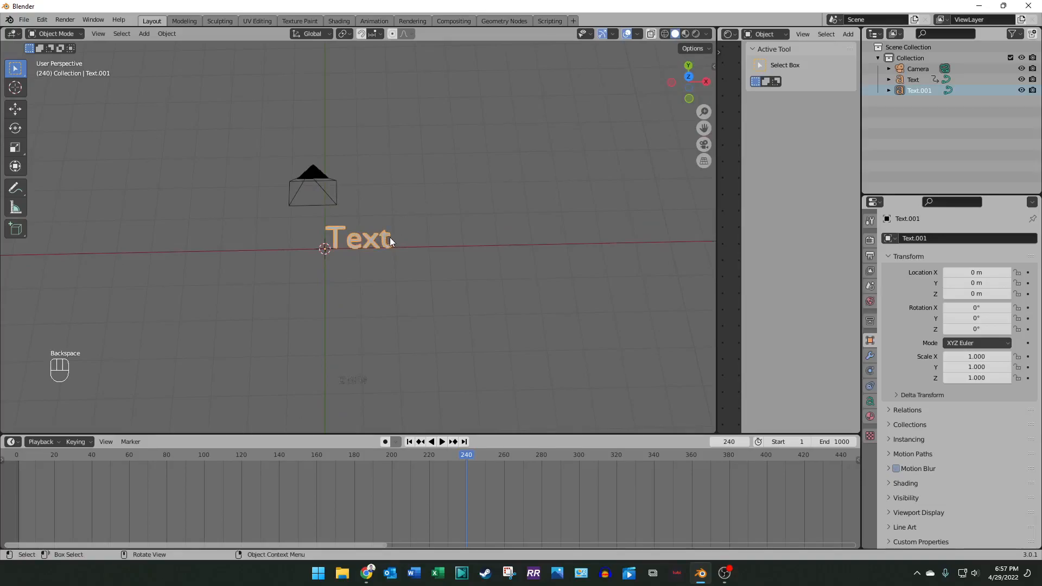
key(Tab)
key(BackSpace)
key(BackSpace)
key(BackSpace)
key(BackSpace)
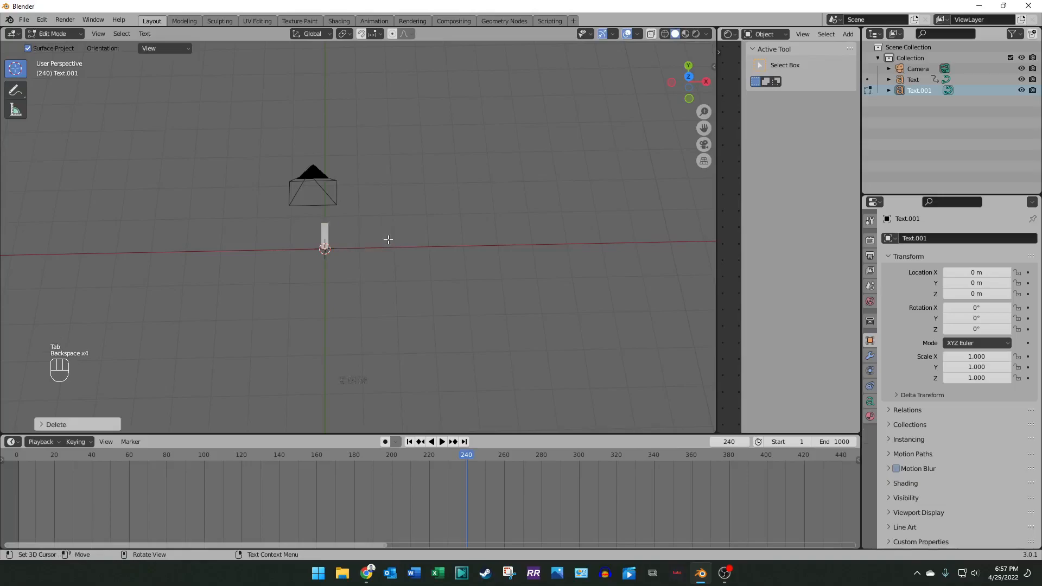
Step: Try "Dear Earthlings," as the content of the new text object
text(Der)
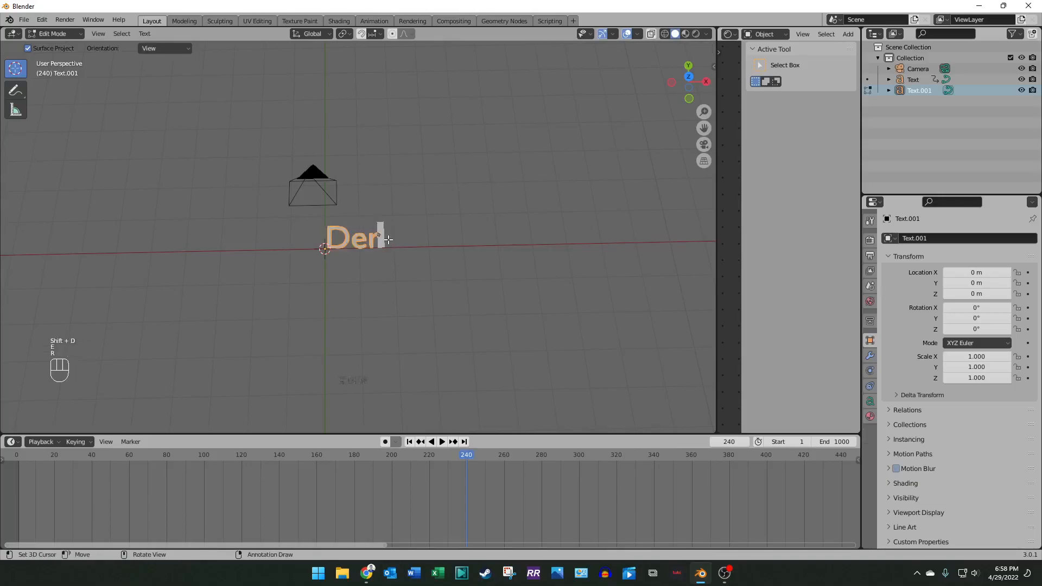
key(BackSpace)
text(ar )
text(Earthlings,)
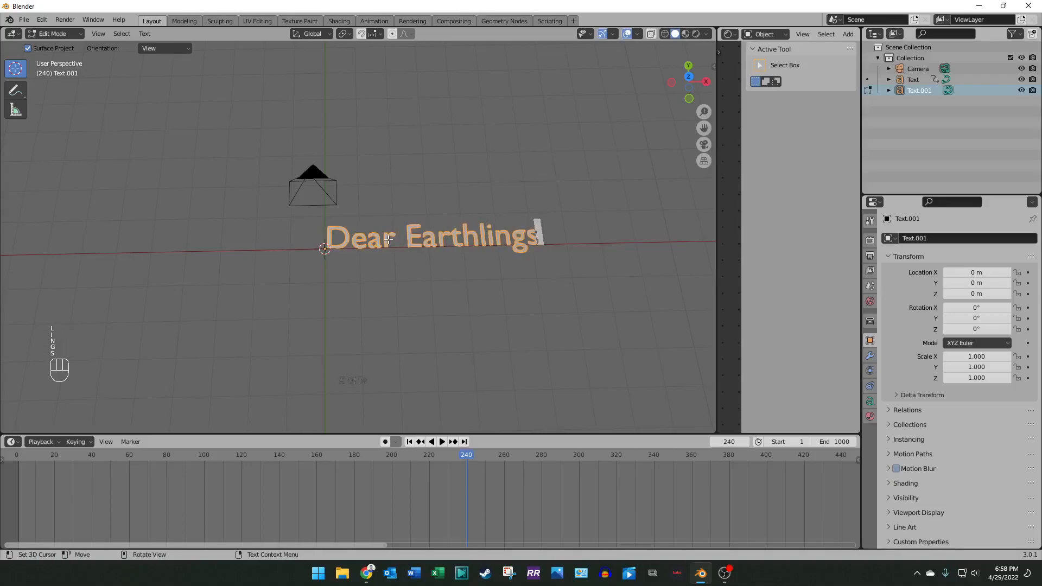
Step: Erase all of the trial greeting so the new text object is empty while still in Edit Mode
key(BackSpace)
key(BackSpace)
key(BackSpace)
key(BackSpace)
key(BackSpace)
key(BackSpace)
key(BackSpace)
key(BackSpace)
key(BackSpace)
key(BackSpace)
key(BackSpace)
key(BackSpace)
key(BackSpace)
key(BackSpace)
key(BackSpace)
key(BackSpace)
key(BackSpace)
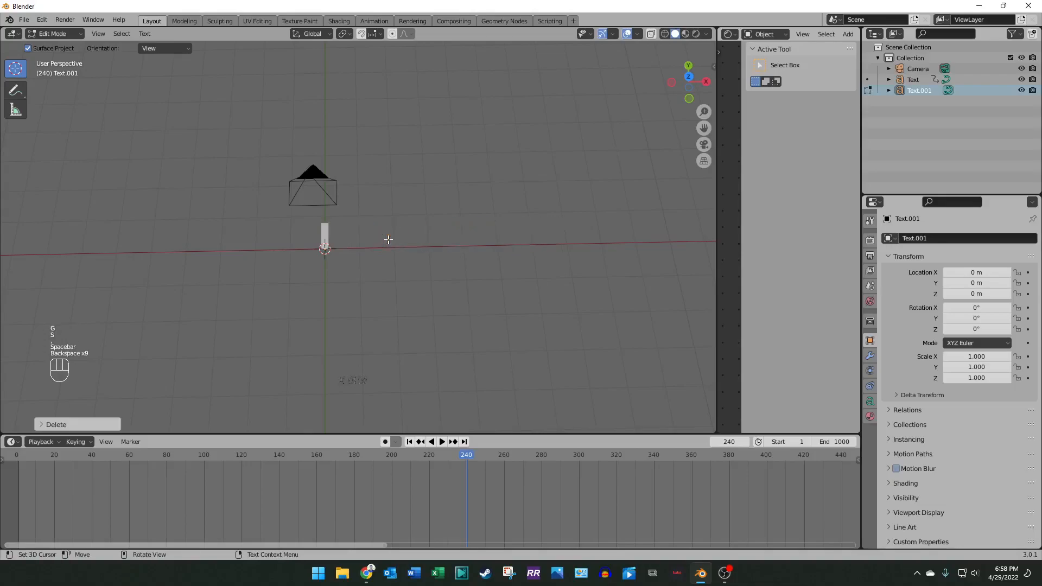
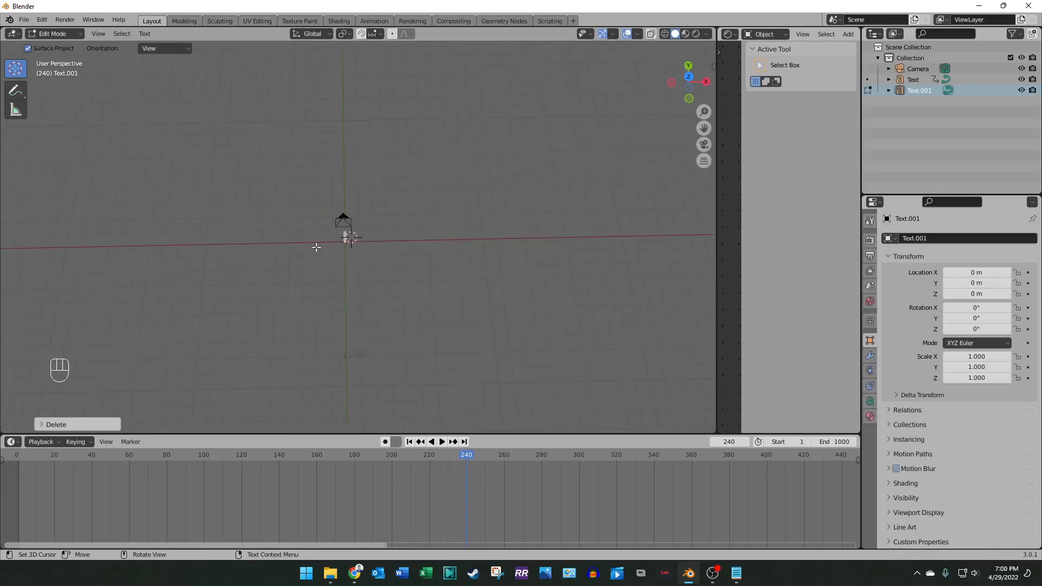
Step: Paste the copied paragraphs beginning "Dear viewers" into the empty Text.001 object and return to Object Mode
click(308, 250)
key(ctrl+v)
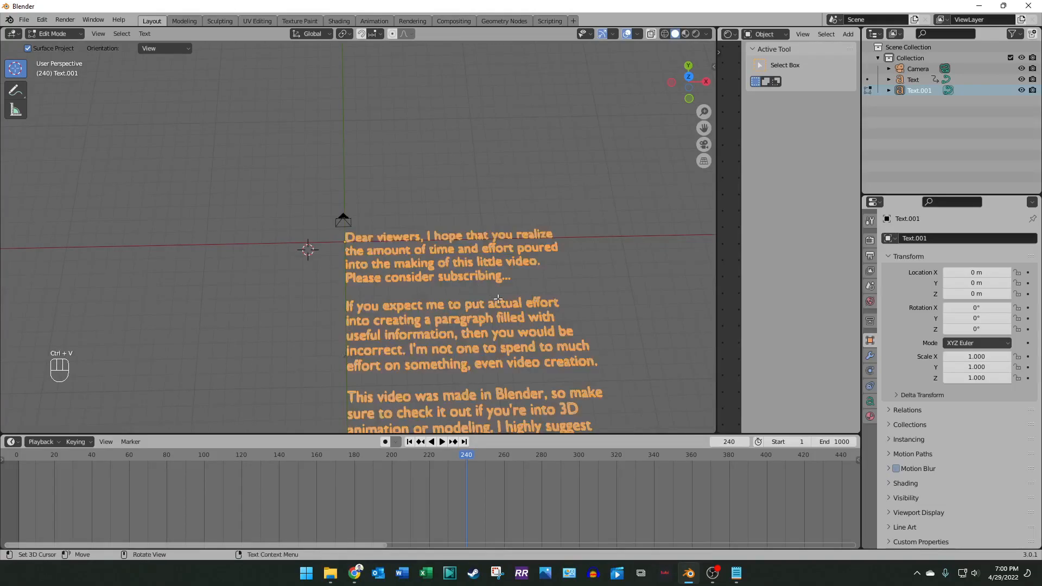
key(Tab)
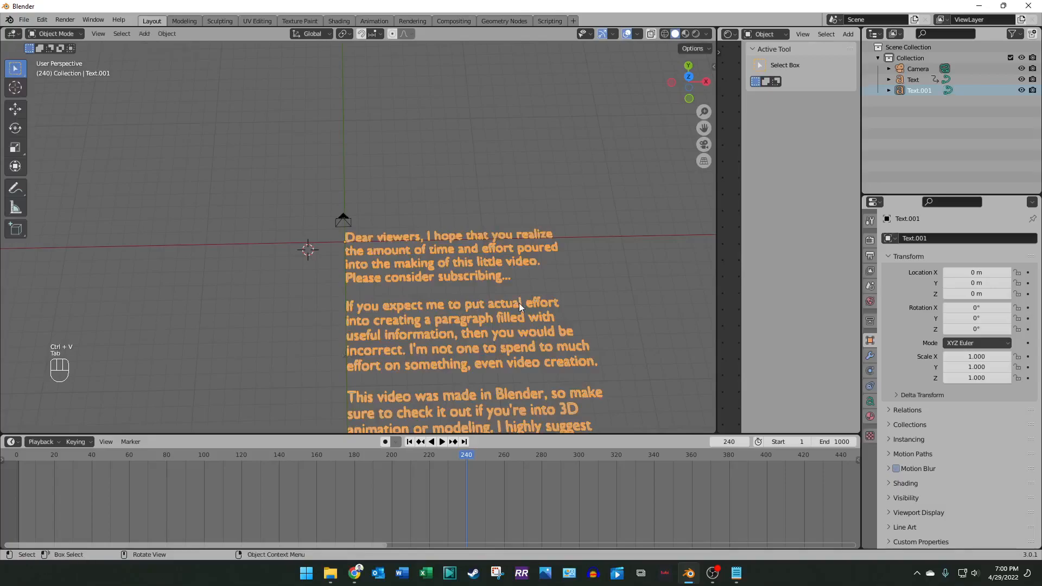
Step: Look over the pasted paragraphs in the 3D view at different distances
scroll(597, 255, down, 3)
scroll(568, 272, up, 8)
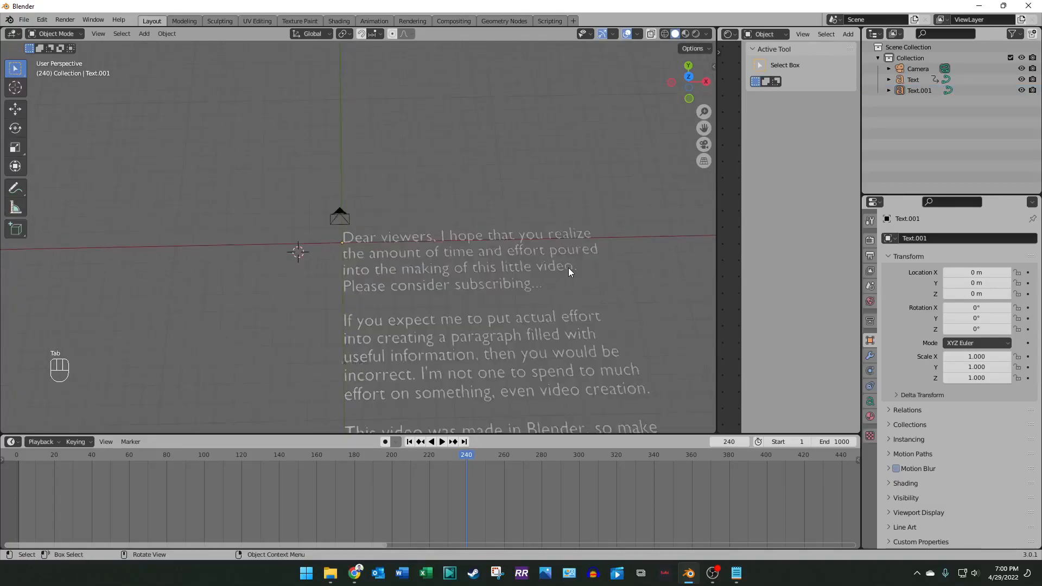
scroll(568, 271, down, 3)
scroll(569, 272, down, 4)
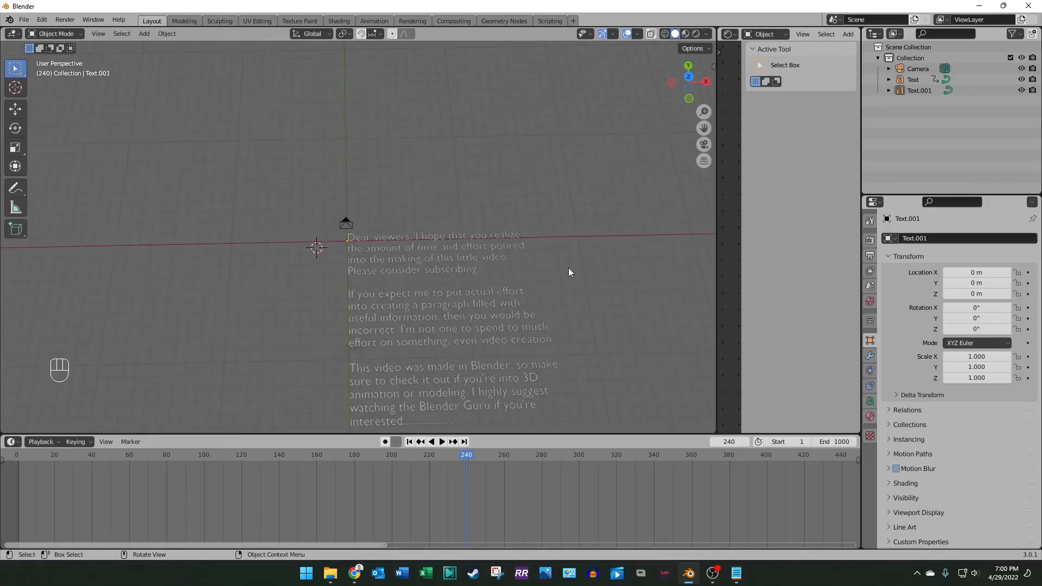
scroll(564, 313, up, 6)
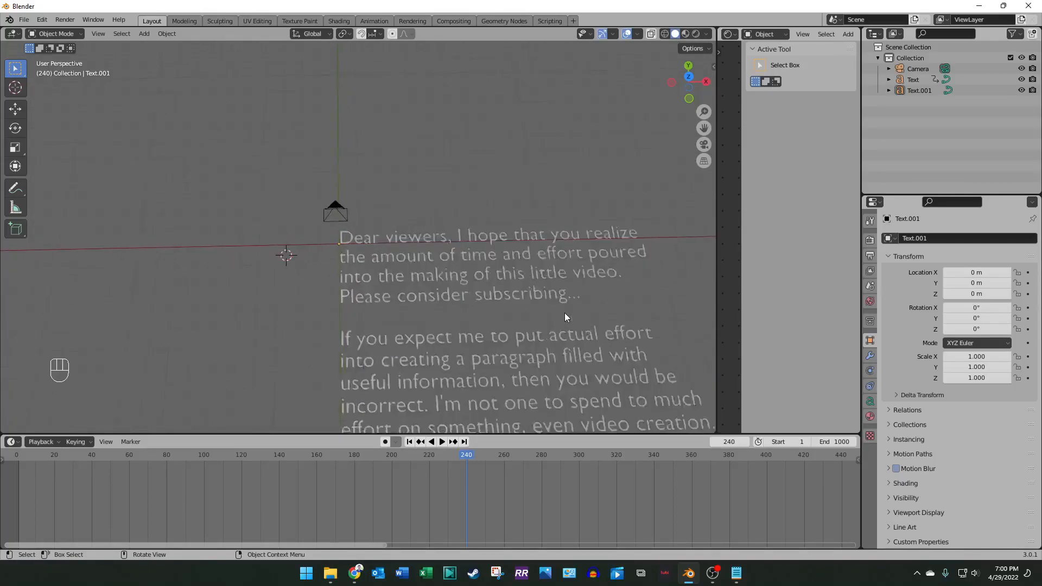
scroll(569, 310, down, 7)
scroll(566, 307, up, 2)
Step: Load Franklin Gothic Demi Cond Regular from the Windows fonts folder as the paragraph text's regular font
click(464, 258)
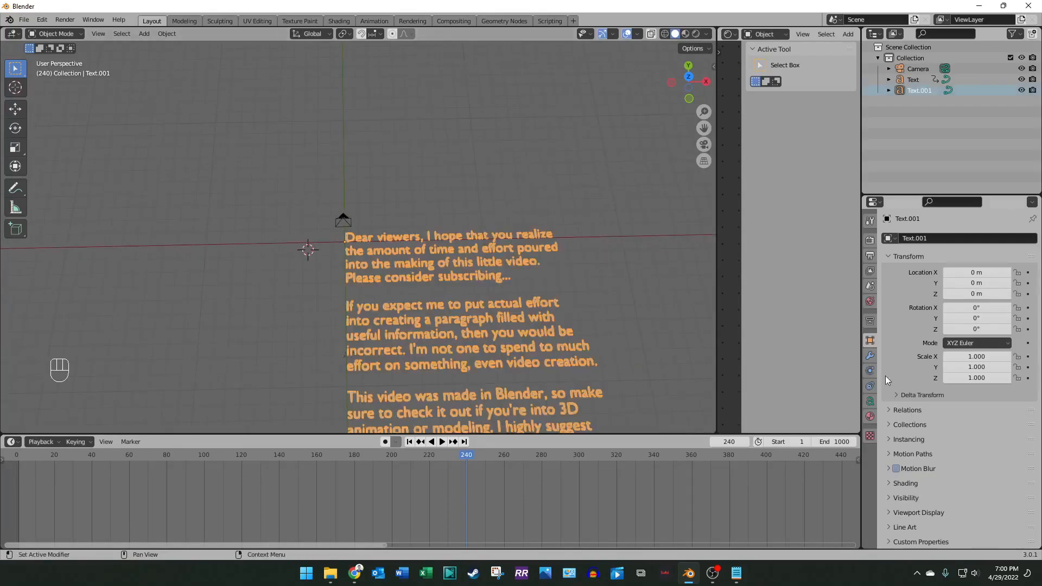
click(871, 402)
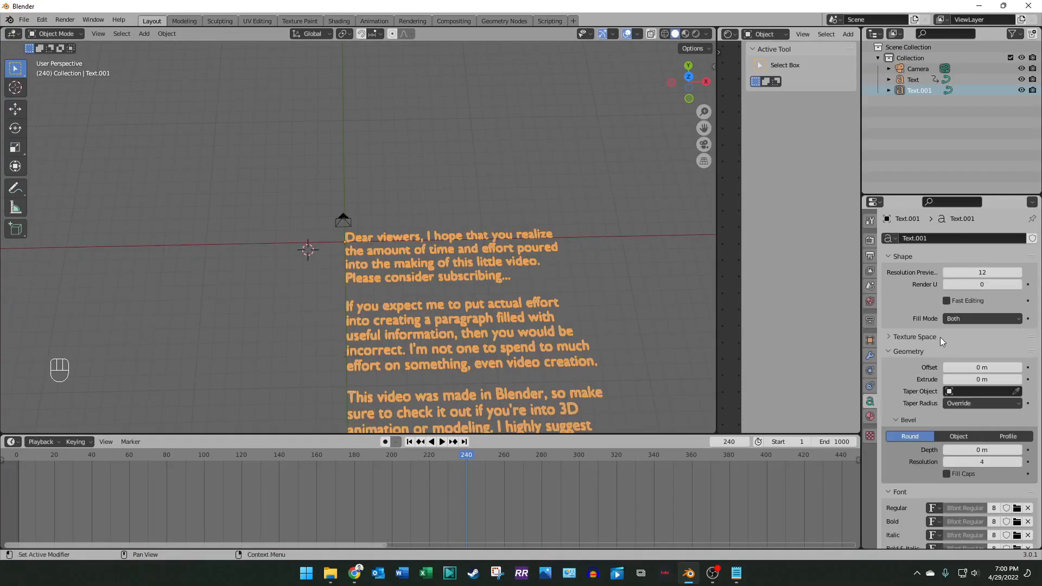
scroll(898, 391, down, 5)
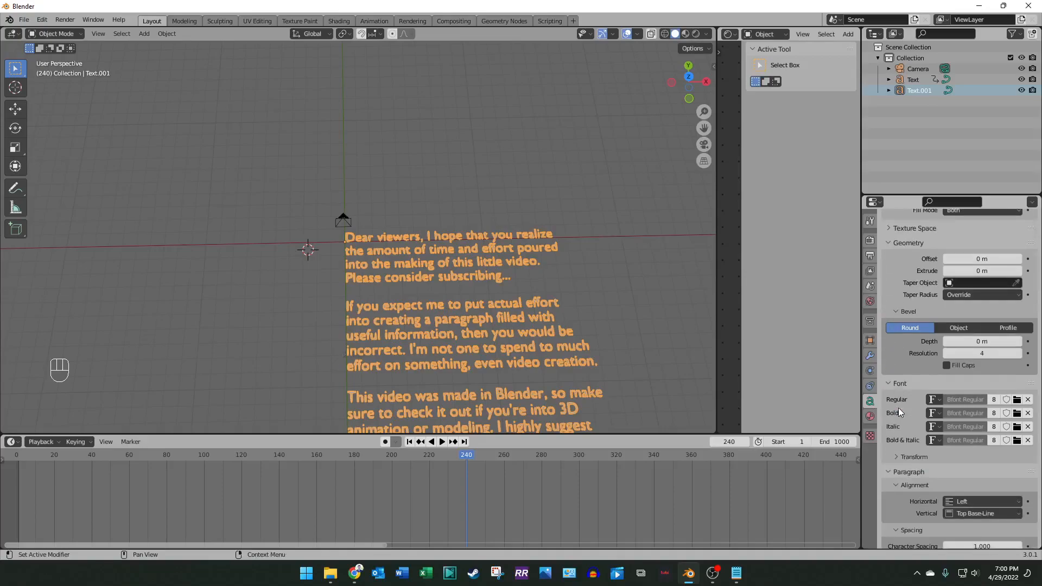
click(1017, 400)
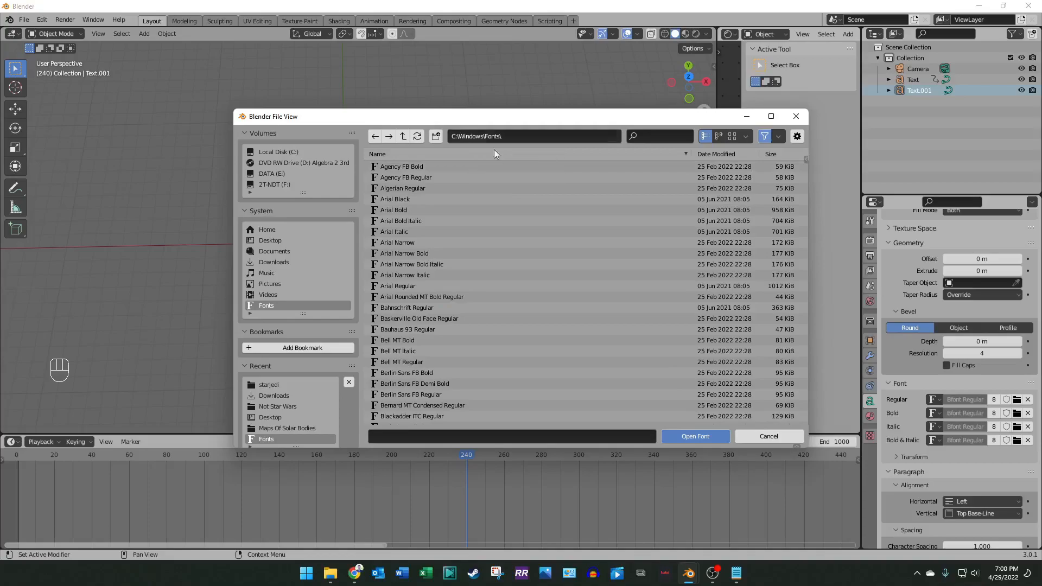
scroll(467, 297, down, 15)
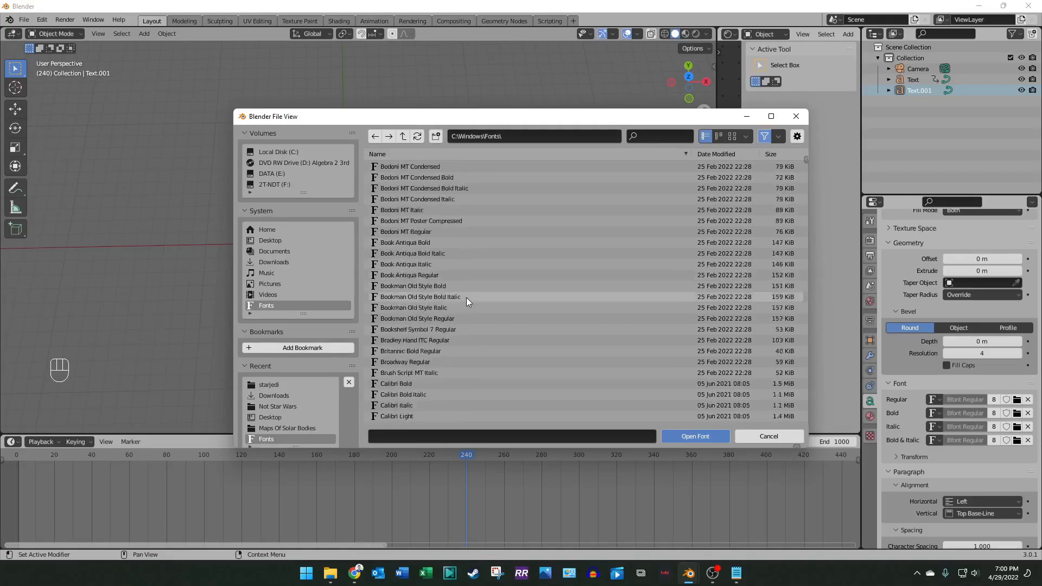
scroll(466, 297, down, 20)
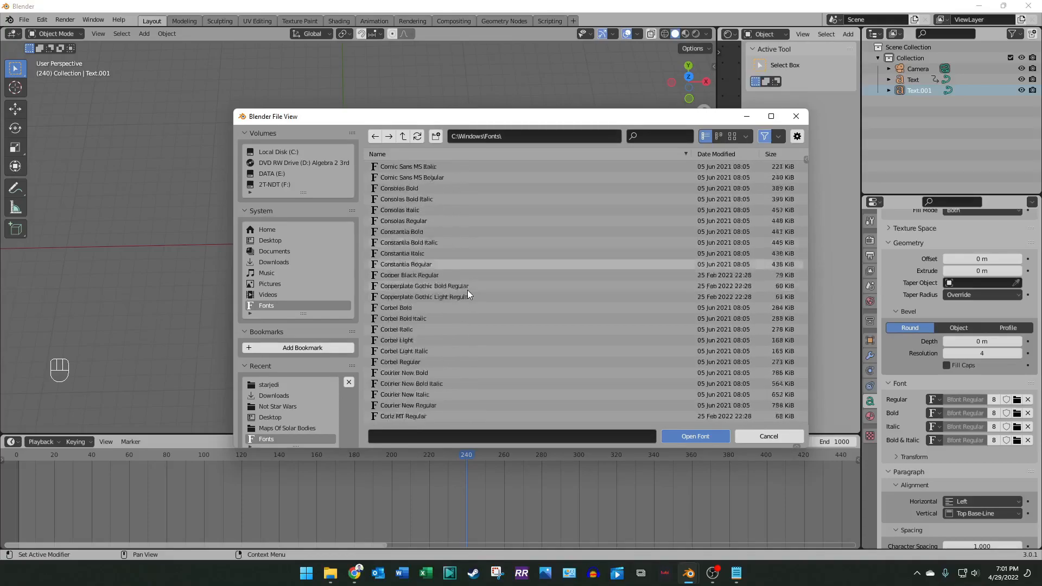
scroll(482, 277, down, 2)
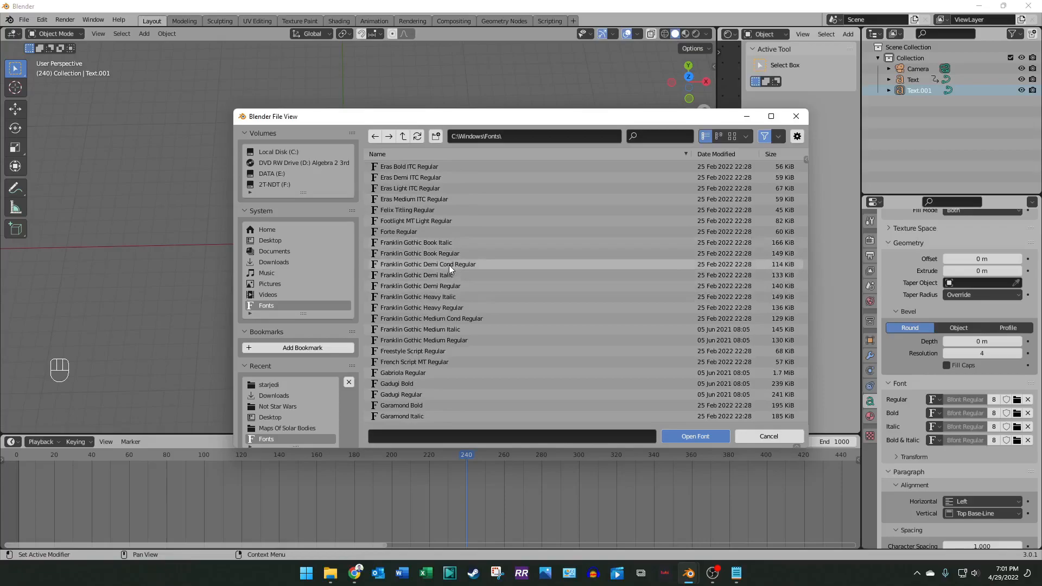
click(423, 266)
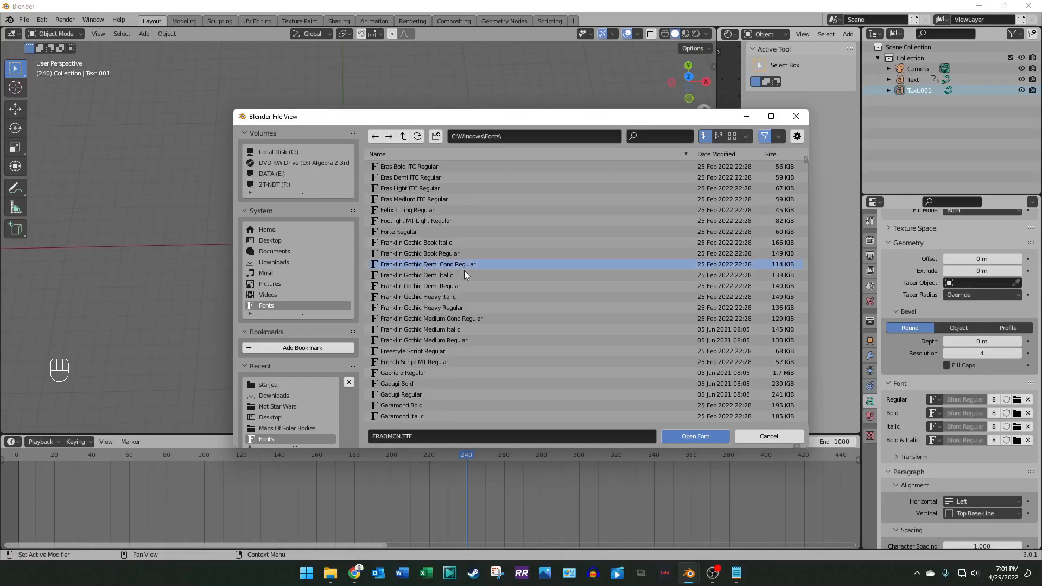
click(695, 436)
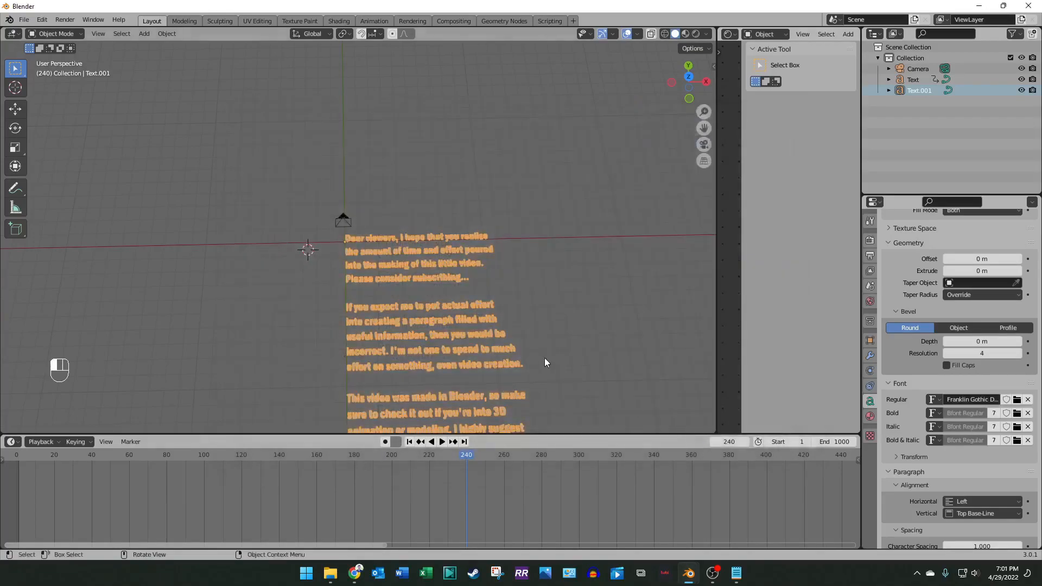
Step: Examine how the paragraphs look in the new font, both close up and from farther away
scroll(551, 356, up, 2)
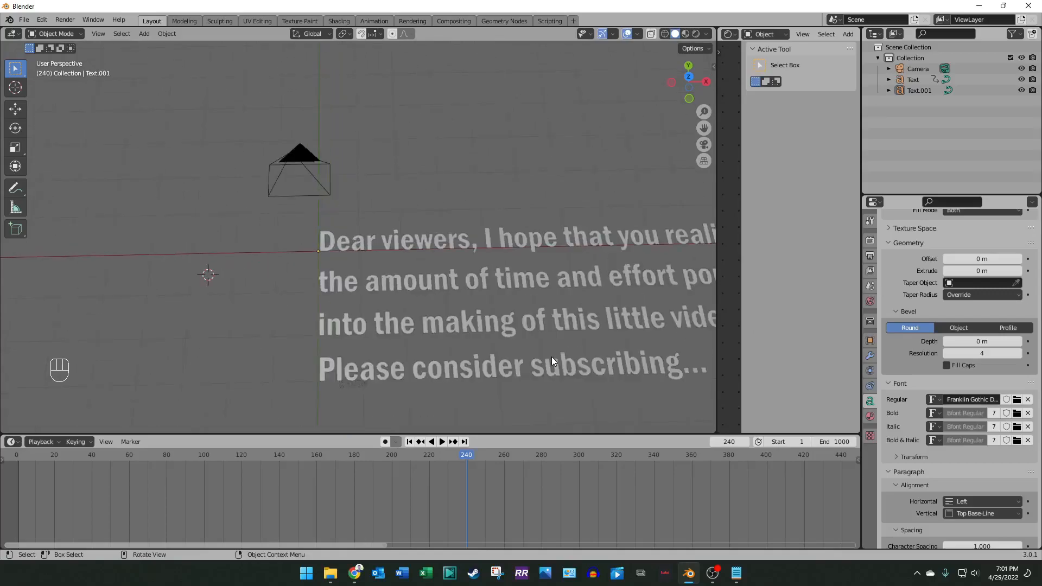
scroll(552, 357, down, 4)
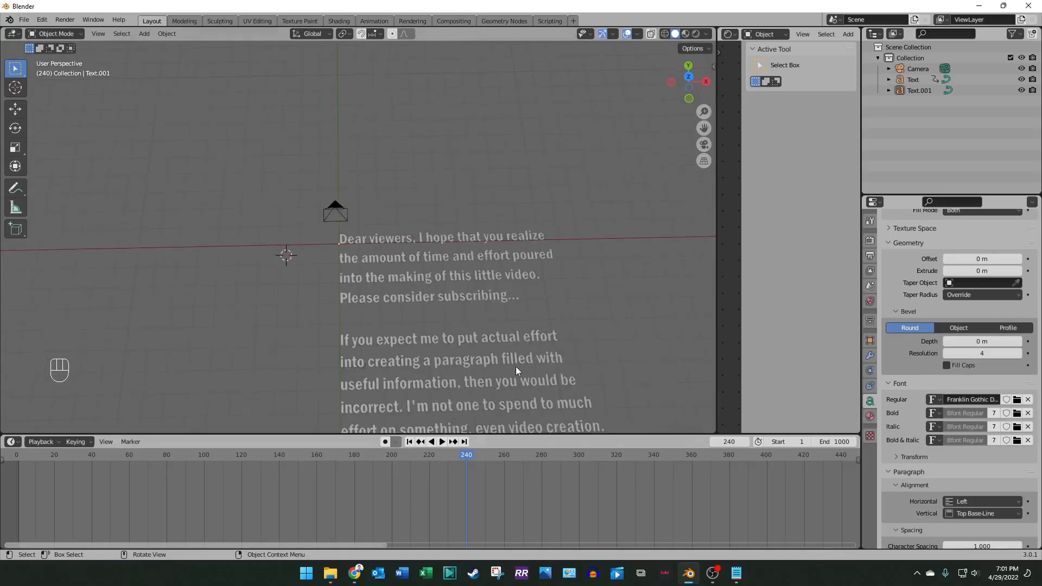
scroll(516, 371, down, 4)
scroll(510, 350, up, 6)
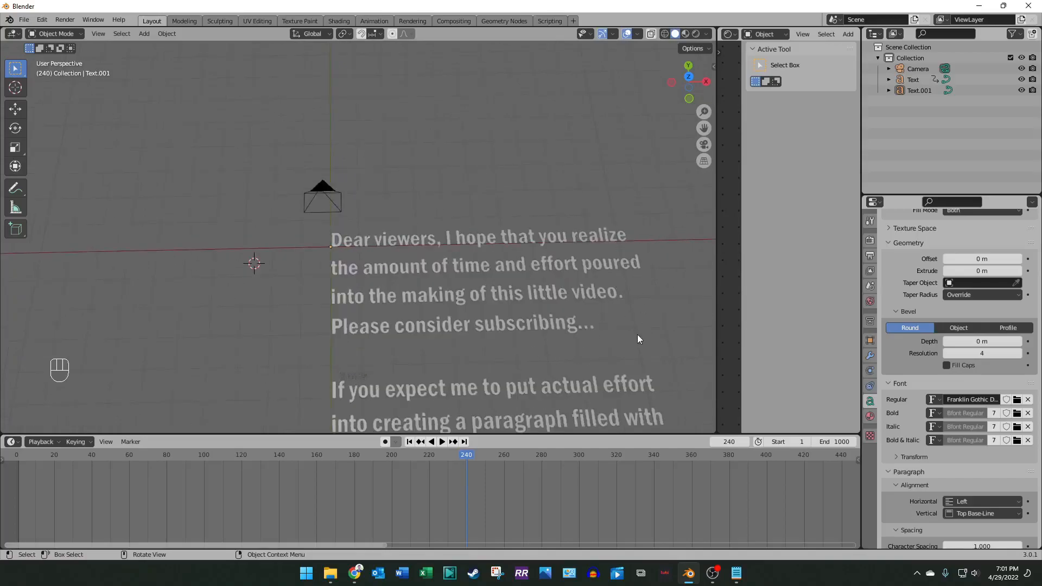
scroll(639, 309, down, 6)
scroll(496, 478, down, 3)
scroll(503, 378, up, 5)
scroll(505, 378, up, 2)
scroll(506, 377, down, 5)
scroll(504, 374, up, 2)
scroll(512, 371, up, 3)
scroll(520, 372, down, 3)
scroll(520, 372, up, 7)
scroll(520, 372, down, 8)
scroll(520, 371, up, 3)
scroll(519, 370, down, 3)
scroll(517, 370, up, 2)
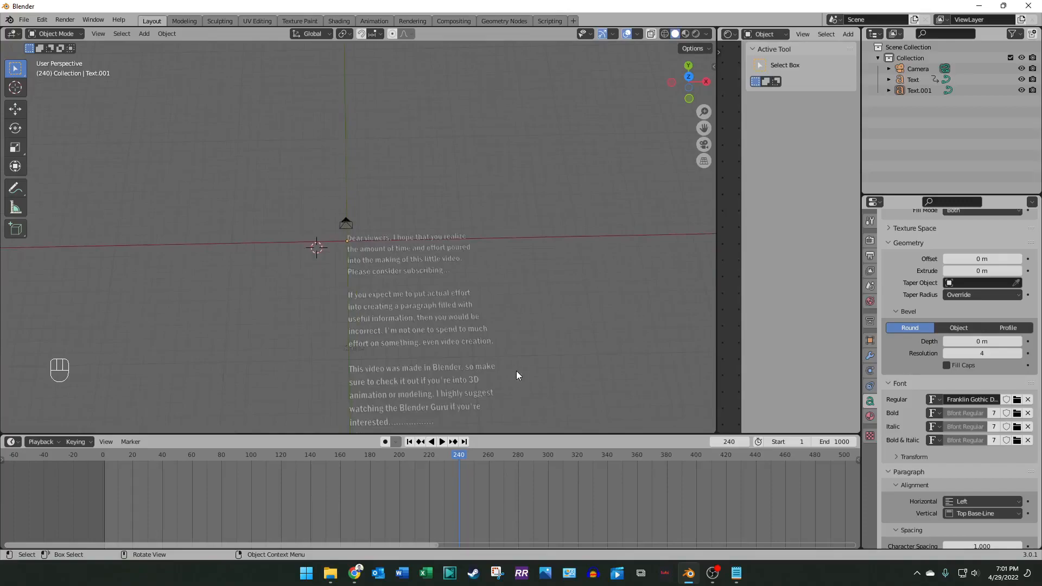
Step: Set the paragraph text's horizontal alignment to Flush
click(421, 313)
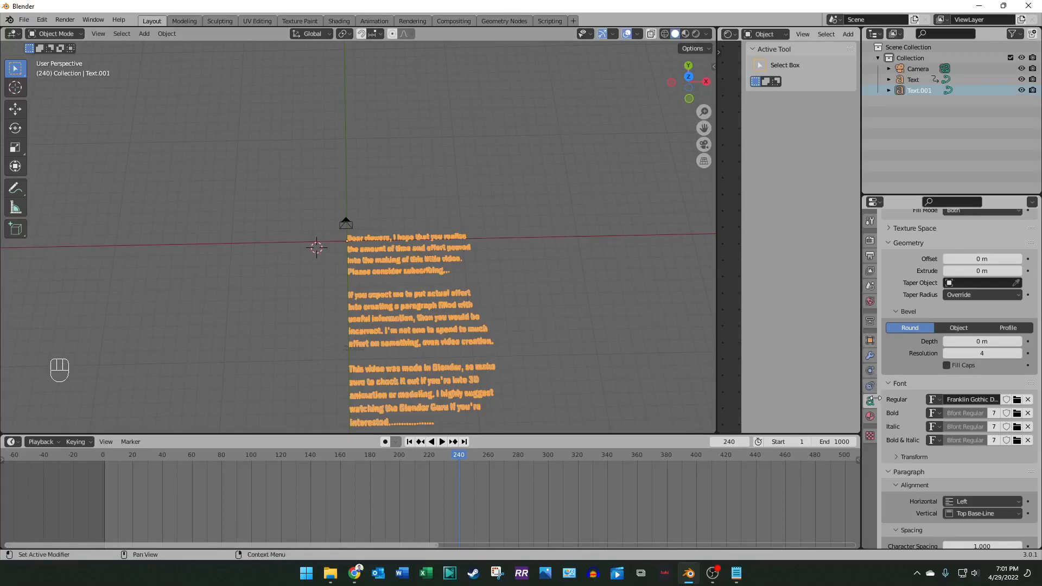
scroll(927, 399, down, 4)
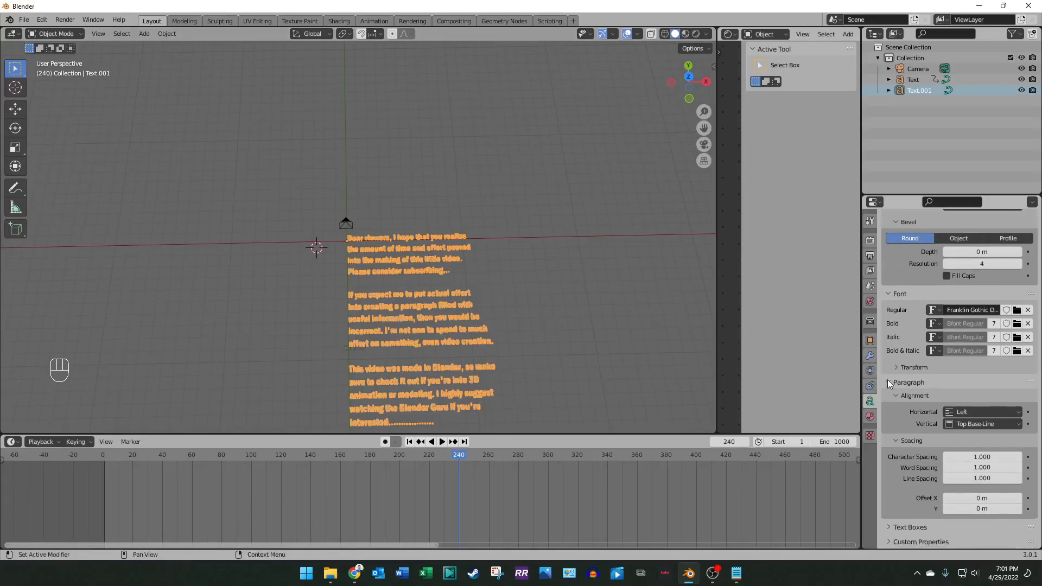
click(958, 412)
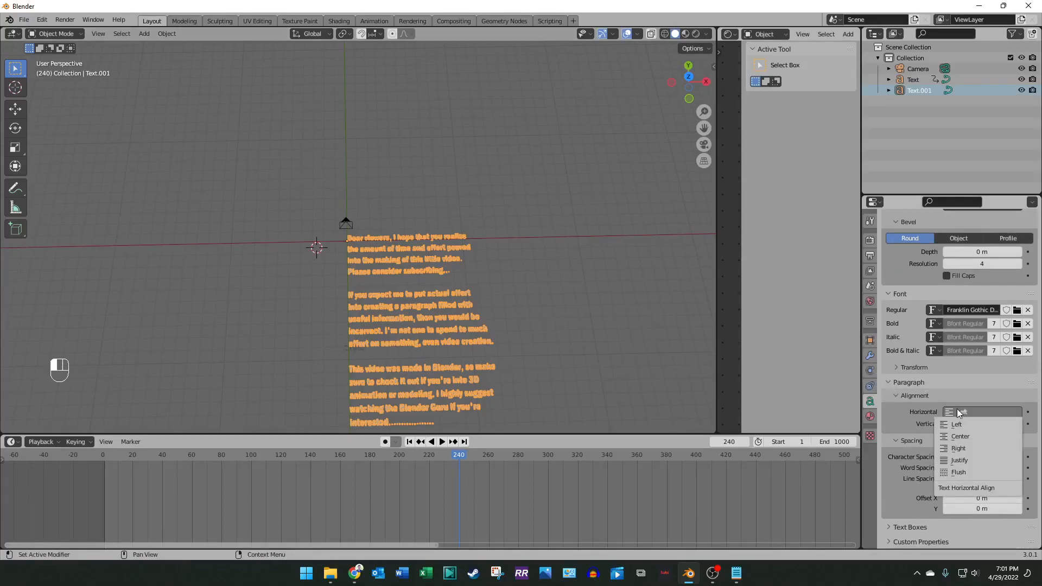
click(959, 472)
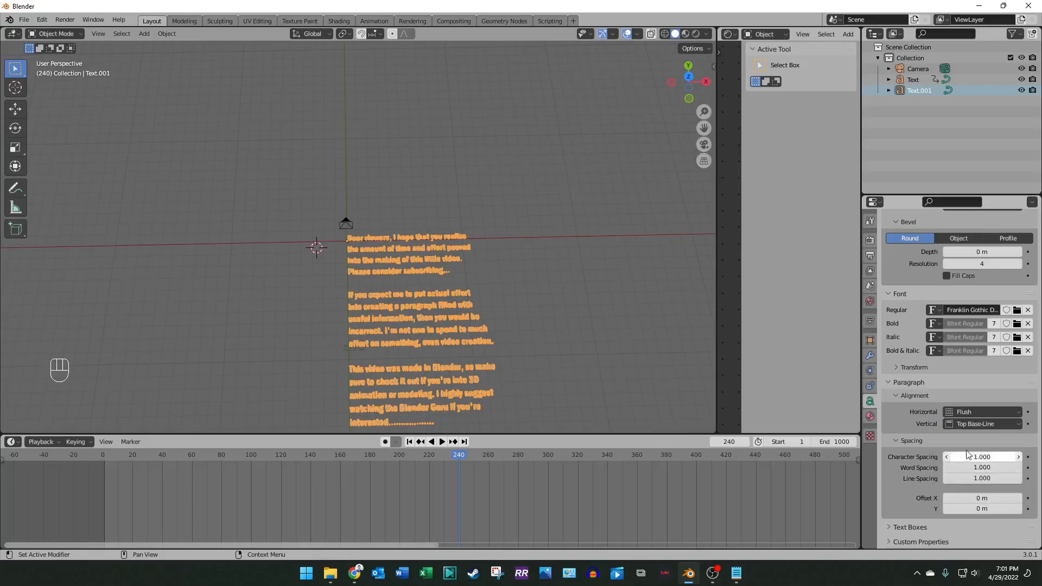
click(512, 340)
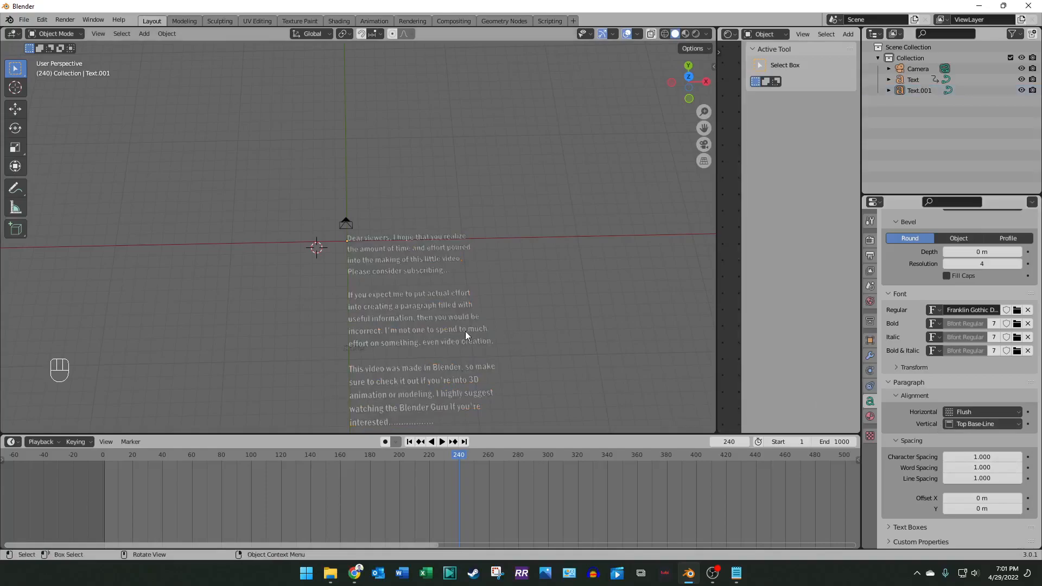
Step: Set the X size of the paragraph text's text box to 13 m
click(457, 328)
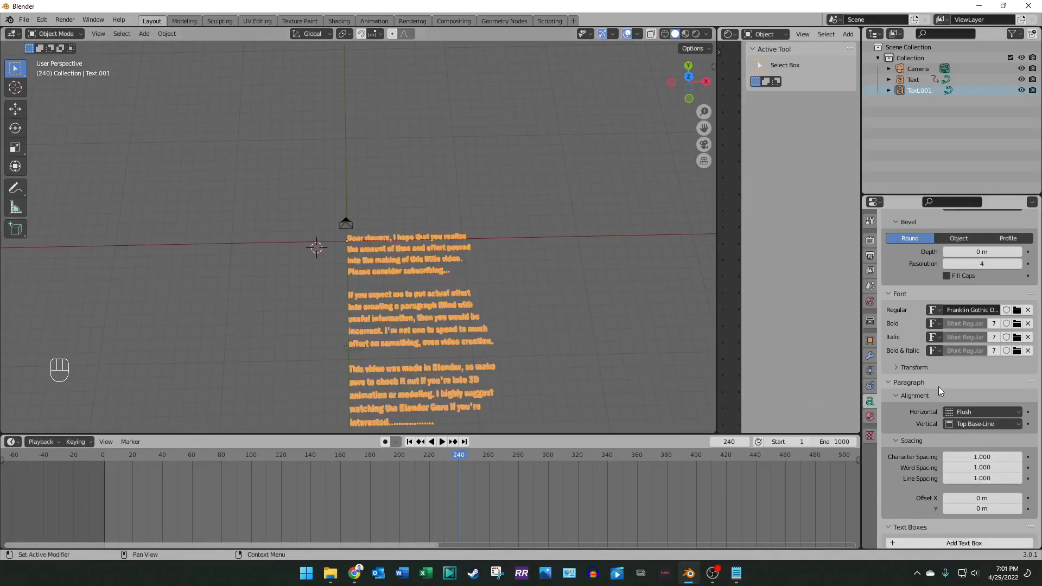
click(910, 527)
scroll(951, 380, down, 4)
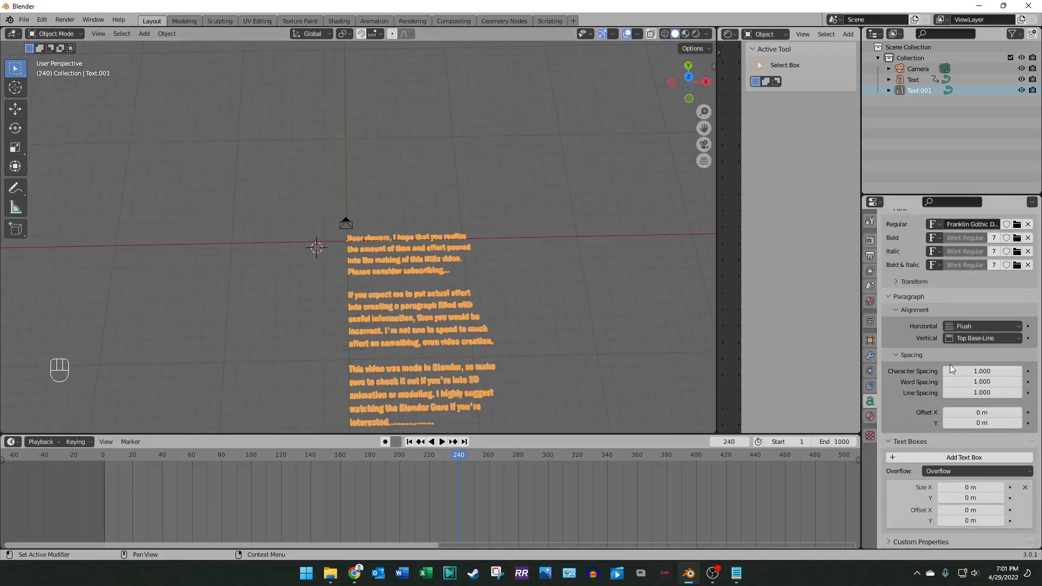
click(972, 489)
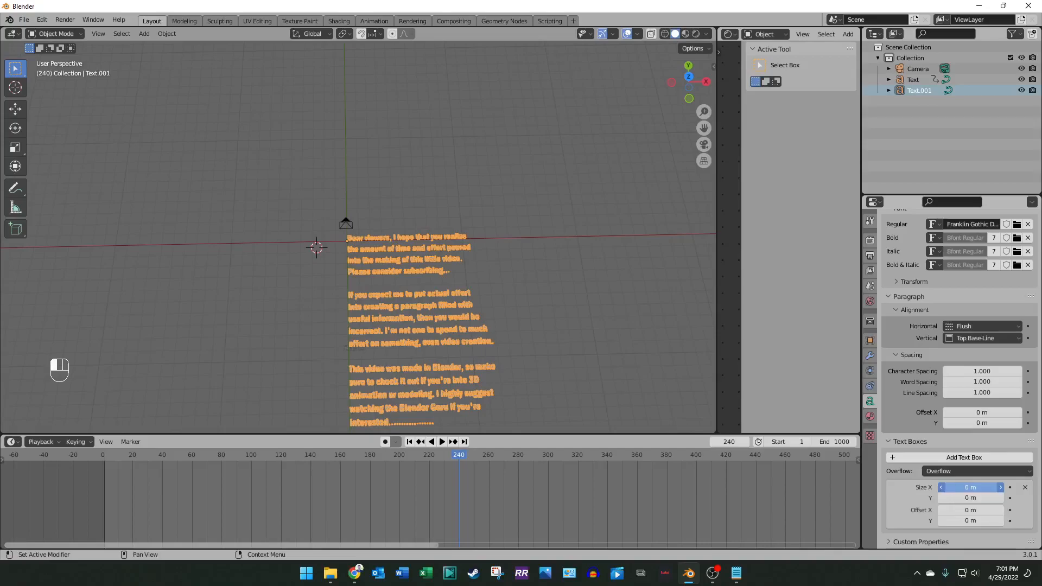
drag(971, 487, 1015, 488)
scroll(598, 335, down, 2)
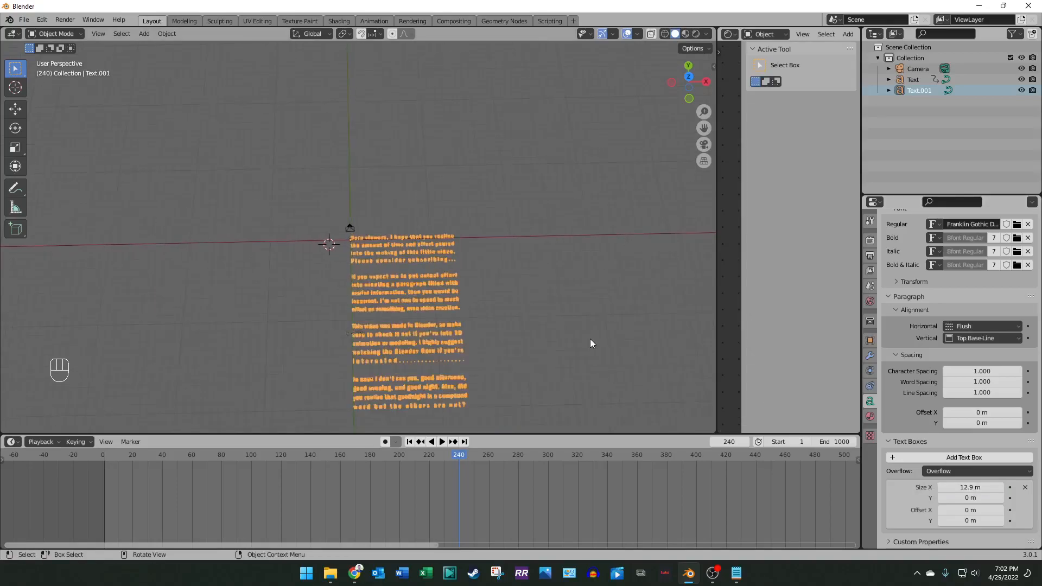
scroll(591, 340, up, 5)
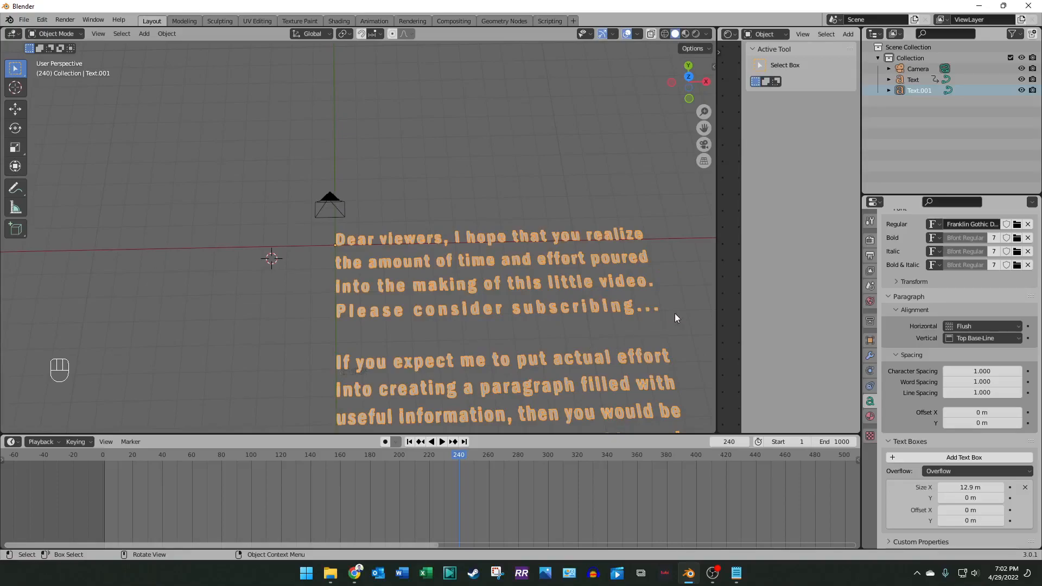
click(970, 487)
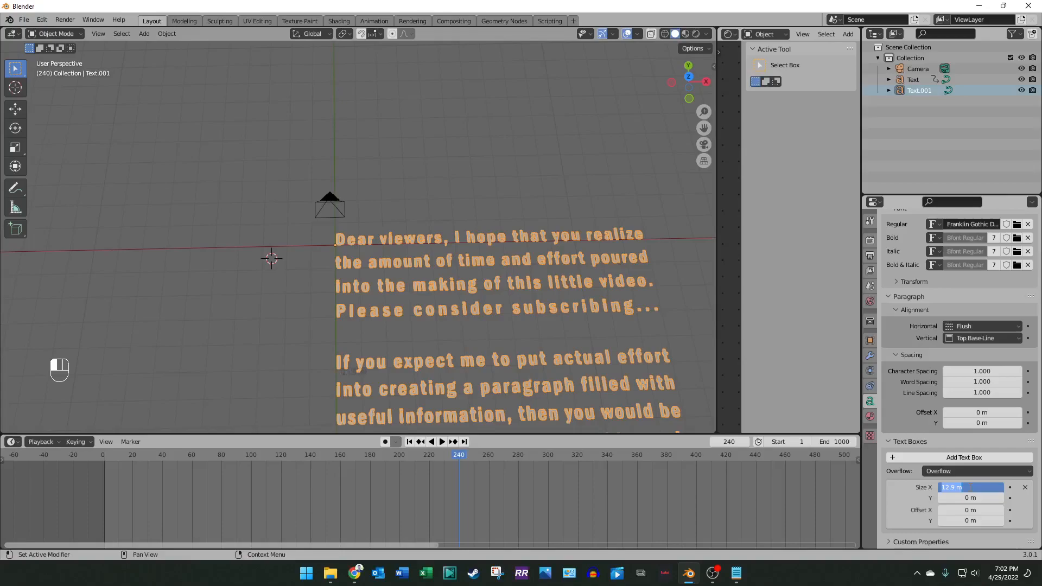
text(13)
key(Return)
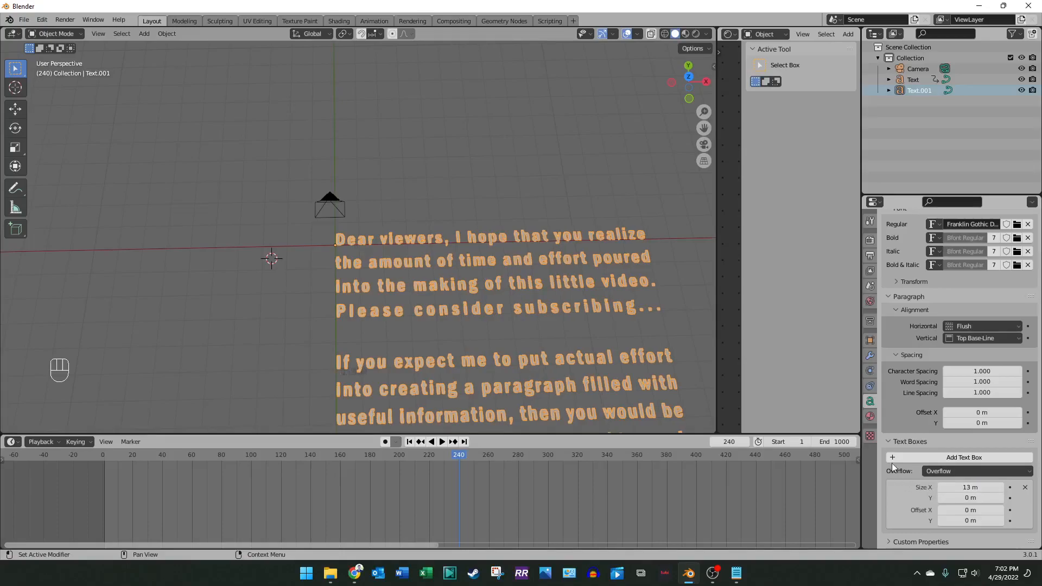
click(891, 442)
click(689, 324)
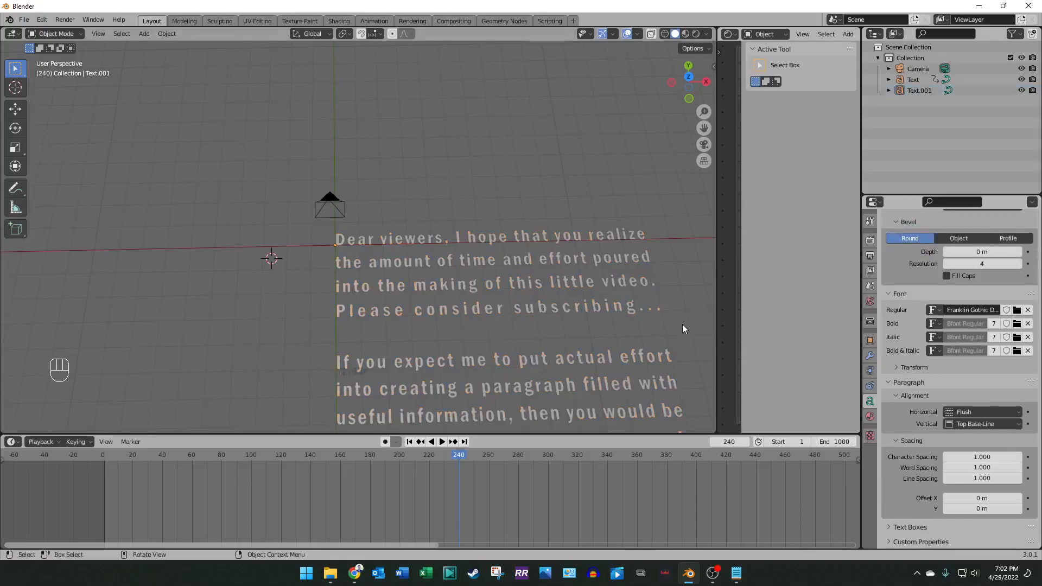
Step: Give the paragraph text an Extrude depth of 1 m in its geometry settings
click(595, 286)
click(669, 296)
click(546, 299)
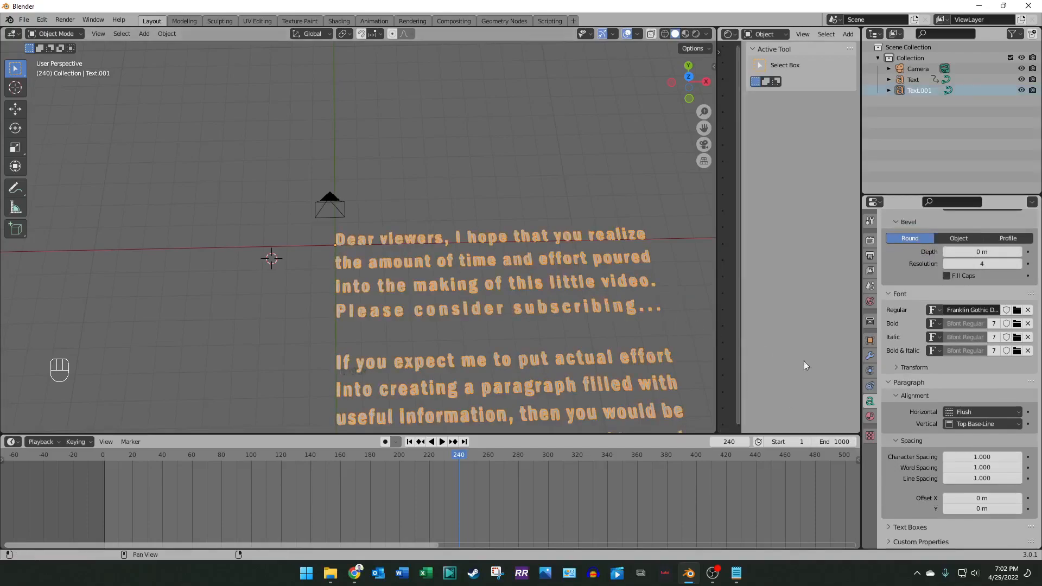
scroll(974, 362, up, 8)
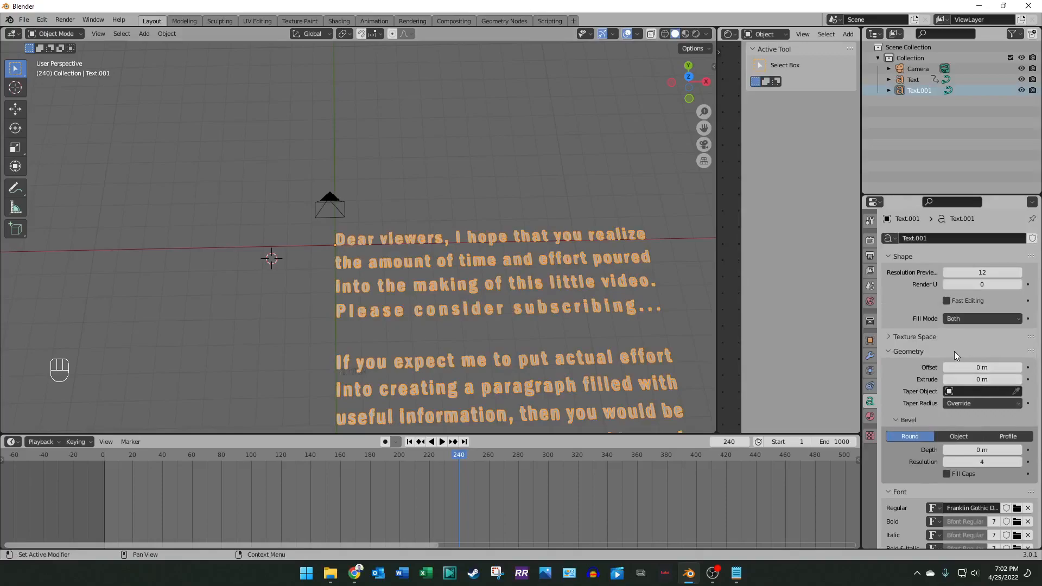
click(887, 349)
click(888, 349)
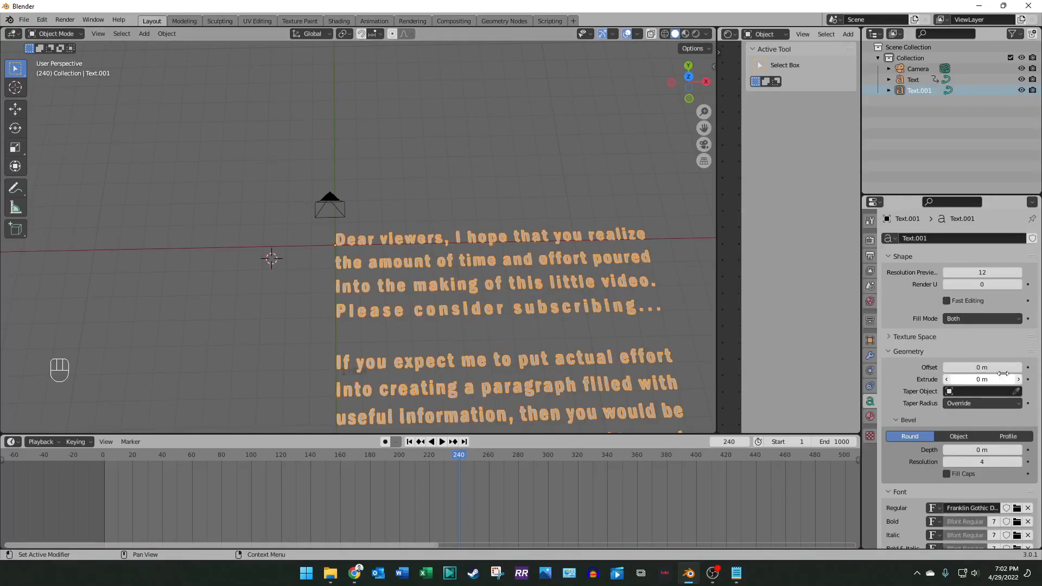
click(1018, 380)
drag(1008, 382, 964, 379)
click(992, 379)
text(1)
key(Return)
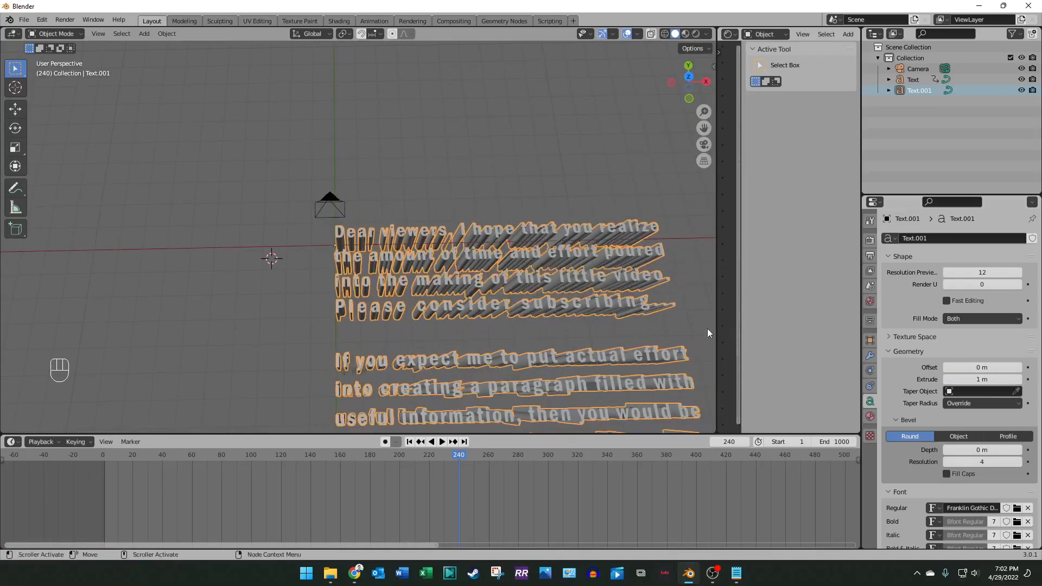
Step: Set the paragraph text's Extrude depth to 0.01 m
click(696, 341)
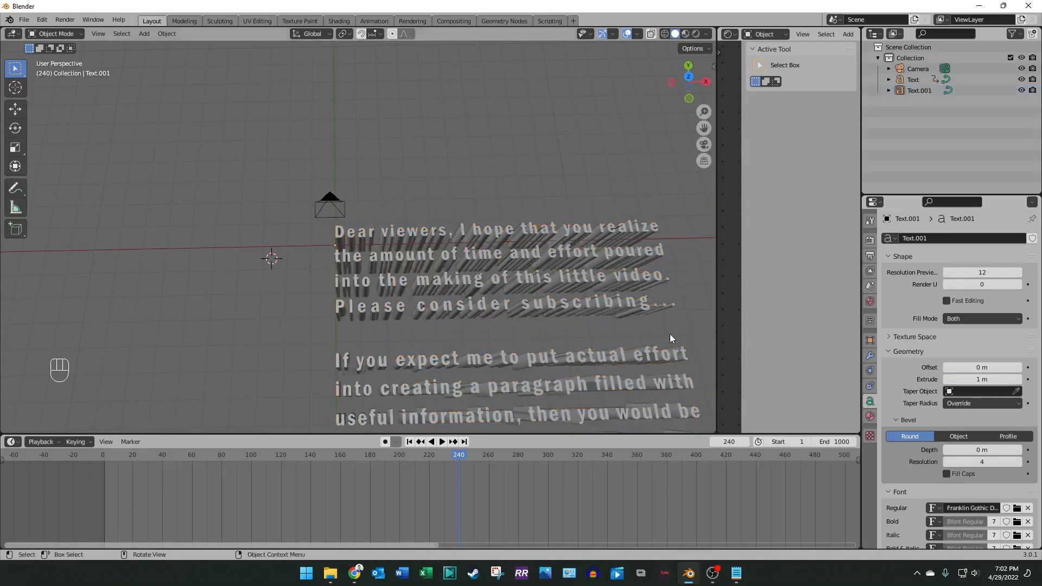
click(987, 380)
text(0.01)
key(Return)
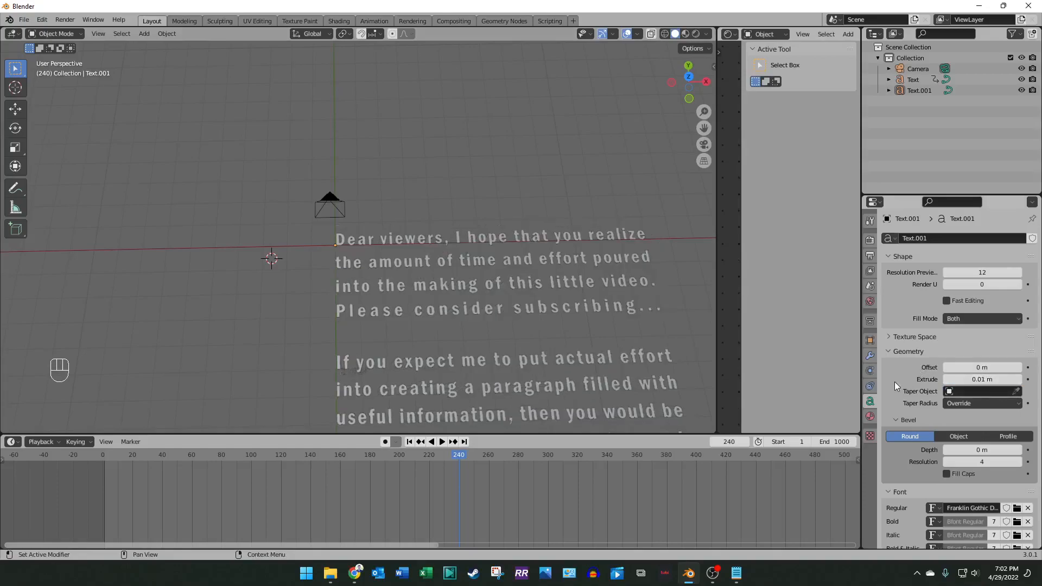
Step: Widen the shader editor and change the surface shader of the paragraph text's material to Emission
click(871, 417)
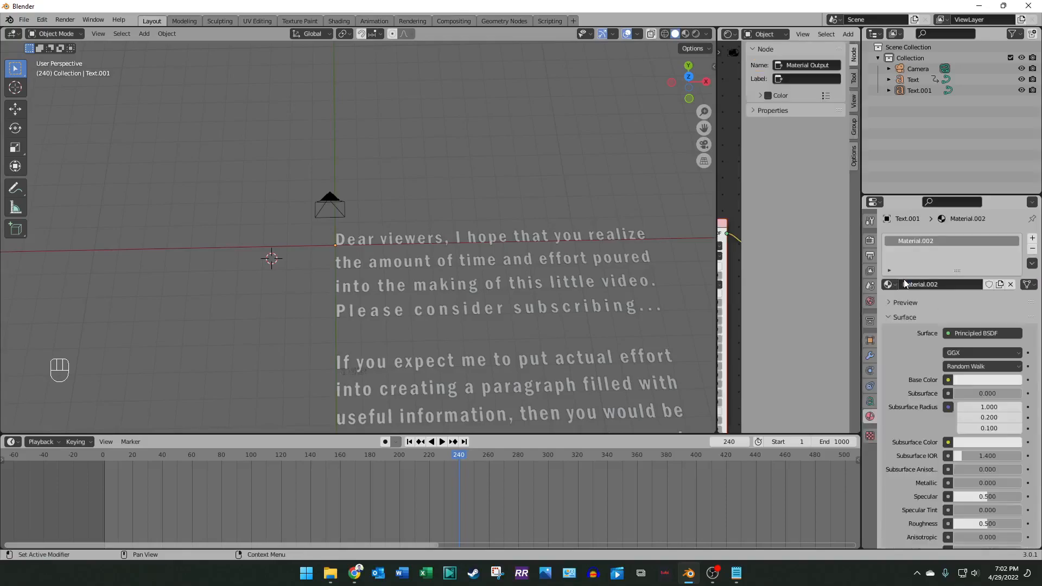
scroll(898, 361, down, 5)
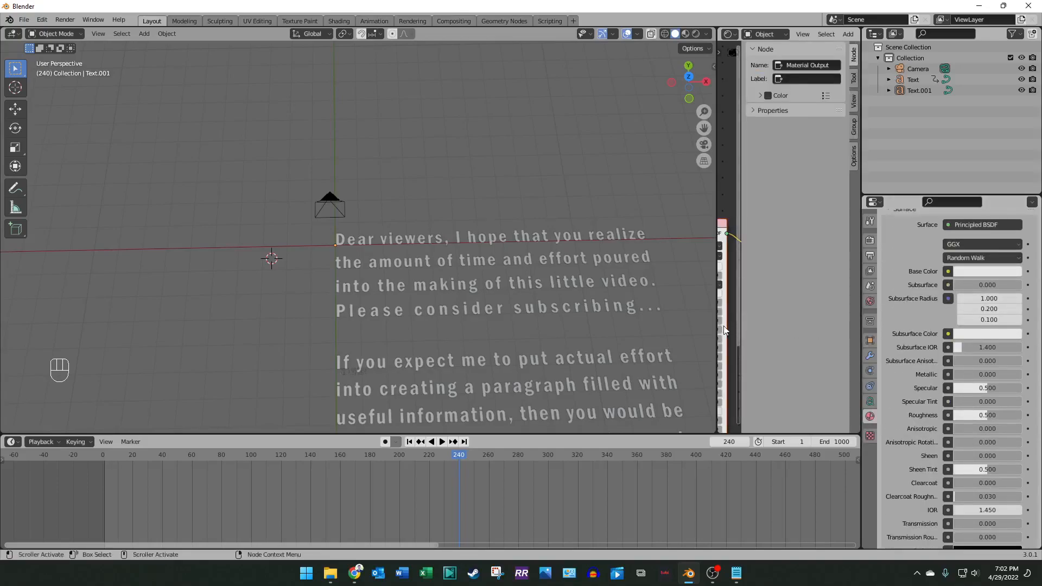
drag(724, 330, 477, 330)
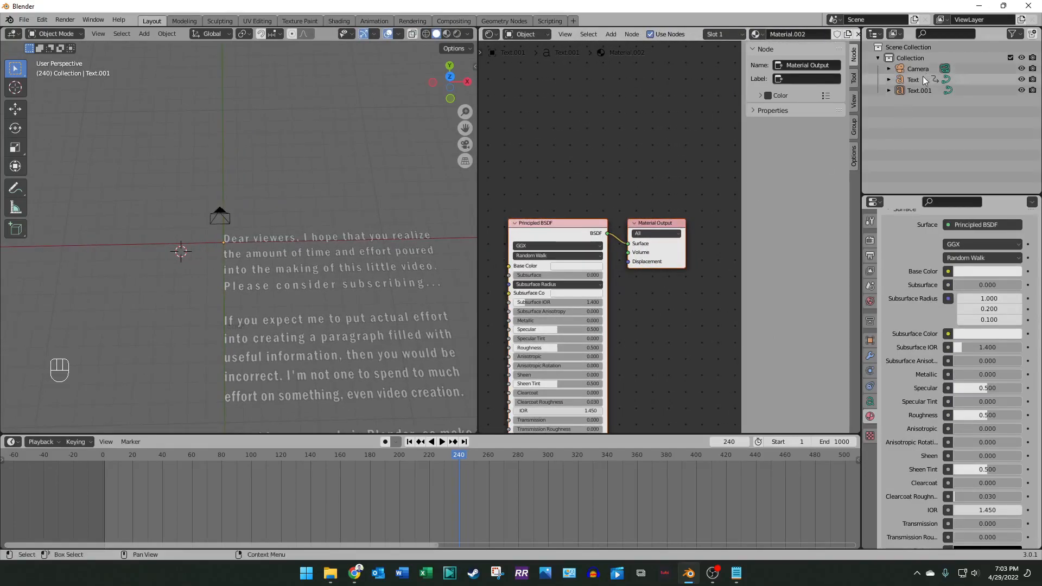
scroll(933, 332, up, 5)
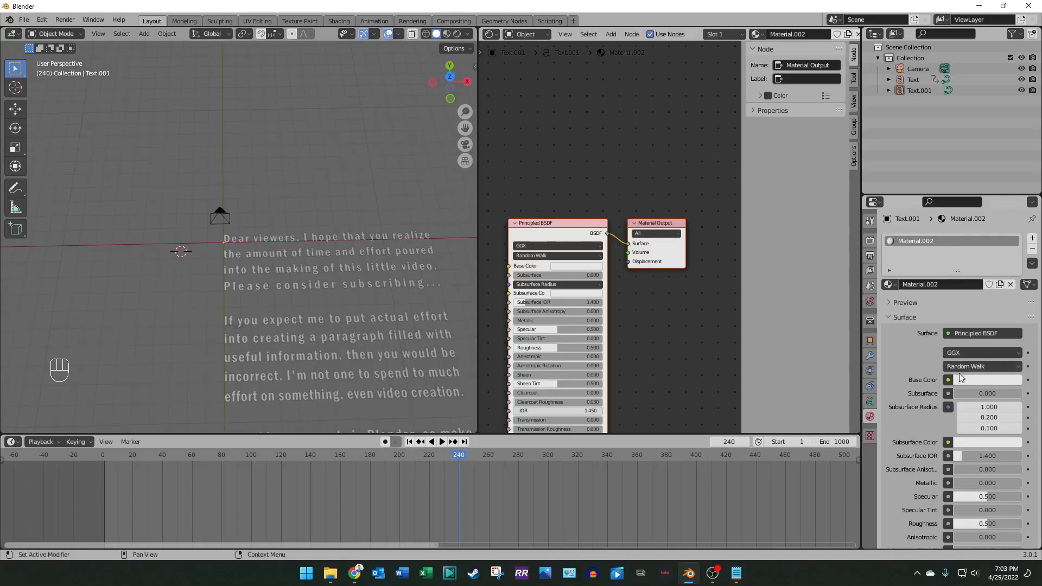
click(975, 320)
click(898, 319)
click(963, 332)
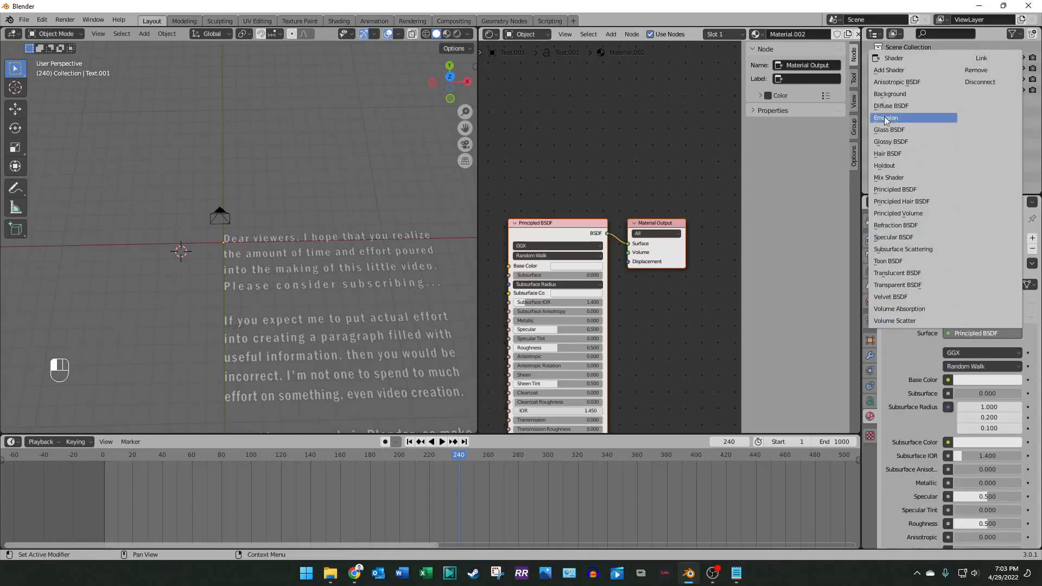
click(885, 118)
Step: Set the emission color of the paragraph text's material to hex E7A400
click(969, 352)
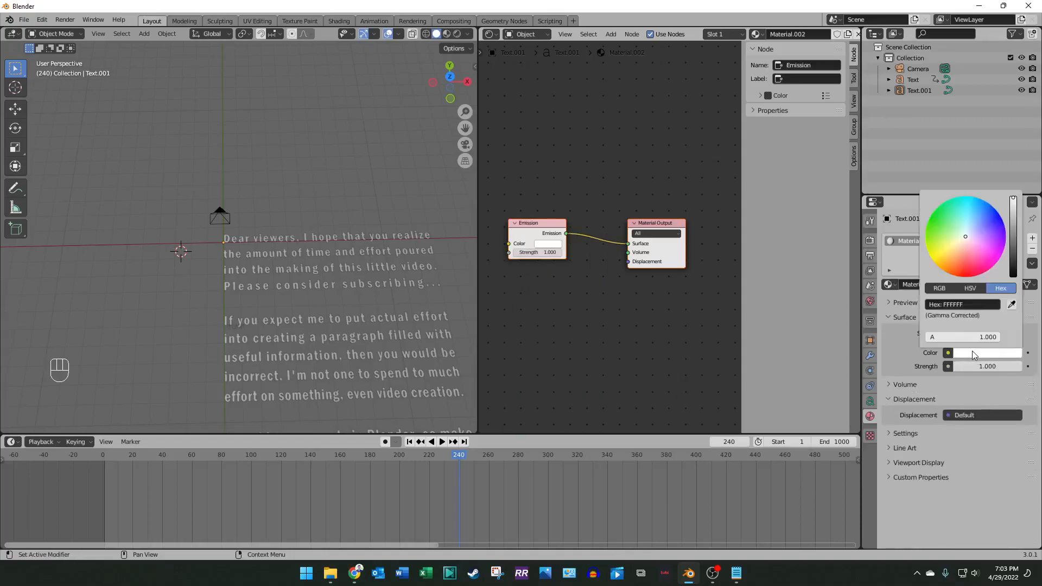
click(968, 305)
text(E7A400)
key(Return)
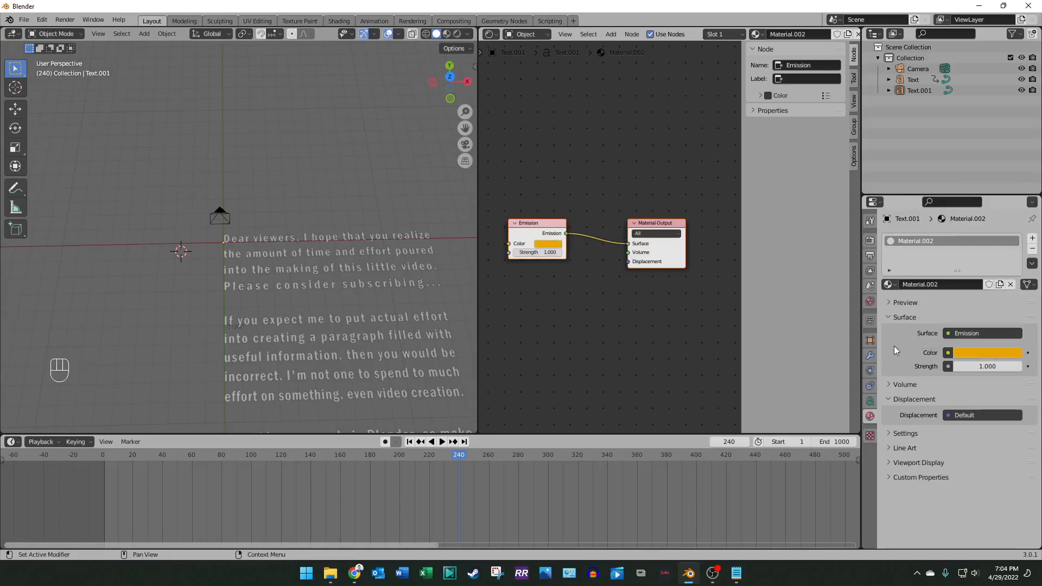
Step: Compare the material settings of the Text and Text.001 objects by selecting them alternately
click(917, 90)
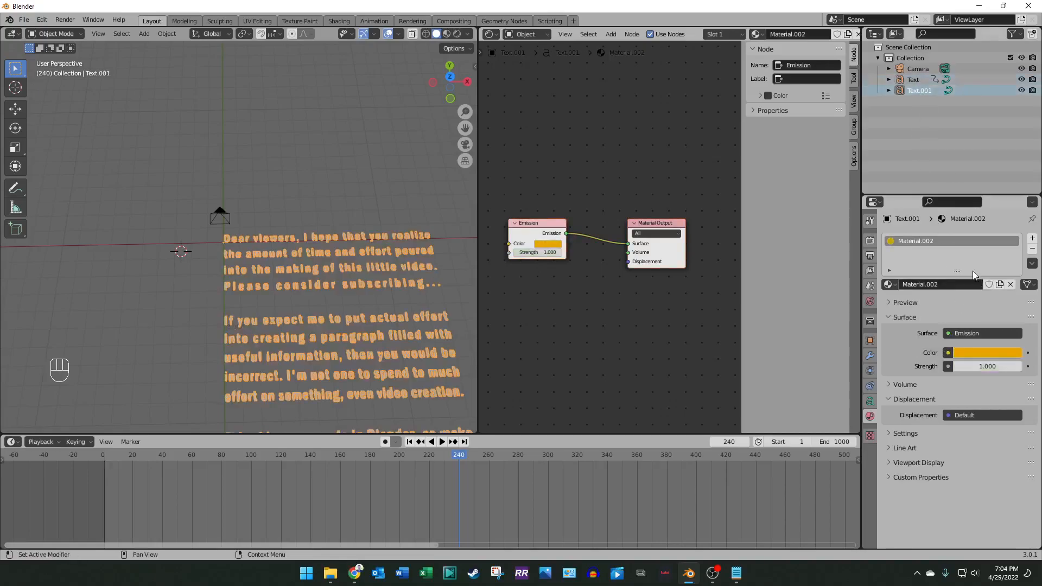
click(917, 79)
click(914, 89)
click(914, 80)
click(918, 91)
click(914, 80)
click(920, 90)
Step: Set the emission color of the Text object's material to hex E7A400 to match the paragraph text
click(915, 81)
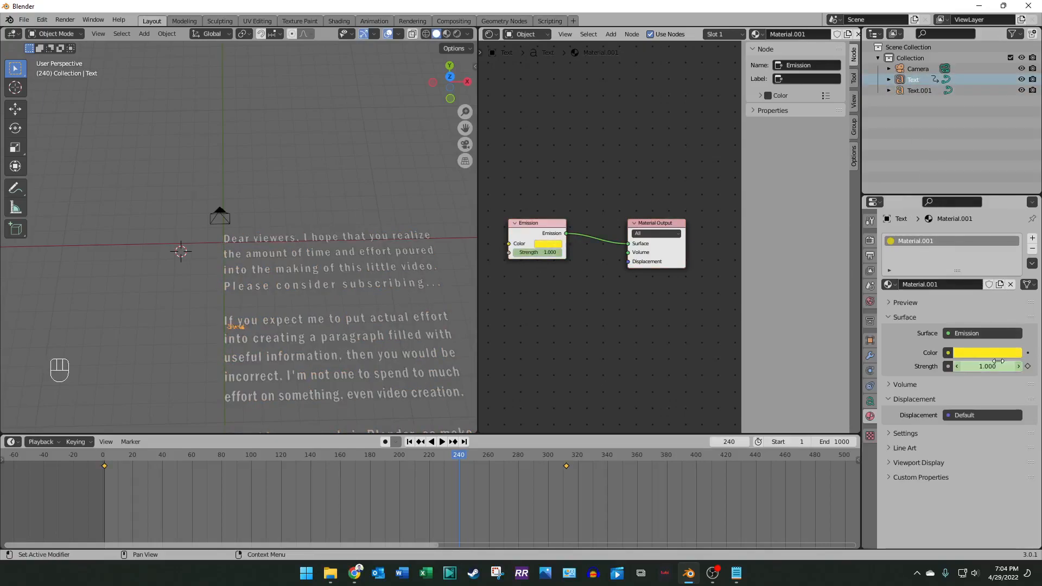
click(988, 354)
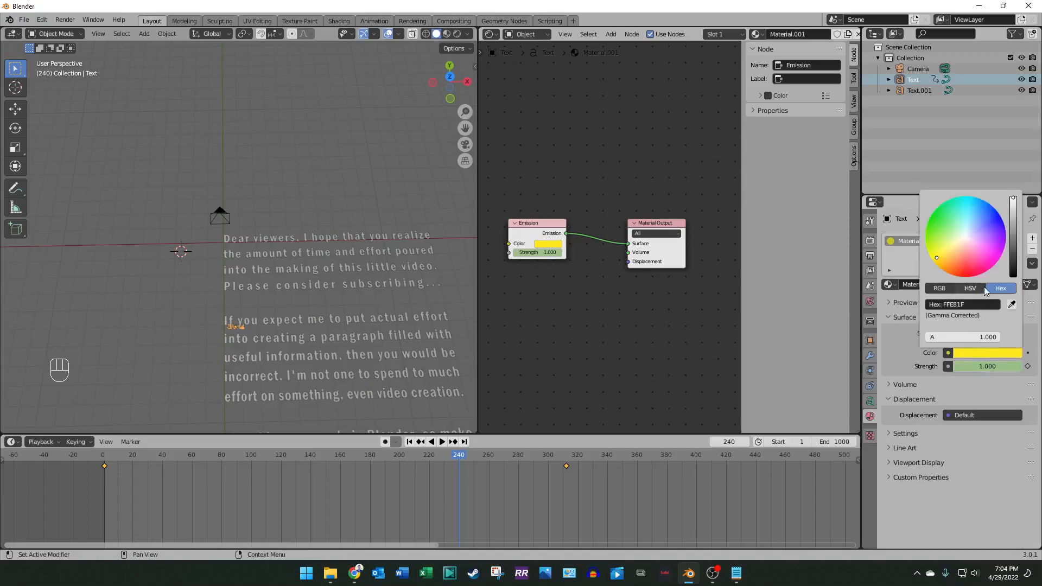
click(980, 304)
text(E7A400)
key(Return)
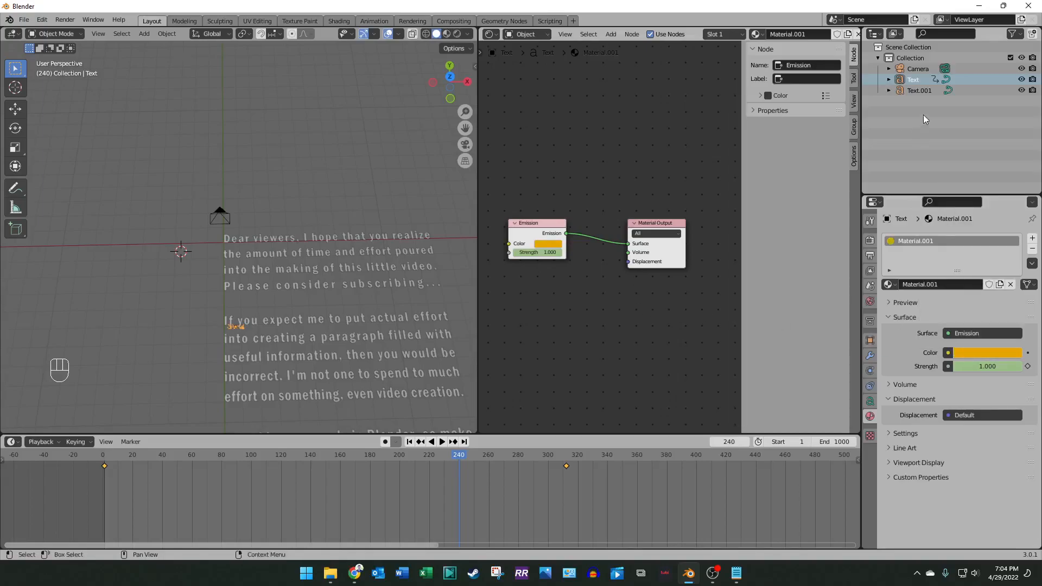
Step: Select the paragraph text object and enlarge the 3D viewport over the shader editor
click(923, 90)
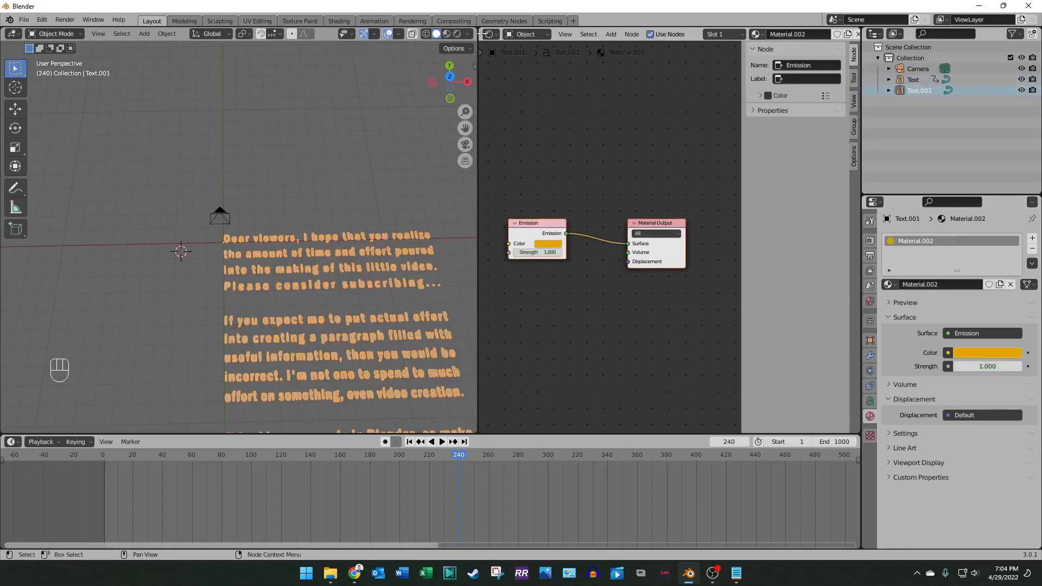
drag(475, 28, 595, 262)
scroll(595, 261, down, 8)
scroll(595, 253, up, 10)
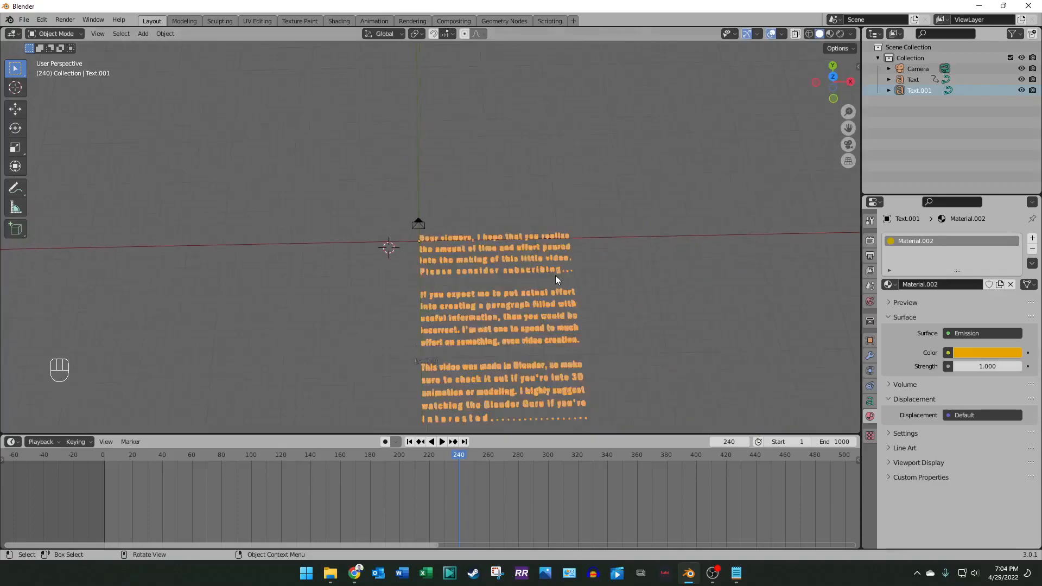
scroll(652, 266, down, 6)
Step: Deselect the paragraph text, switch the viewport to Rendered shading and inspect the paragraphs close up and from farther away
click(720, 185)
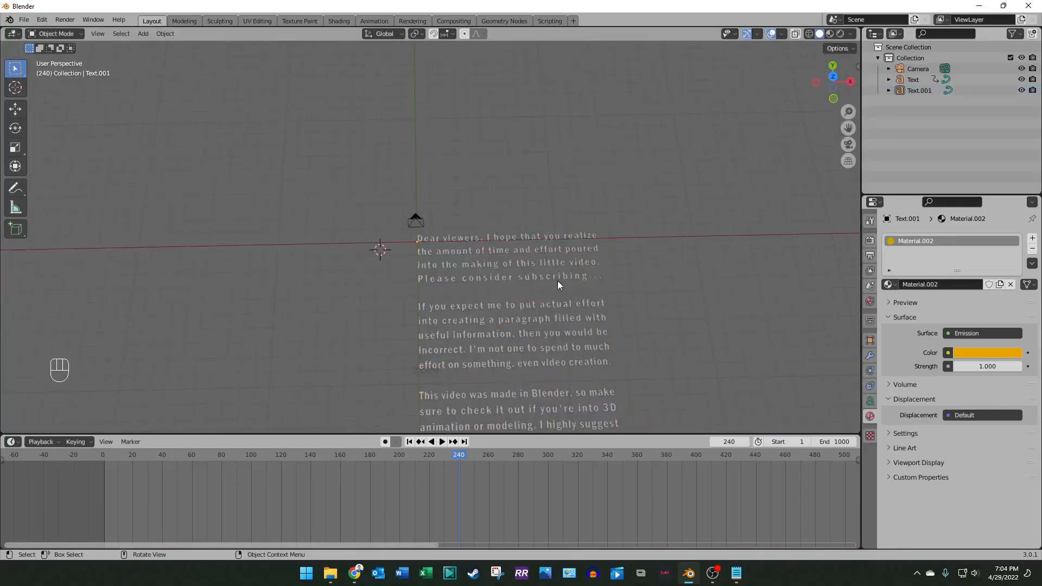
key(z)
click(590, 274)
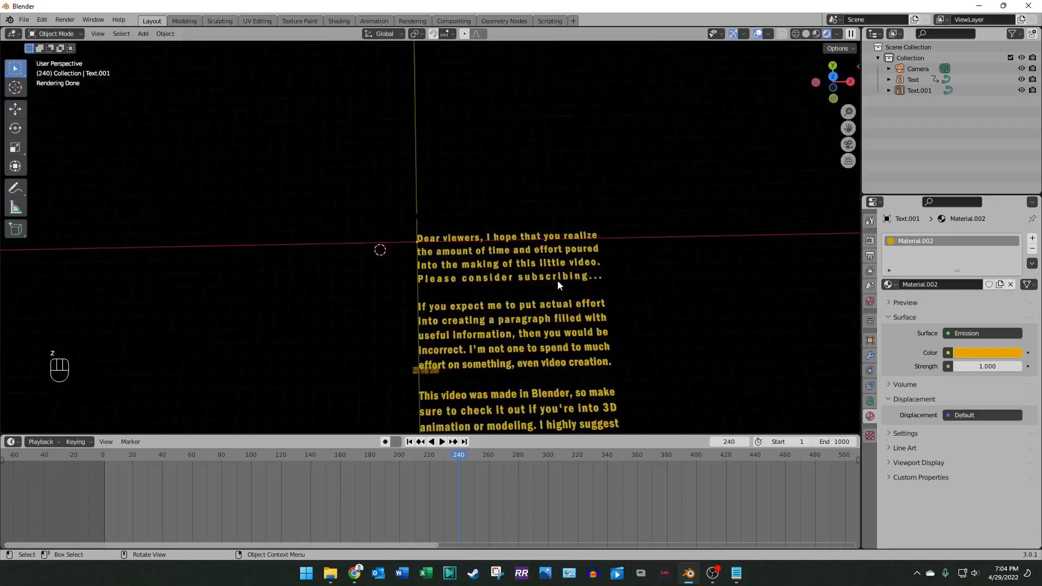
scroll(637, 269, down, 2)
scroll(637, 269, up, 8)
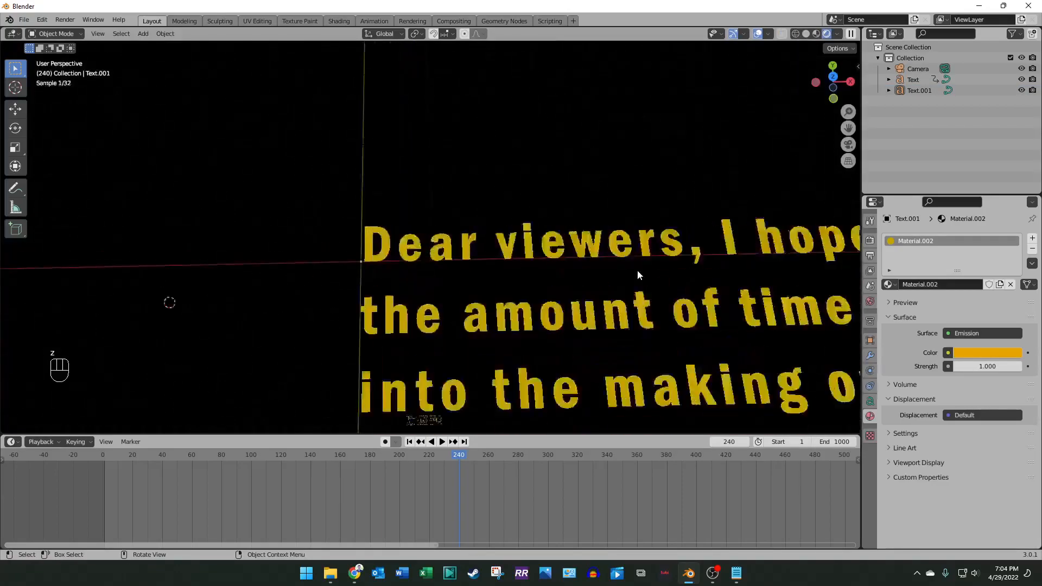
scroll(637, 270, up, 5)
scroll(637, 270, down, 14)
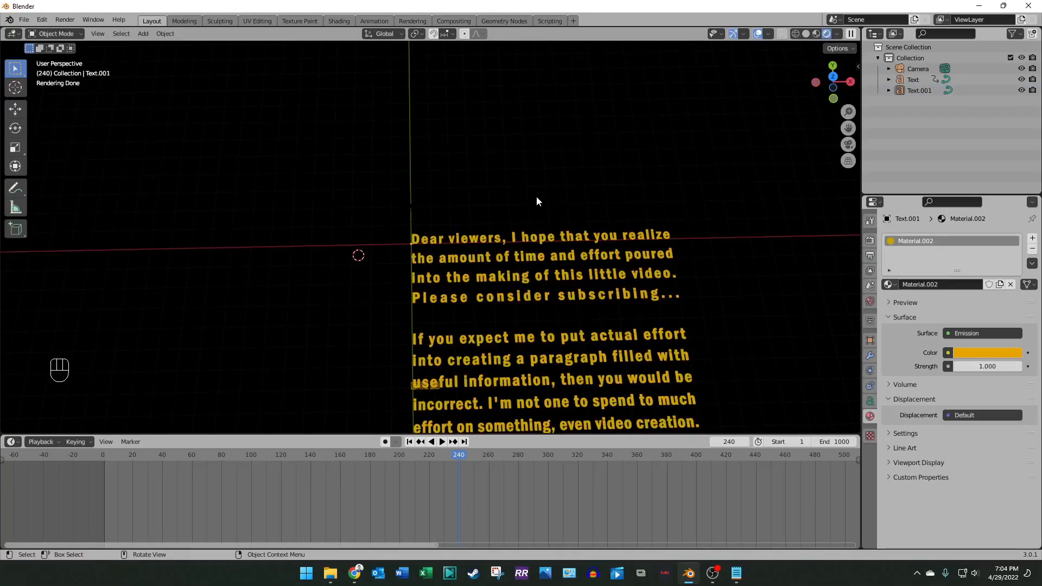
Step: Select the paragraph text and show its transform values in the object properties and in a narrowed viewport sidebar
click(590, 278)
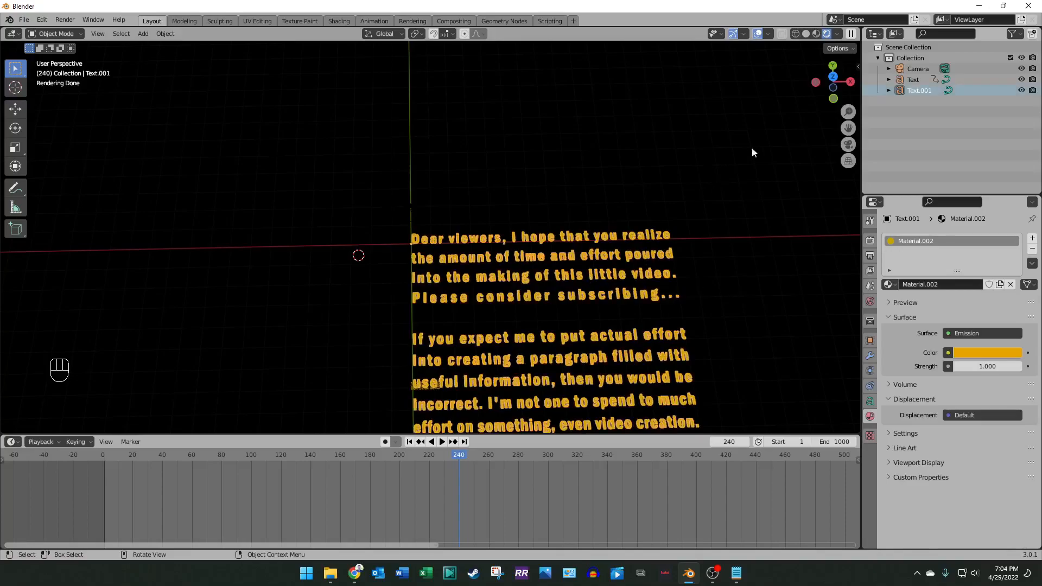
click(870, 339)
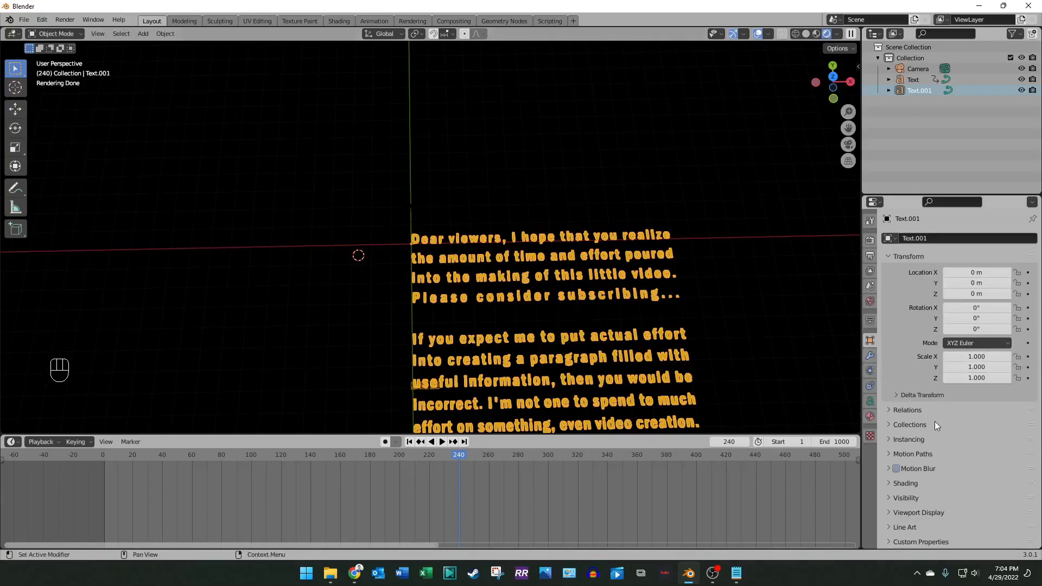
click(857, 66)
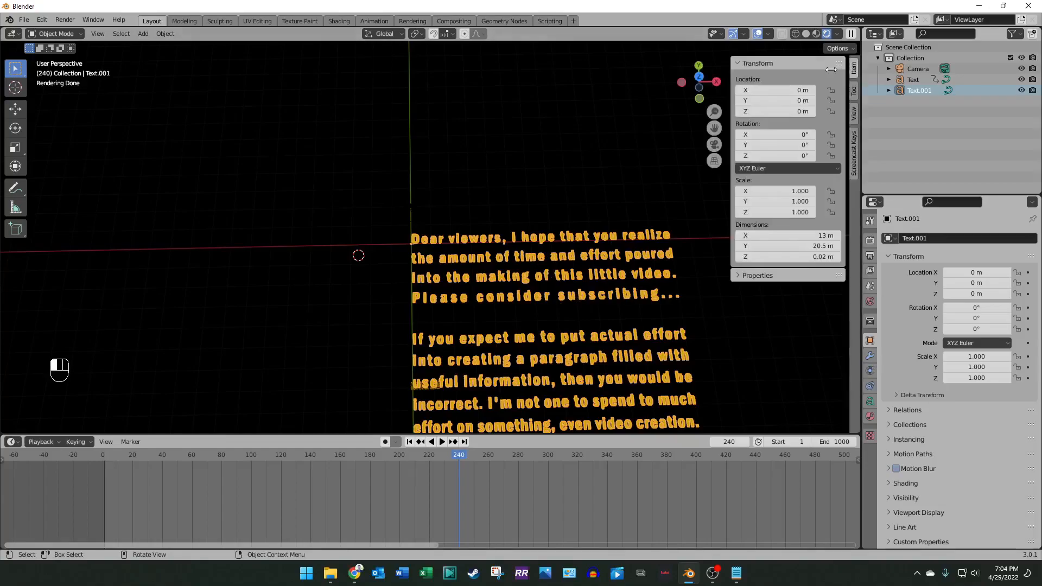
drag(805, 74, 819, 74)
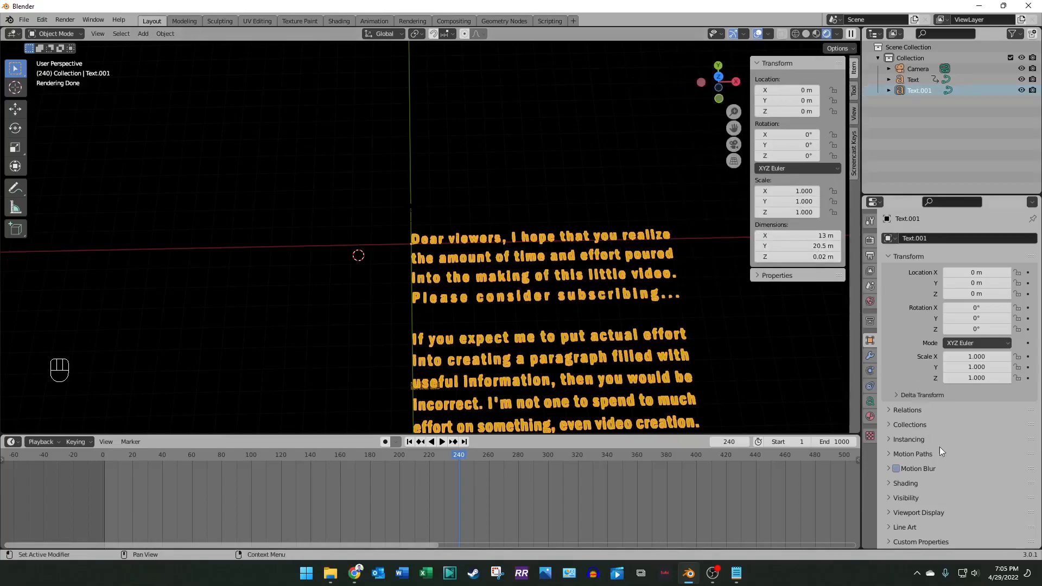
click(889, 406)
click(887, 406)
click(895, 396)
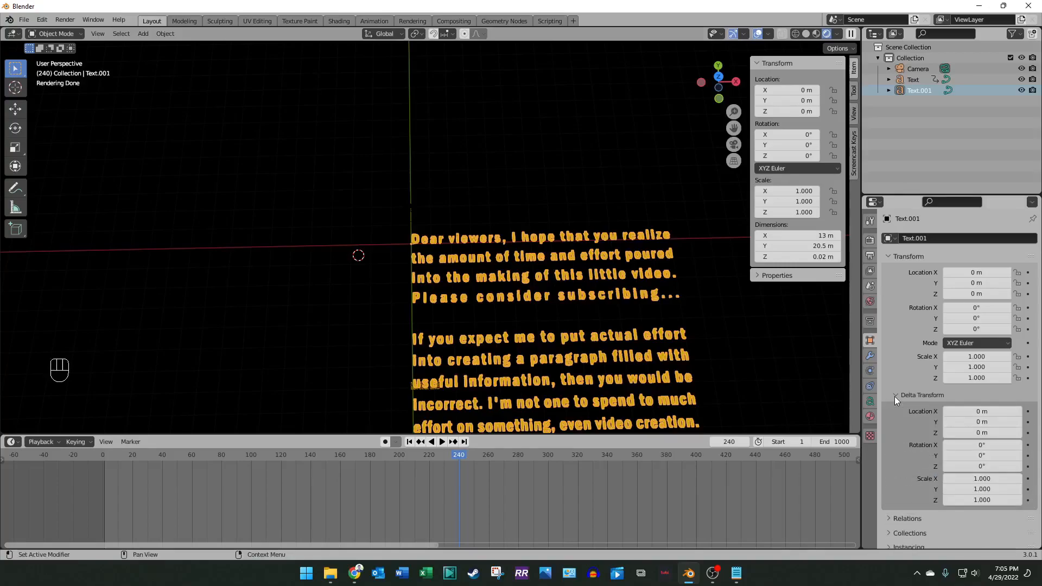
click(894, 396)
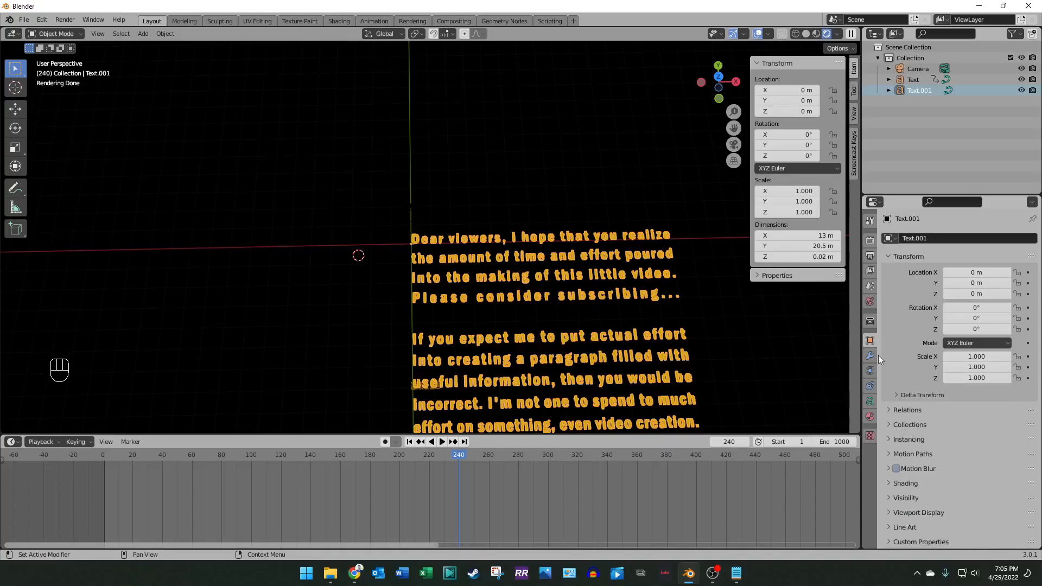
Step: Set the paragraph text's X location to -6.5 m
click(607, 286)
click(607, 286)
click(788, 94)
text(-6)
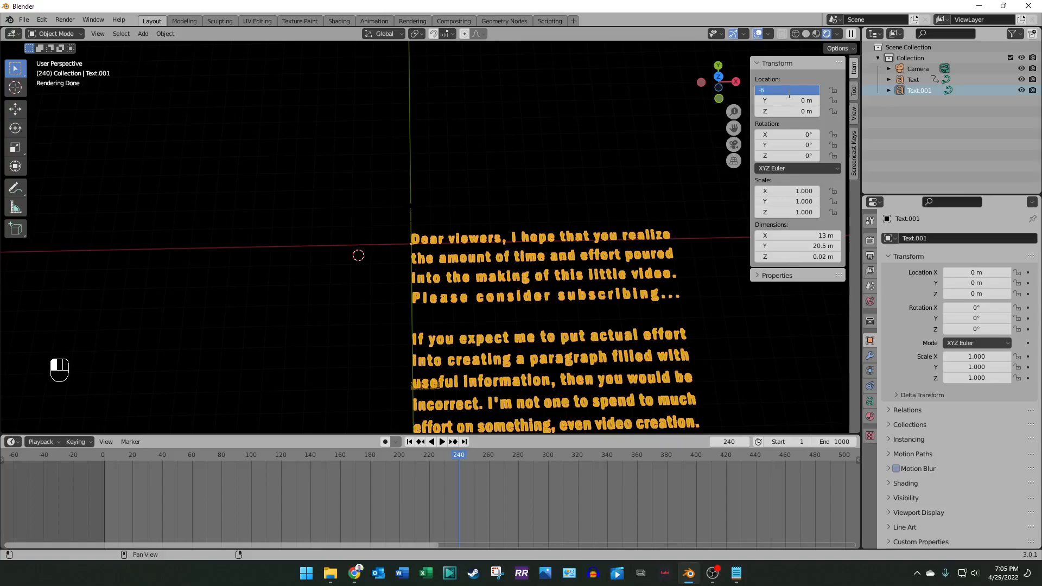
key(Return)
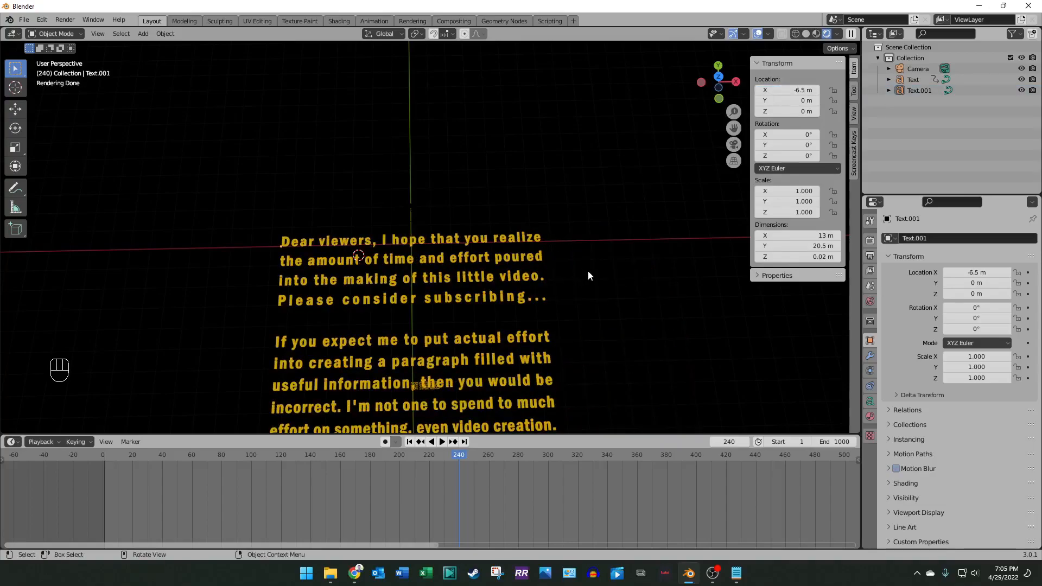
Step: Look through the camera and check how the paragraph text fits within the camera frame
key(KP_0)
scroll(586, 270, down, 5)
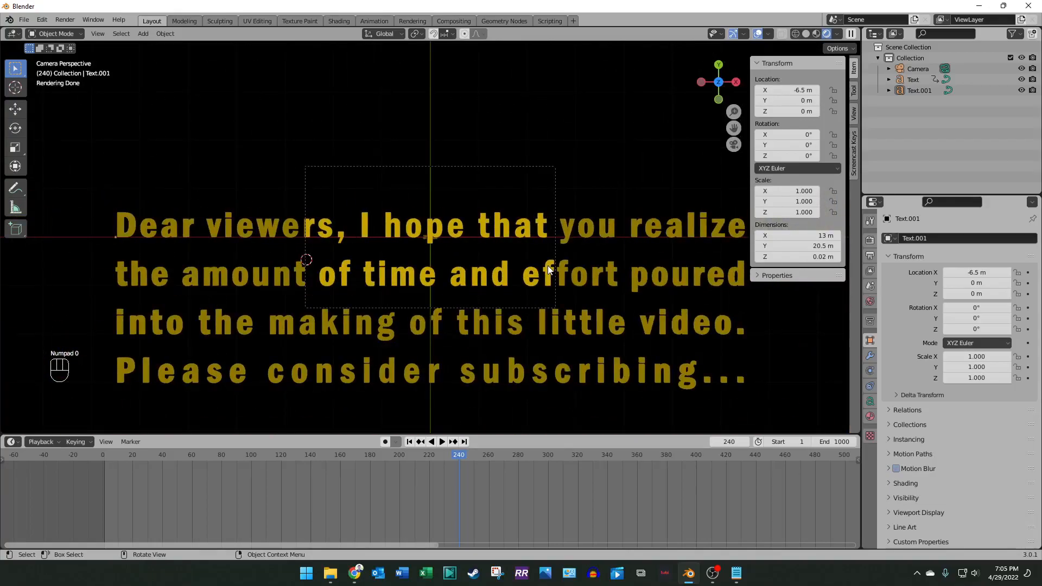
scroll(548, 266, up, 4)
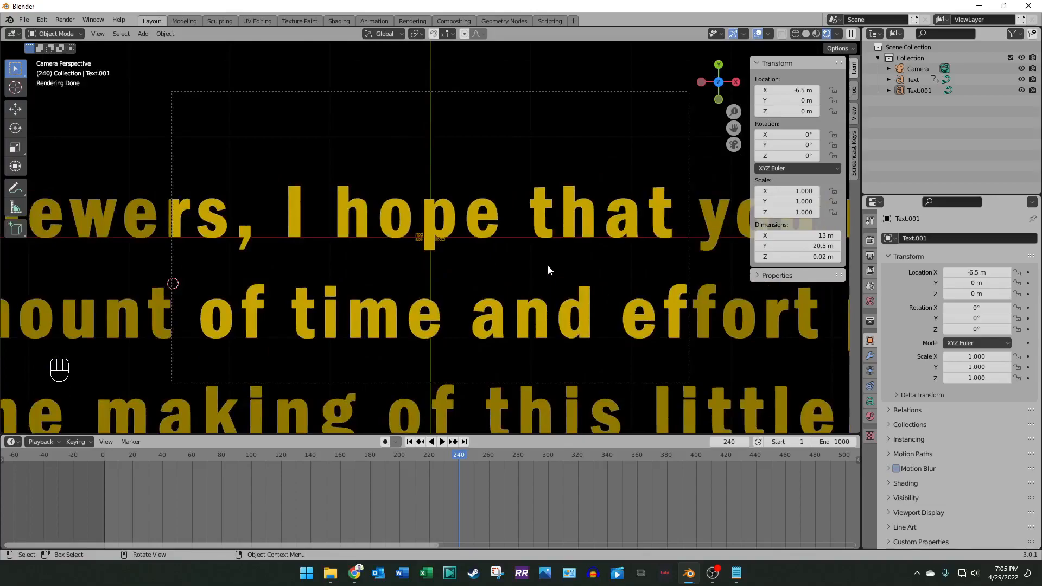
scroll(548, 265, down, 6)
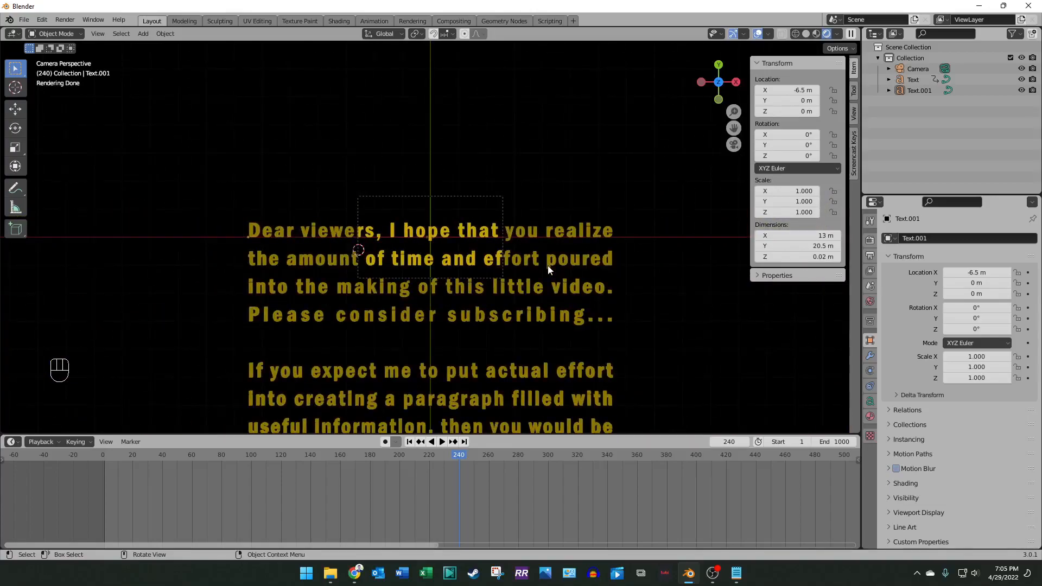
Step: Scale the paragraph text uniformly to 0.520 and set its X location to -6.76/2 m to center it in the camera view
click(548, 266)
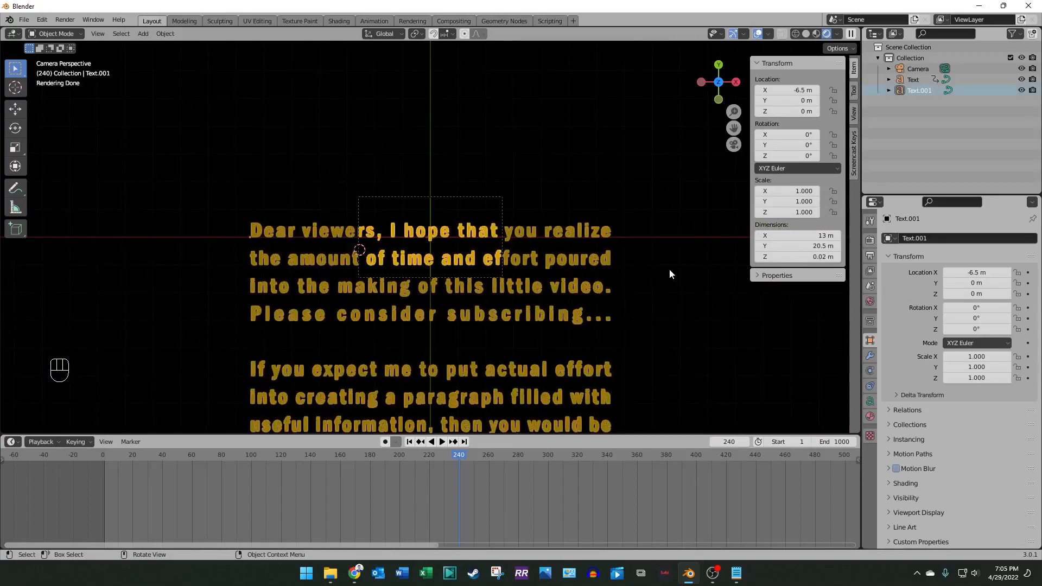
drag(792, 191, 716, 212)
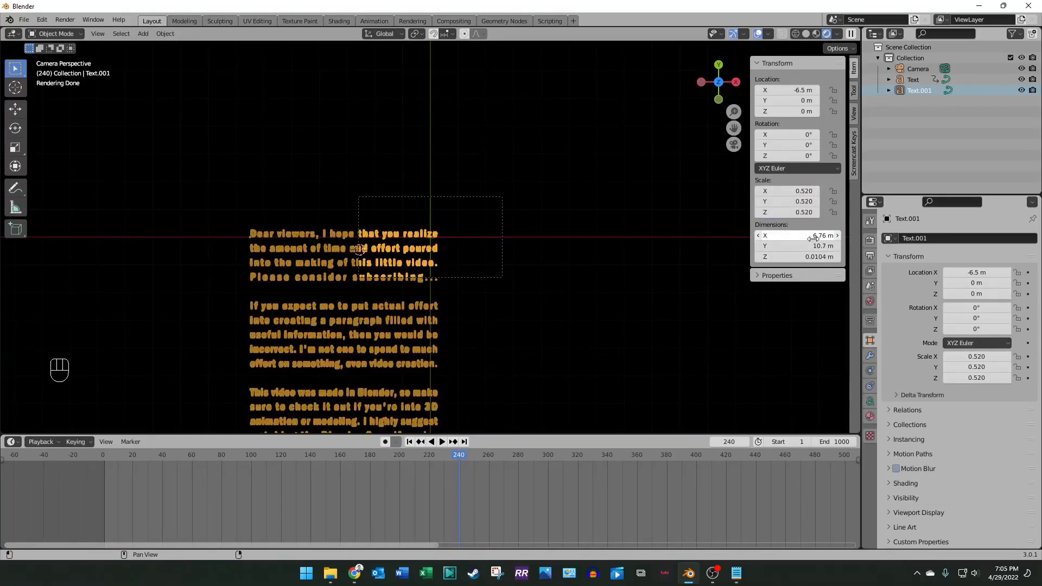
click(789, 93)
text(-6.76)
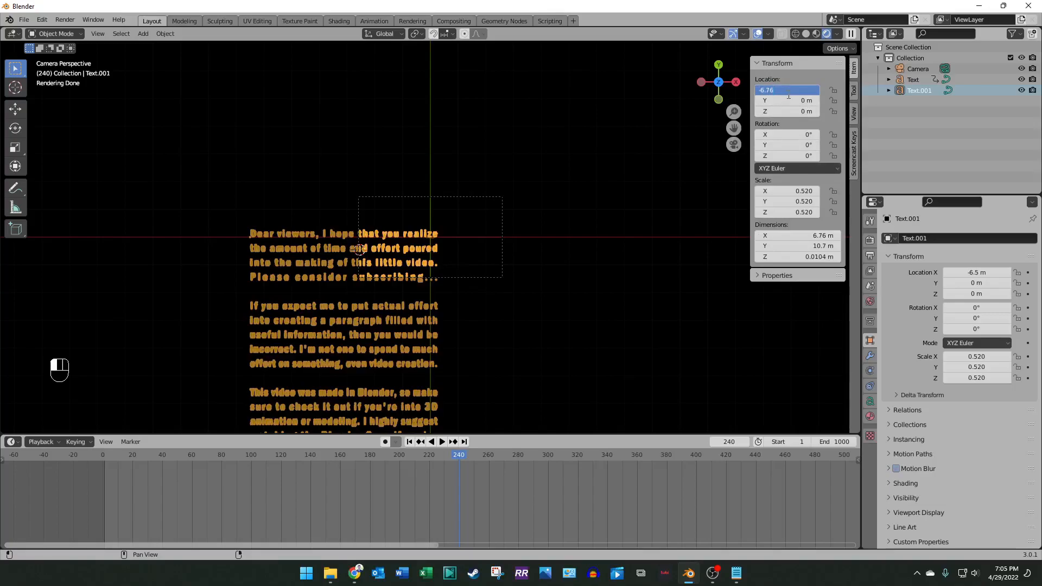
text(/2)
key(Return)
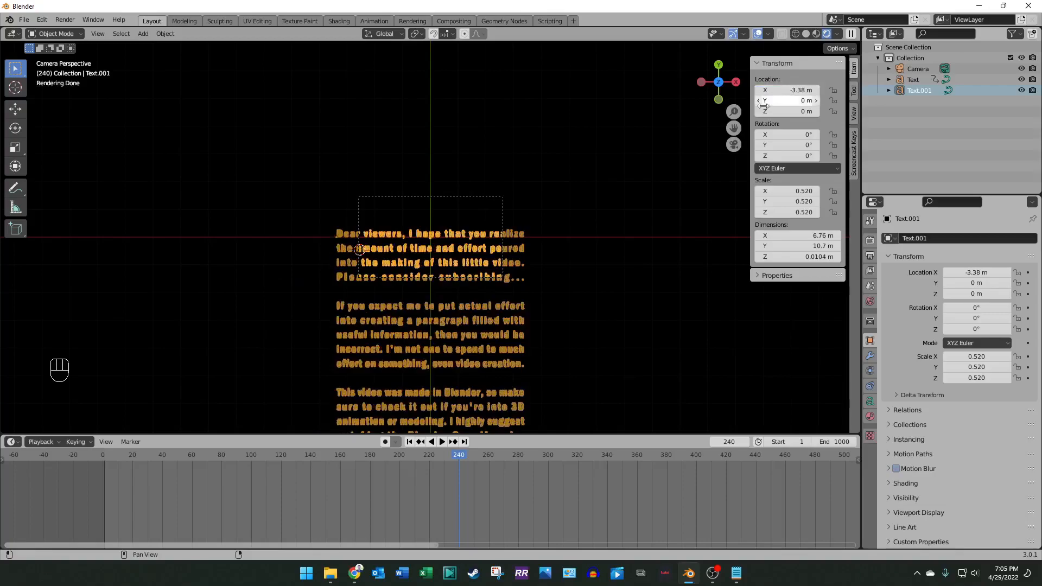
scroll(575, 286, up, 6)
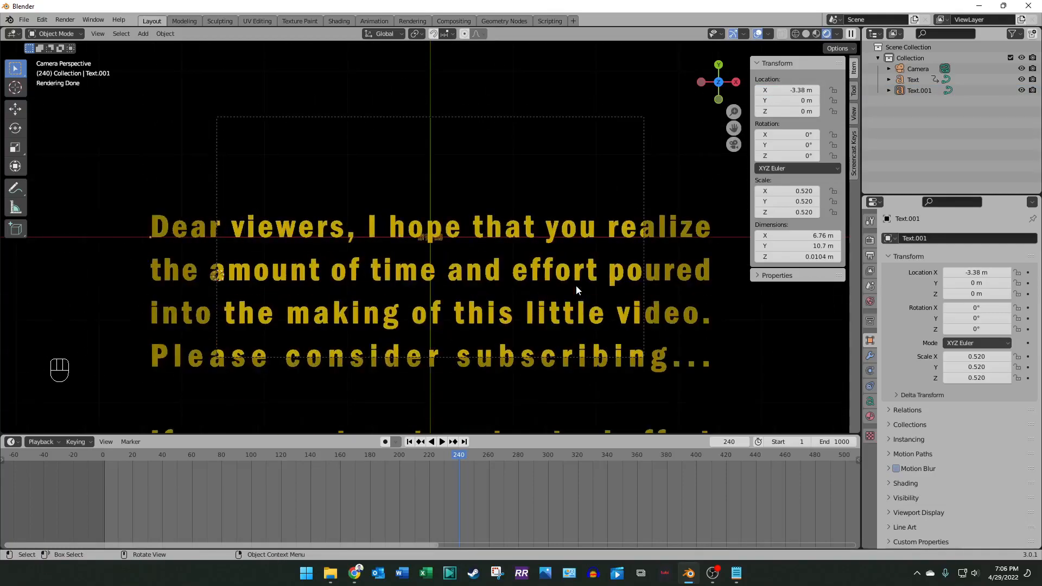
Step: Move the paragraph text with its EPISODE NULL title along the global Y axis to about -0.44 m
click(675, 281)
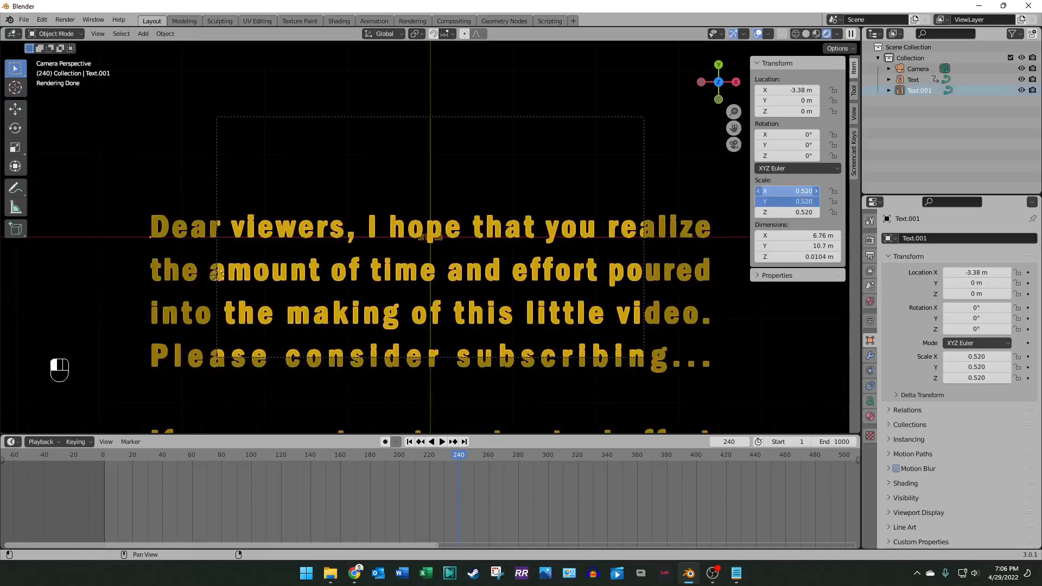
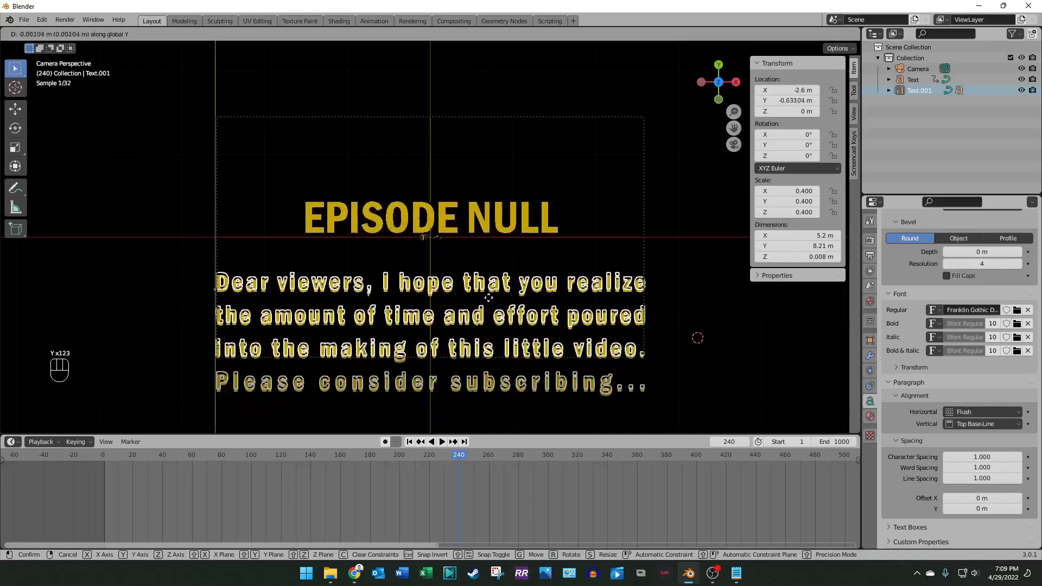
click(545, 302)
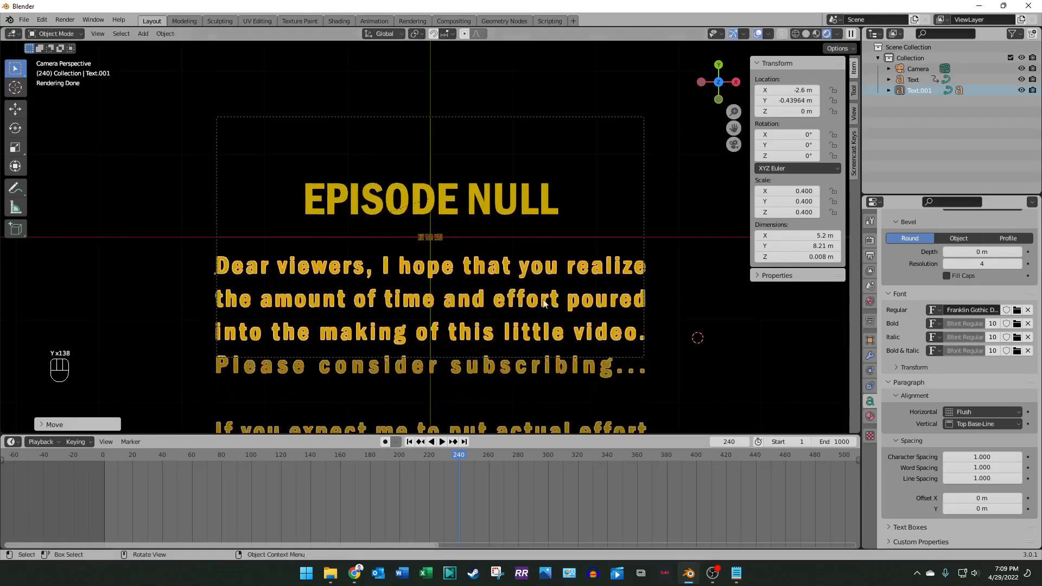
click(675, 278)
click(574, 279)
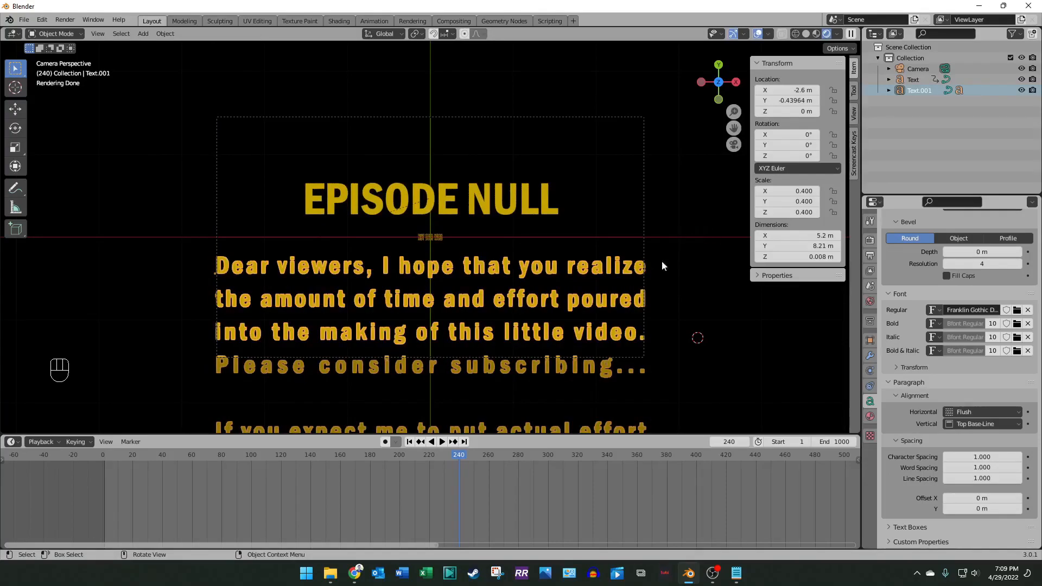
Step: Examine the title and paragraph text from the side in a perspective view, selecting each one in turn
click(719, 85)
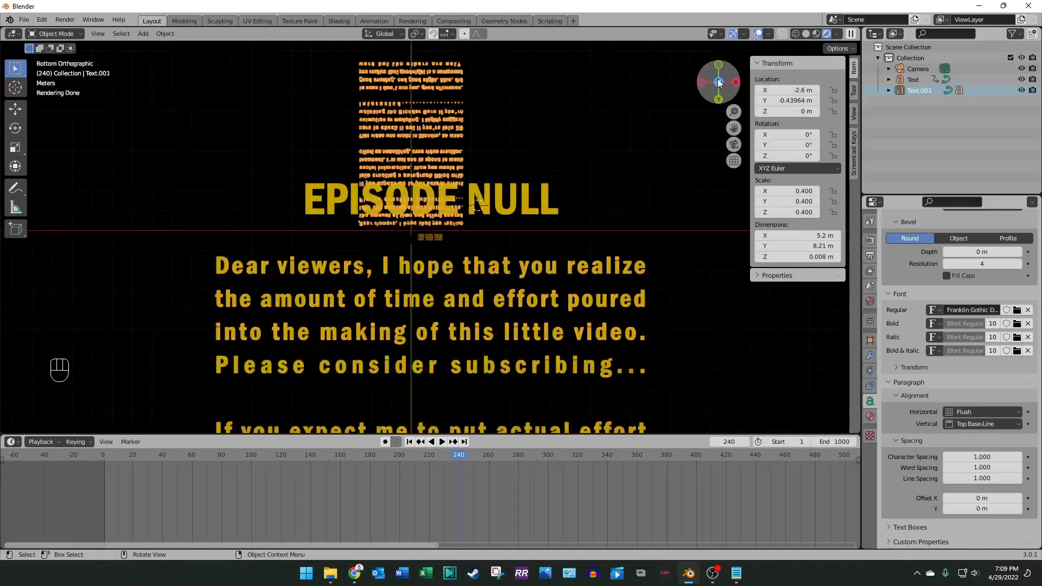
drag(718, 85, 825, 82)
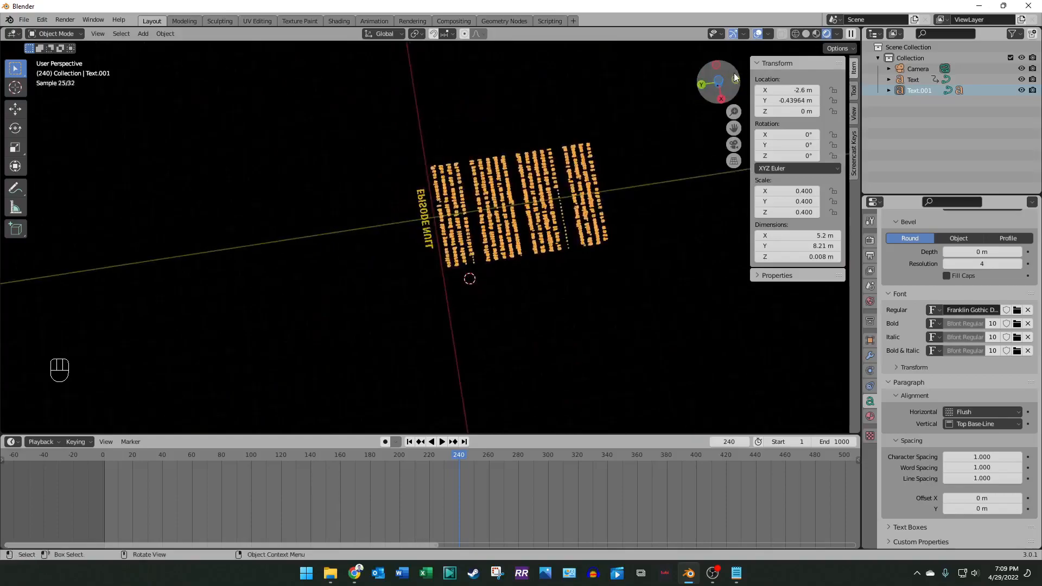
drag(718, 85, 422, 237)
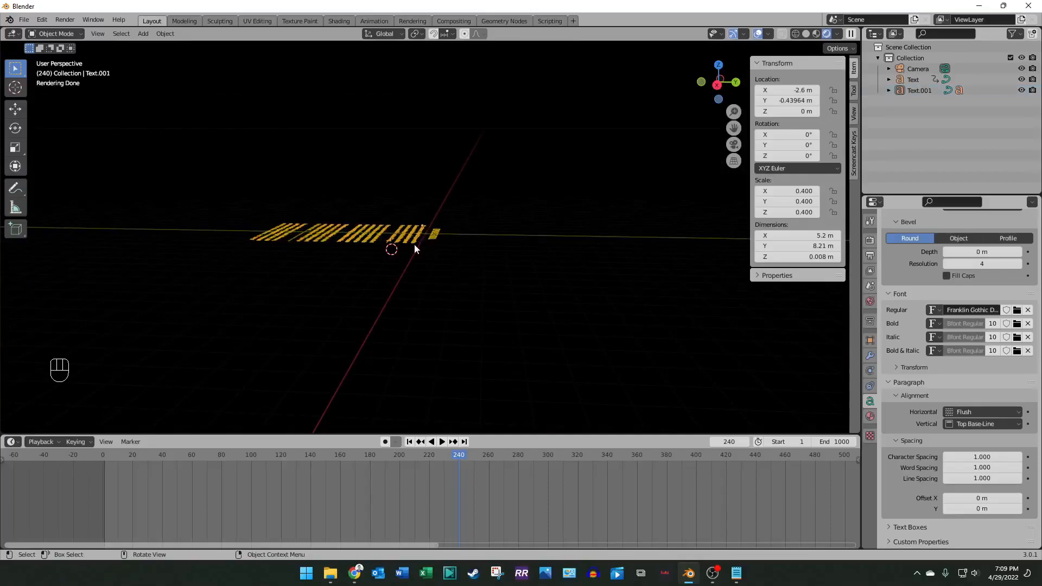
click(435, 238)
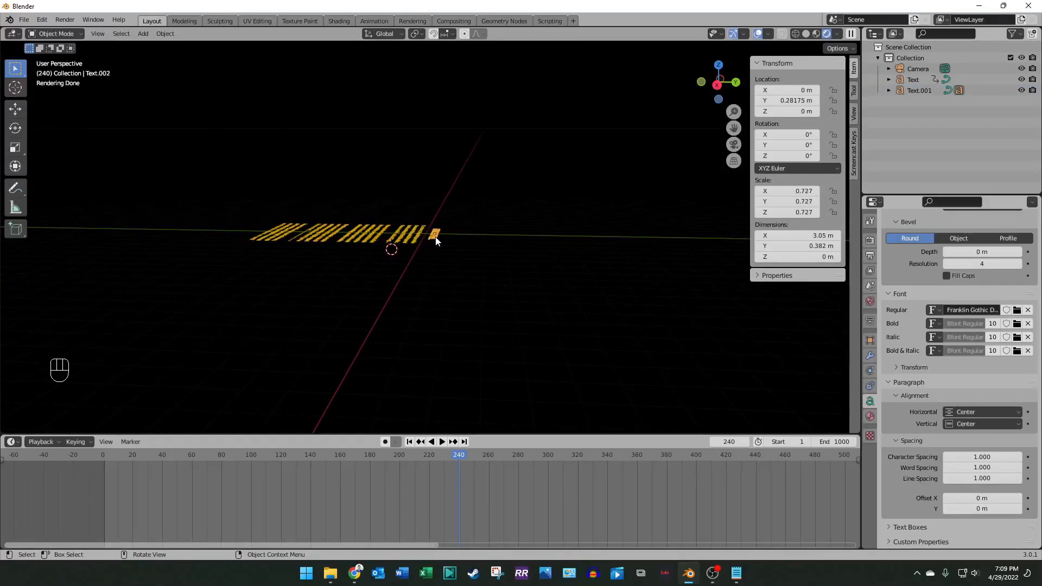
scroll(451, 249, up, 5)
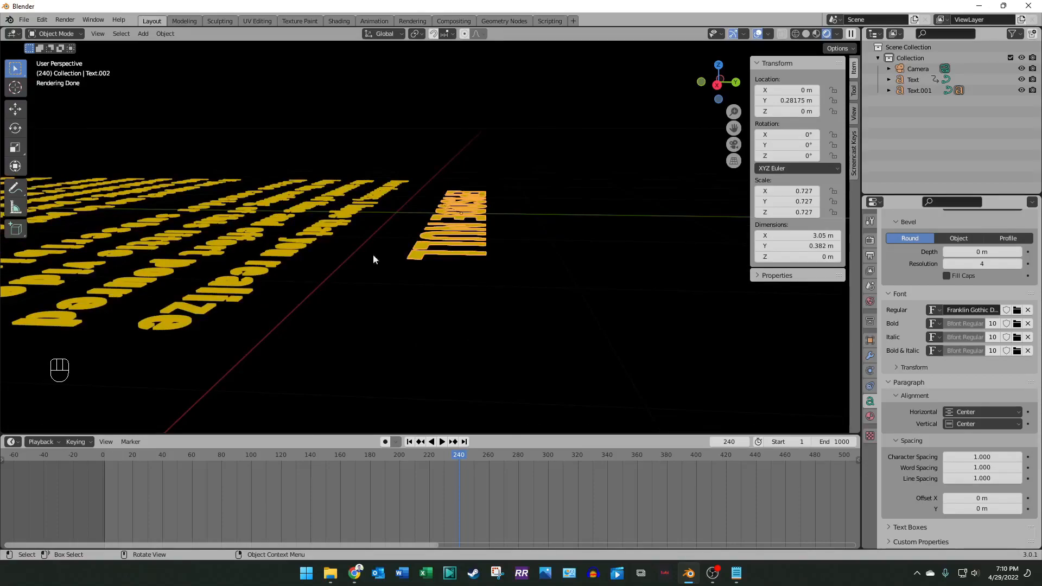
click(258, 261)
click(470, 233)
scroll(413, 296, down, 5)
Step: Tilt the paragraph text by setting its X rotation to -65°
click(387, 236)
mouse_move(787, 135)
mouse_down()
mouse_move(808, 135)
mouse_move(763, 135)
mouse_move(775, 135)
mouse_up()
click(791, 135)
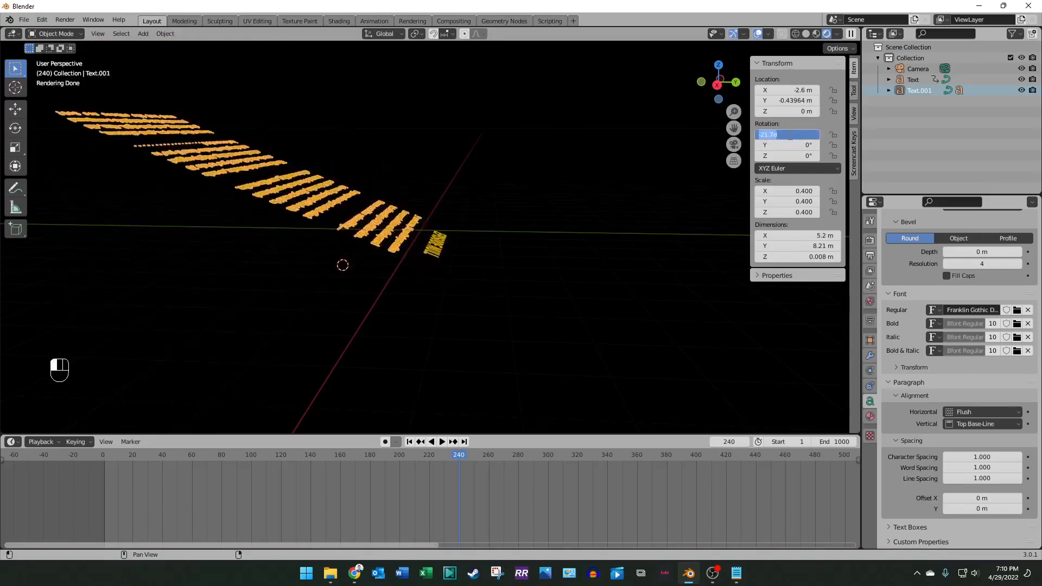
text(-65)
key(Return)
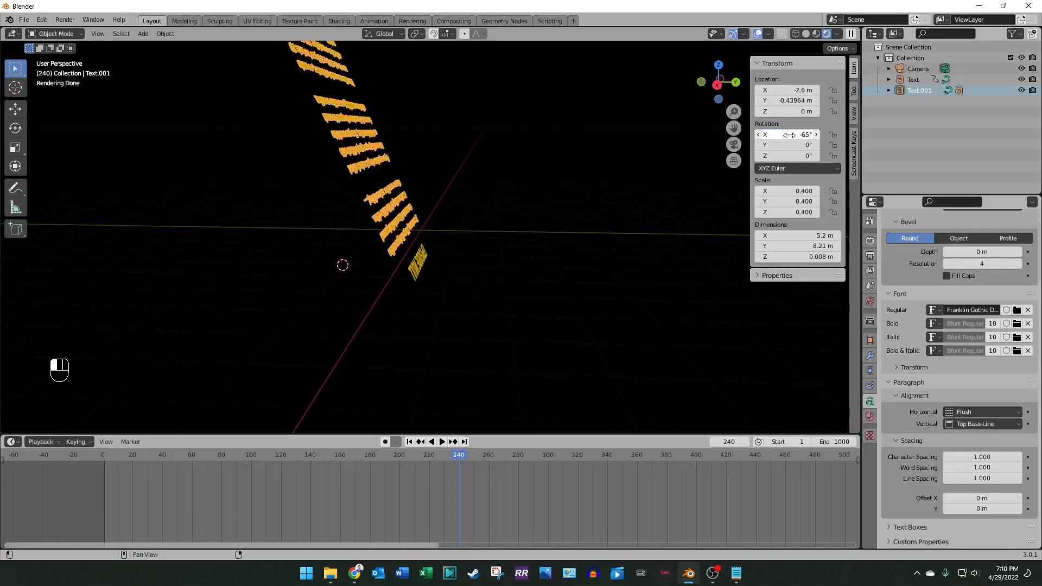
click(630, 272)
Step: Look through the camera and check how the tilted title and paragraph text recede within the frame
key(KP_0)
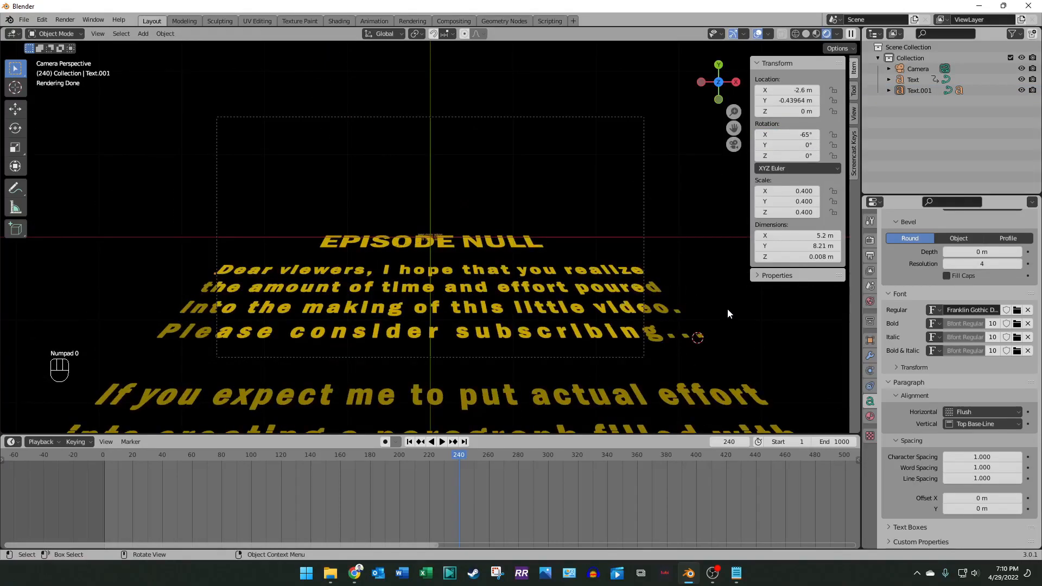
scroll(700, 291, up, 5)
scroll(700, 292, down, 6)
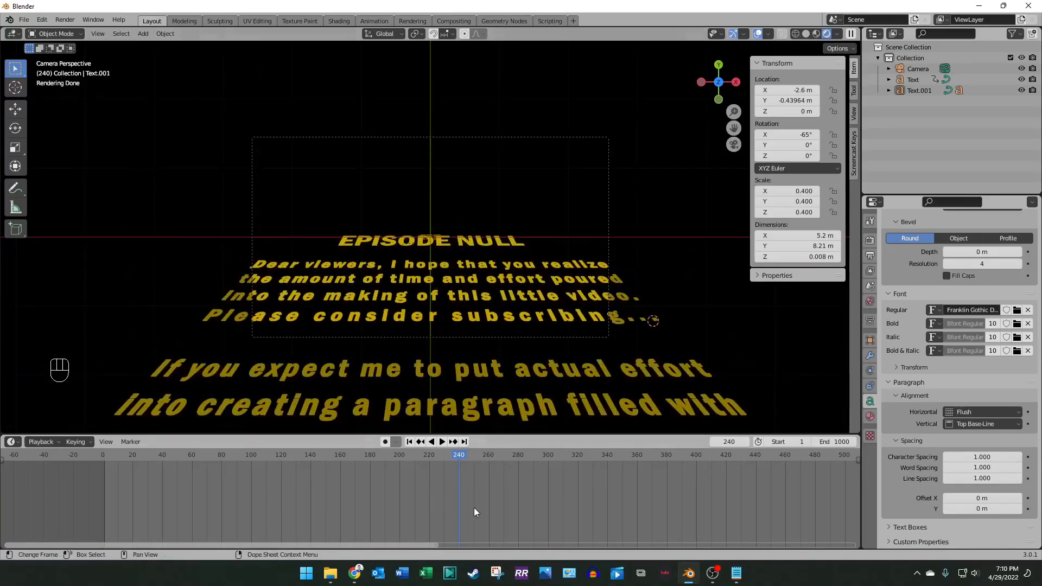
click(442, 247)
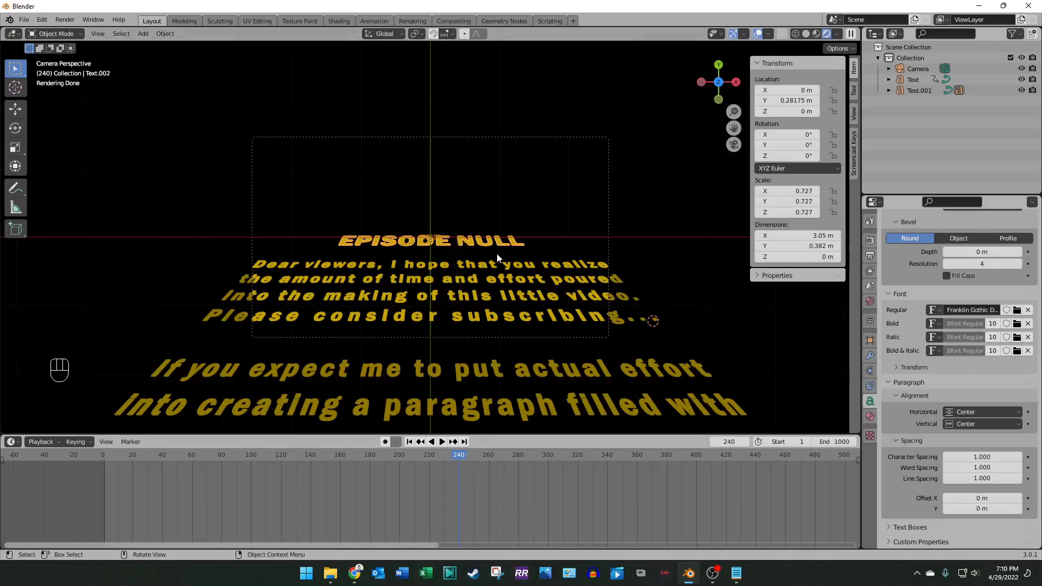
click(460, 251)
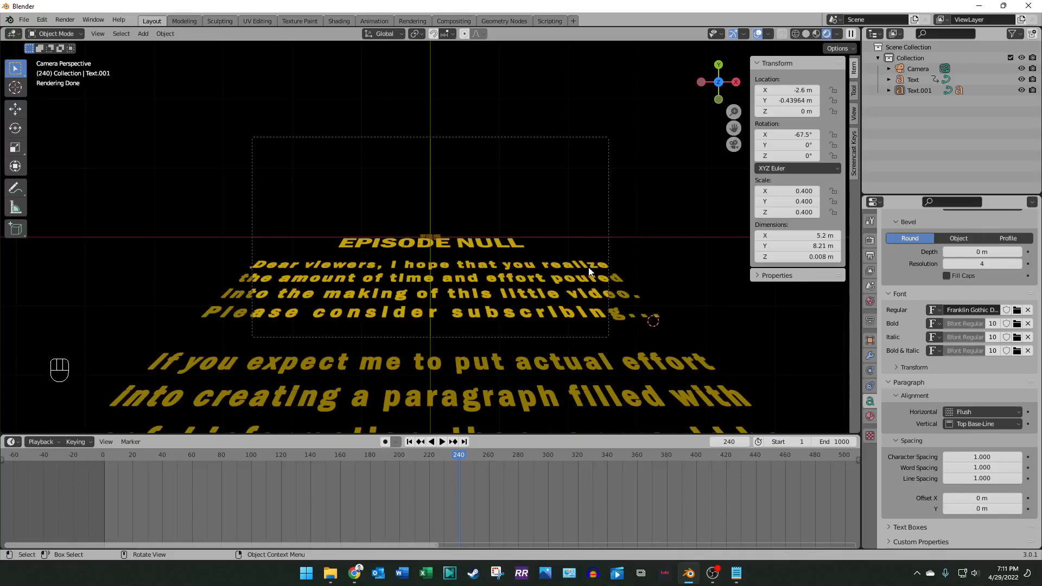
Step: Compare the tilt of the crawl text from the side with its appearance through the camera
click(471, 308)
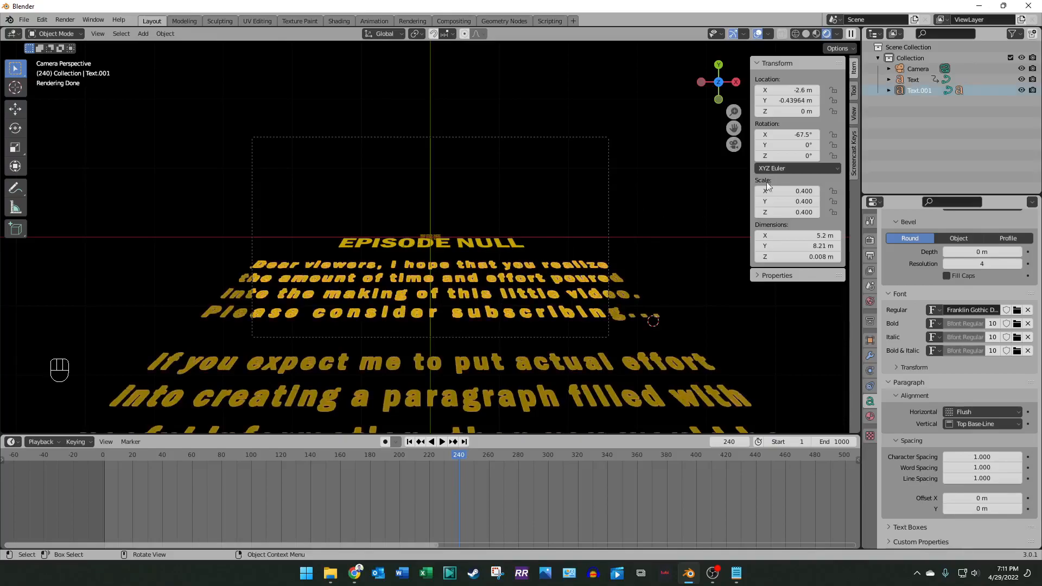
click(623, 211)
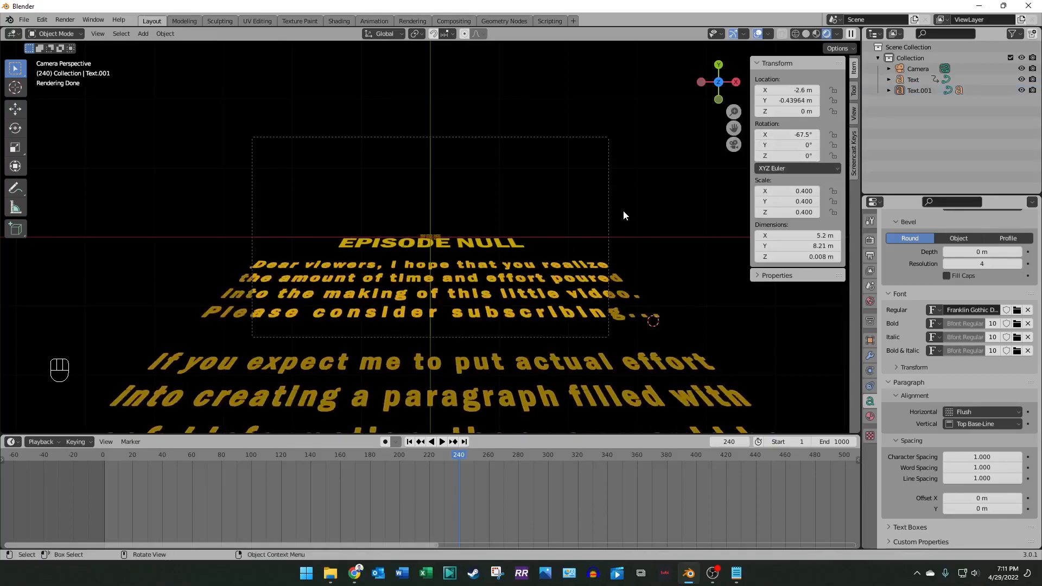
key(KP_0)
scroll(511, 279, down, 6)
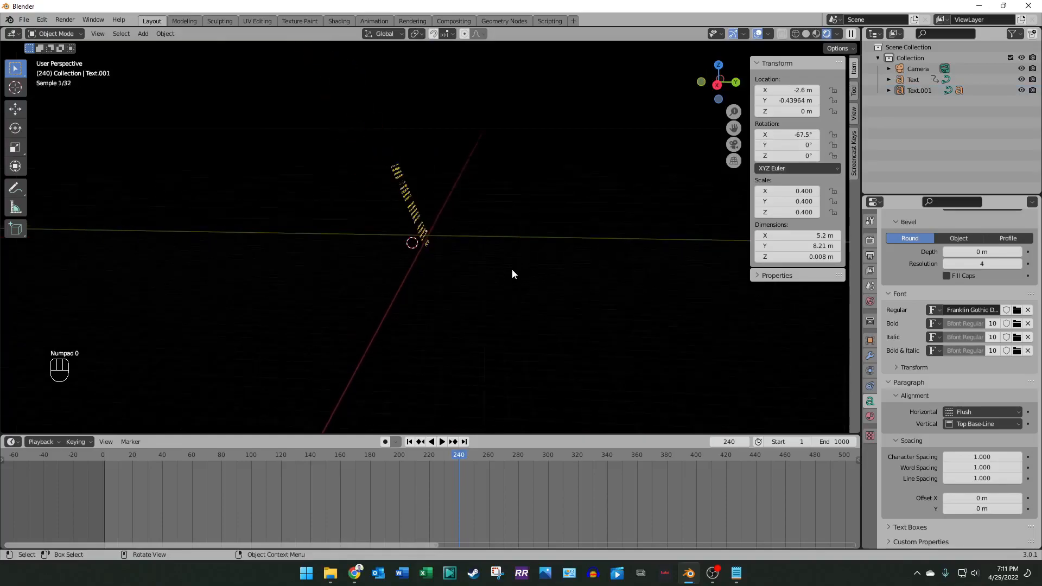
scroll(507, 268, up, 8)
scroll(507, 254, down, 4)
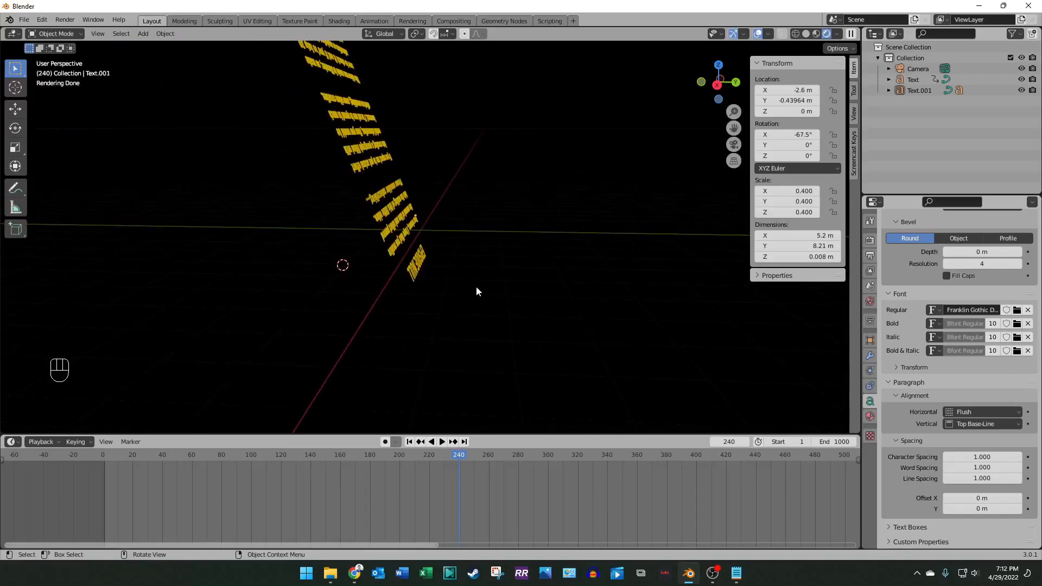
key(KP_0)
Step: Lower the paragraph text's Y location to about -2.25 m, below the camera frame, and keyframe its location at frame 240
click(535, 295)
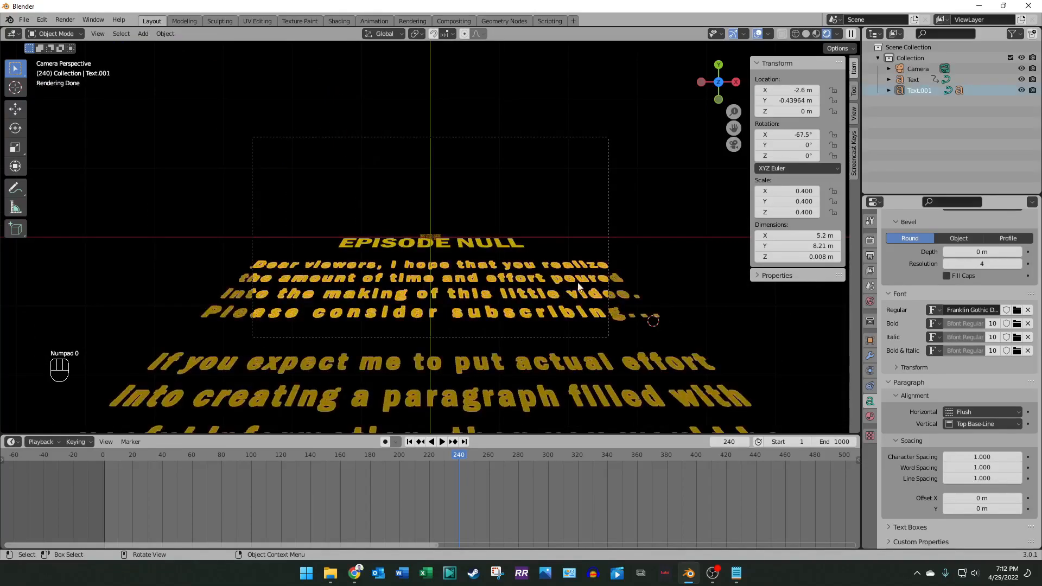
drag(797, 102, 685, 102)
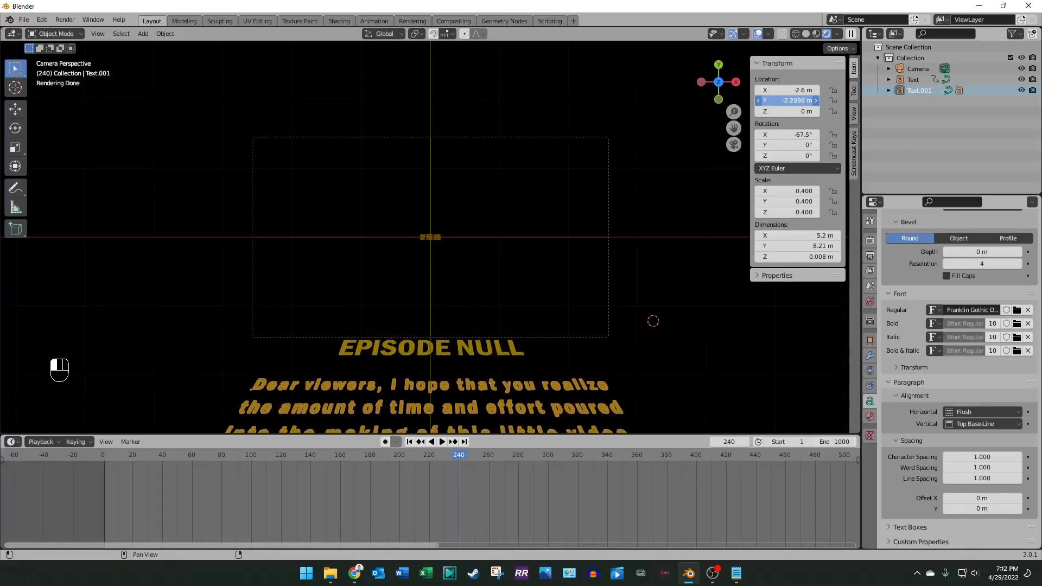
click(701, 279)
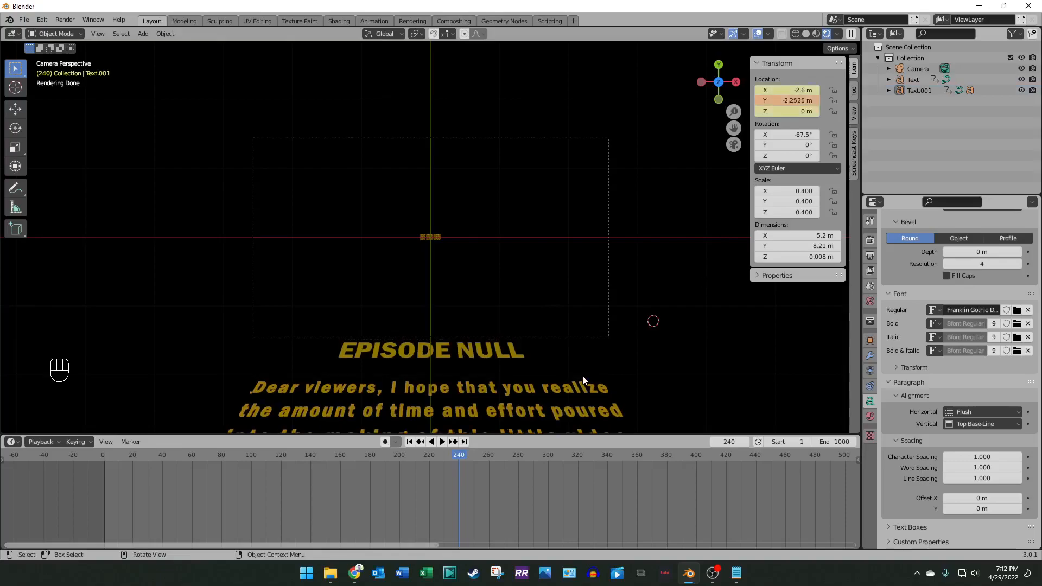
key(i)
Step: Try shifting the paragraph text along Z, and reset its Z location to 0 m
drag(791, 111, 769, 112)
click(783, 111)
text(0)
key(Return)
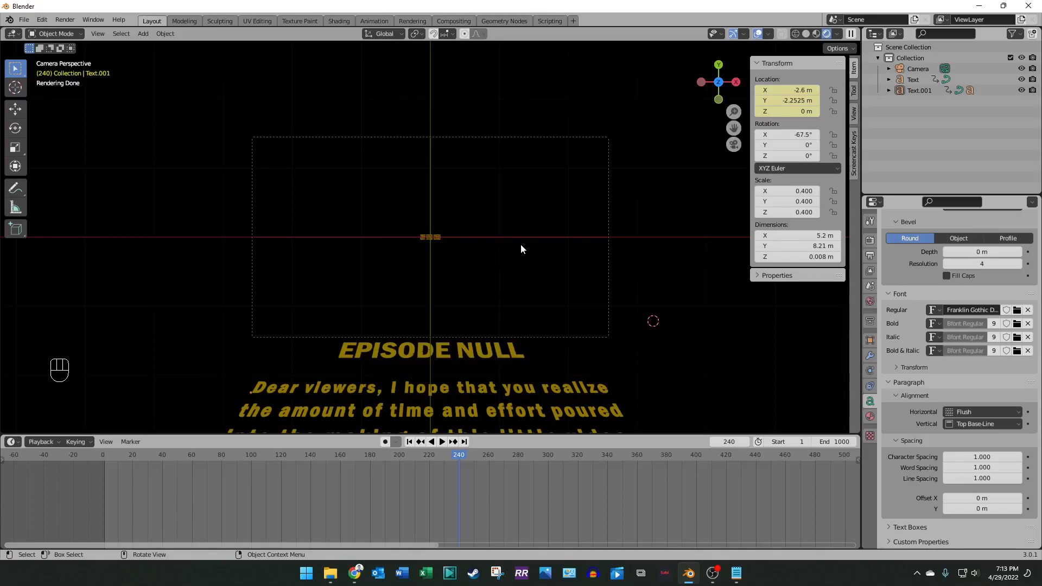
Step: Leave the camera view, use solid shading, and split the 3D viewport into two stacked views above a shorter timeline
key(KP_0)
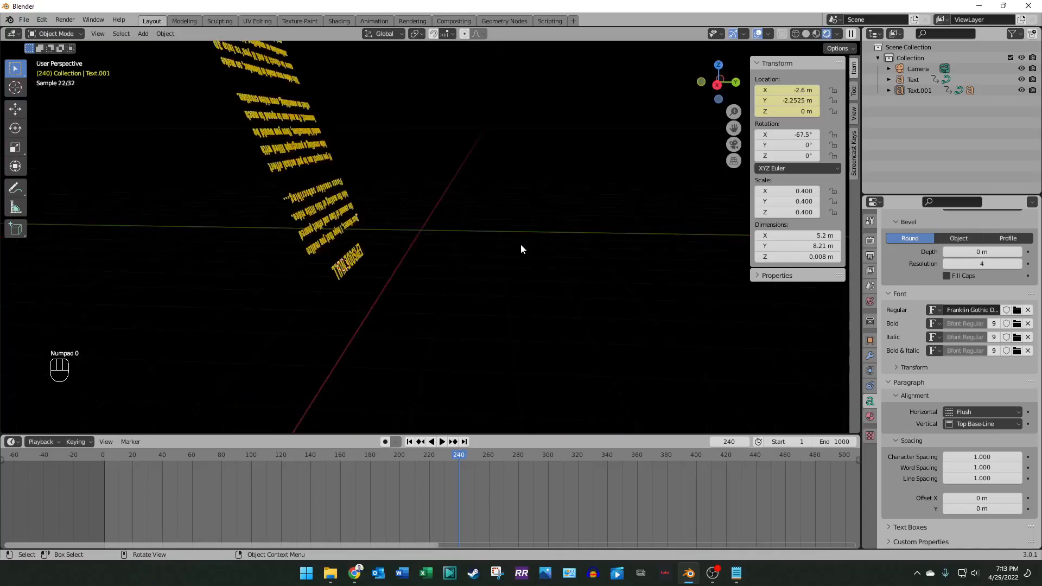
click(806, 33)
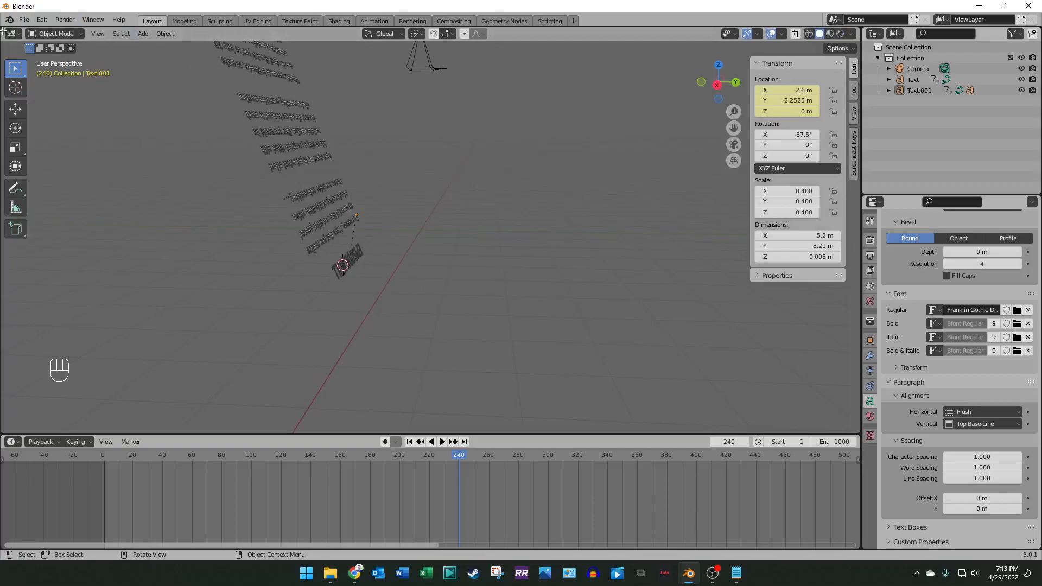
drag(1, 30, 130, 269)
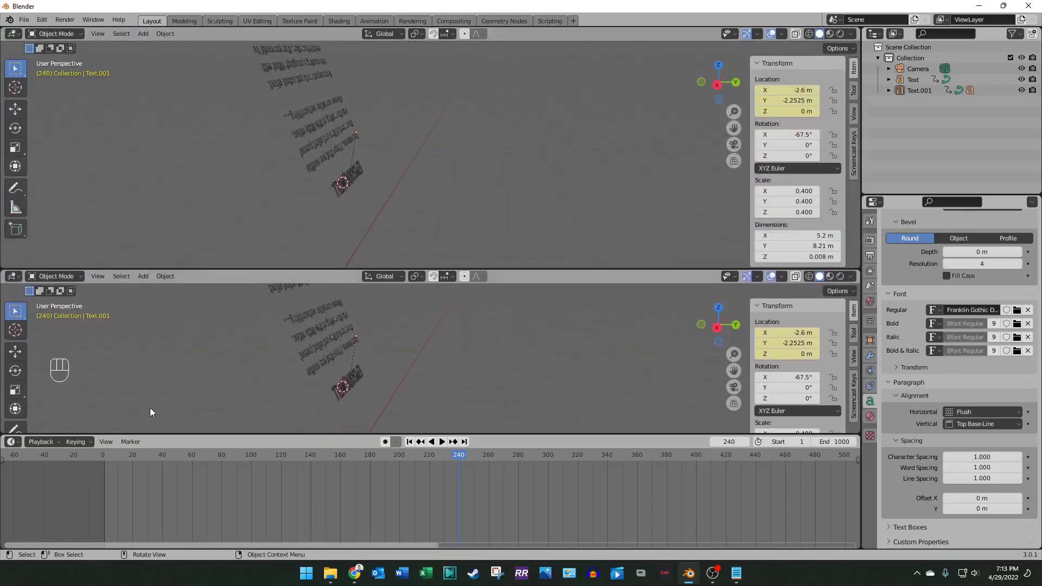
drag(174, 435, 171, 495)
drag(487, 272, 532, 225)
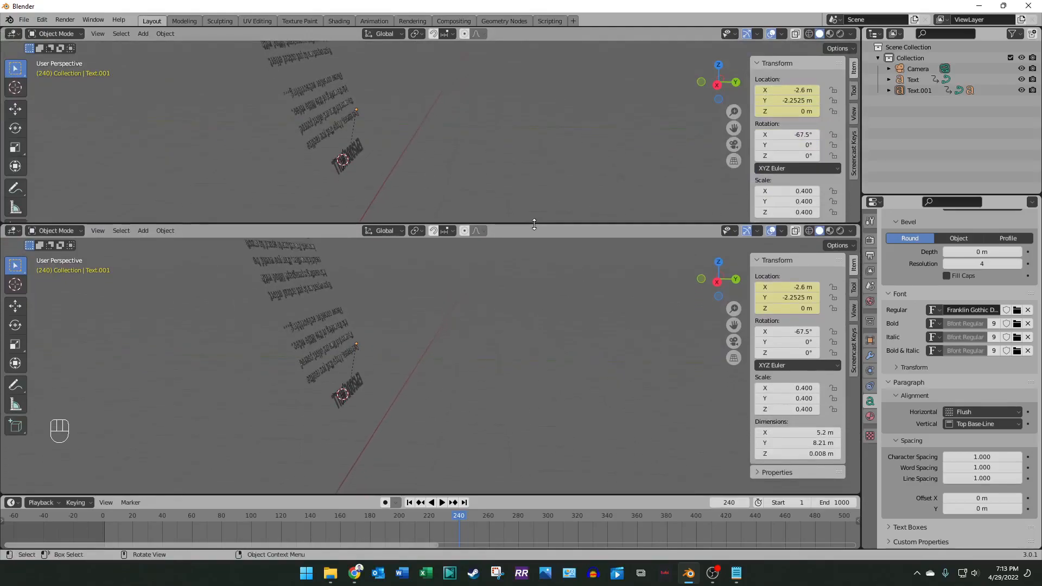
Step: Show the camera view with rendered shading in the lower viewport
key(KP_0)
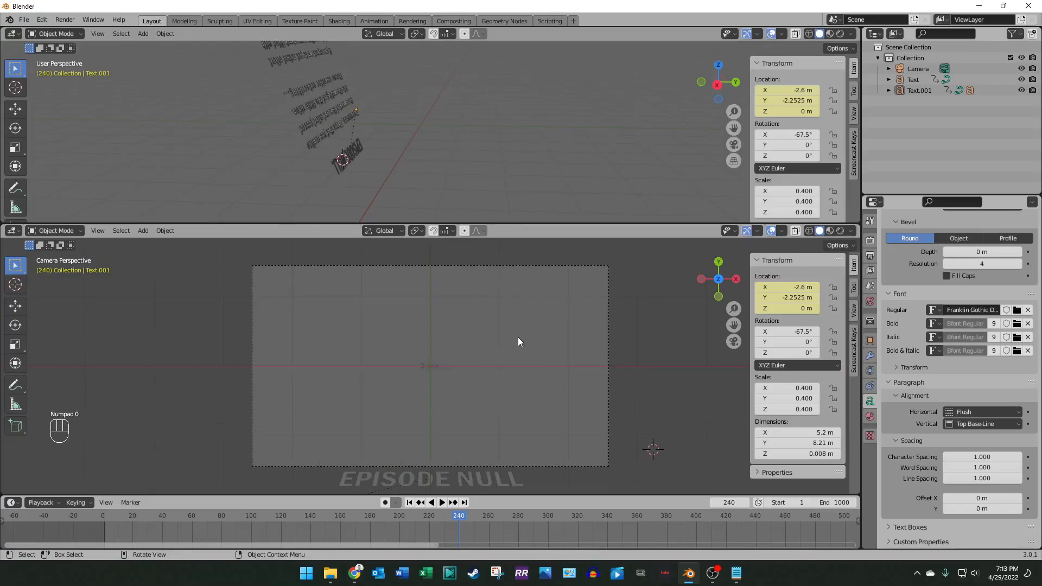
key(z)
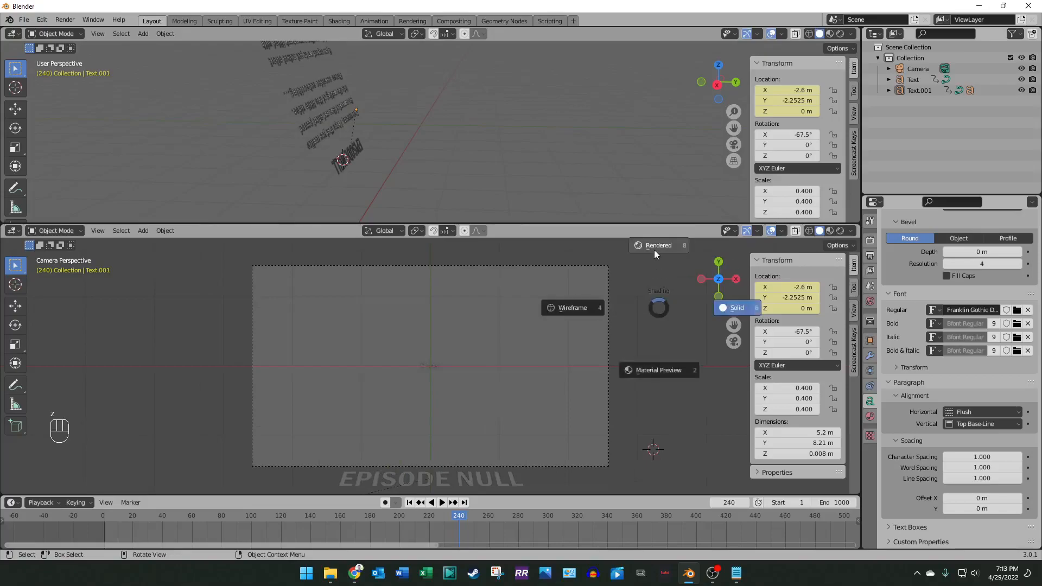
click(654, 246)
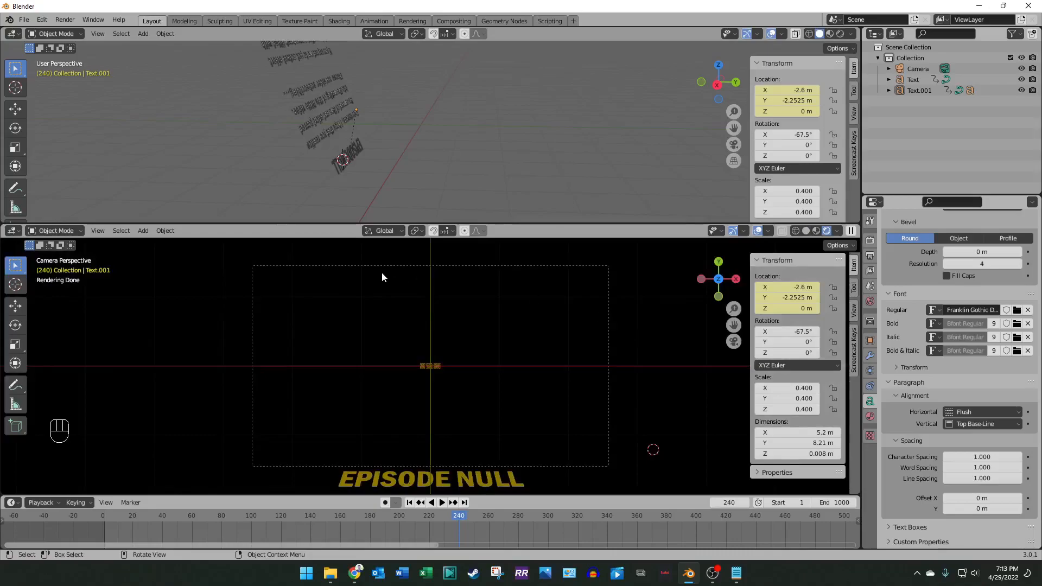
Step: Select the paragraph text and change the transform orientation to Local
click(340, 151)
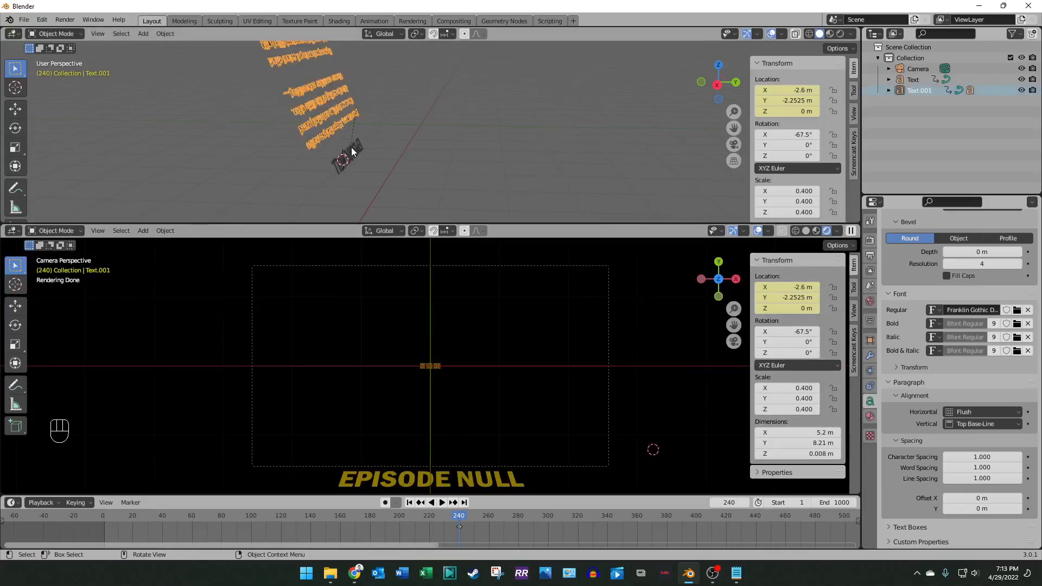
click(396, 35)
click(380, 79)
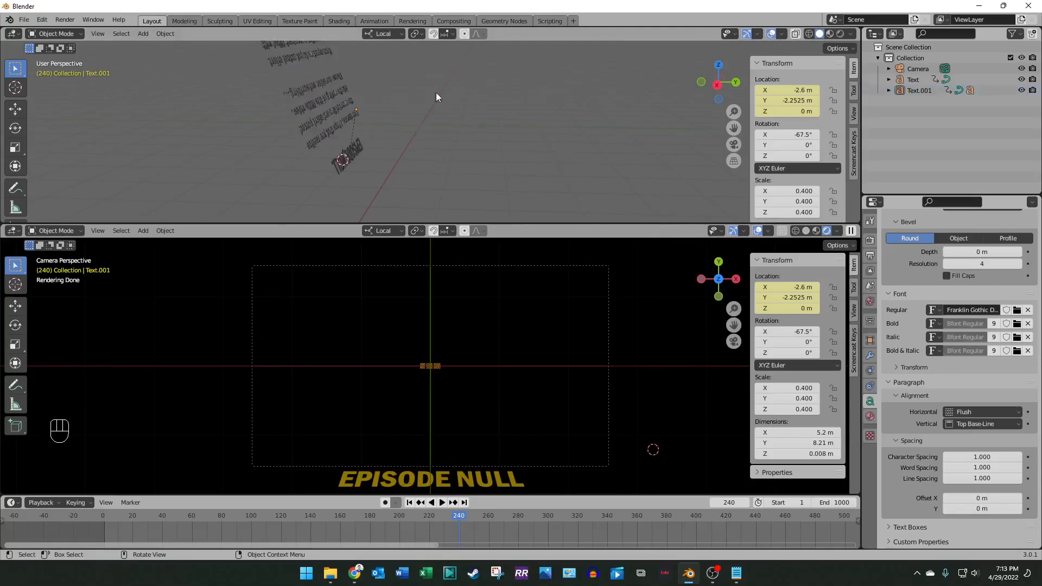
Step: Try adjusting the paragraph text's Y location, undo the change, and reselect the paragraph text
mouse_move(787, 100)
mouse_down()
mouse_move(901, 100)
mouse_move(782, 100)
mouse_up()
key(ctrl+z)
key(ctrl+z)
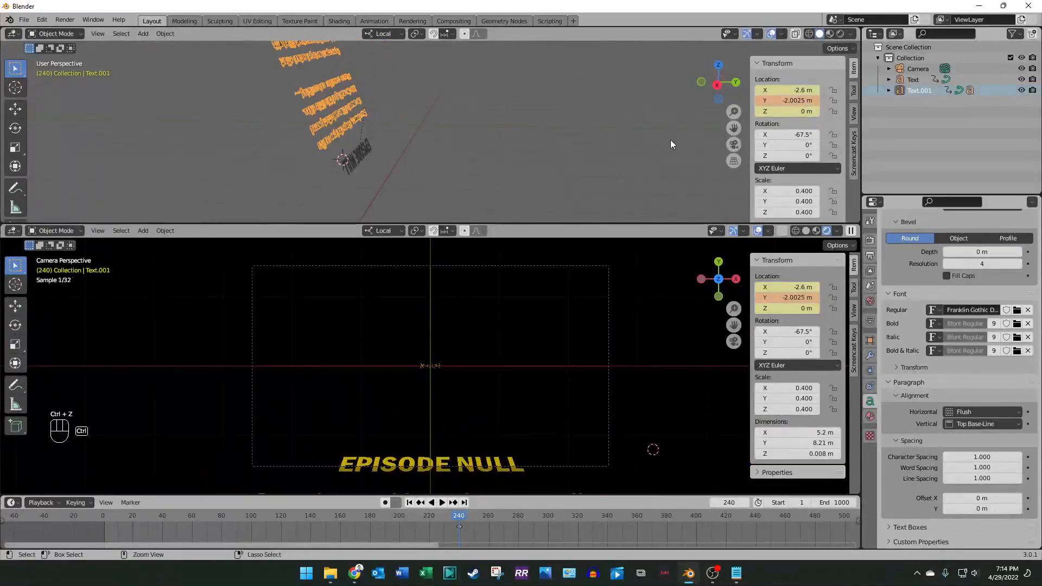
click(630, 126)
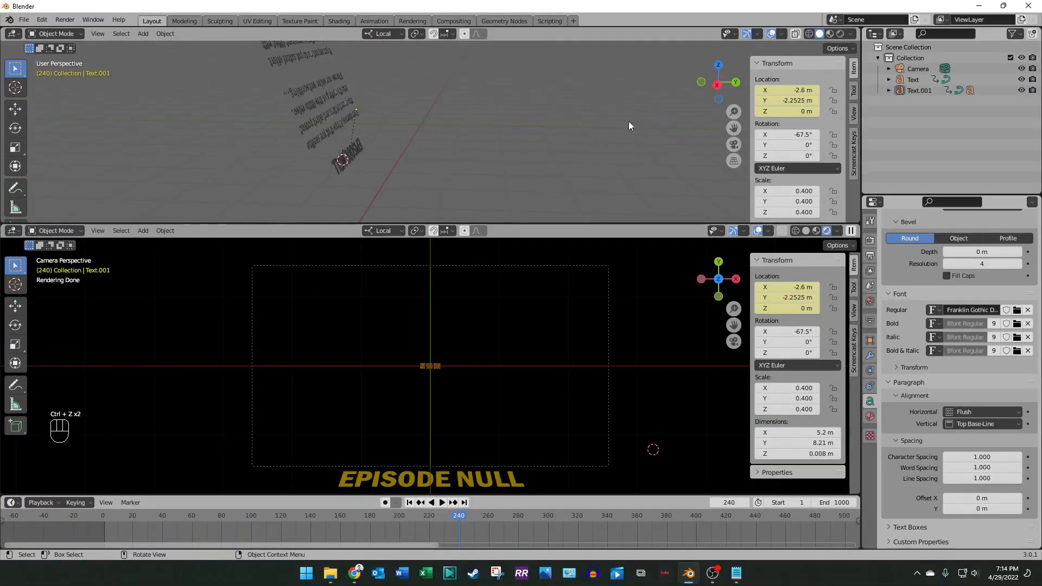
click(321, 117)
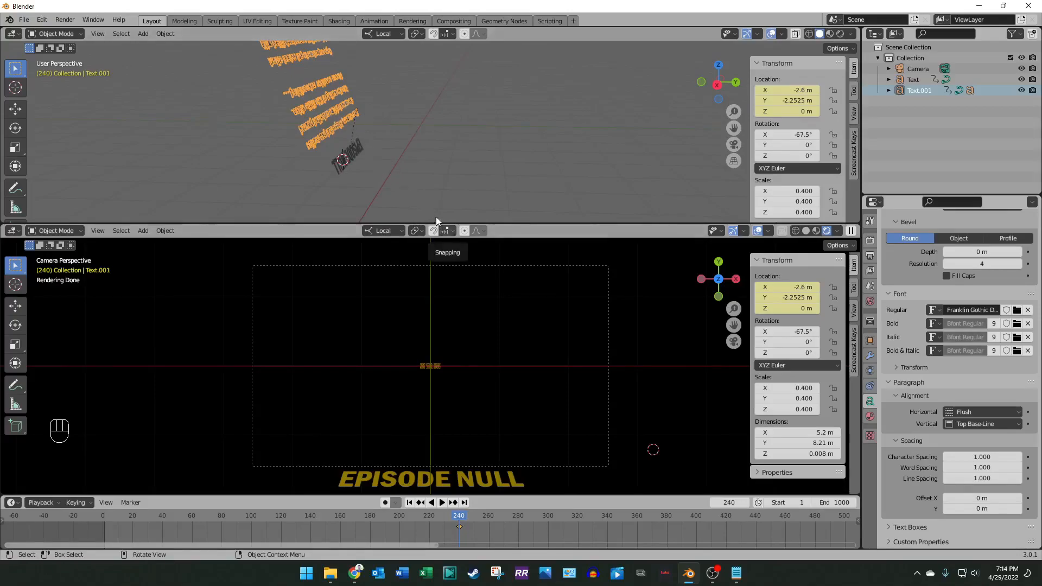
Step: Change the transform orientation to Global and reselect the paragraph text in the upper viewport
click(392, 34)
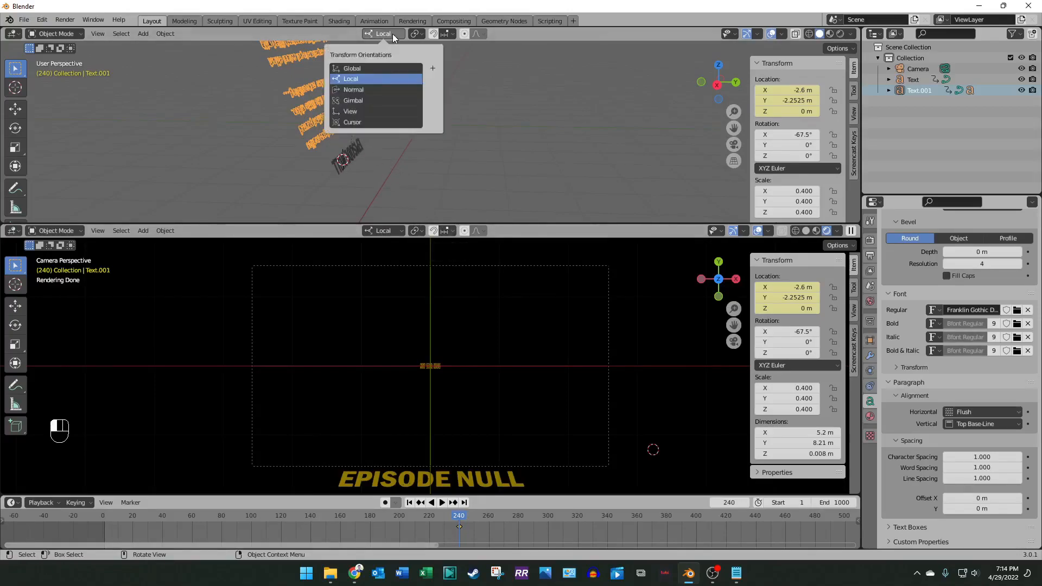
click(393, 34)
click(390, 35)
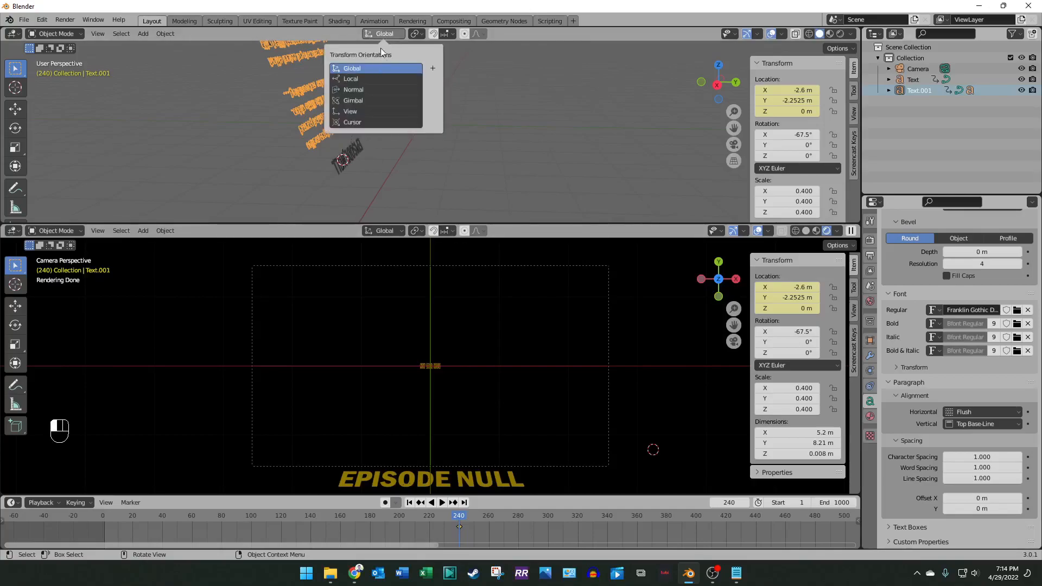
click(352, 68)
click(417, 34)
click(384, 73)
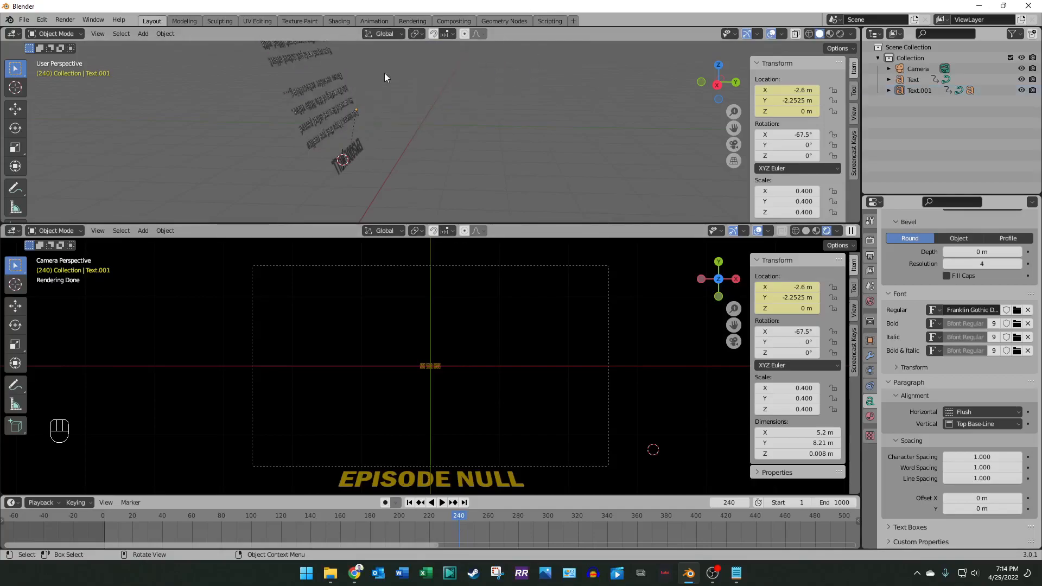
click(334, 96)
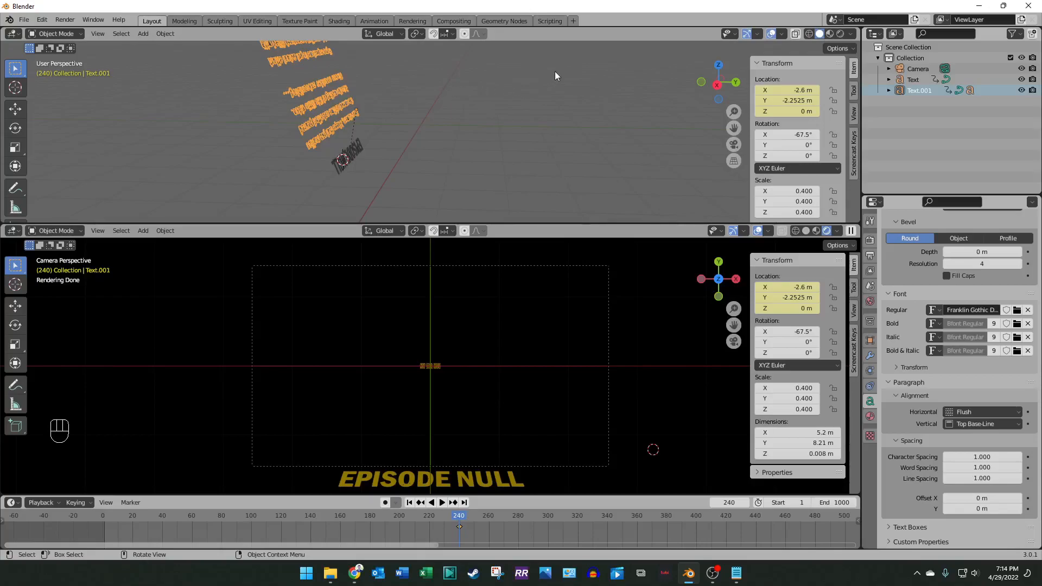
Step: Show the move gizmo in the upper viewport with Local orientation, and reselect the paragraph text
click(838, 48)
click(728, 34)
click(758, 33)
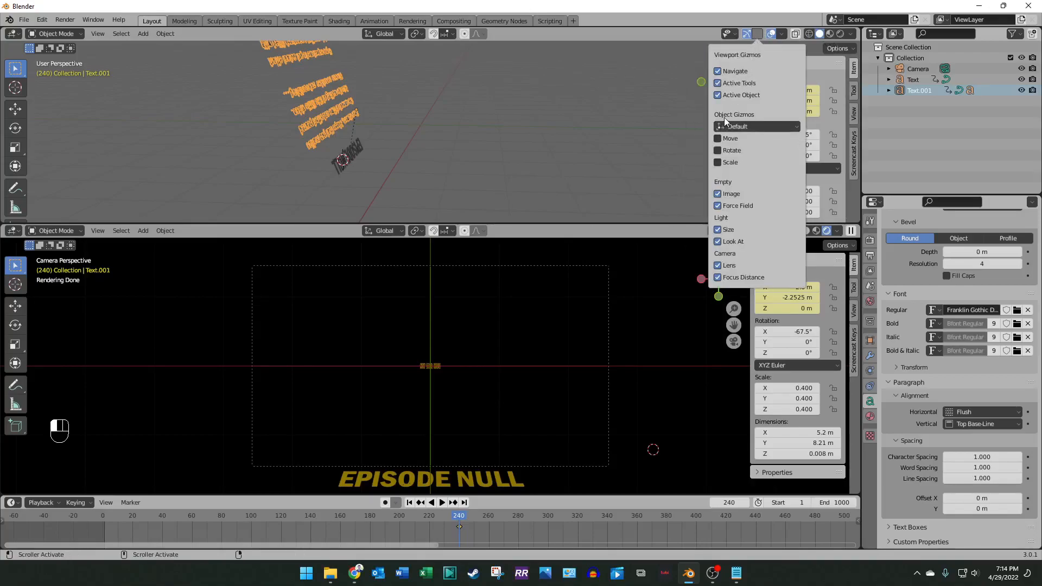
click(742, 126)
click(744, 169)
click(722, 138)
click(530, 157)
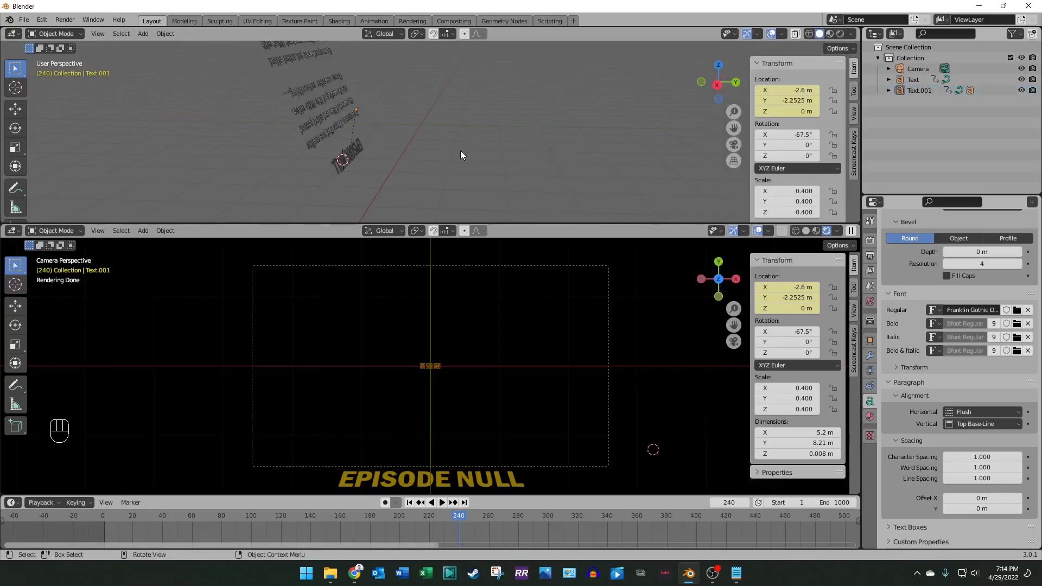
click(344, 110)
Step: Try adjusting the paragraph text's Y location, undo it, and try moving the text along its local Y axis
drag(790, 101, 798, 101)
key(ctrl+z)
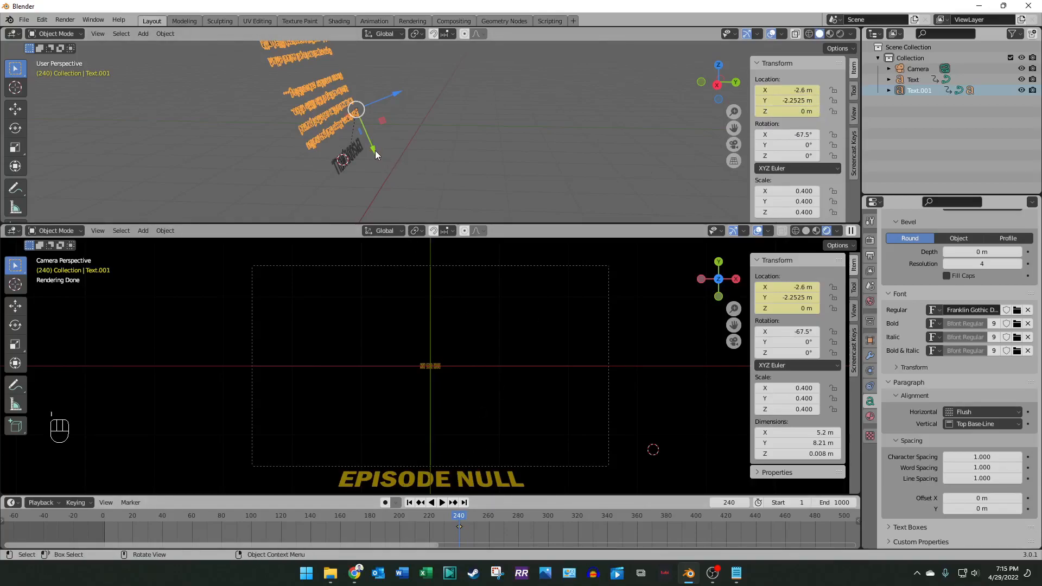
drag(374, 149, 466, 116)
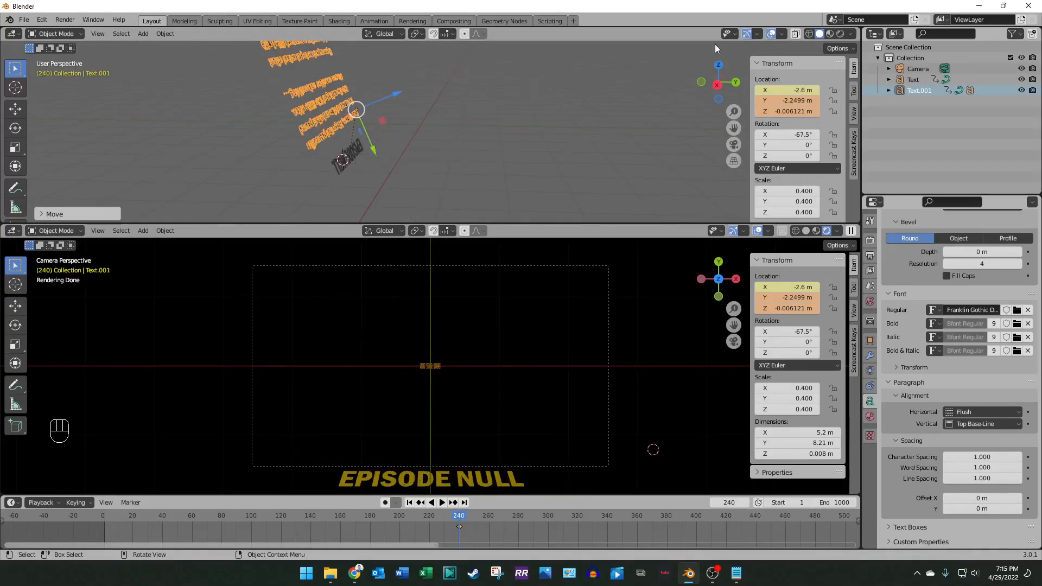
Step: Toggle the rotate gizmo on and off and the move gizmo off and on, and reselect the paragraph text
click(757, 33)
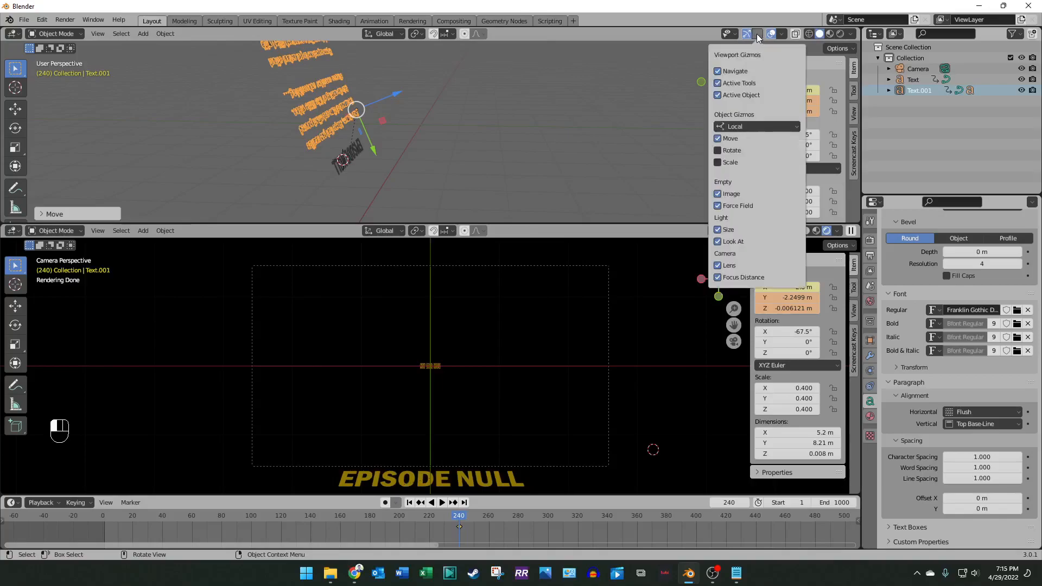
click(718, 150)
click(717, 151)
click(717, 139)
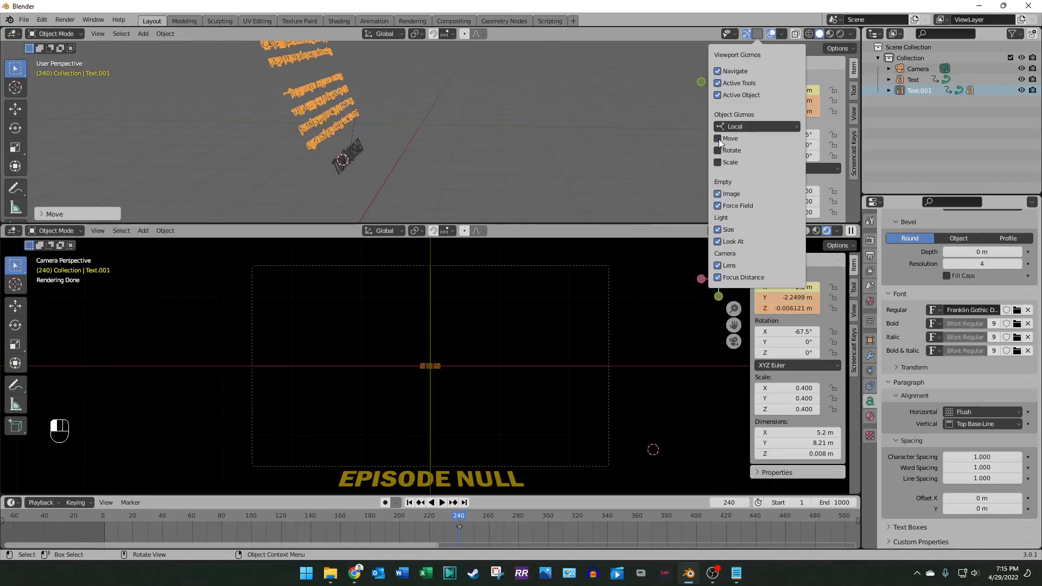
click(717, 139)
click(670, 89)
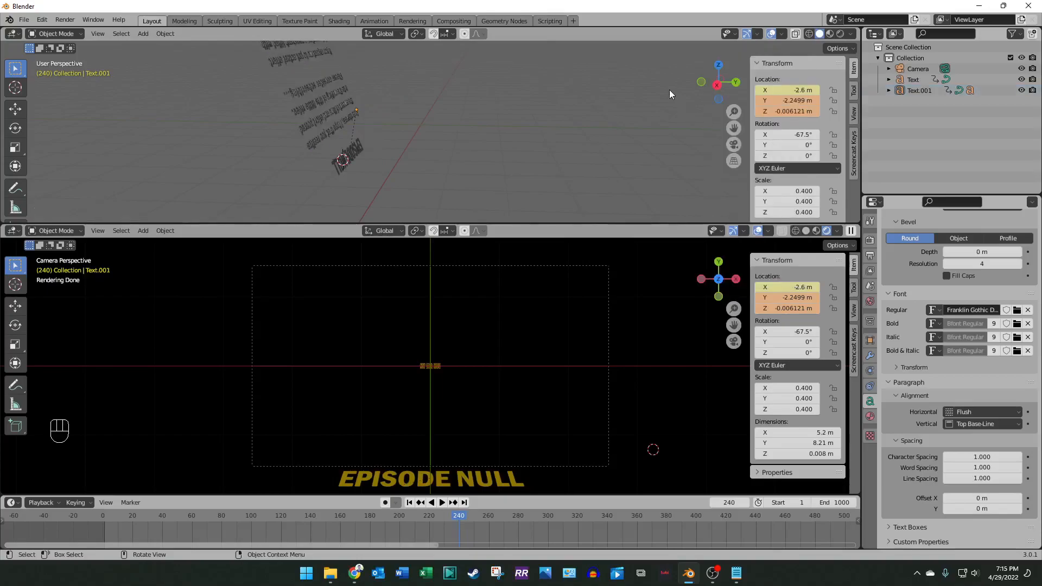
click(342, 123)
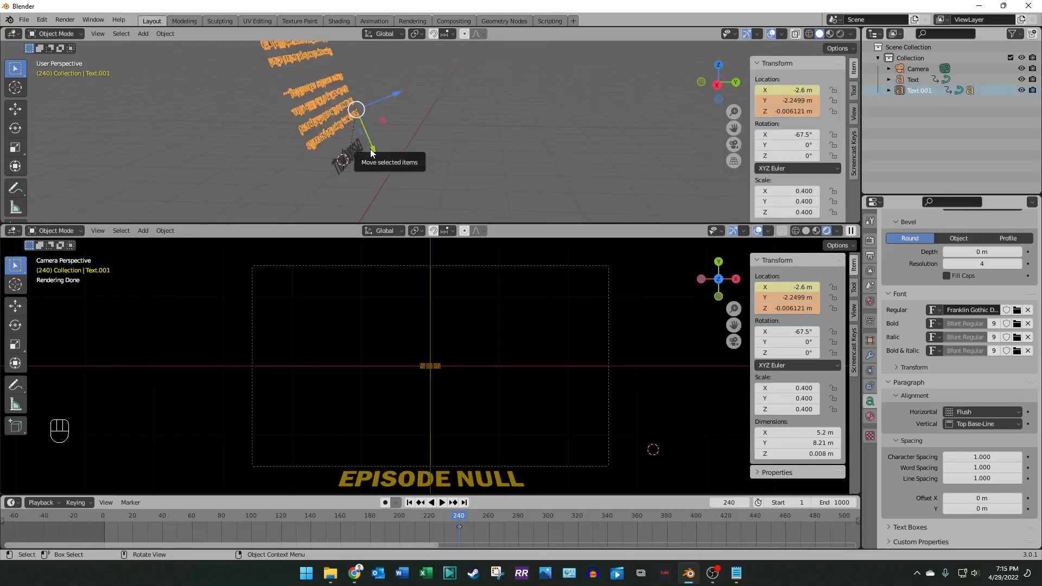
Step: Try moving the paragraph text along its local Y axis, and undo all the trial moves
drag(371, 142, 802, 148)
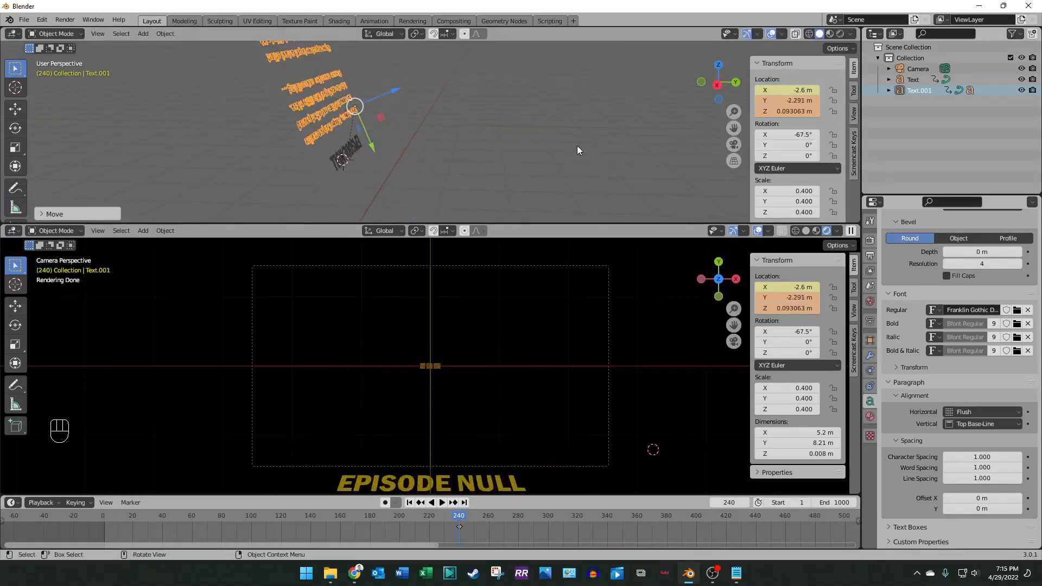
key(ctrl+z)
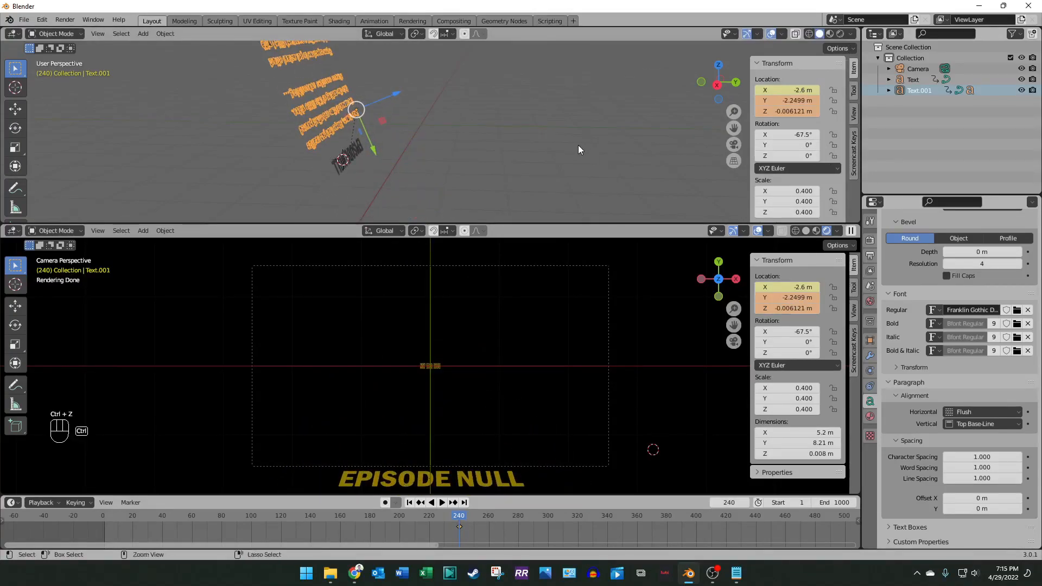
key(ctrl+z)
key(ctrl+z)
key(ctrl+z)
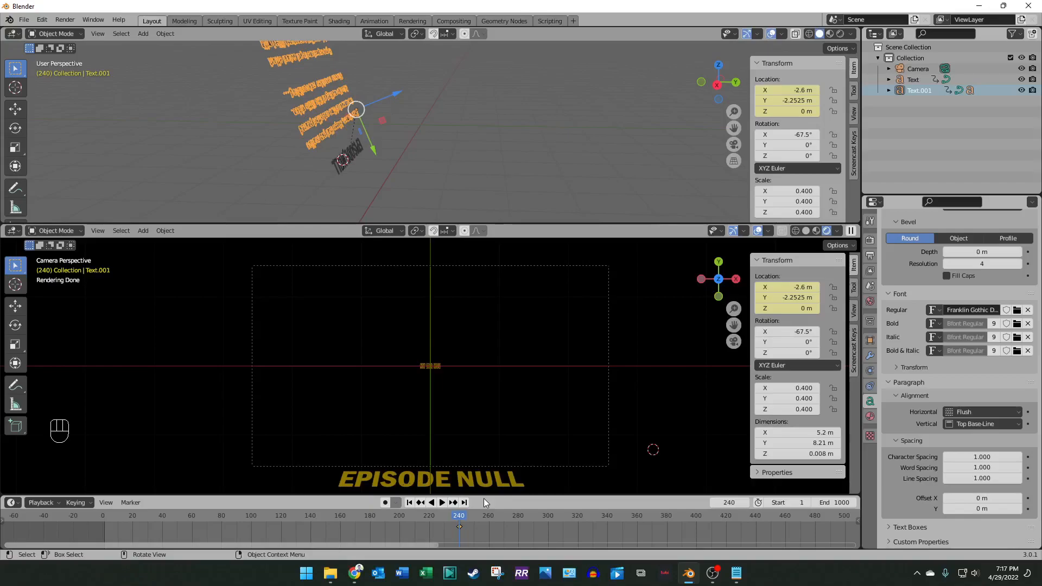
Step: Set the current frame to 240+(7)*240, which is 1920, and the scene's end frame to 2000
click(730, 504)
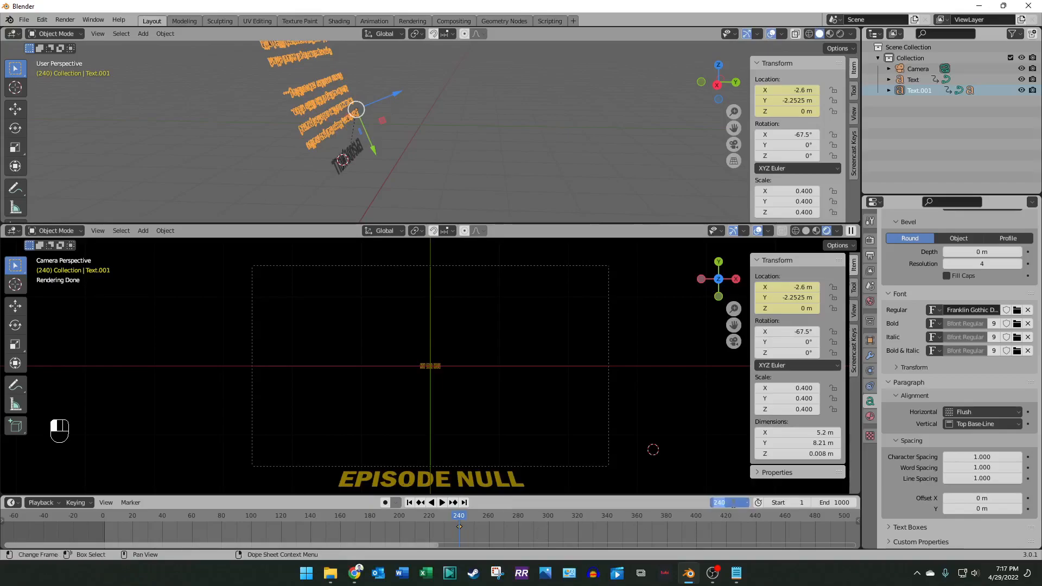
text(2)
text(40+(7)*240)
key(Return)
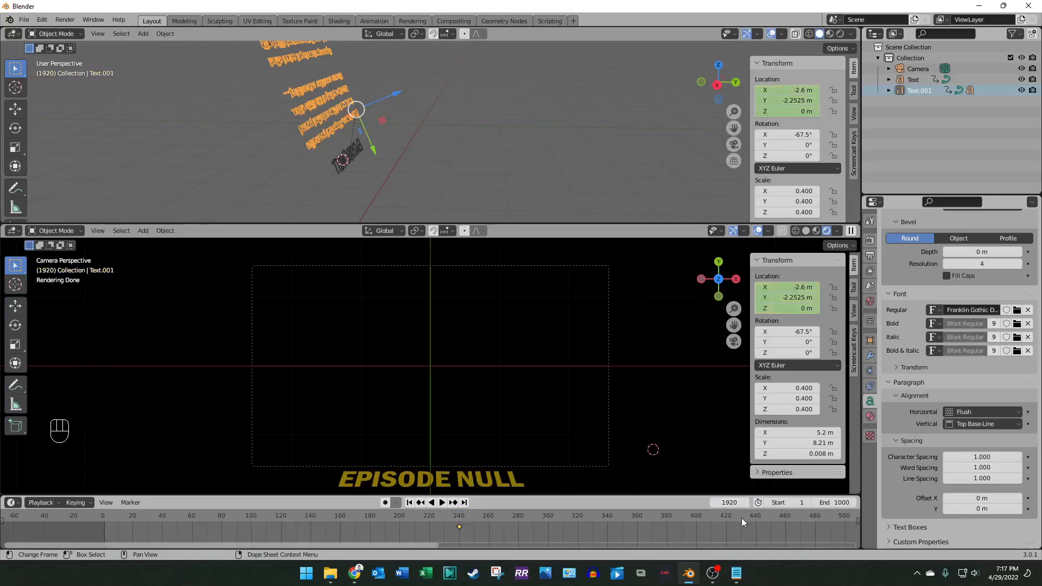
click(839, 502)
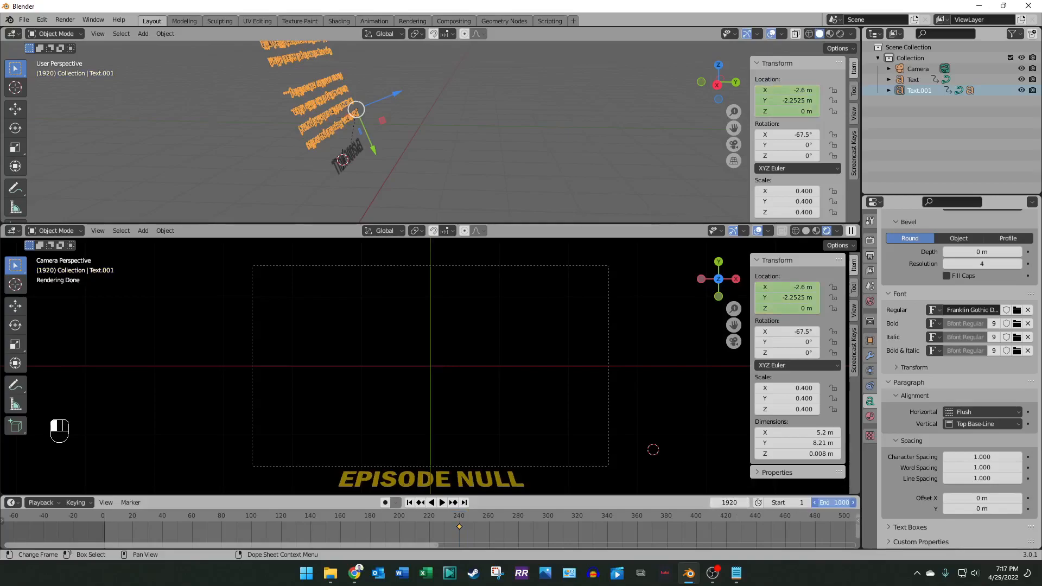
text(20)
key(Return)
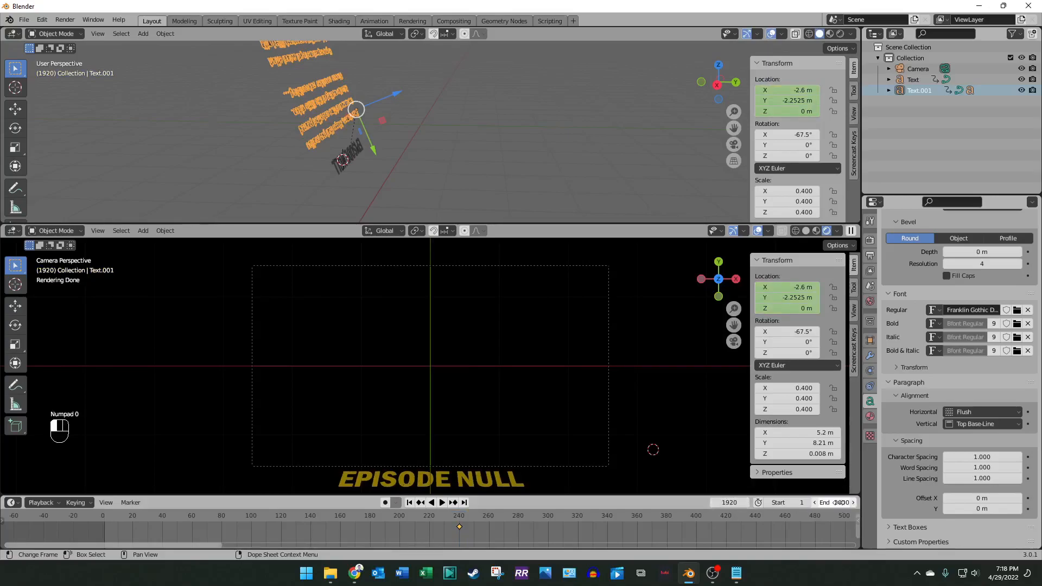
Step: Move the paragraph text along its local Y axis to about Y 7.4167 m, Z -23.343 m and keyframe its location at frame 1920
drag(217, 542, 854, 546)
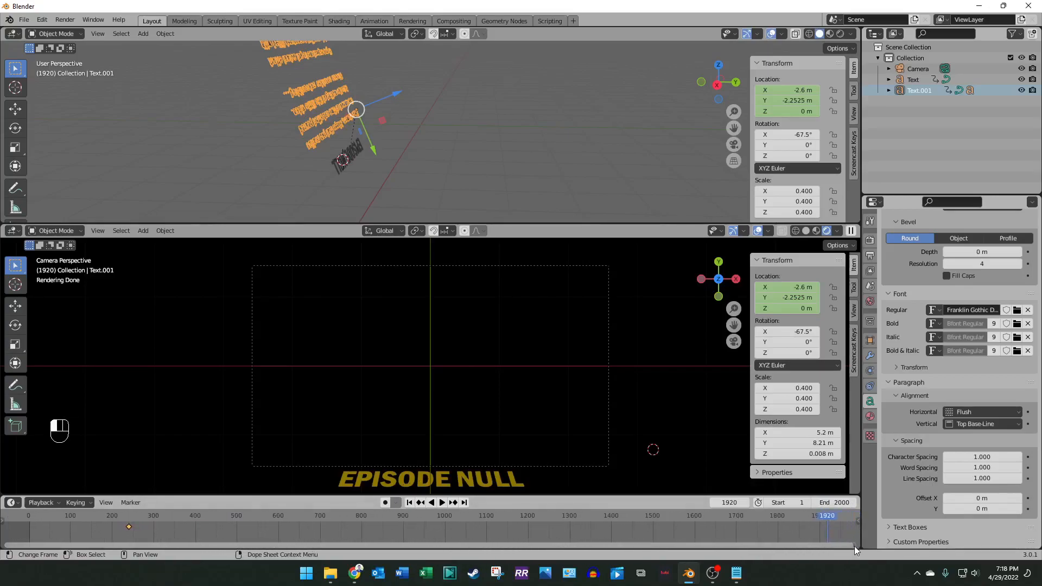
drag(371, 157, 802, 163)
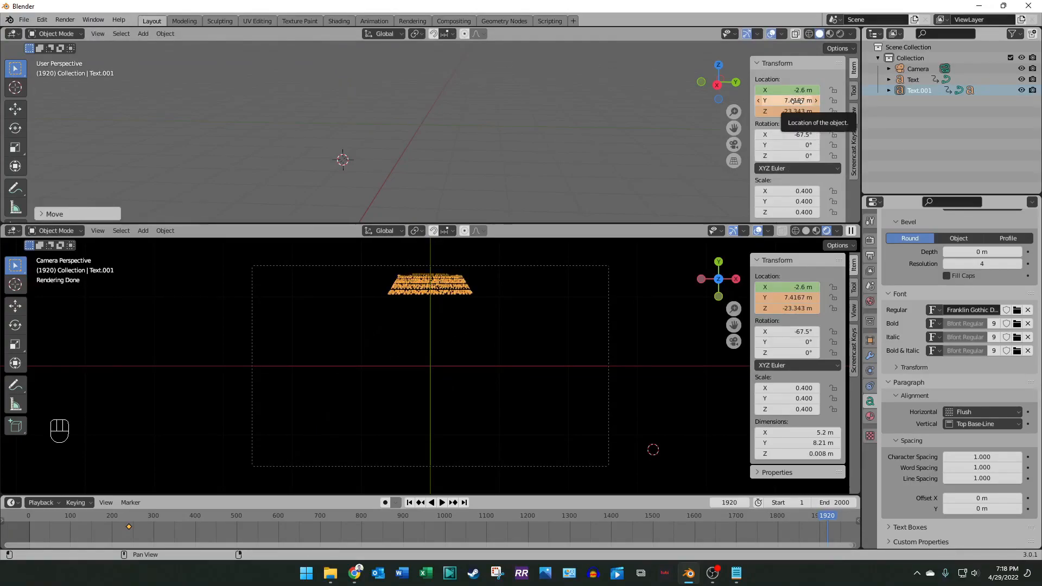
key(i)
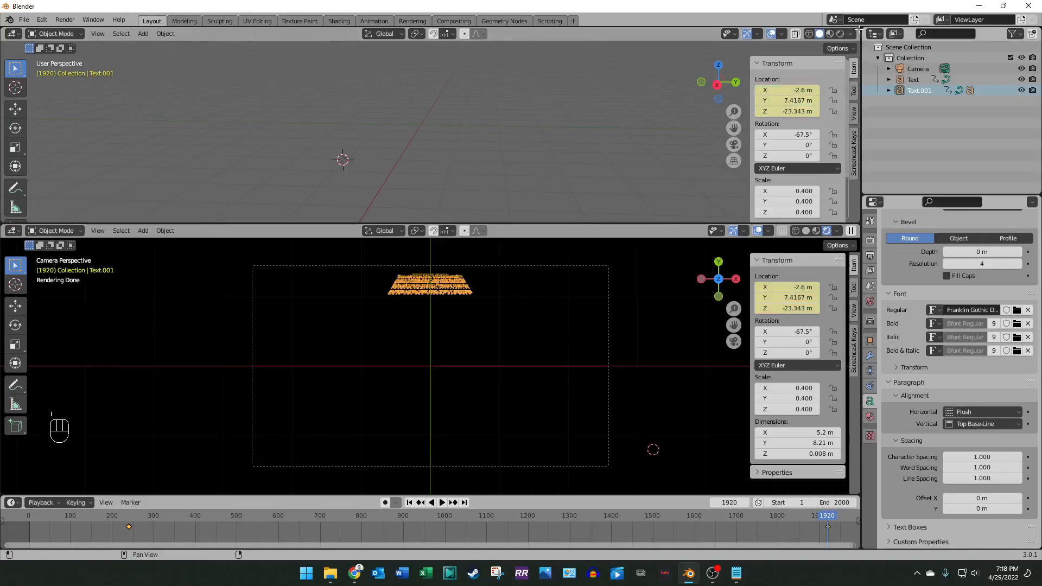
Step: Split the upper 3D viewport into two side-by-side areas and make the new one a Graph Editor
drag(859, 29, 535, 43)
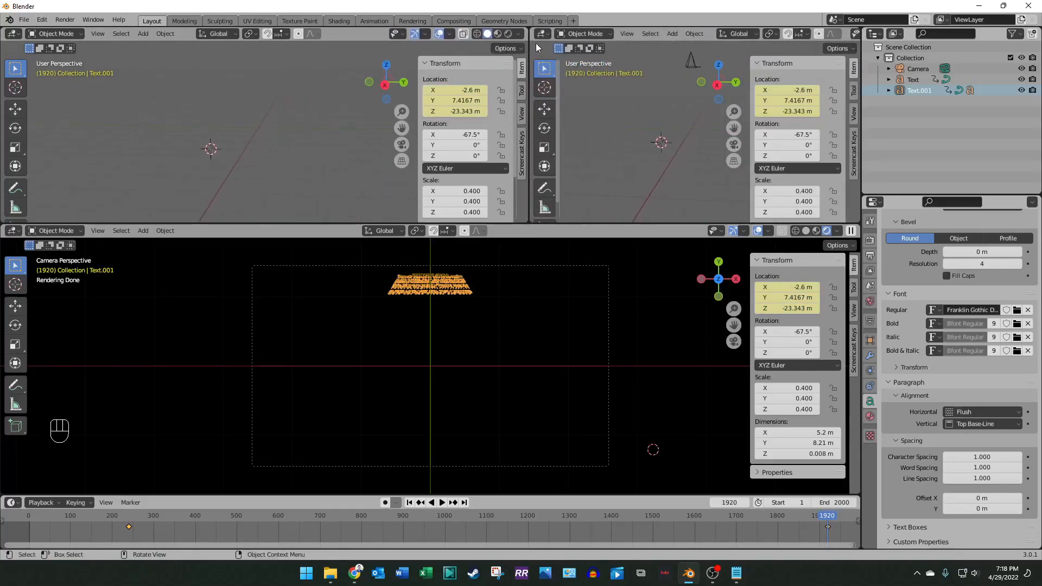
click(542, 33)
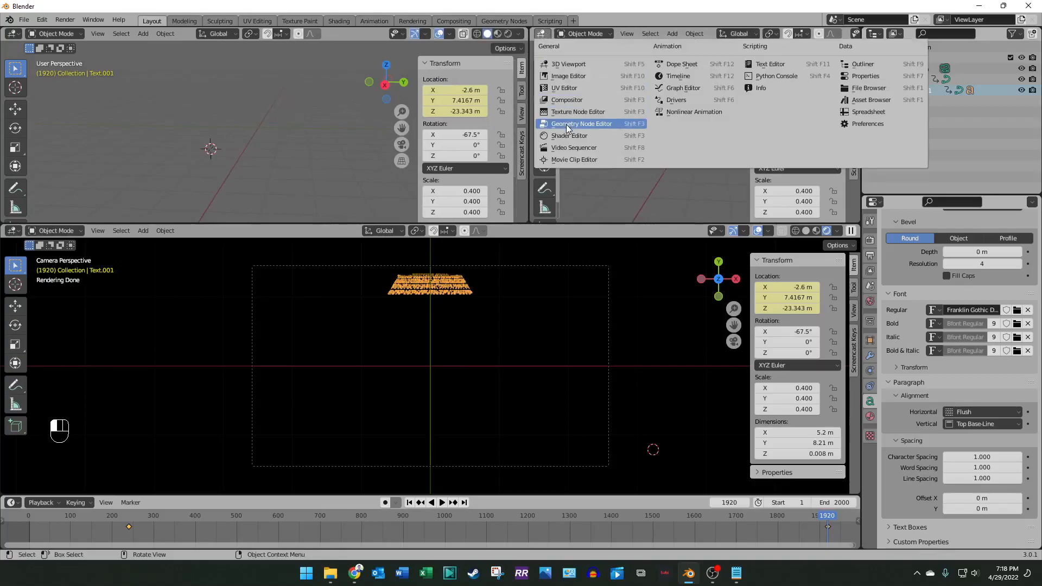
click(682, 90)
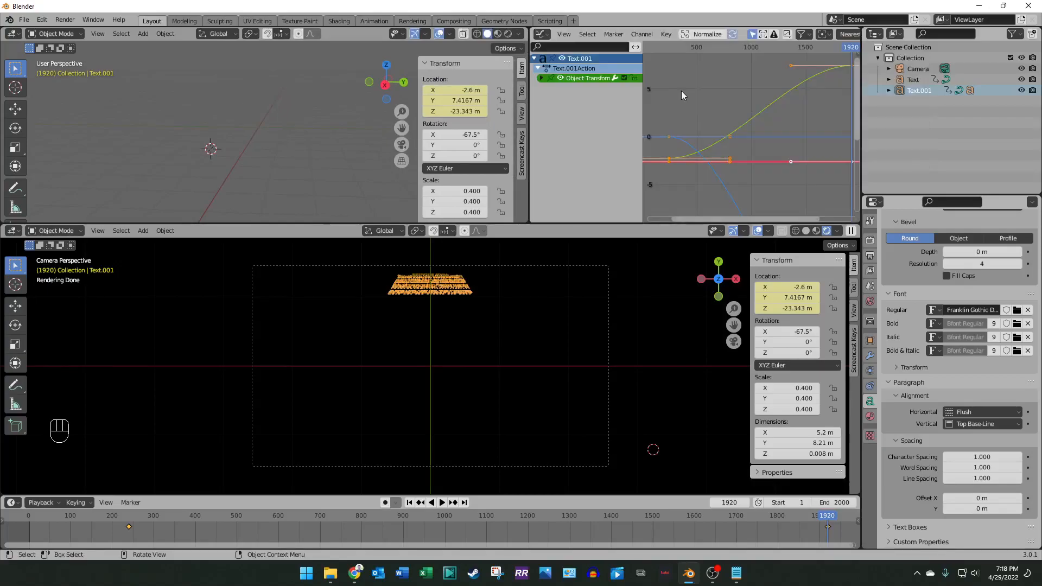
Step: Set the interpolation of the paragraph text's location keyframes to Linear
right_click(682, 92)
mouse_move(683, 93)
click(723, 124)
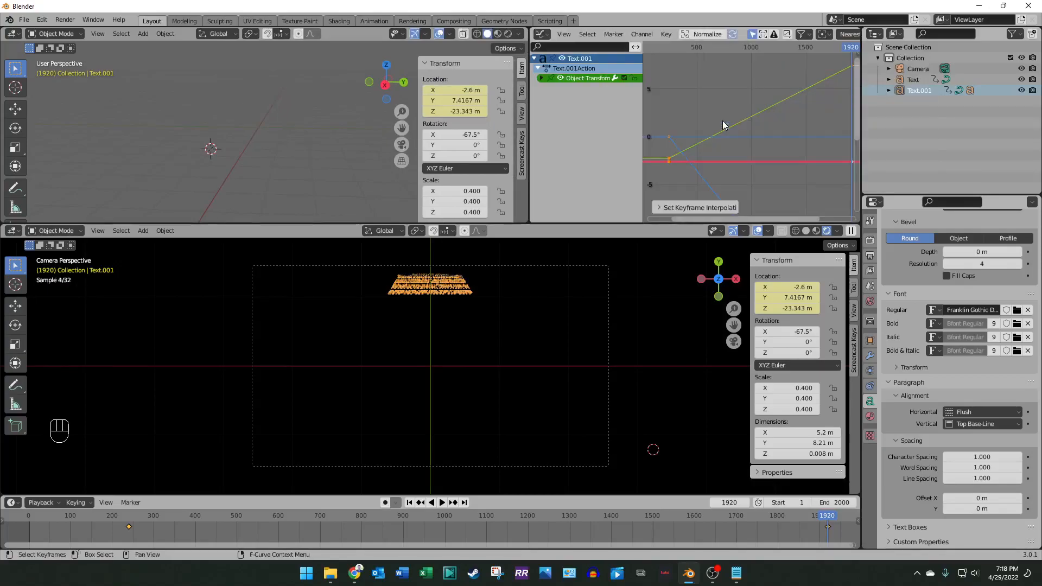
Step: Play the crawl from the keyframe at frame 240, stop it partway, and inspect the text against the camera frame
click(421, 503)
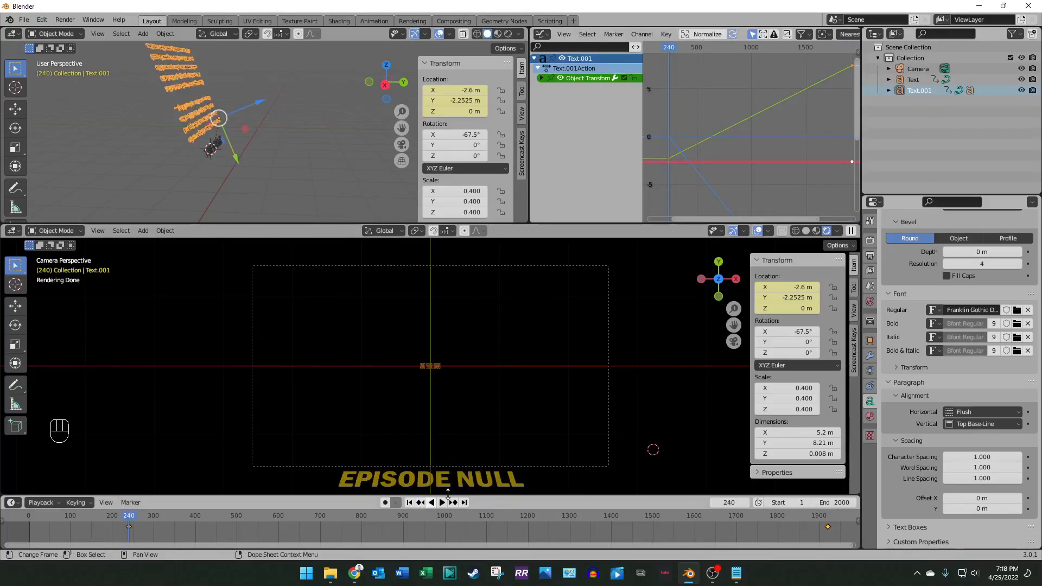
key(space)
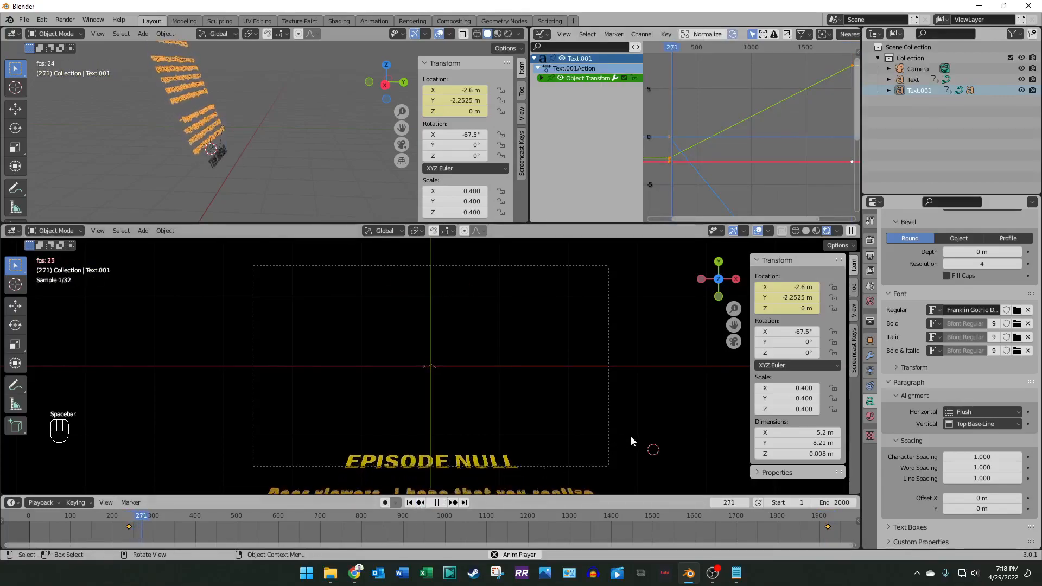
click(666, 407)
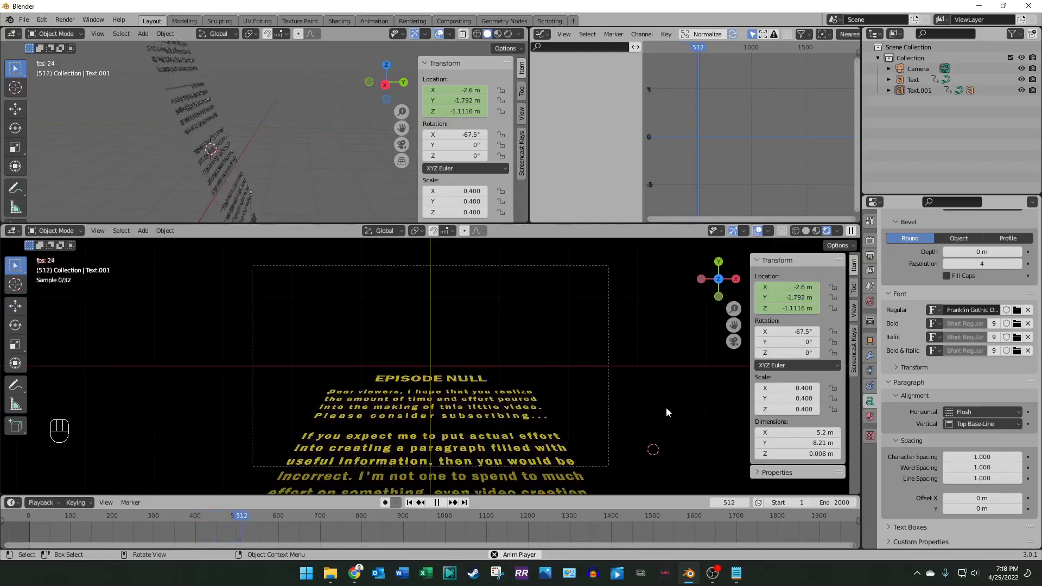
key(space)
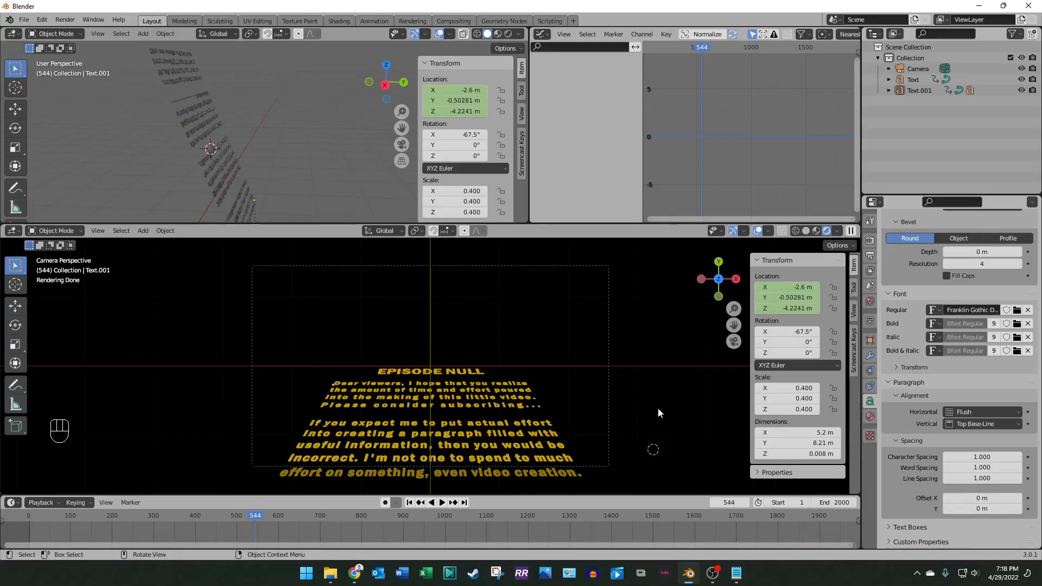
scroll(646, 408, down, 5)
scroll(618, 406, up, 6)
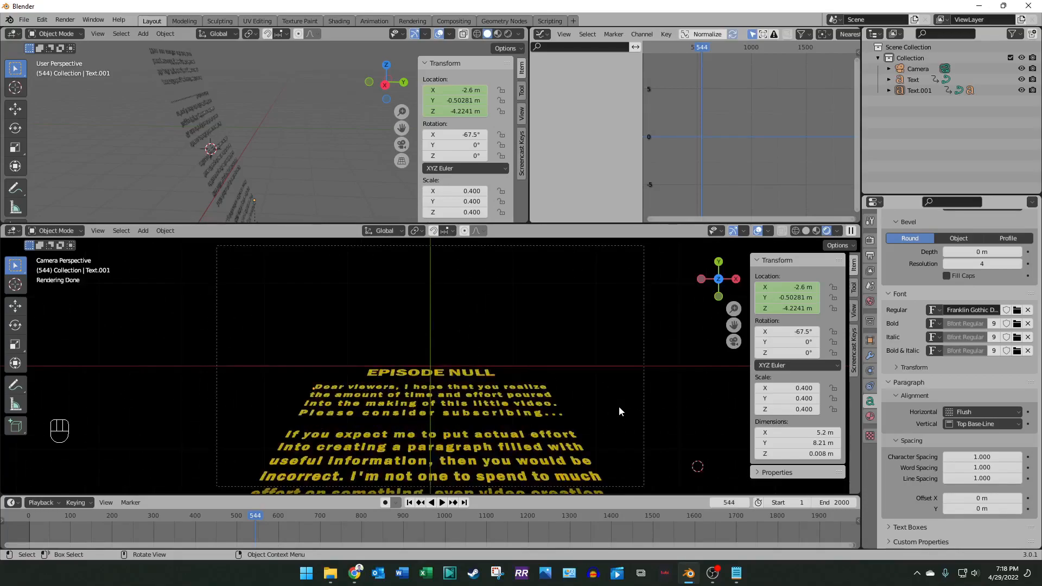
scroll(619, 407, down, 1)
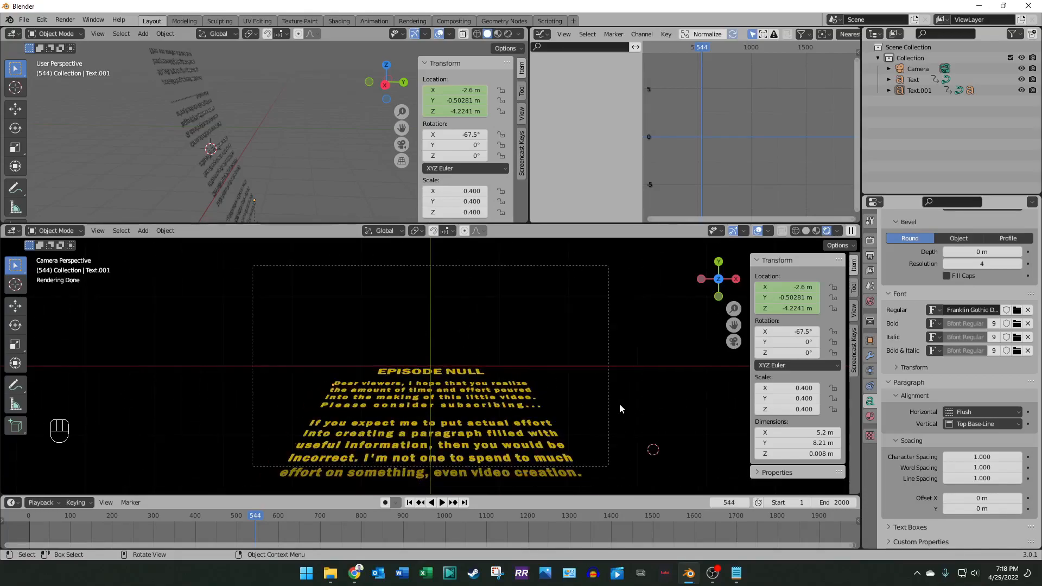
click(509, 449)
click(582, 418)
Step: At frame 336, scale the paragraph text up to 0.480 on all axes and try an X location of -3.12 m
click(421, 502)
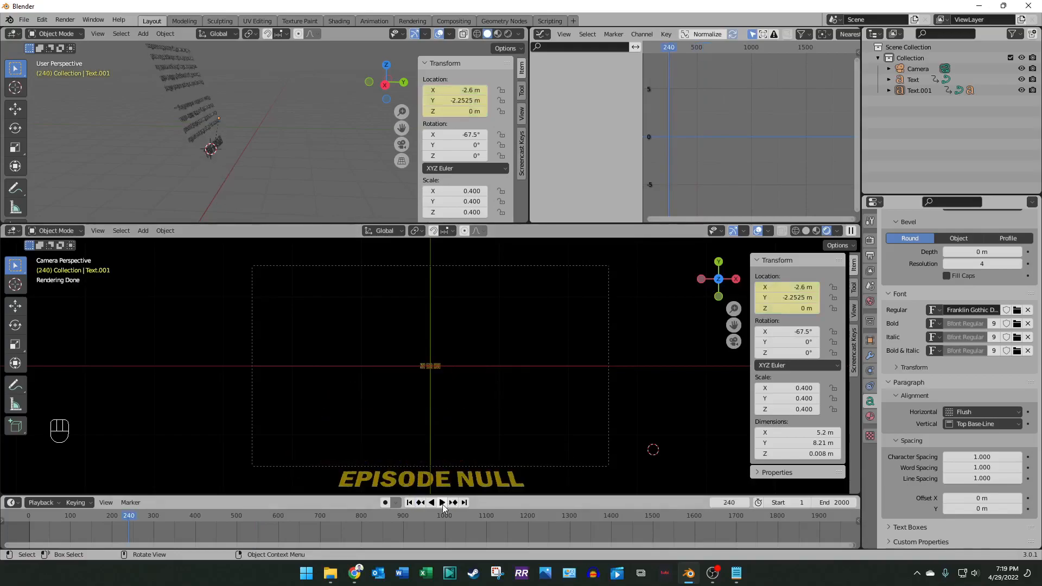
click(219, 519)
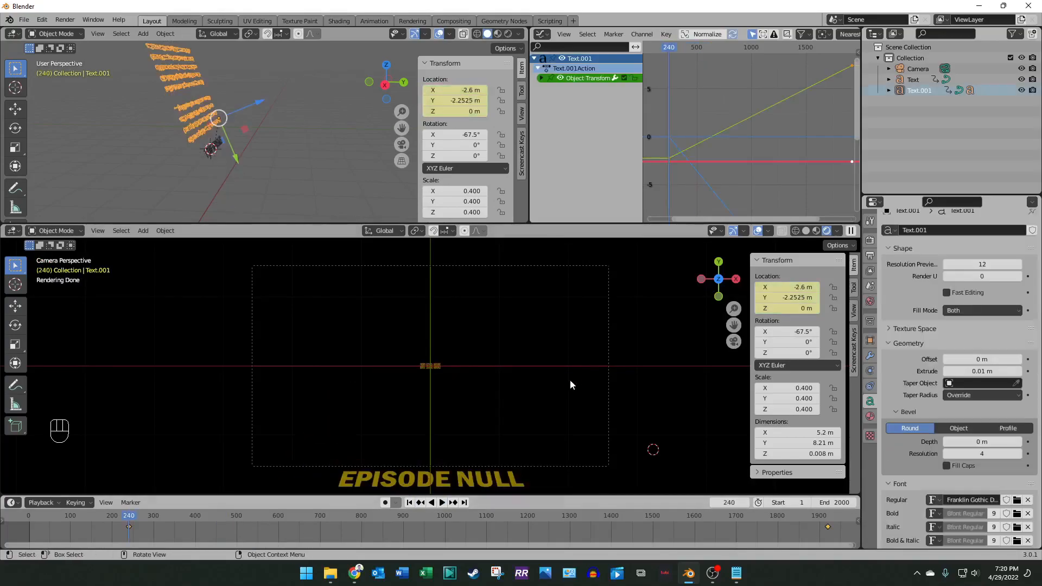
click(154, 519)
click(161, 518)
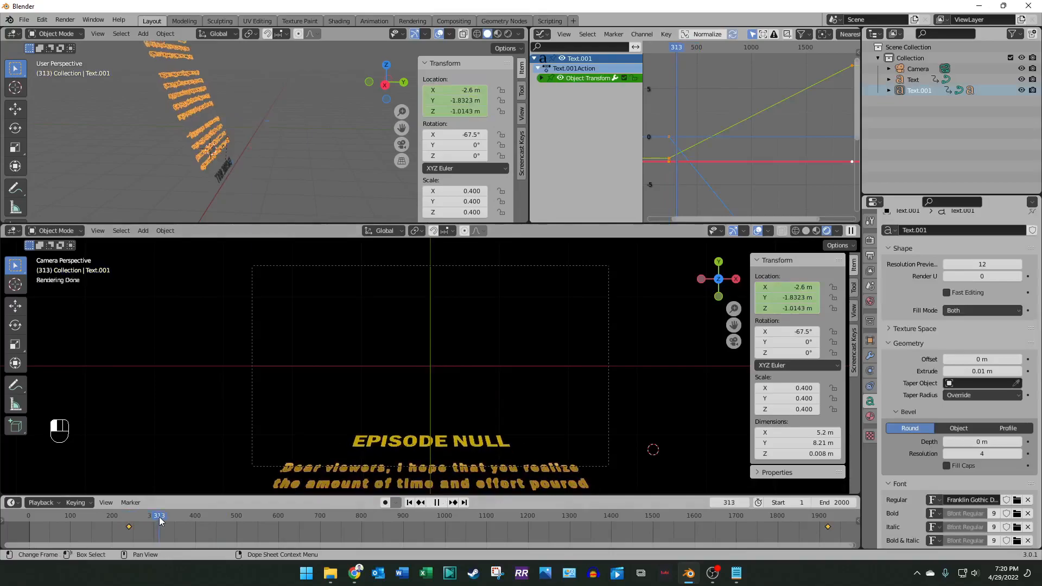
click(169, 518)
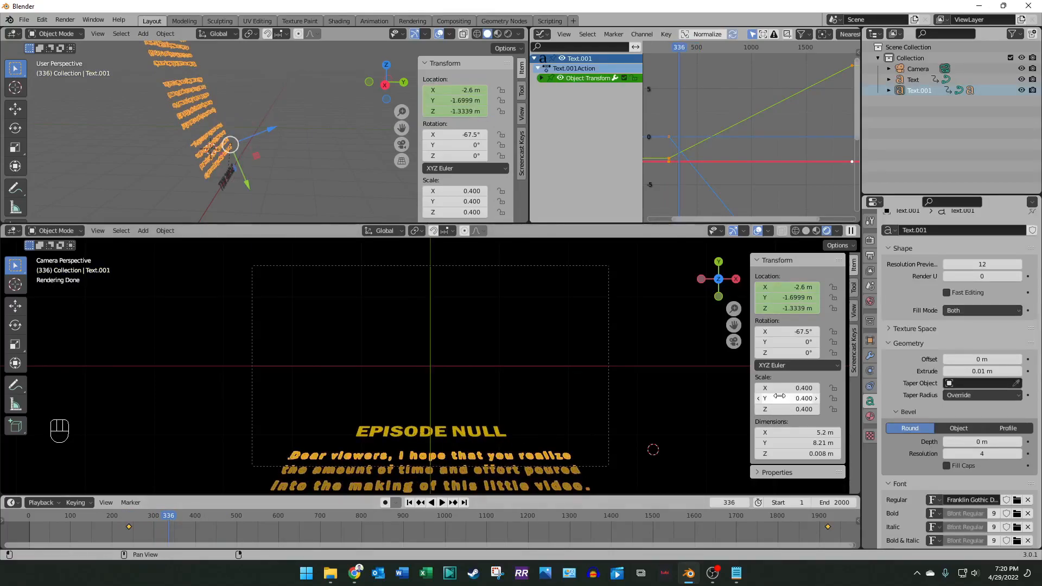
mouse_move(795, 388)
mouse_down()
mouse_move(790, 409)
mouse_move(807, 410)
mouse_move(800, 387)
mouse_up()
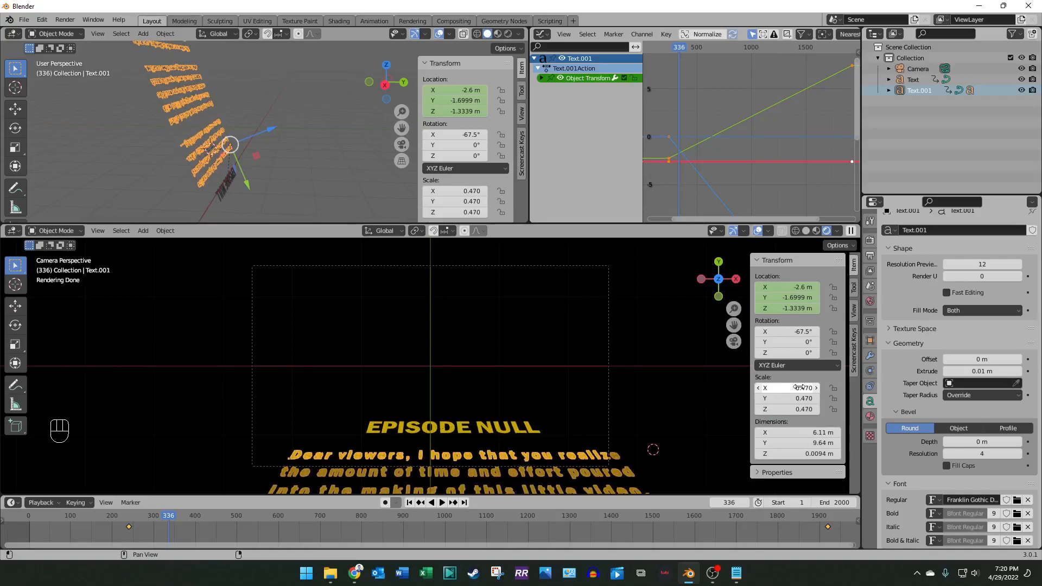
mouse_move(792, 286)
mouse_down()
mouse_move(764, 287)
mouse_move(790, 287)
mouse_up()
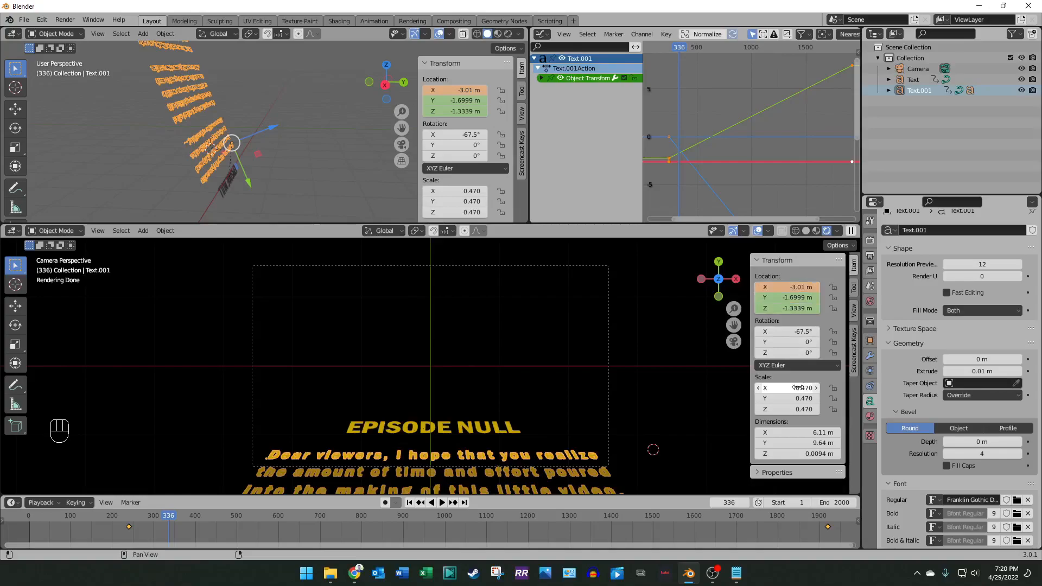
drag(798, 387, 804, 409)
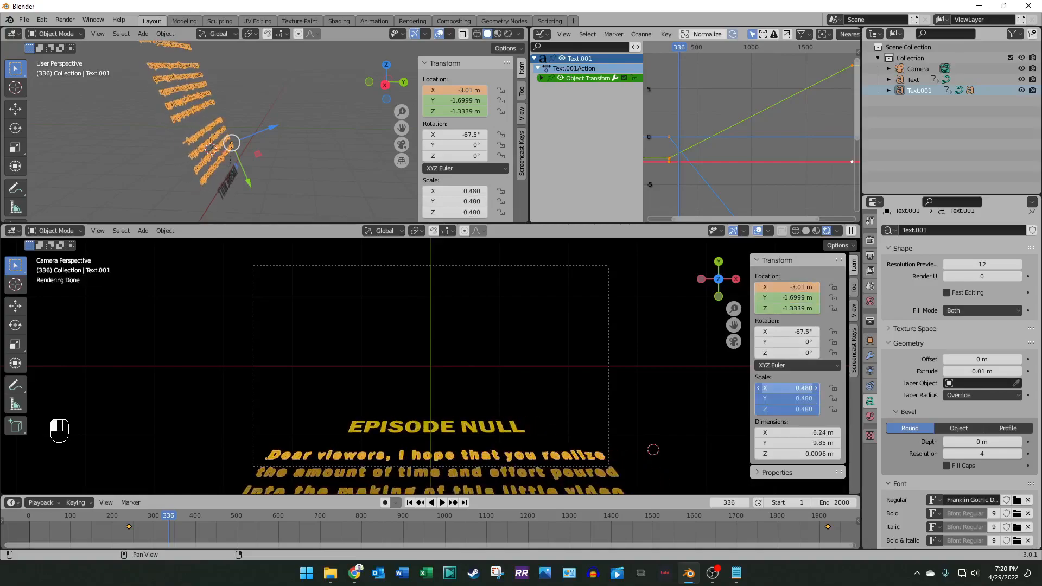
mouse_move(798, 286)
mouse_down()
mouse_move(781, 286)
mouse_move(794, 287)
mouse_up()
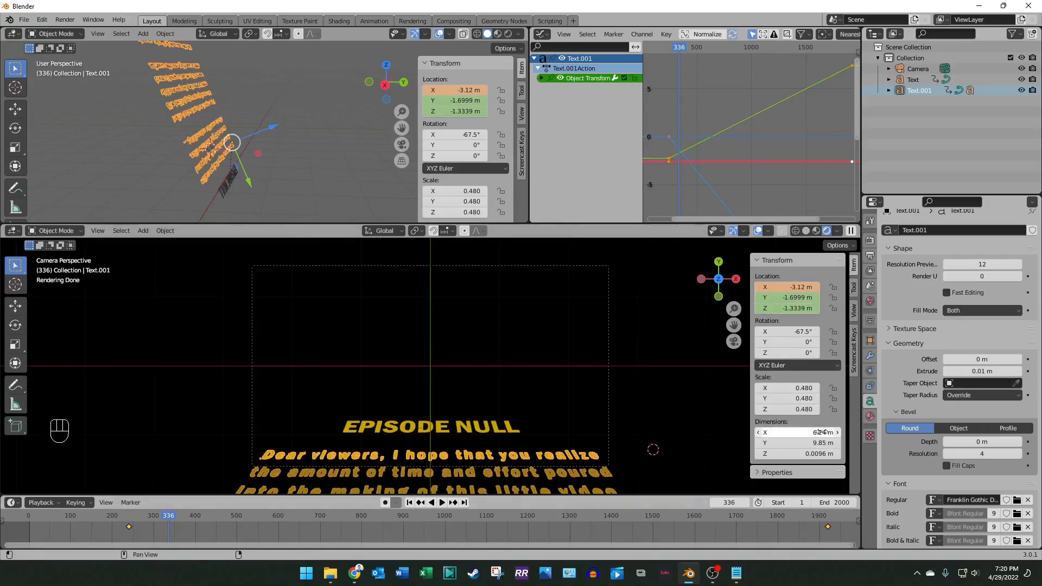
Step: At the frame 240 keyframe, set the paragraph text's X location to -6.24/2 m and keyframe its location
click(422, 503)
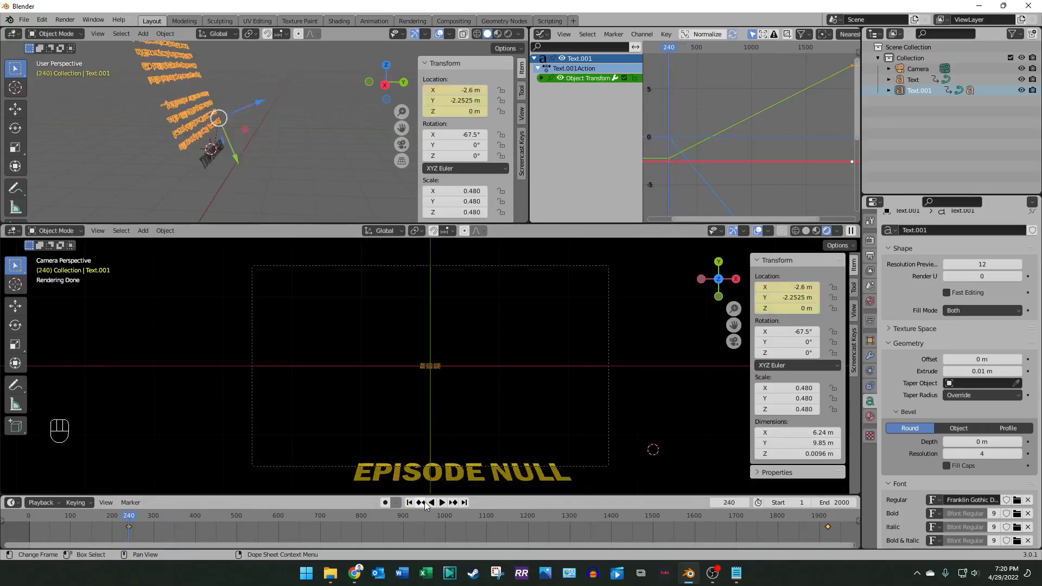
click(794, 288)
text(-6)
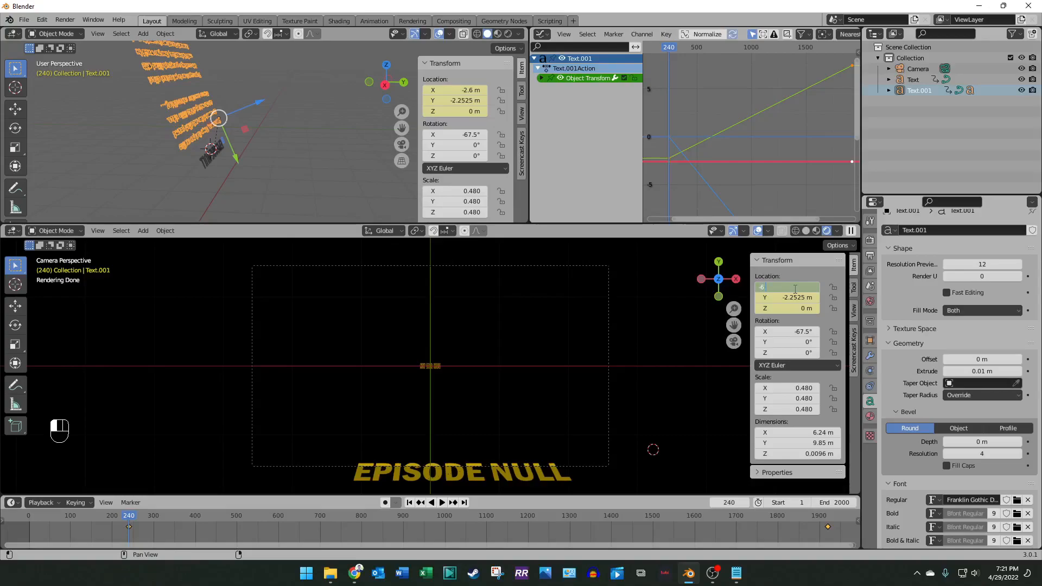
text(.24/2)
key(Return)
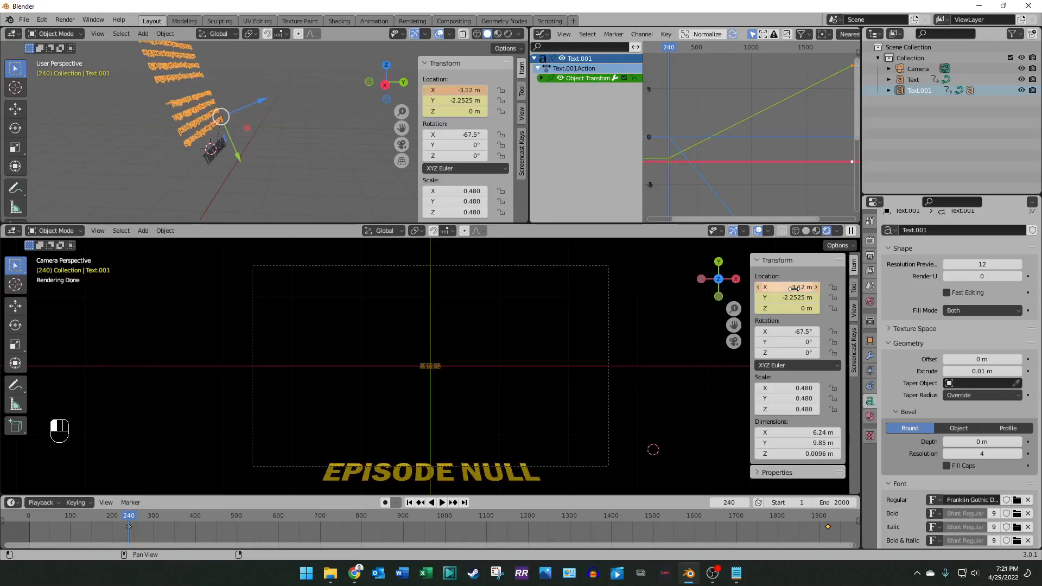
key(i)
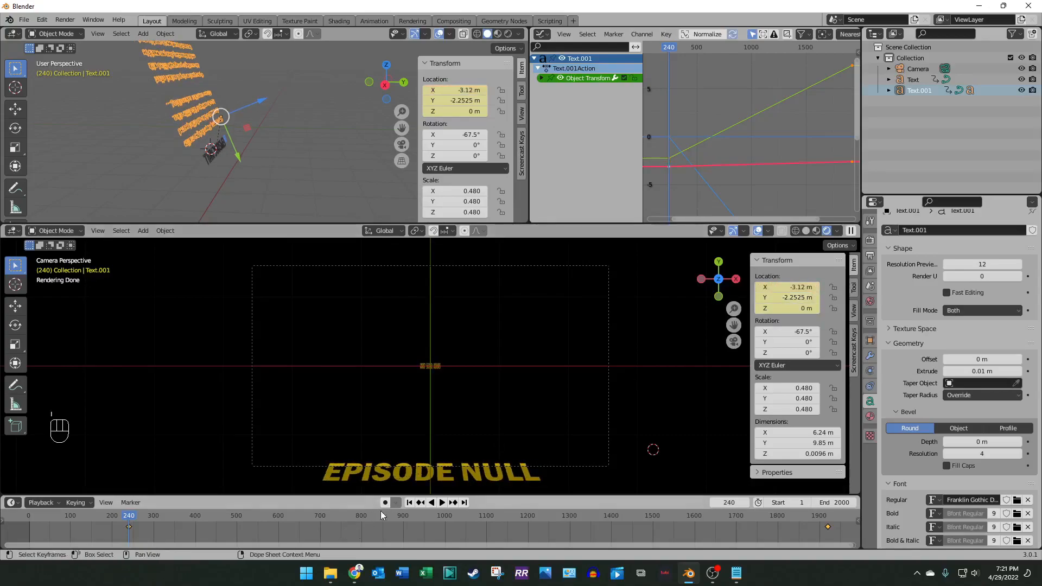
Step: At the frame 1920 keyframe, set the paragraph text's X location to -6.24/2 m and keyframe it
key(Up)
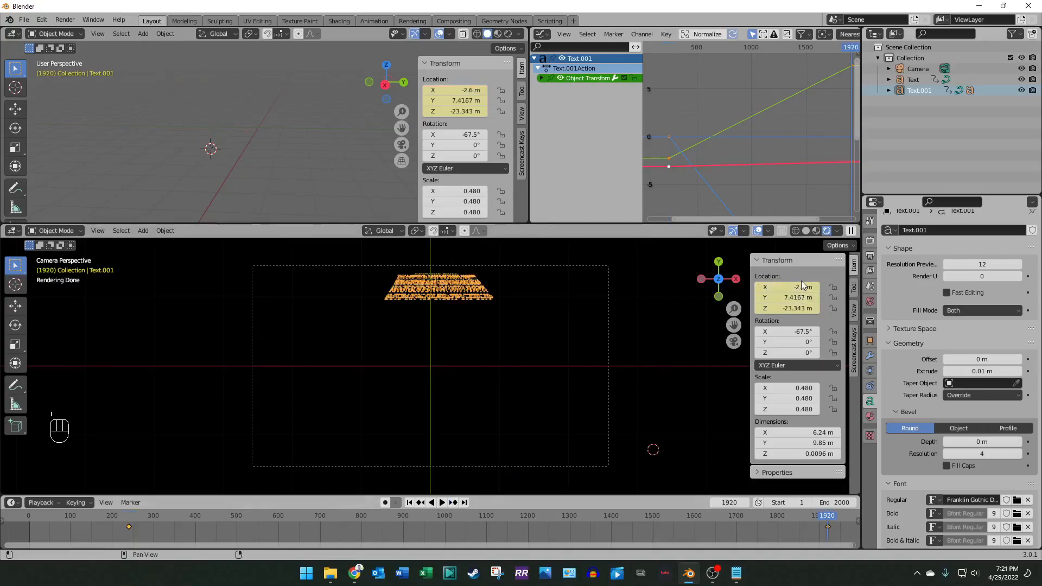
click(801, 287)
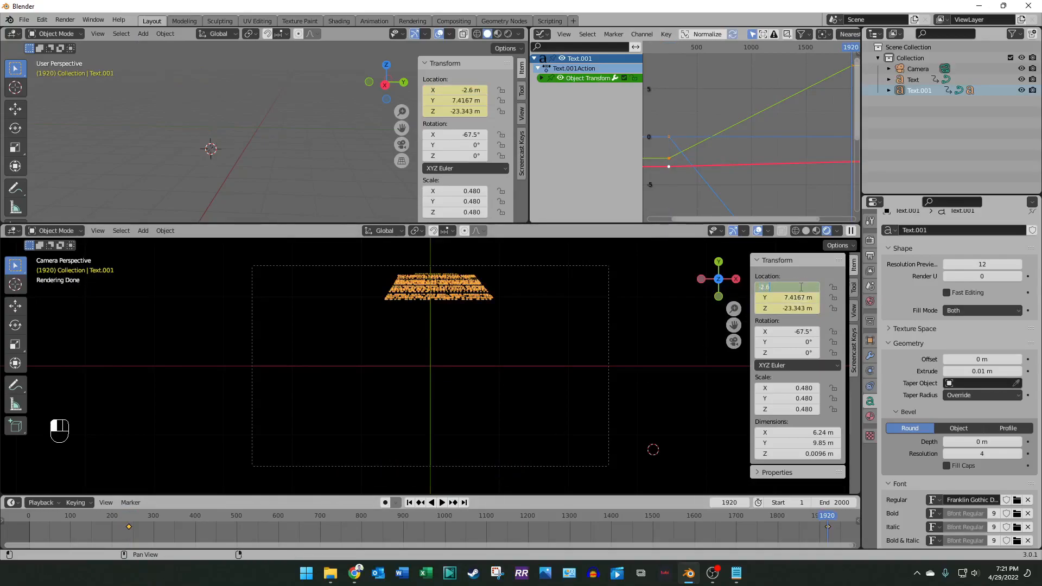
text(/2)
key(Return)
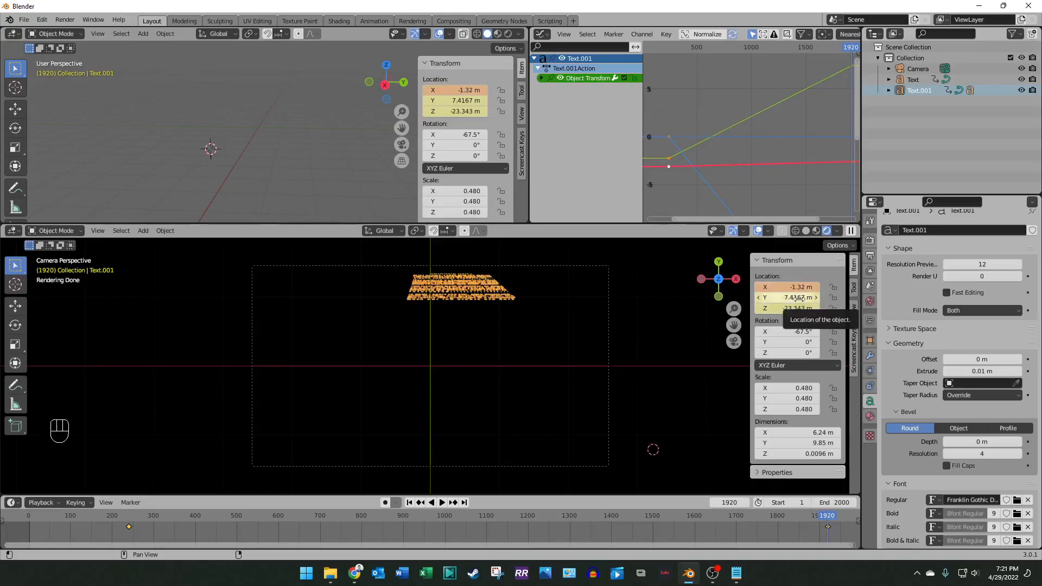
click(798, 289)
key(BackSpace)
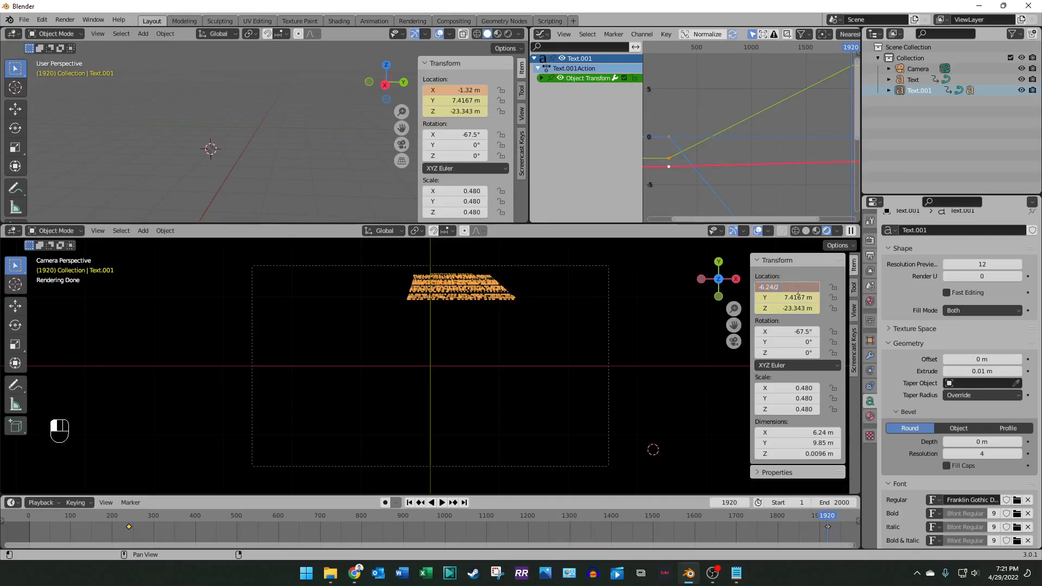
text(-6.24/2)
key(Return)
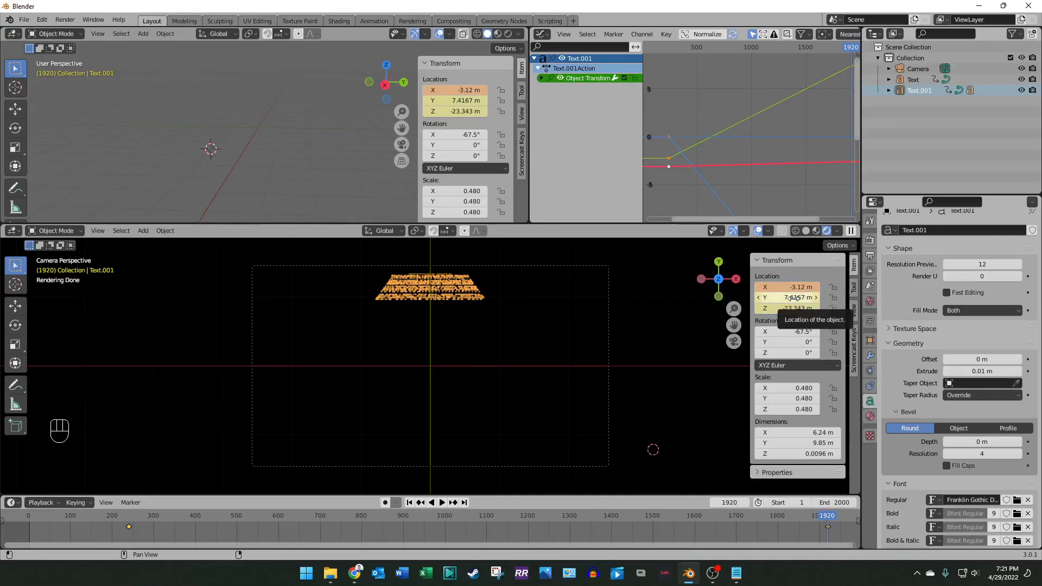
Step: At frame 1, move the EPISODE NULL text along its local Y axis to about Y 0.235 m, Z -0.113 m
click(409, 503)
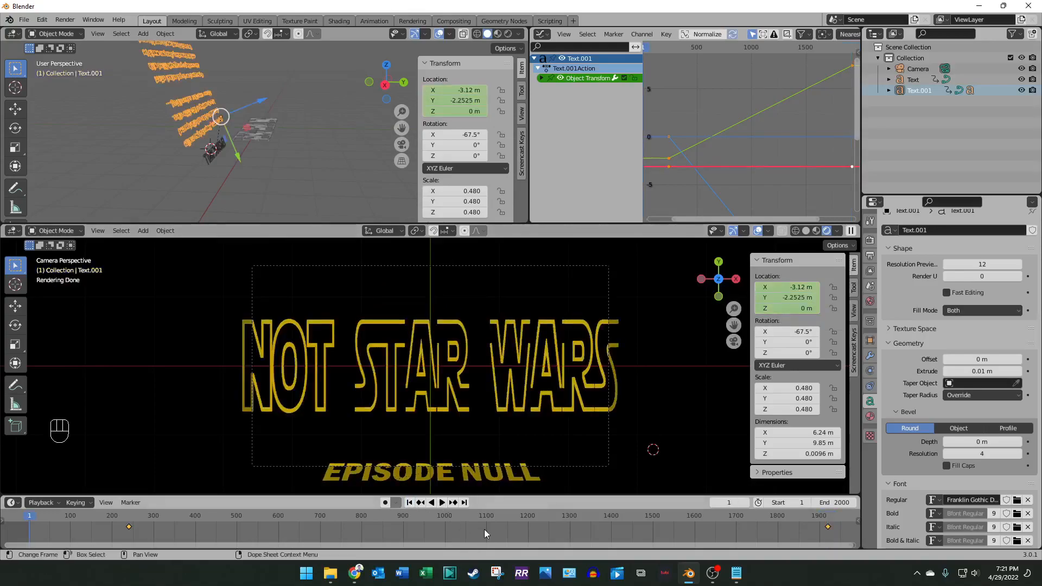
click(487, 481)
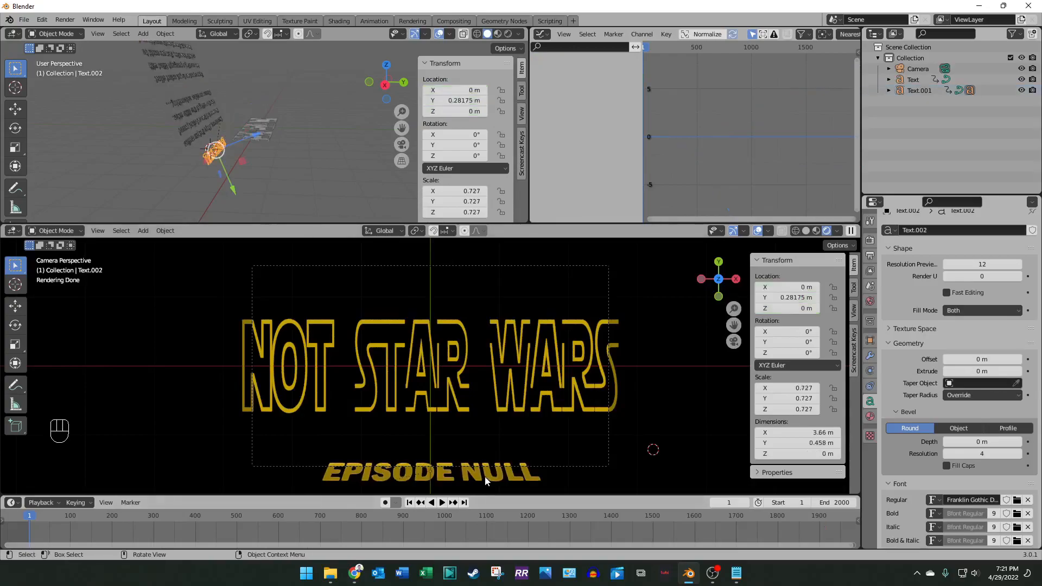
scroll(484, 477, down, 3)
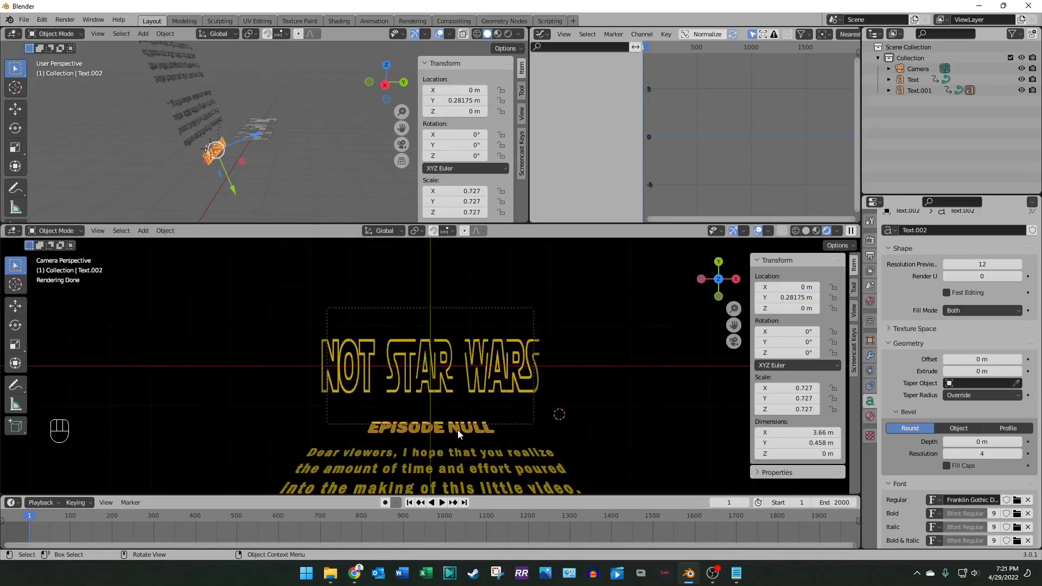
key(g)
key(y)
key(y)
key(y)
key(y)
key(y)
key(y)
key(y)
key(y)
key(y)
key(y)
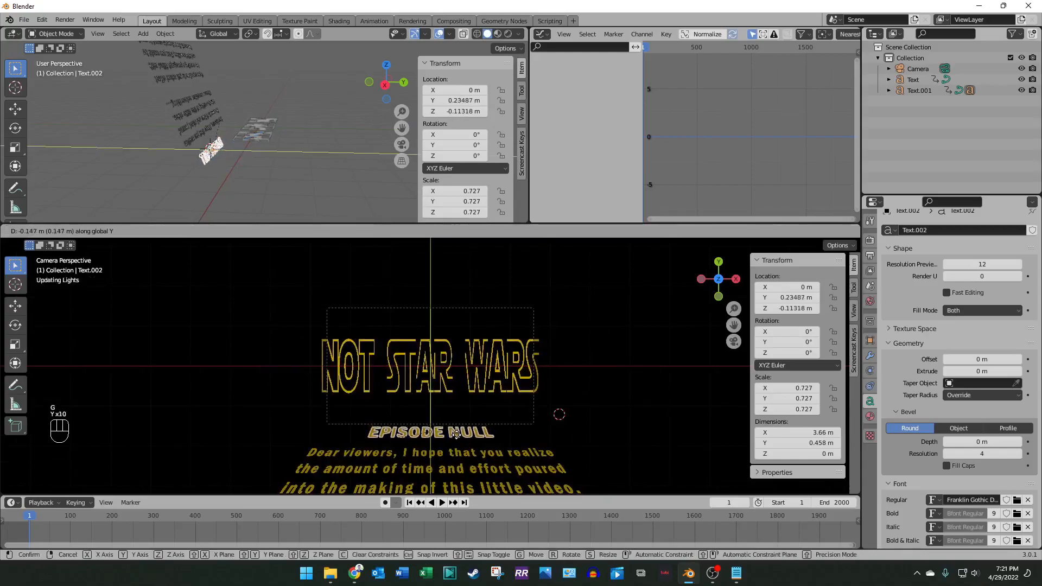
key(y)
key(y)
key(y)
key(y)
key(y)
key(y)
key(y)
key(y)
key(y)
key(y)
key(y)
key(y)
click(457, 435)
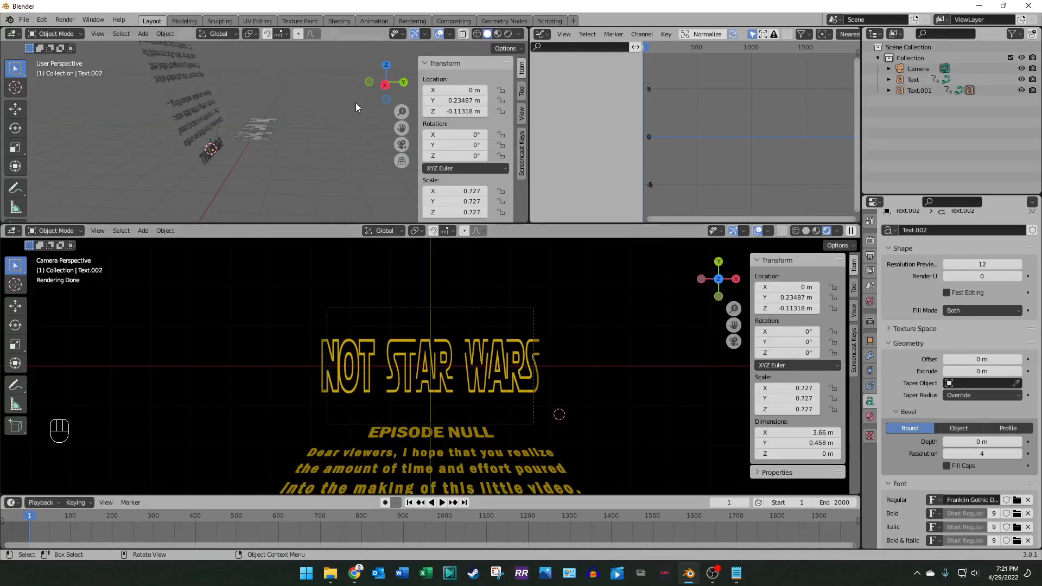
Step: Play the crawl from frame 1 to about frame 1379 and check the receding text against the camera frame
drag(386, 90, 351, 120)
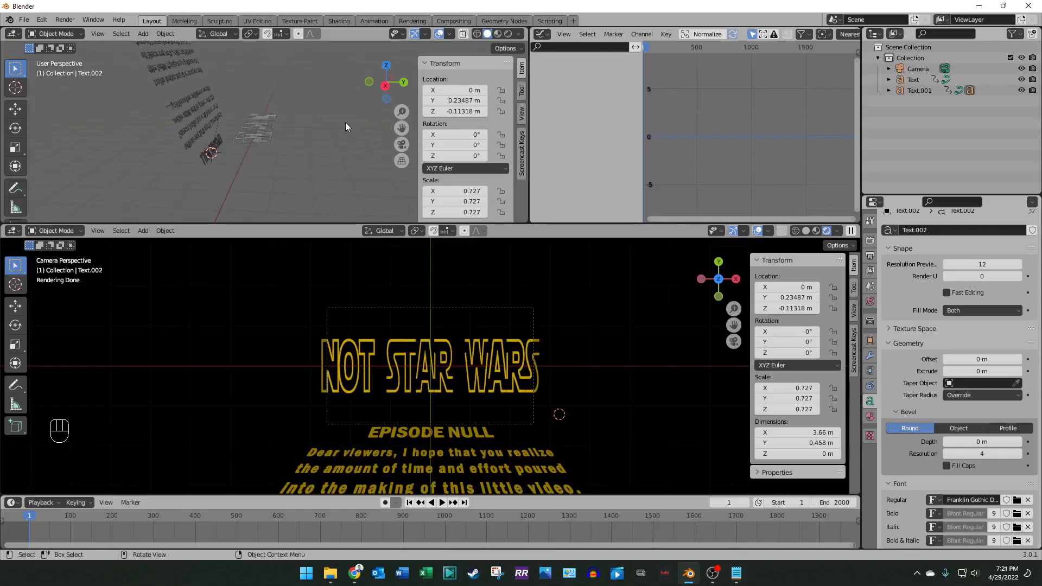
key(space)
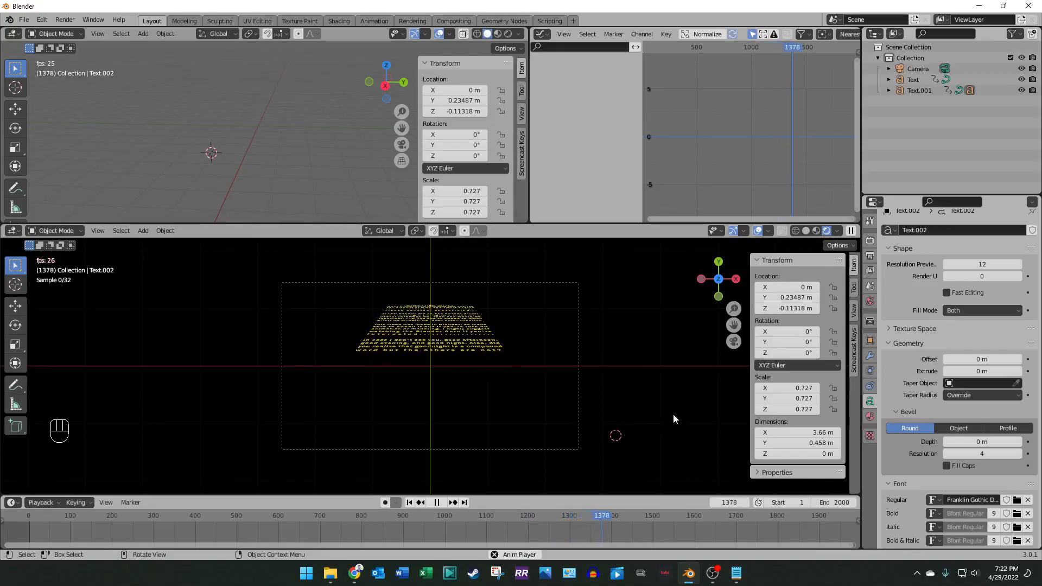
key(space)
Step: Go to frame 1920, select the paragraph text, and change the Graph Editor area to a Shader Editor centred on its Emission node
click(728, 503)
text(1920)
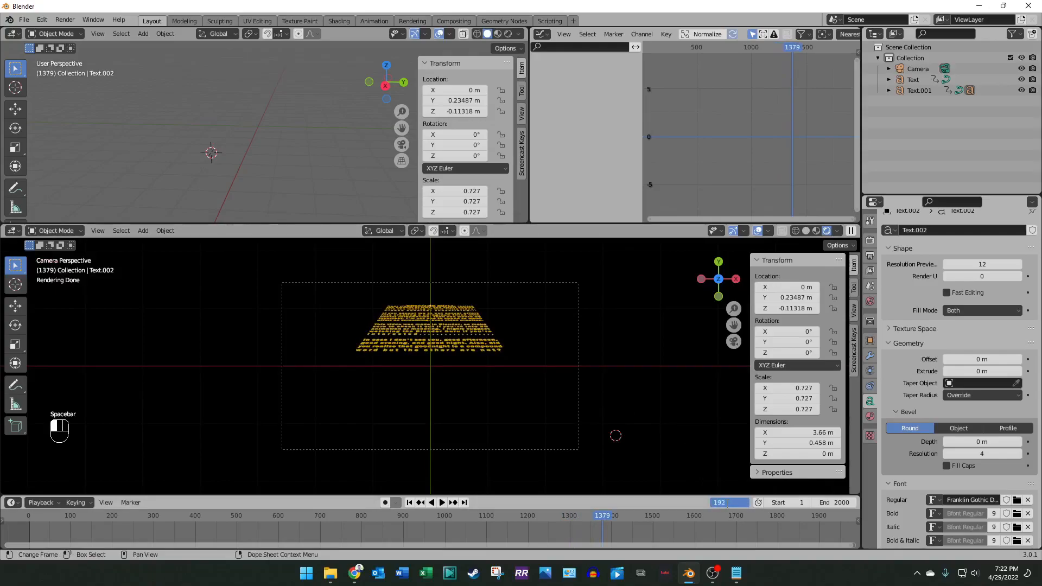
key(Return)
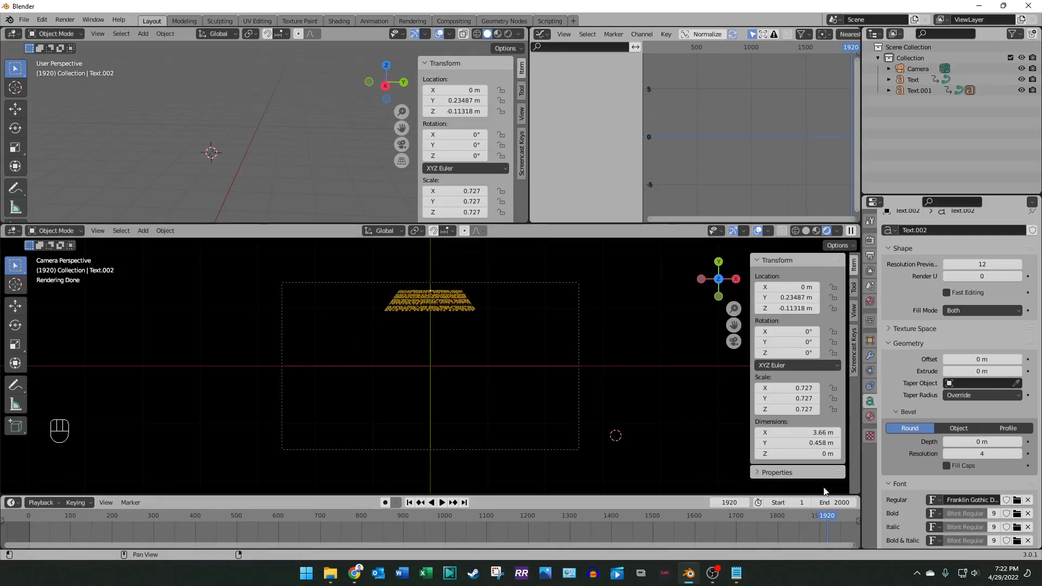
click(436, 302)
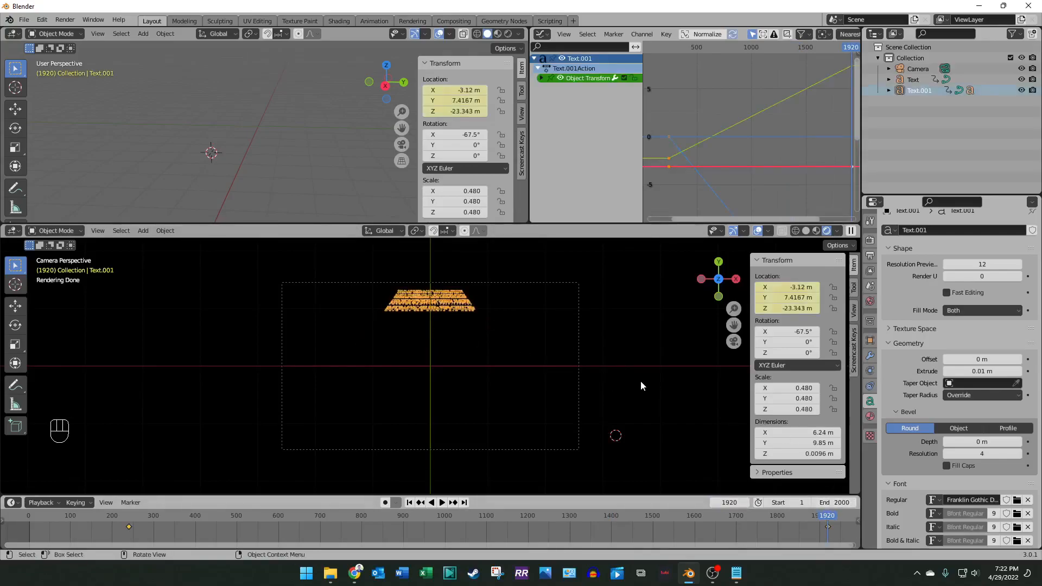
click(542, 34)
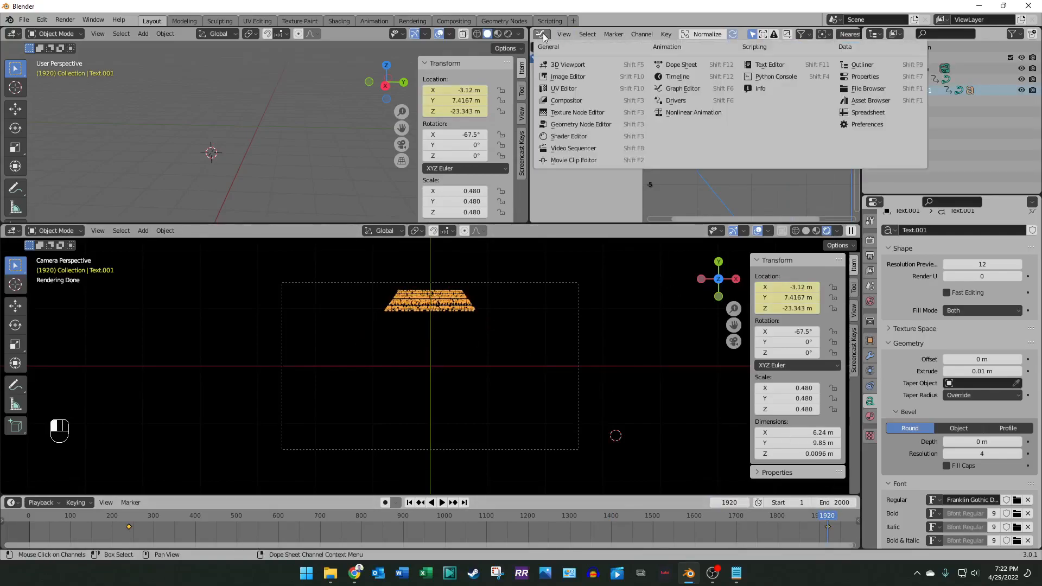
click(563, 136)
scroll(620, 157, up, 5)
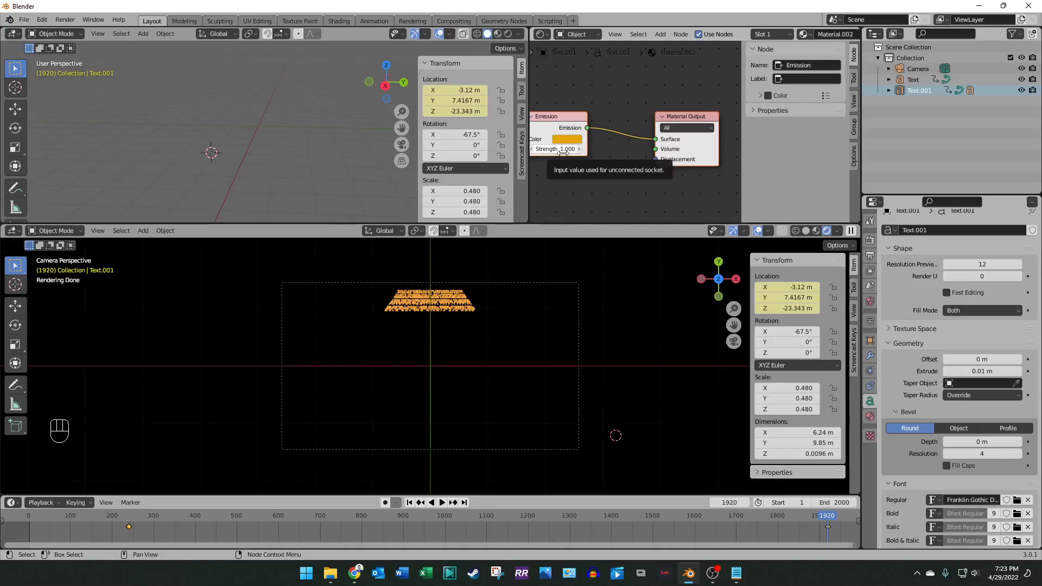
drag(560, 119, 576, 123)
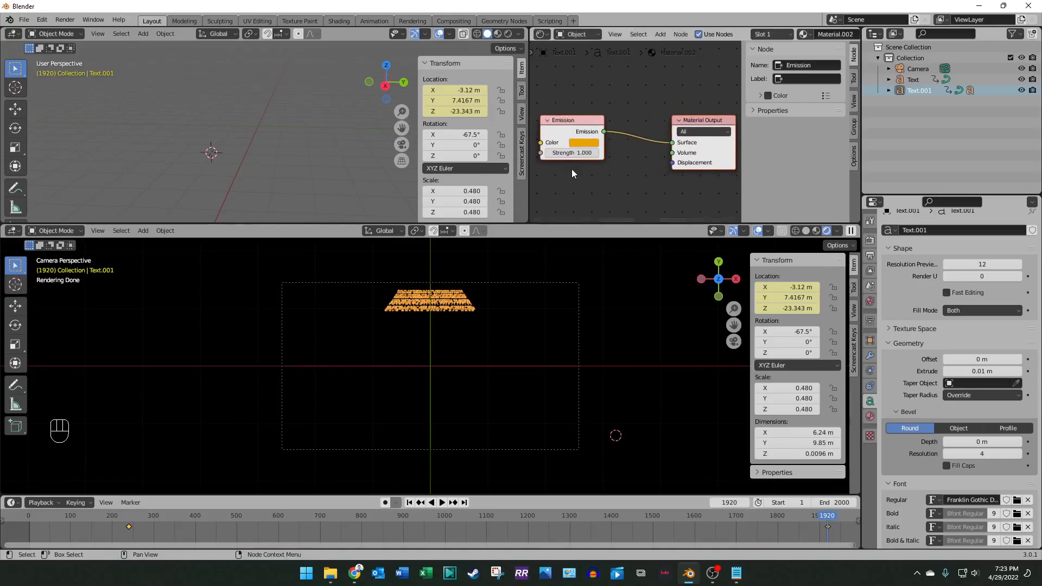
Step: Keyframe the paragraph material's Emission Strength of 1.000 at frame 1900
click(729, 502)
text(1)
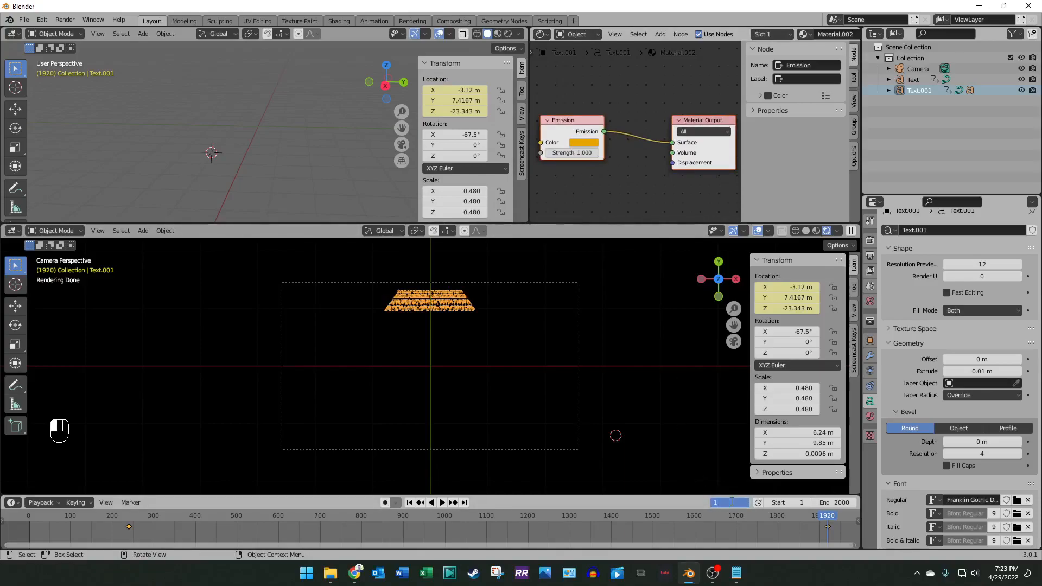
text(900)
key(Return)
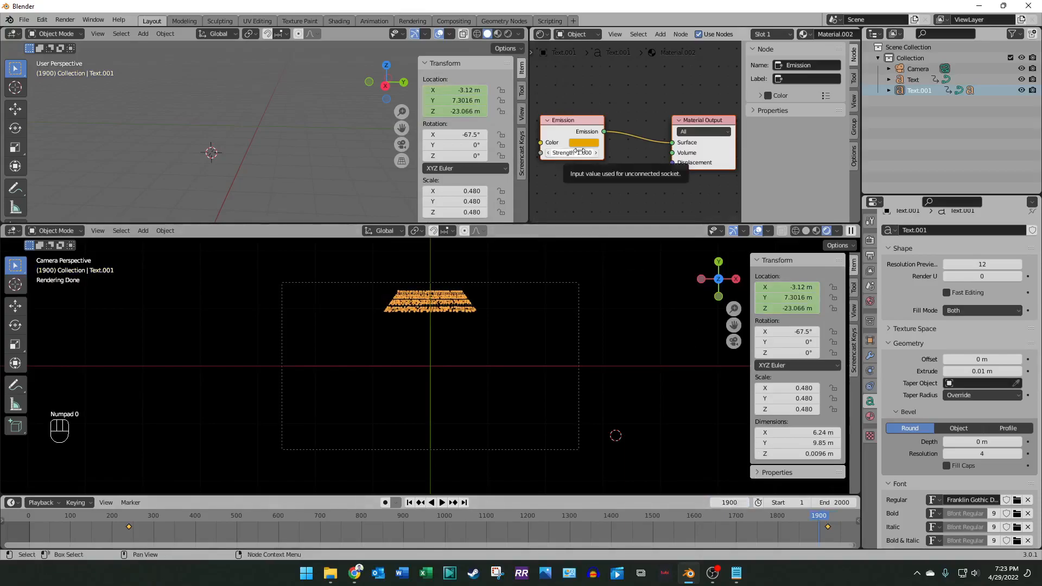
key(i)
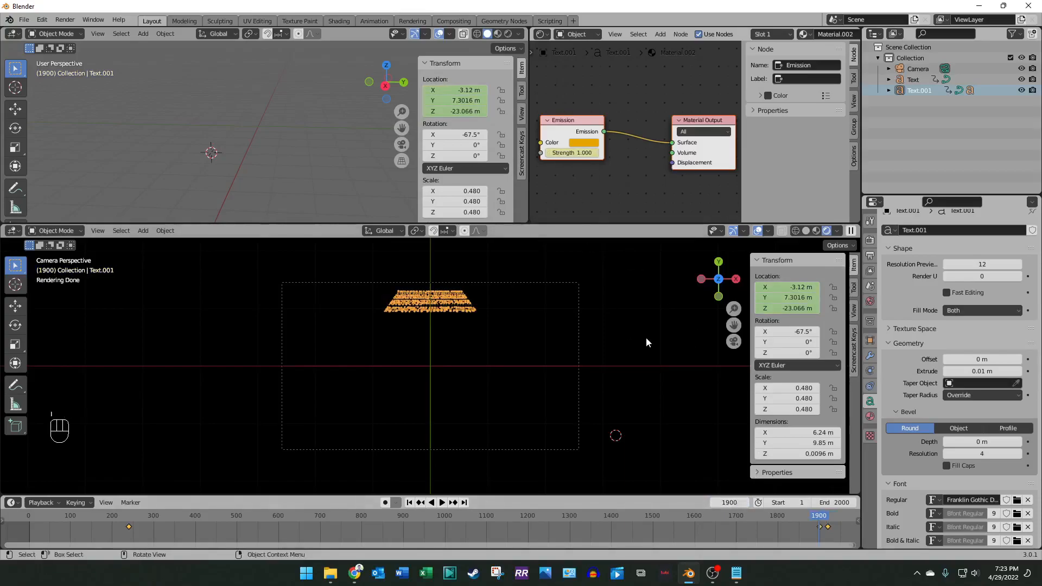
Step: At frame 1920, set the paragraph material's Emission Strength to 0.000 and keyframe it, leaving the text deselected
click(453, 503)
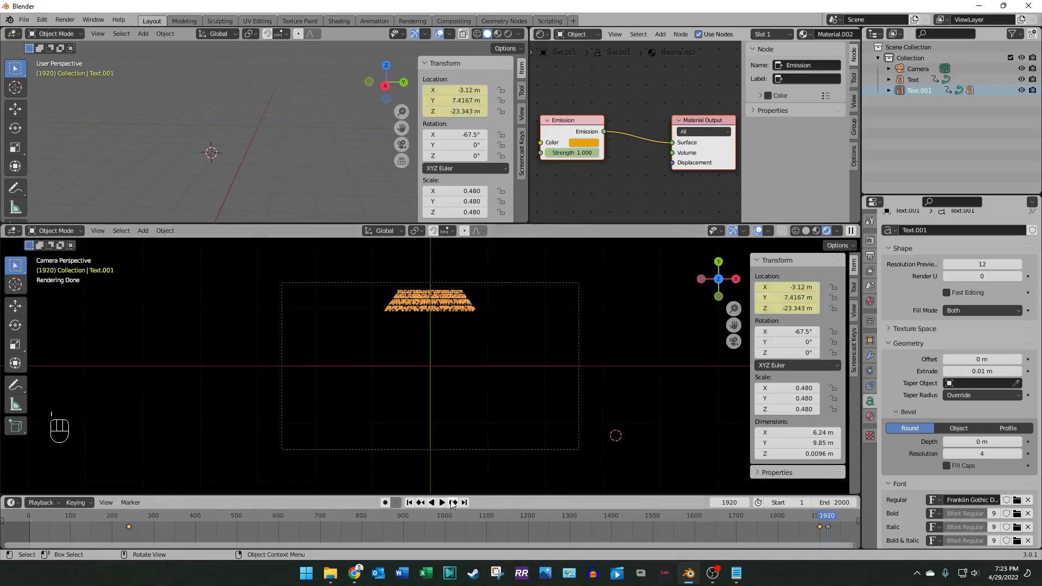
drag(583, 153, 577, 154)
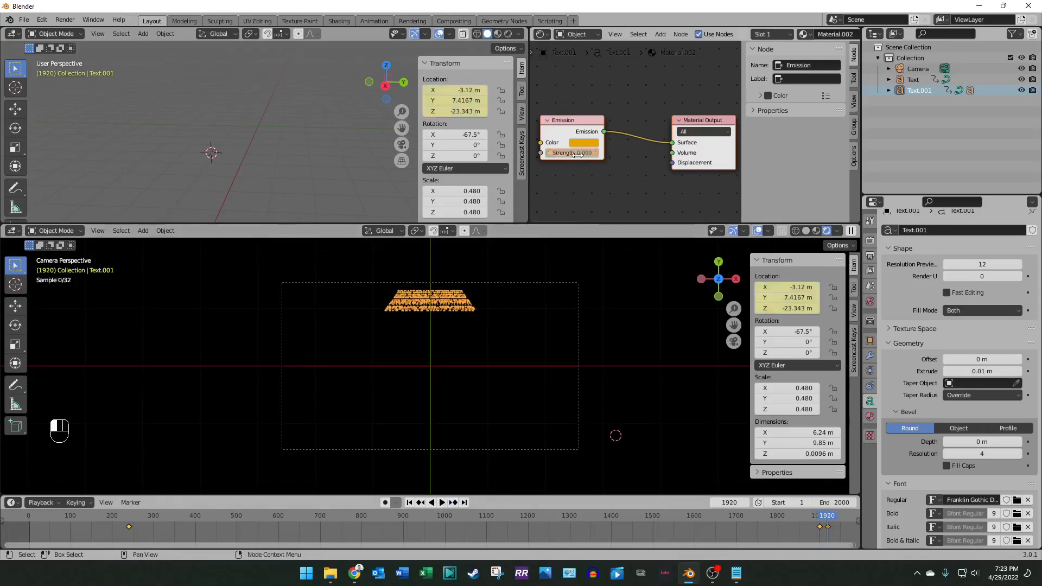
key(i)
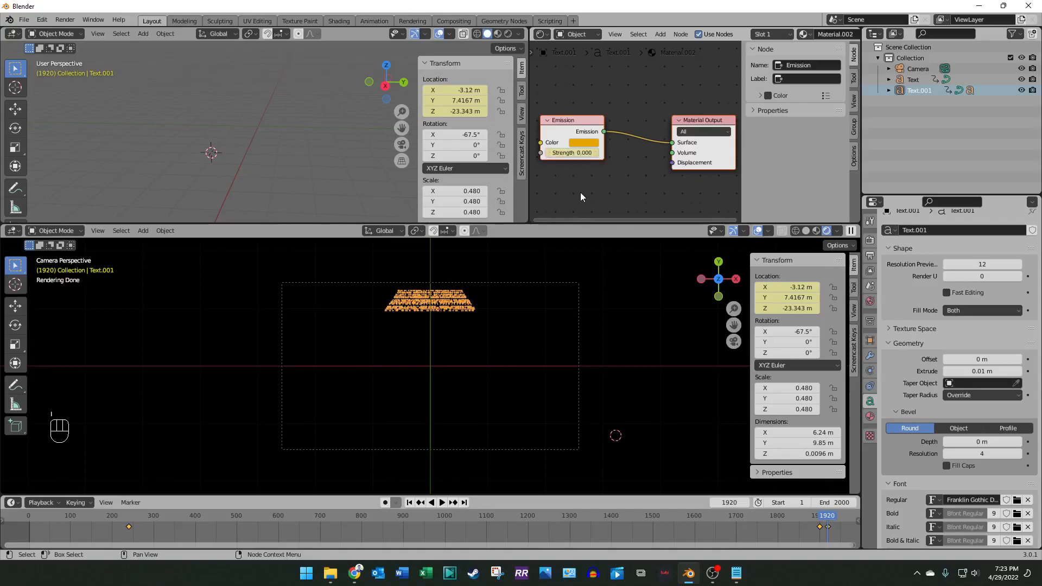
click(615, 287)
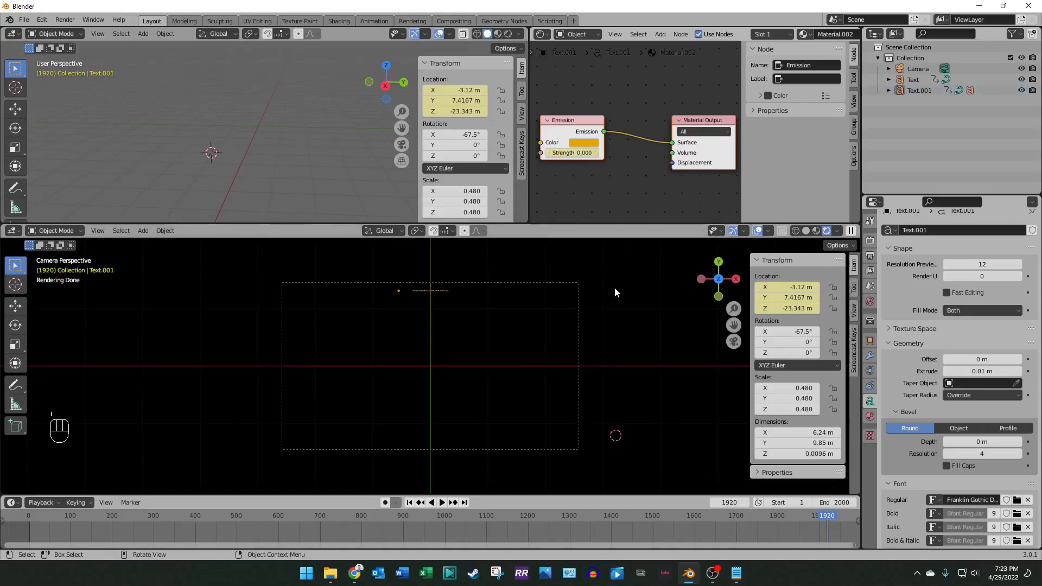
Step: Examine the text that still glows at frame 1920, framing the paragraph text outside the camera view and viewing it from behind
click(448, 291)
click(510, 301)
scroll(441, 316, up, 1)
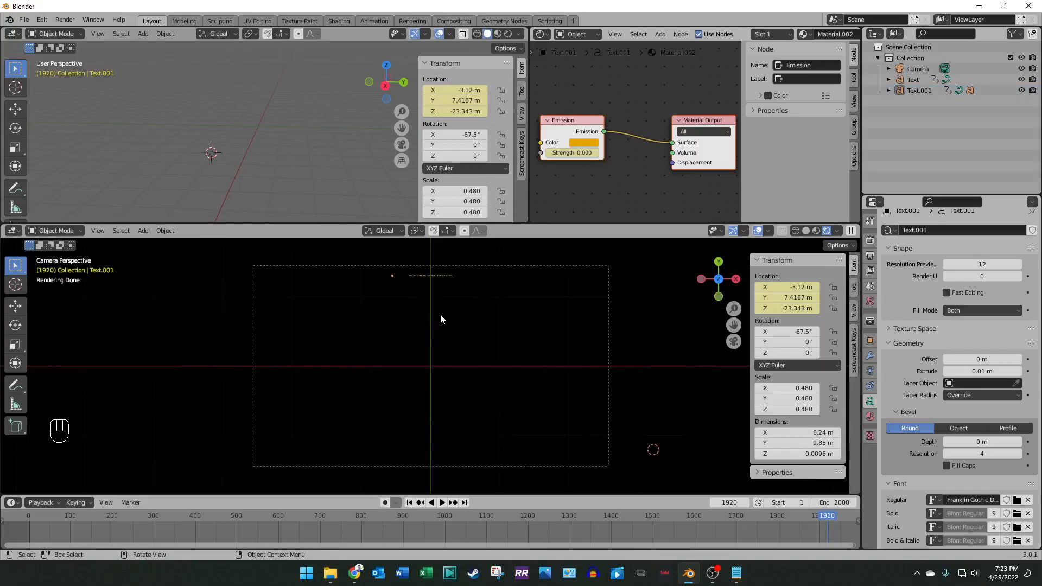
click(442, 273)
click(493, 291)
key(KP_0)
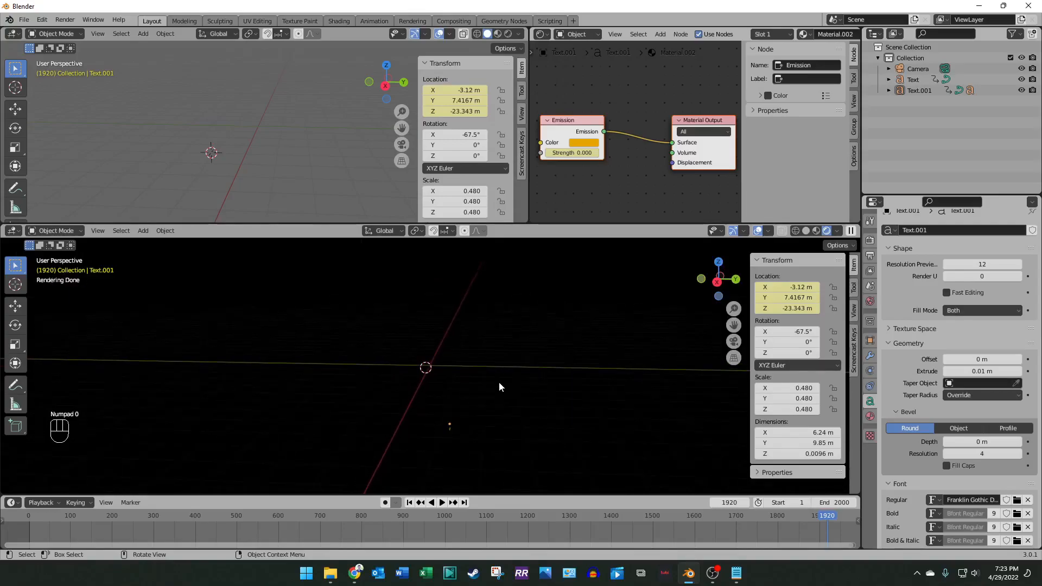
click(916, 90)
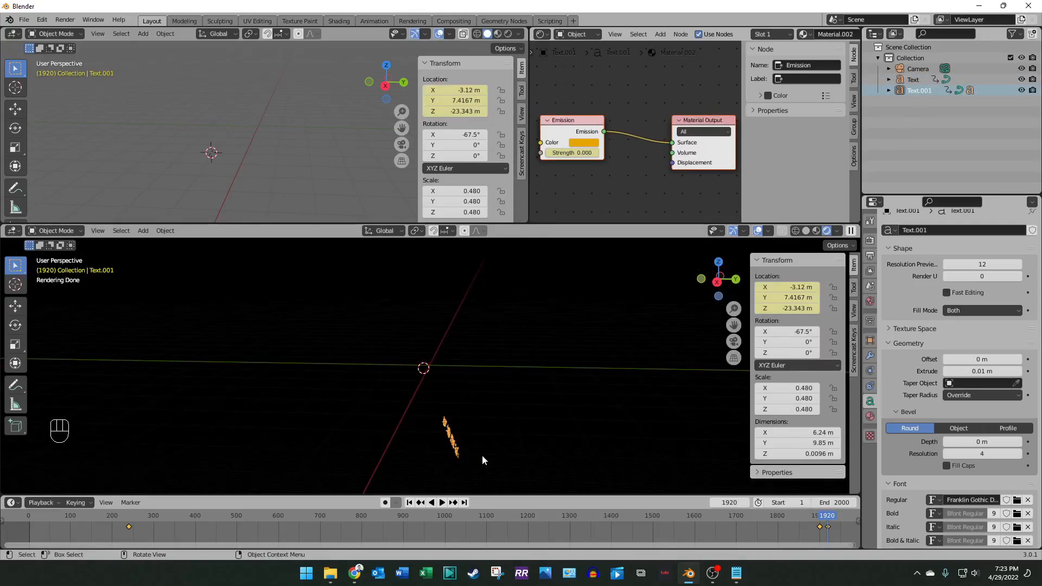
click(504, 428)
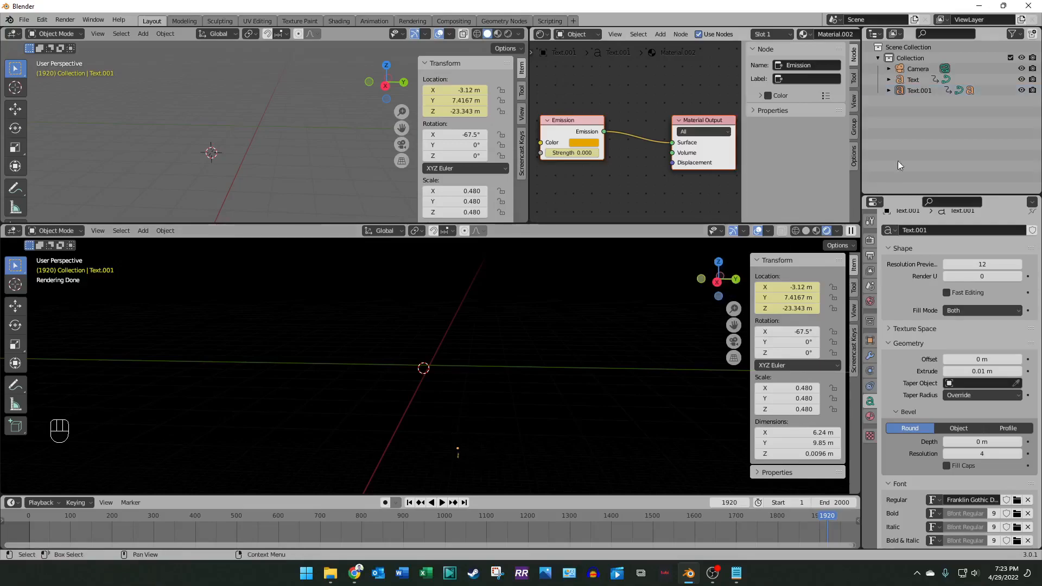
click(921, 93)
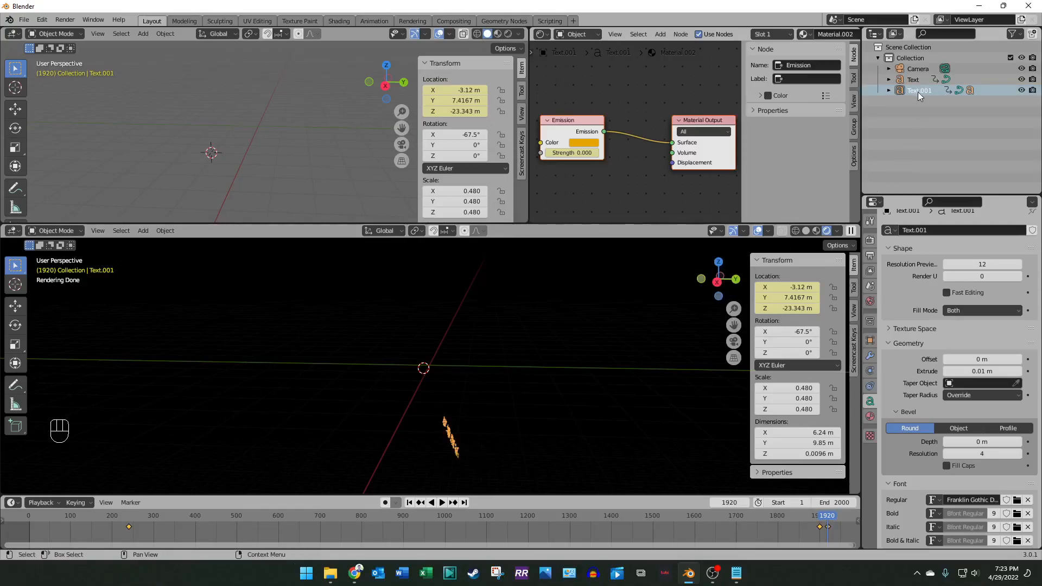
key(KP_Decimal)
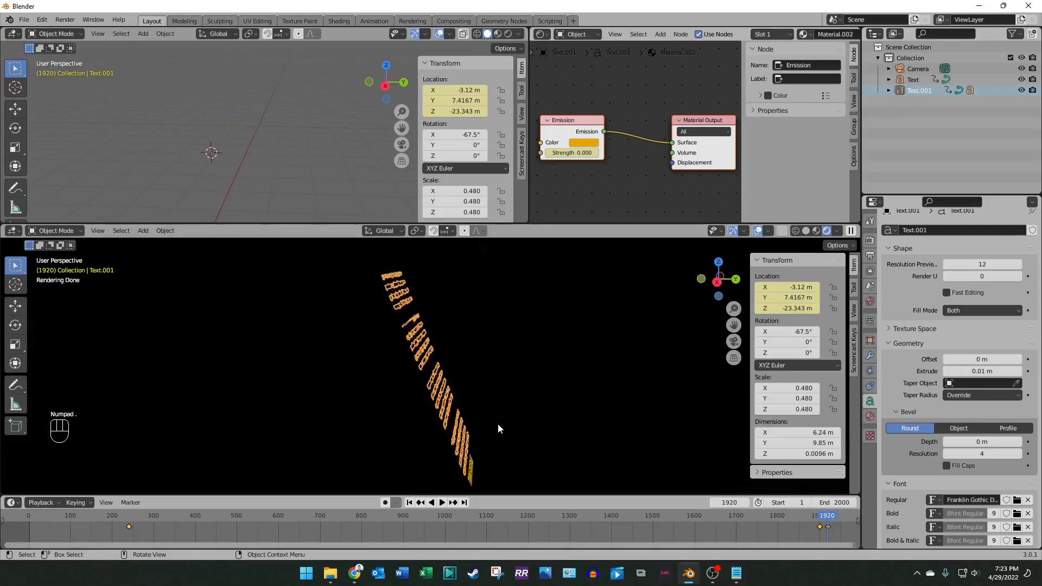
drag(718, 286, 582, 412)
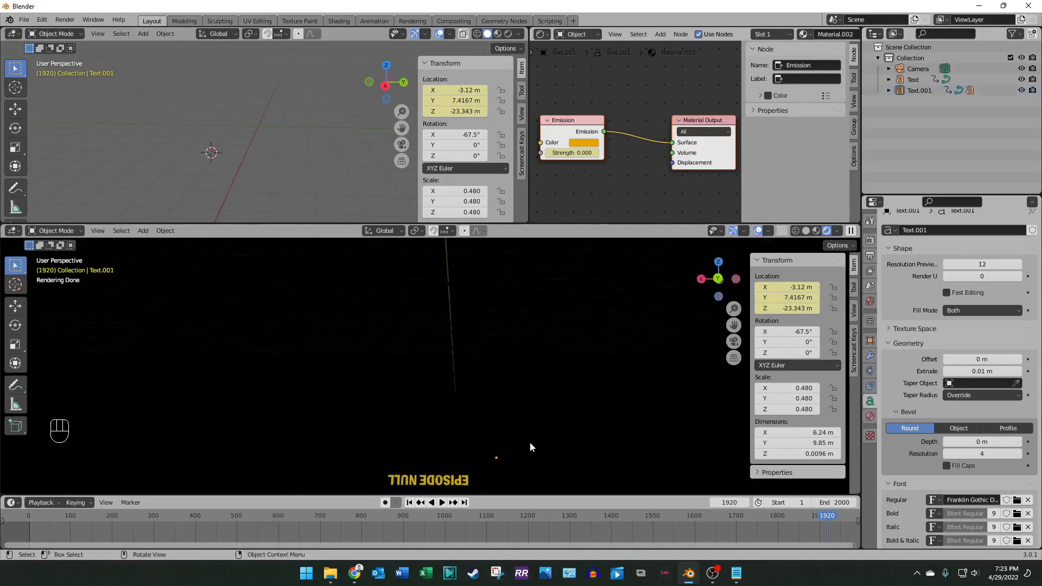
Step: Select the EPISODE NULL text and keyframe its material's Emission Strength of 1.000 at frame 1900
click(451, 481)
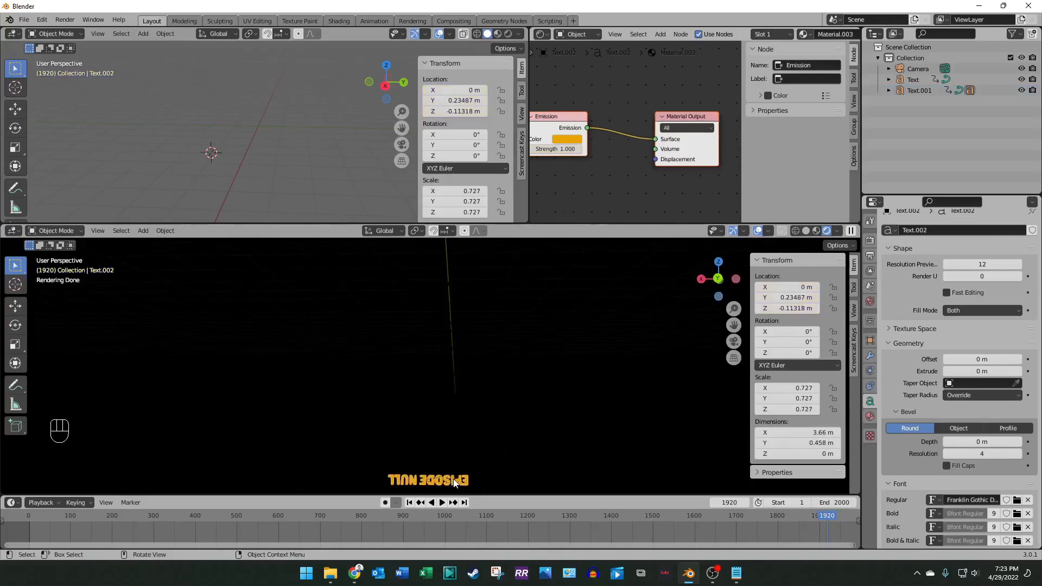
click(732, 503)
text(1)
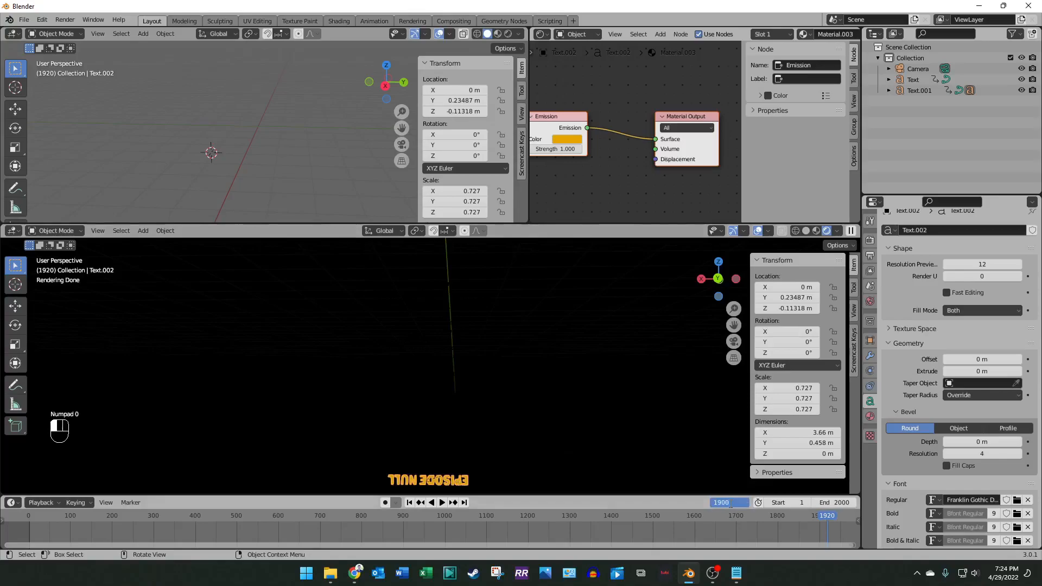
text(900)
key(Return)
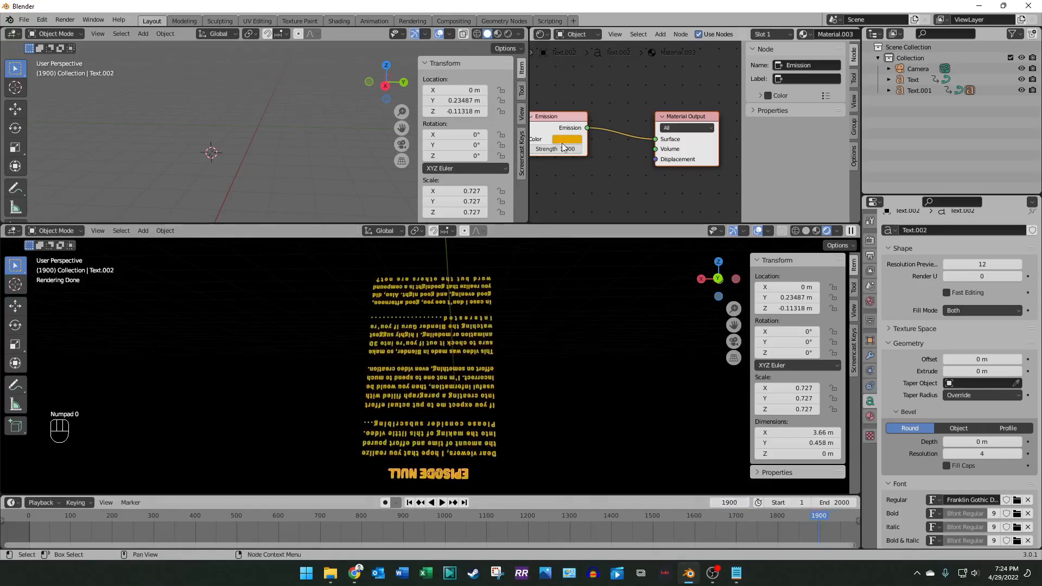
click(563, 147)
key(Return)
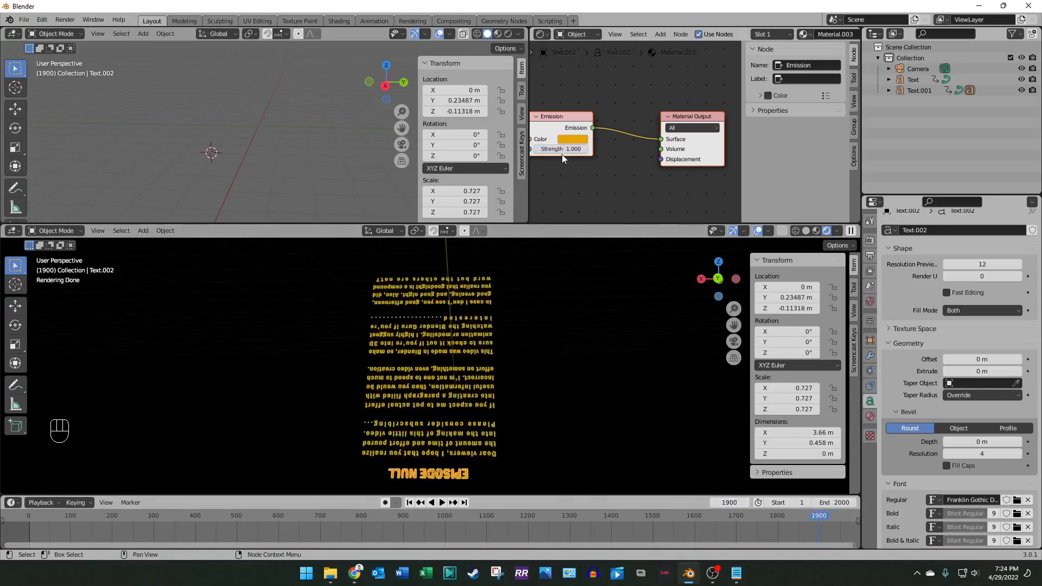
key(i)
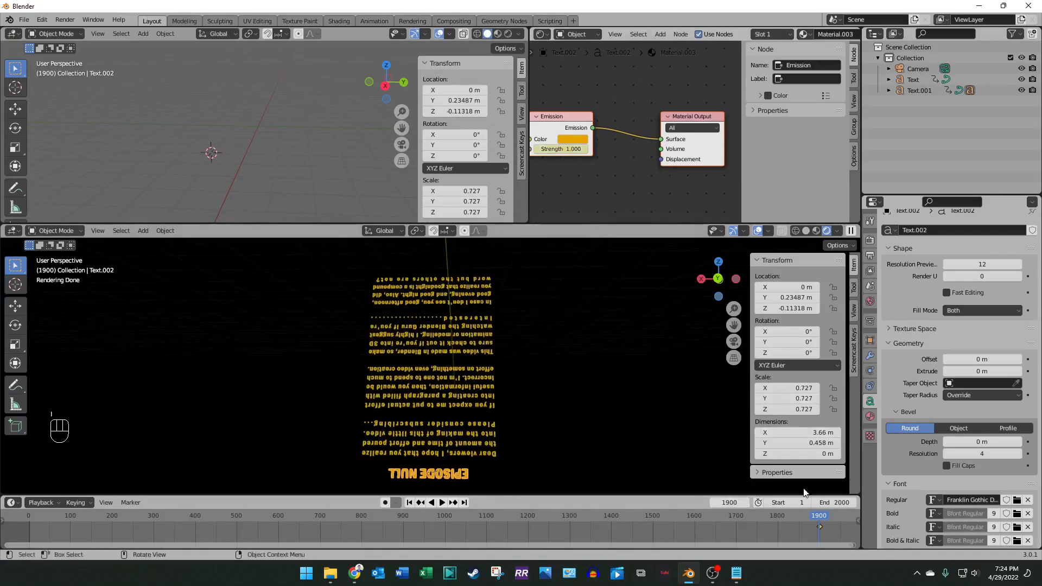
Step: Keyframe the EPISODE NULL material's Emission Strength at 0.000 on frame 1920 and check the faded text through the camera
click(733, 502)
text(1)
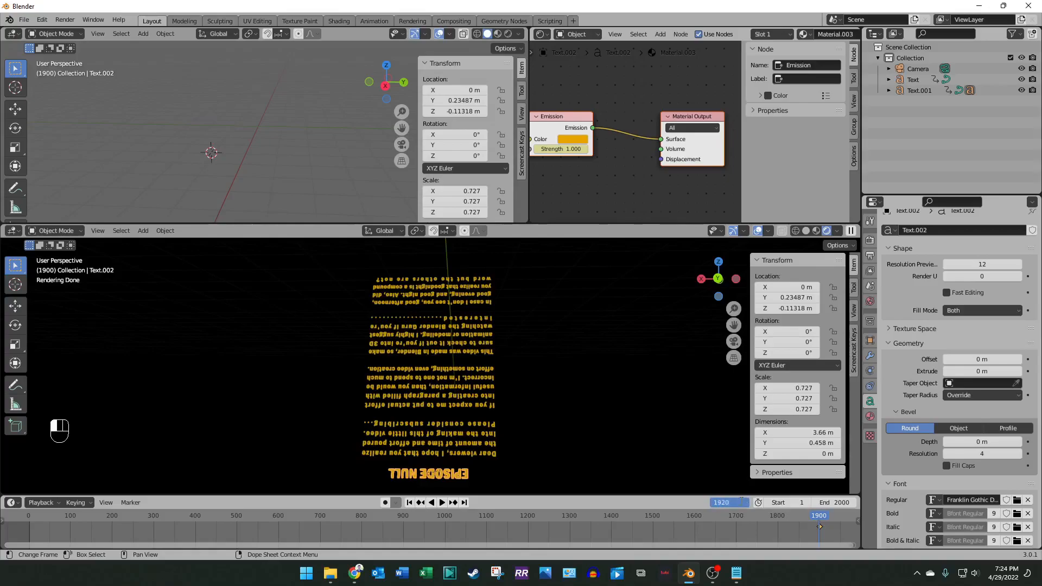
text(920)
key(Return)
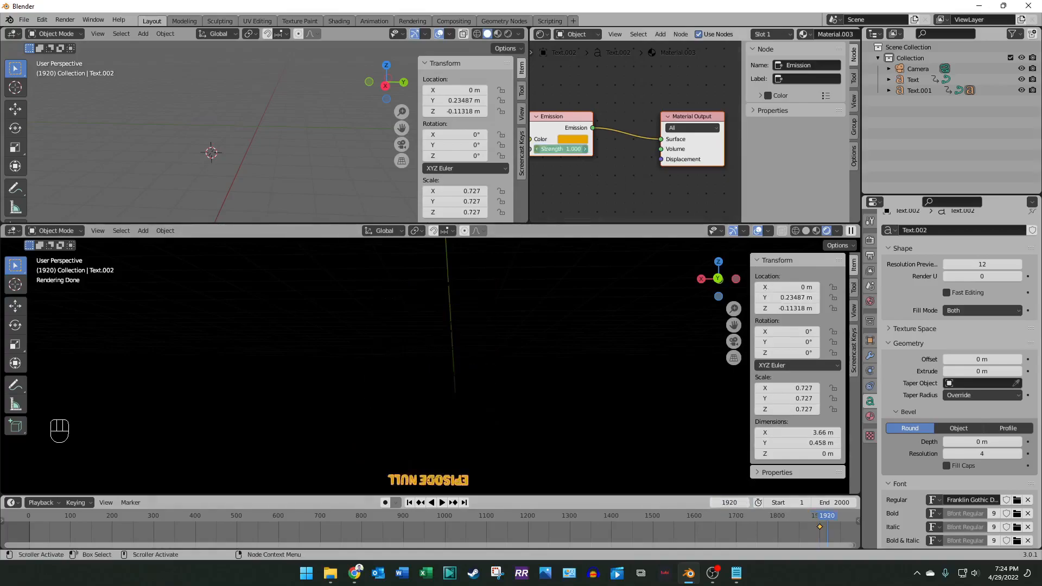
mouse_move(568, 150)
mouse_down()
mouse_move(551, 150)
mouse_move(568, 149)
mouse_up()
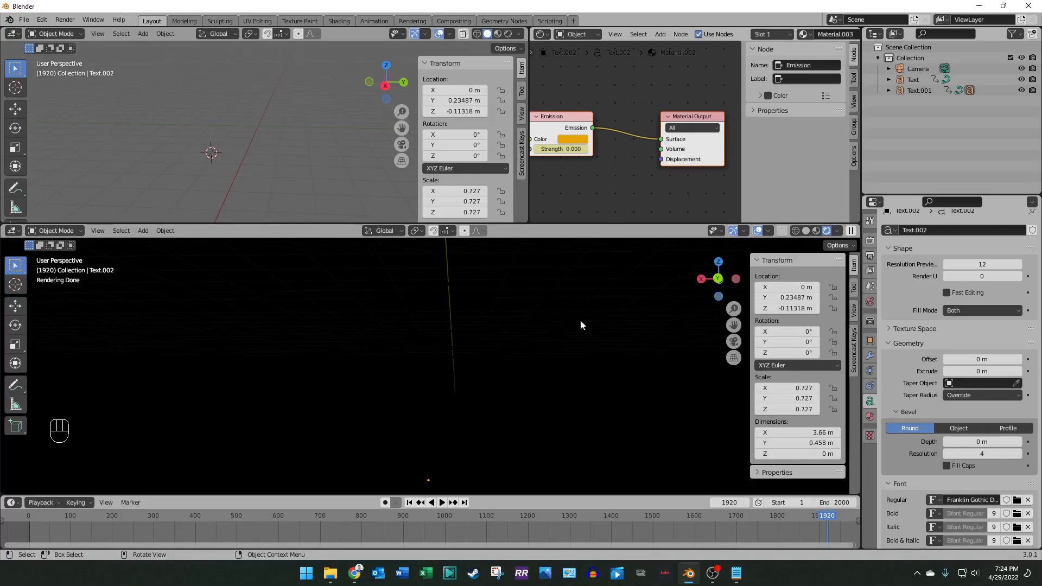
key(KP_0)
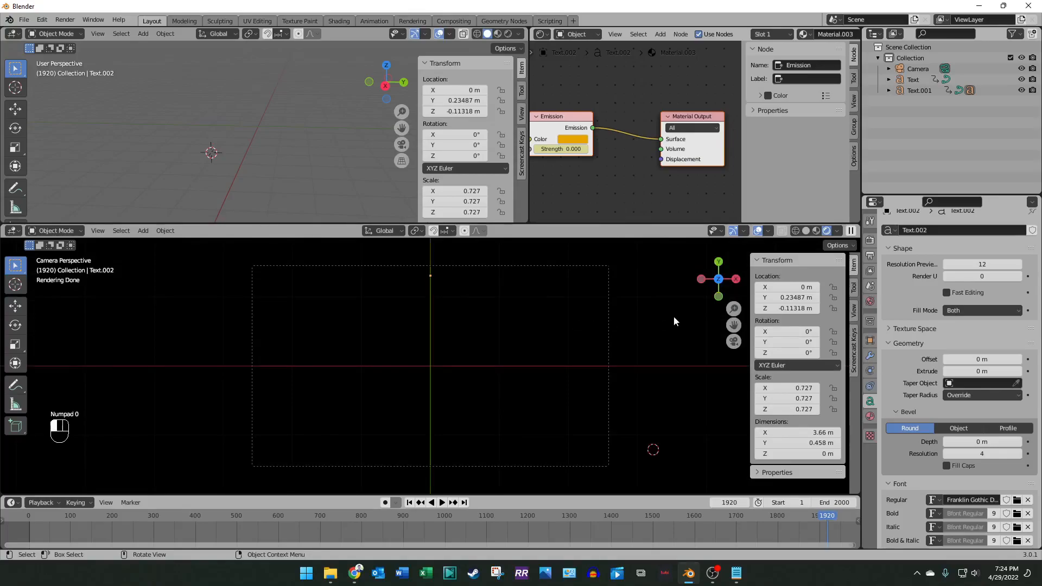
click(430, 281)
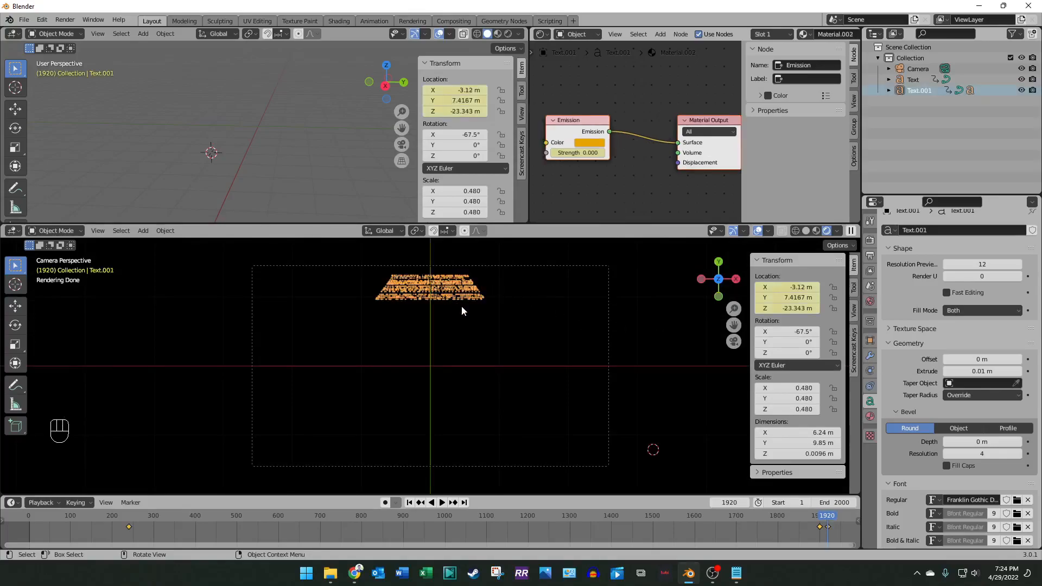
click(618, 308)
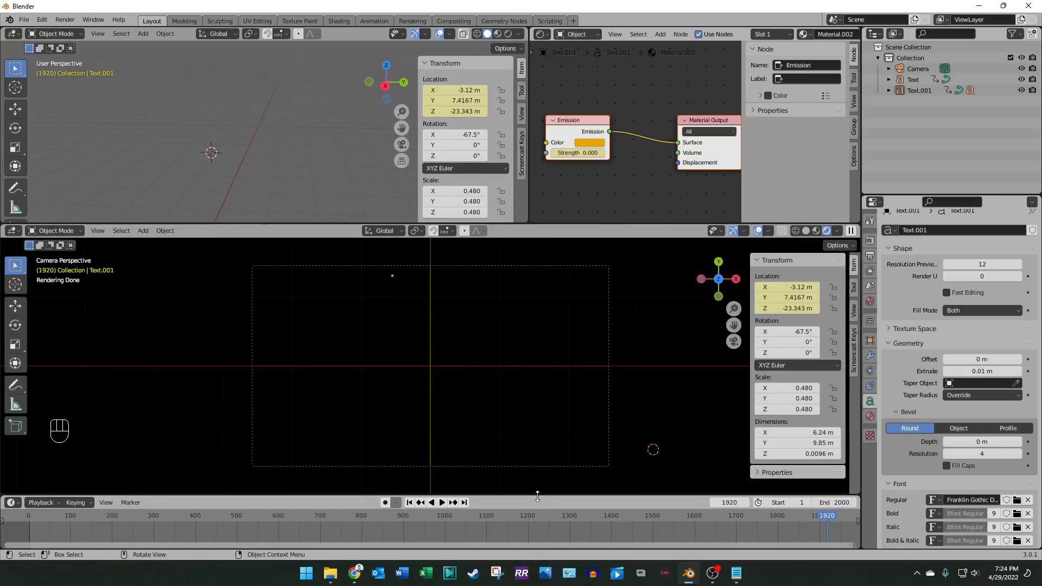
Step: Go to frame 969, render a still image to check the crawl, and close the render window
click(539, 516)
drag(539, 516, 432, 515)
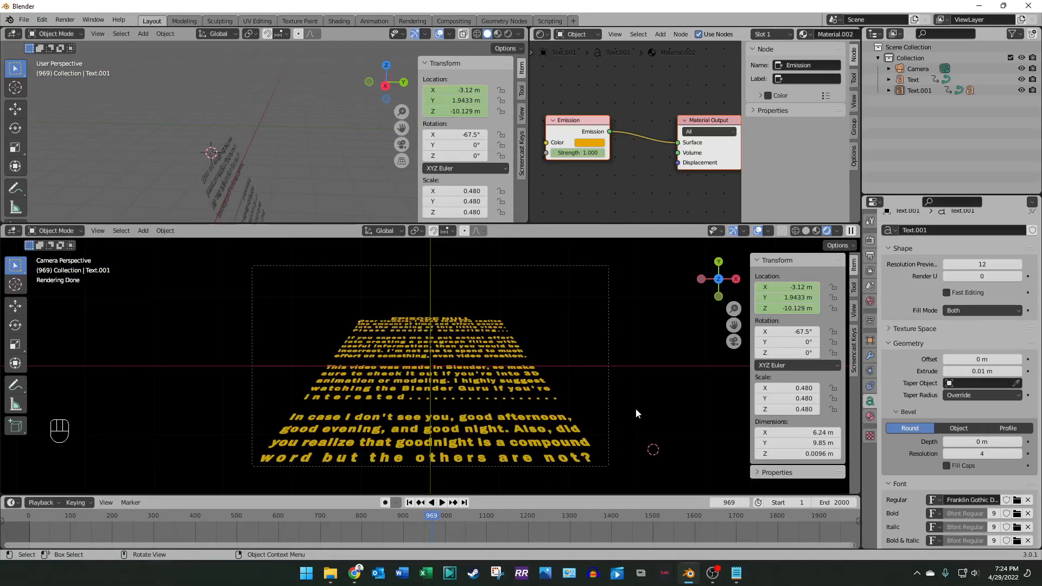
key(F12)
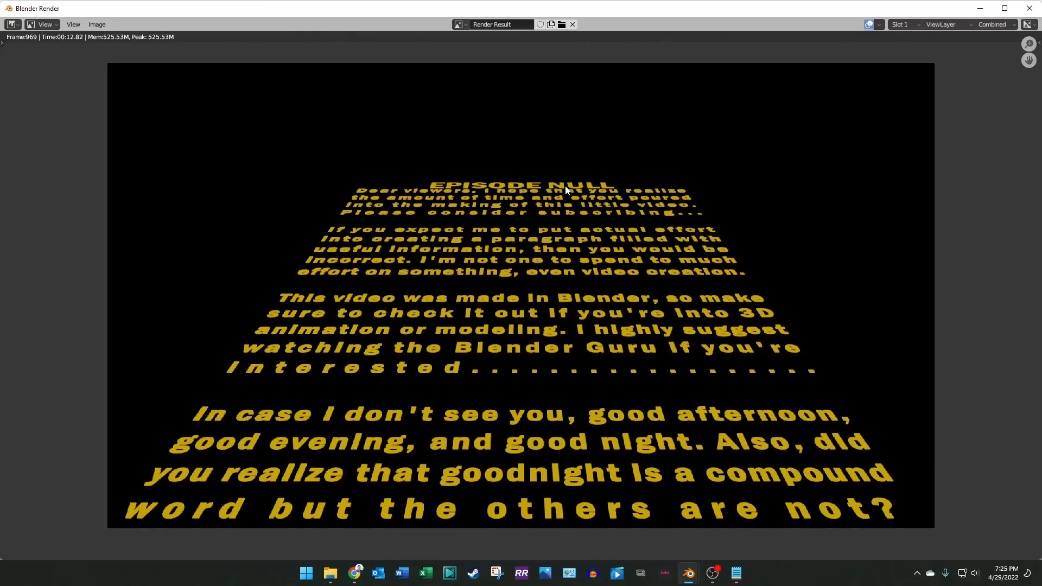
click(1029, 9)
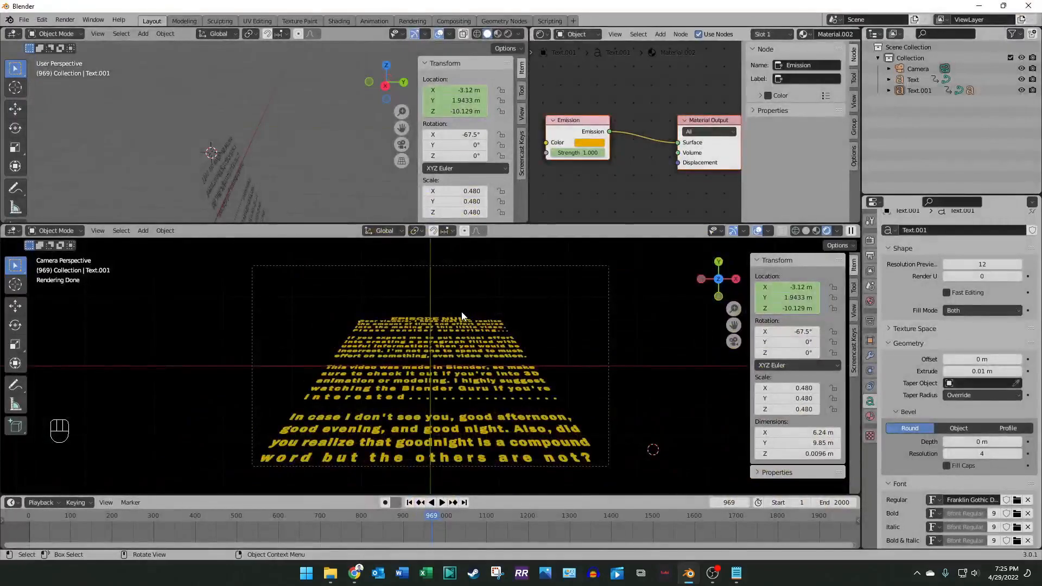
Step: Play the animation from frame 1 to about frame 337 and check how the crawl text enters the camera frame
click(409, 502)
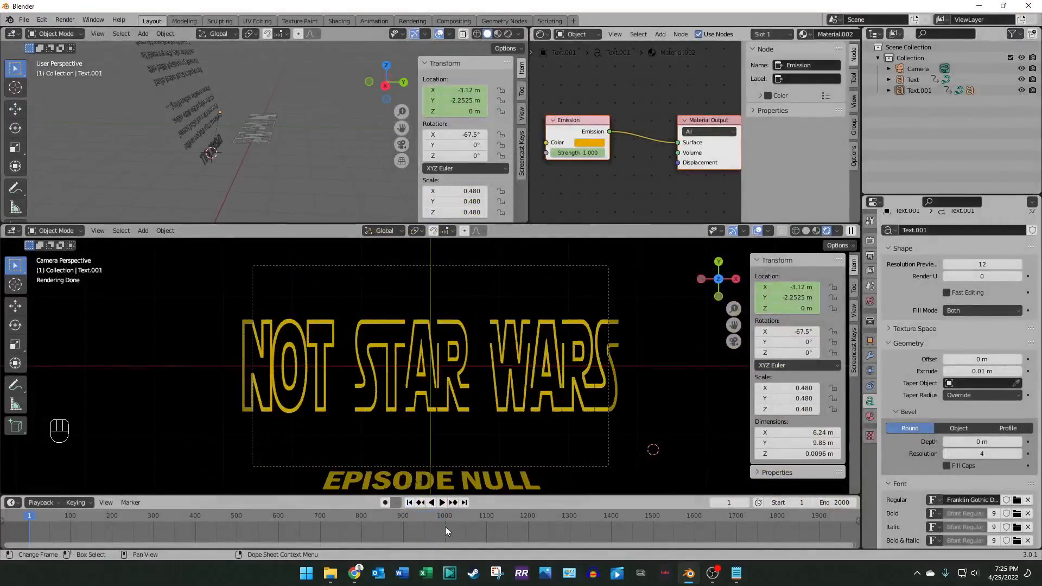
key(space)
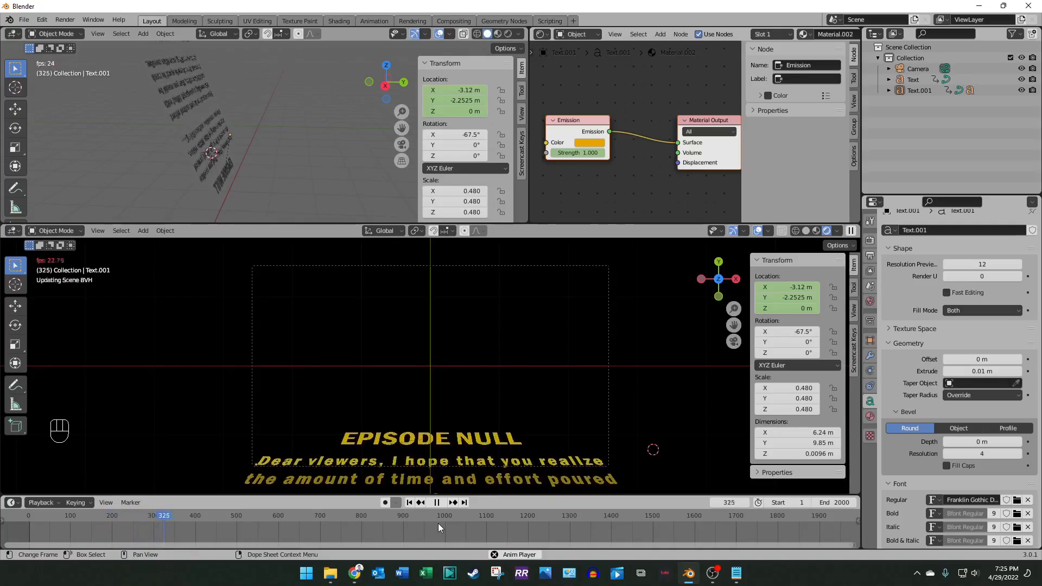
key(space)
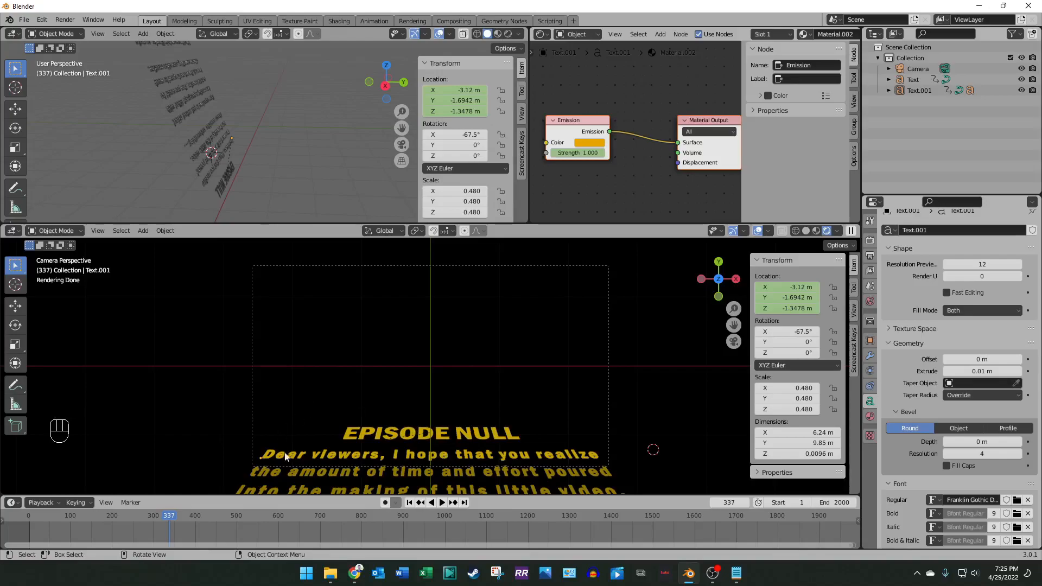
Step: At frame 240, move the paragraph text along its local Y axis to about Y -2.560 m, Z 0.742 m and keyframe it
click(453, 478)
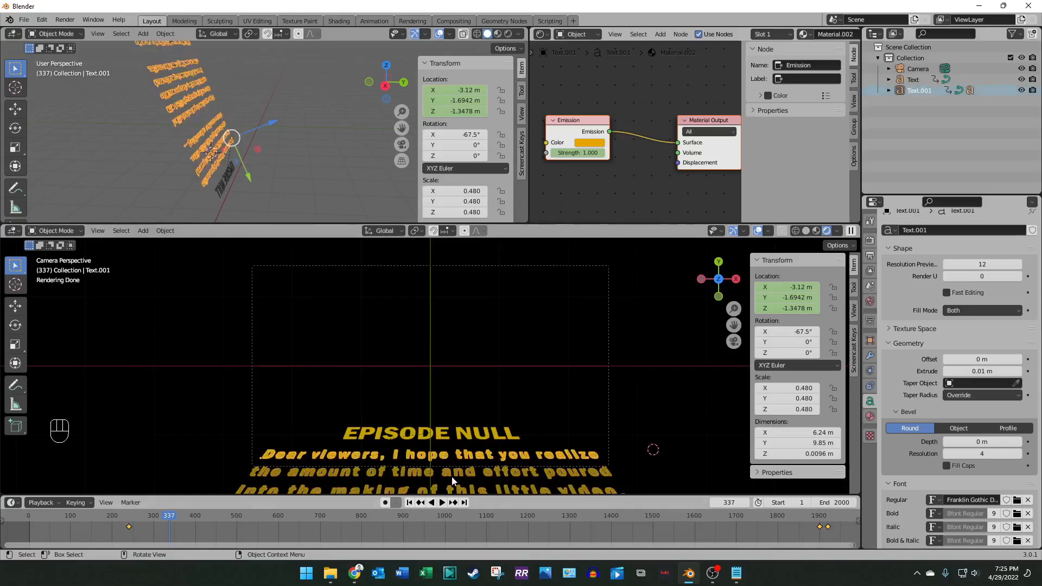
click(421, 503)
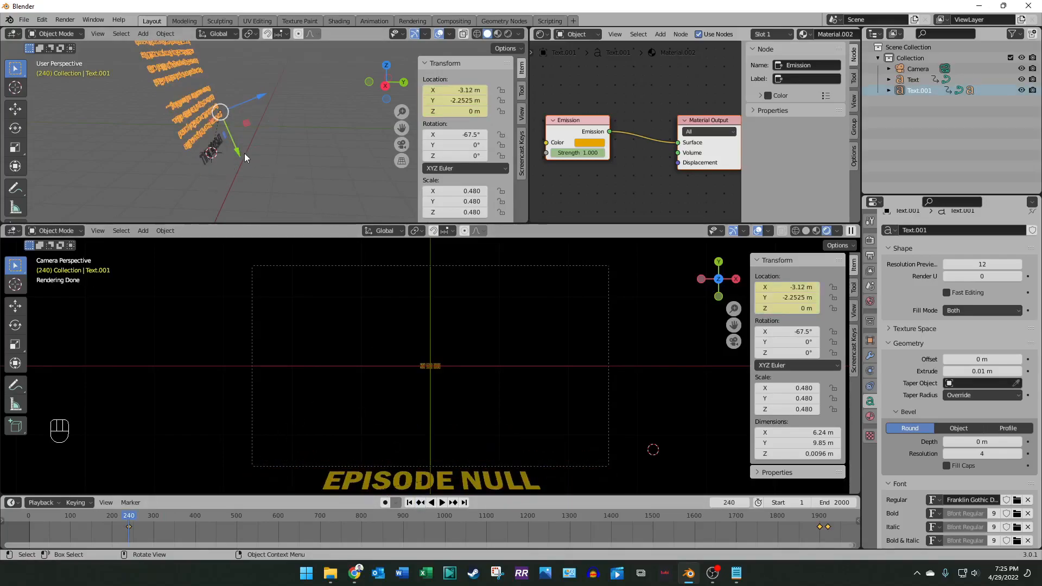
drag(239, 153, 230, 134)
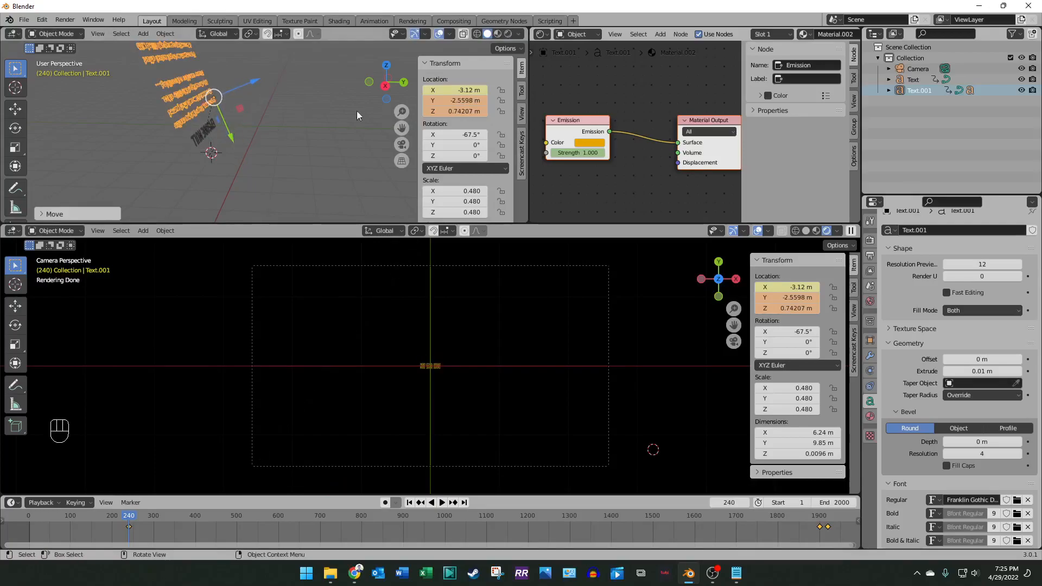
key(i)
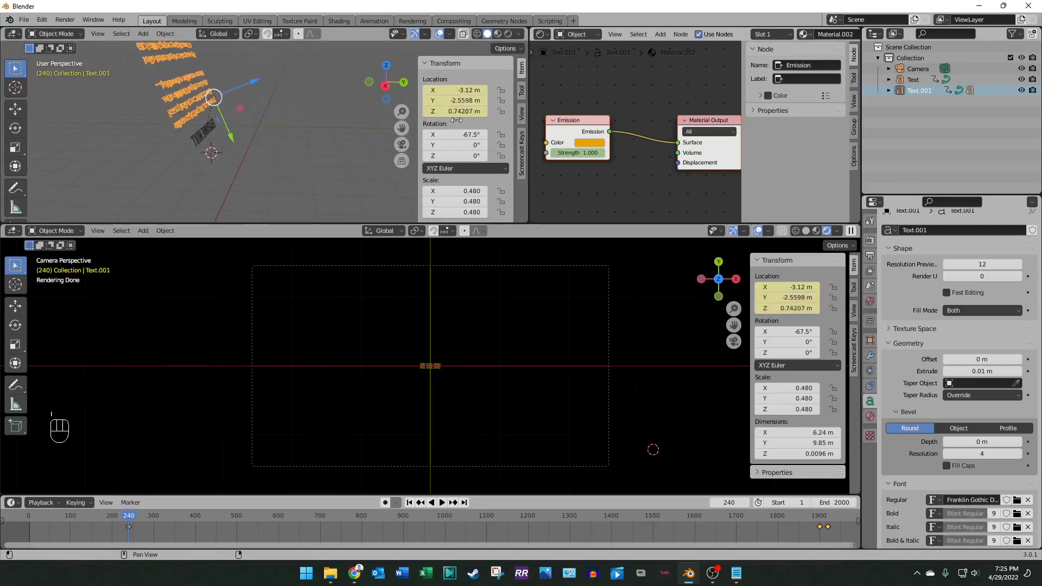
Step: Move the EPISODE NULL text along its local Z and Y axes to about Y 0.650 m, Z 0.125 m
click(205, 135)
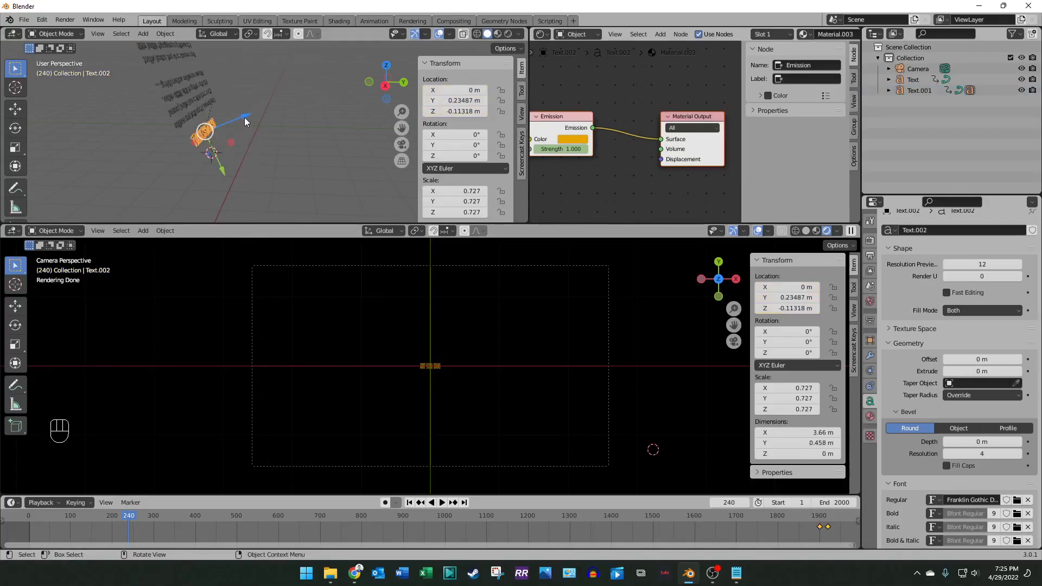
drag(244, 117, 249, 118)
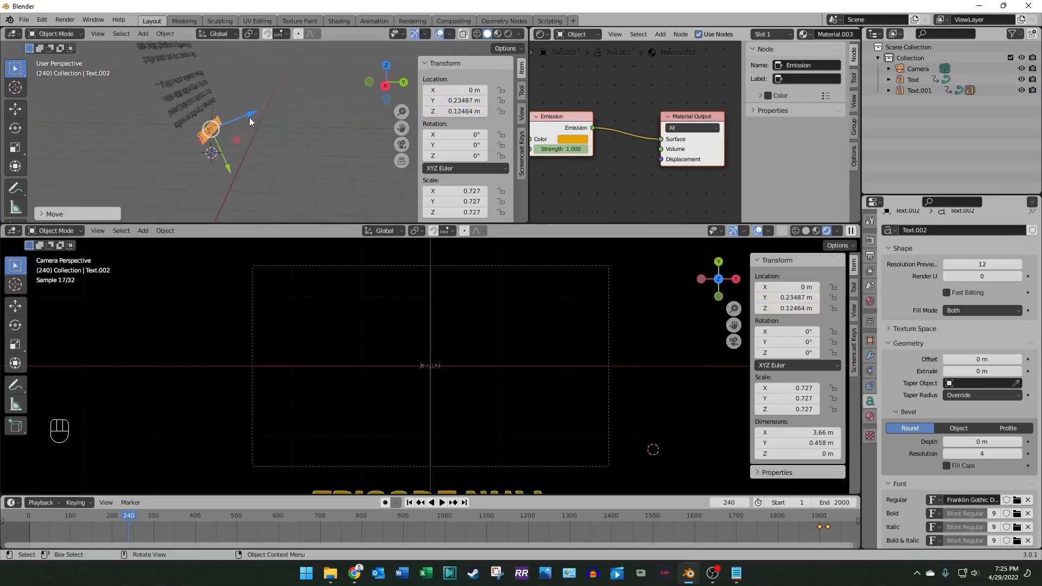
drag(226, 165, 233, 178)
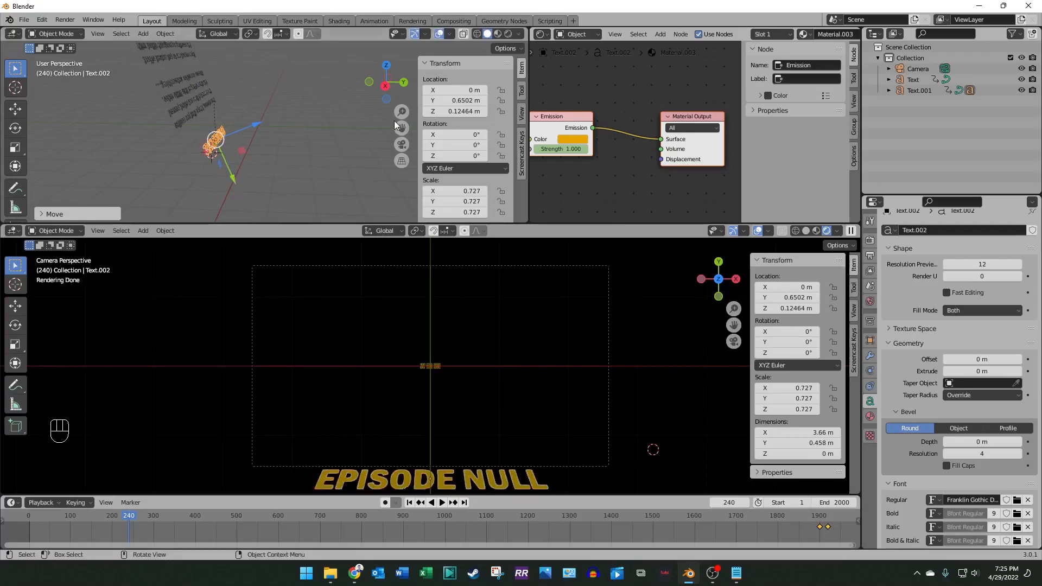
Step: Deselect the EPISODE NULL text, play the animation from frame 240, and scrub further along the timeline to check the crawl
click(317, 176)
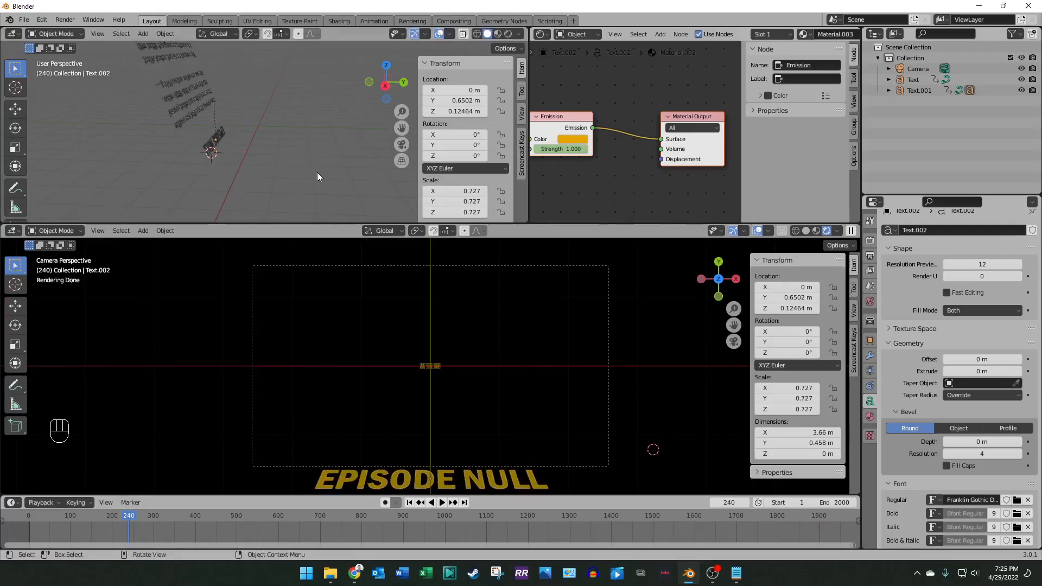
key(space)
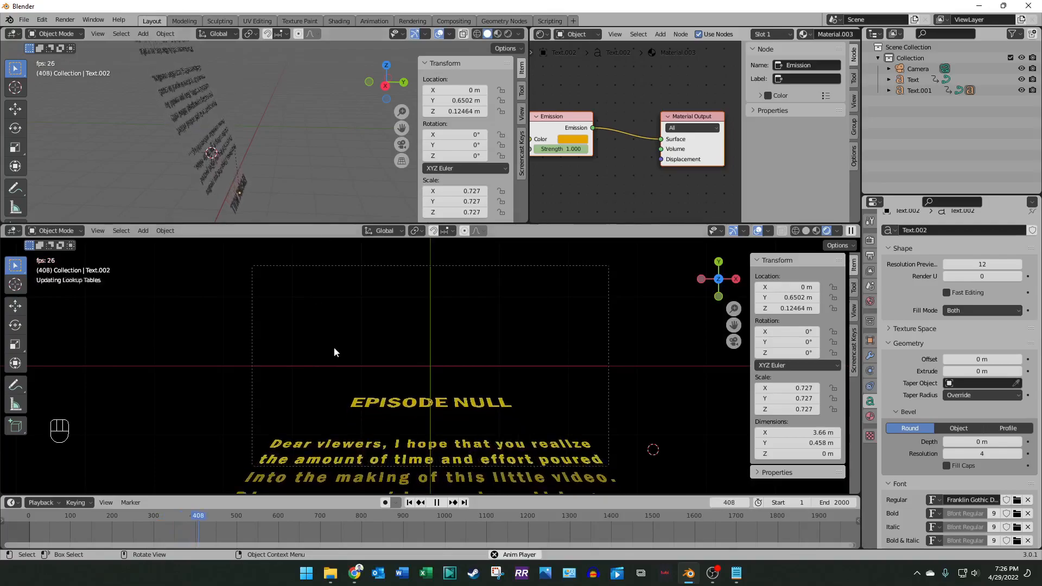
drag(306, 517, 558, 515)
Step: Go to frame 1675, render a still image to check the distant crawl text, and close the render window without quitting
click(677, 514)
key(F12)
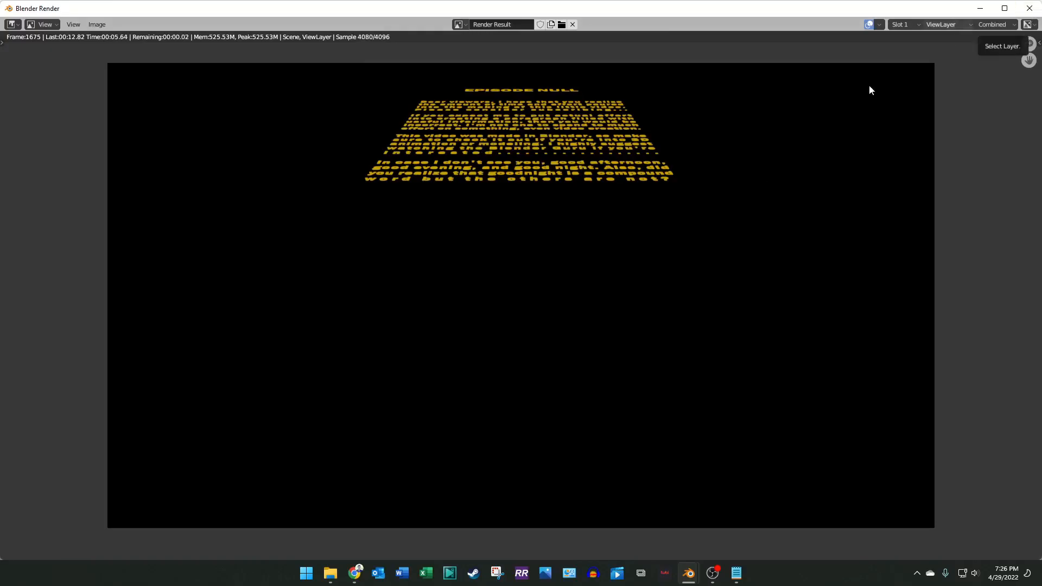
click(1030, 8)
click(1029, 6)
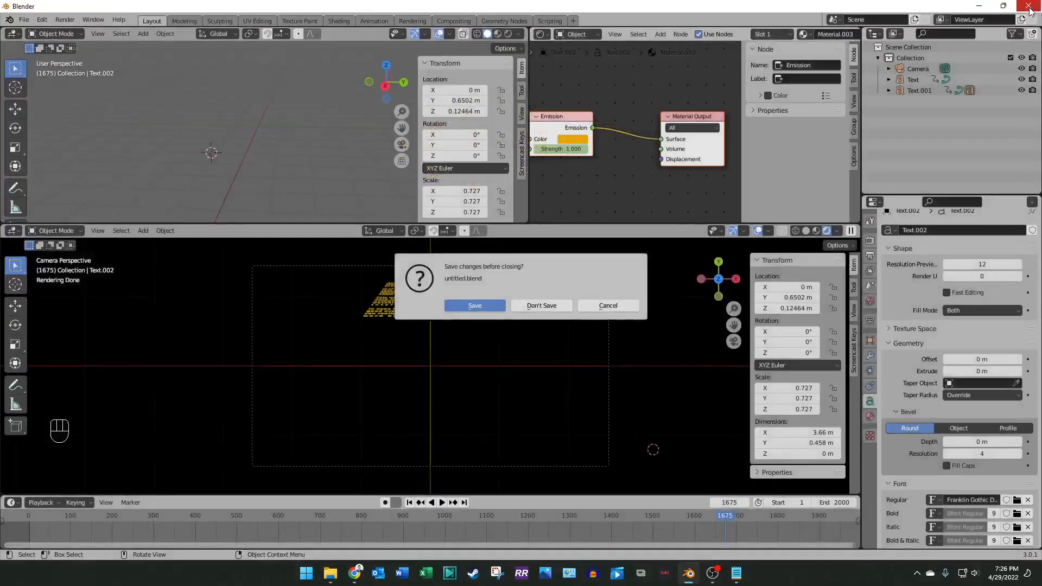
click(603, 302)
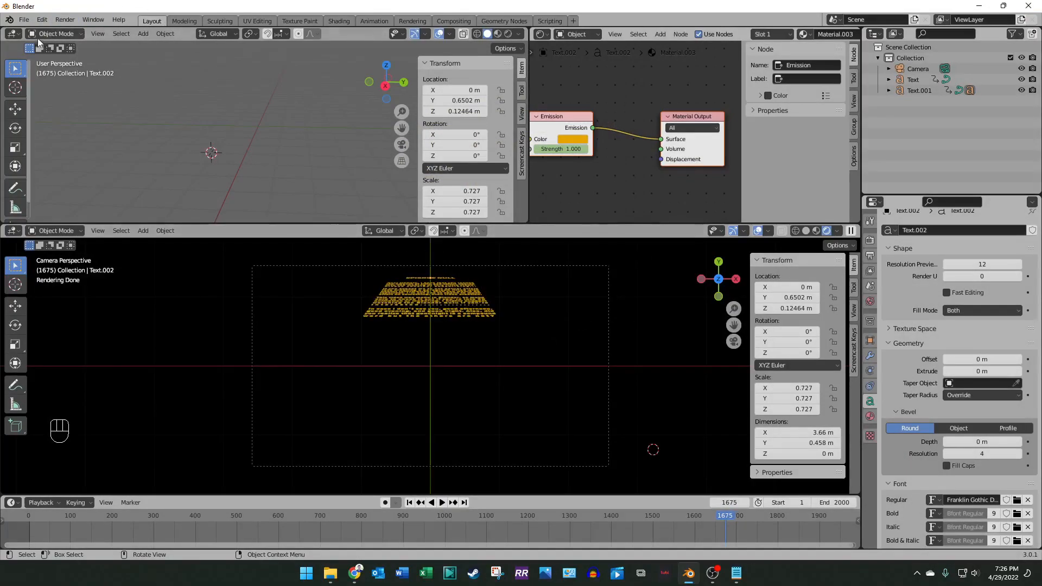
Step: Save the project to the Desktop as "Star Wars Text Crawl Tutorial.blend"
click(24, 19)
click(38, 90)
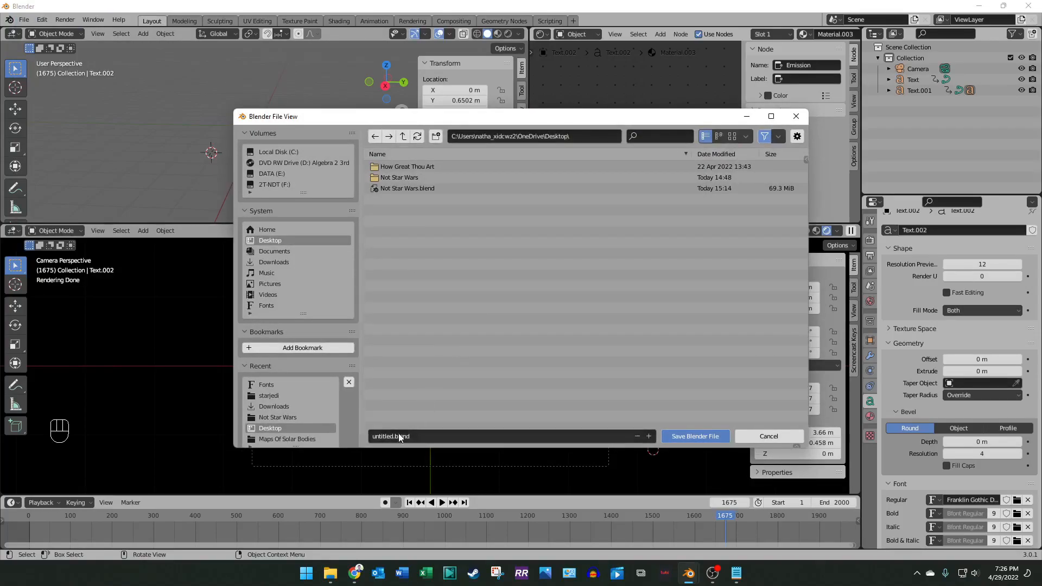
drag(392, 436, 360, 436)
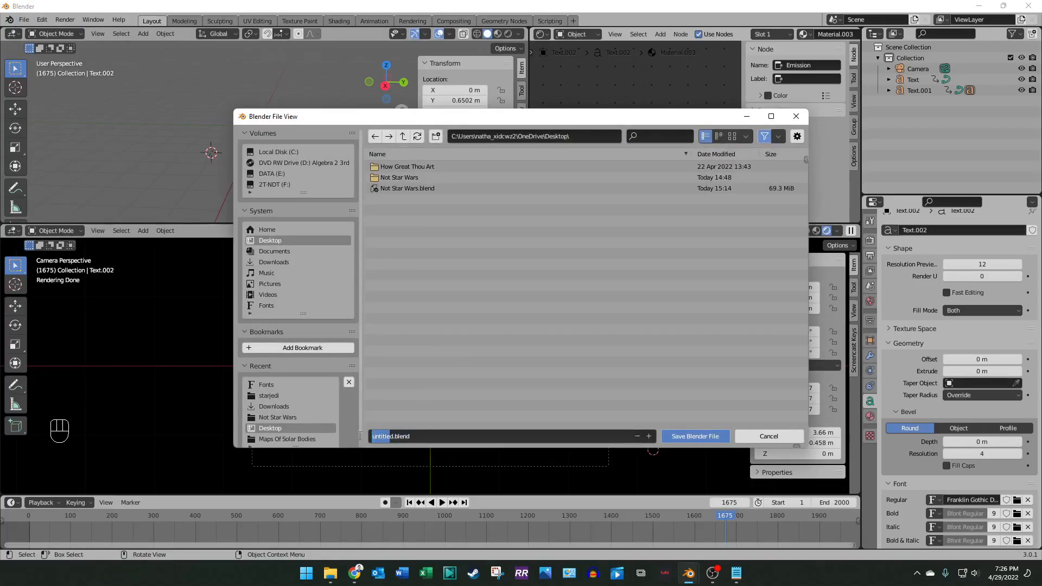
key(BackSpace)
text(Star Wars Text Crawl Tutorial)
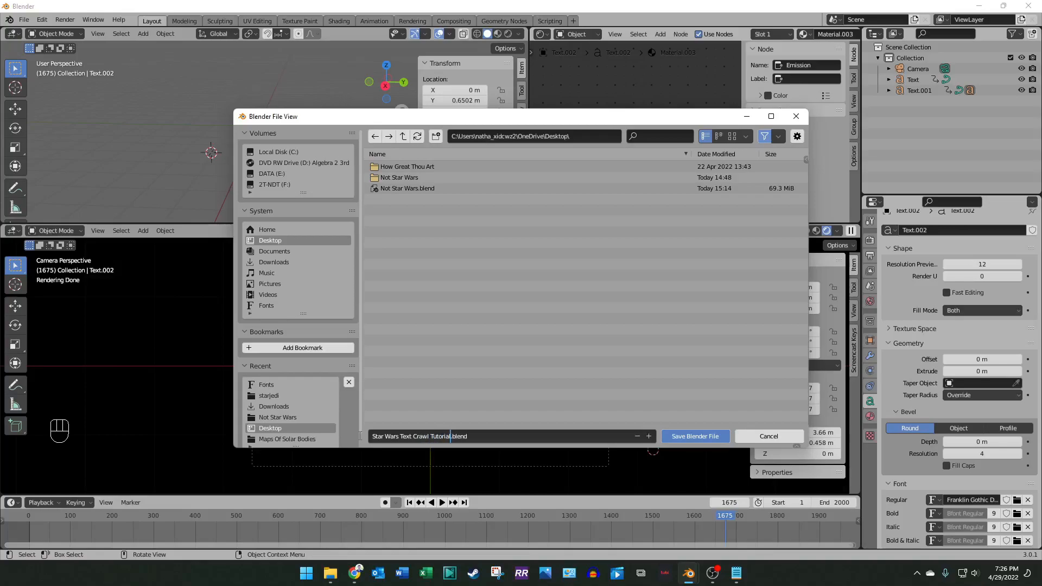
click(704, 436)
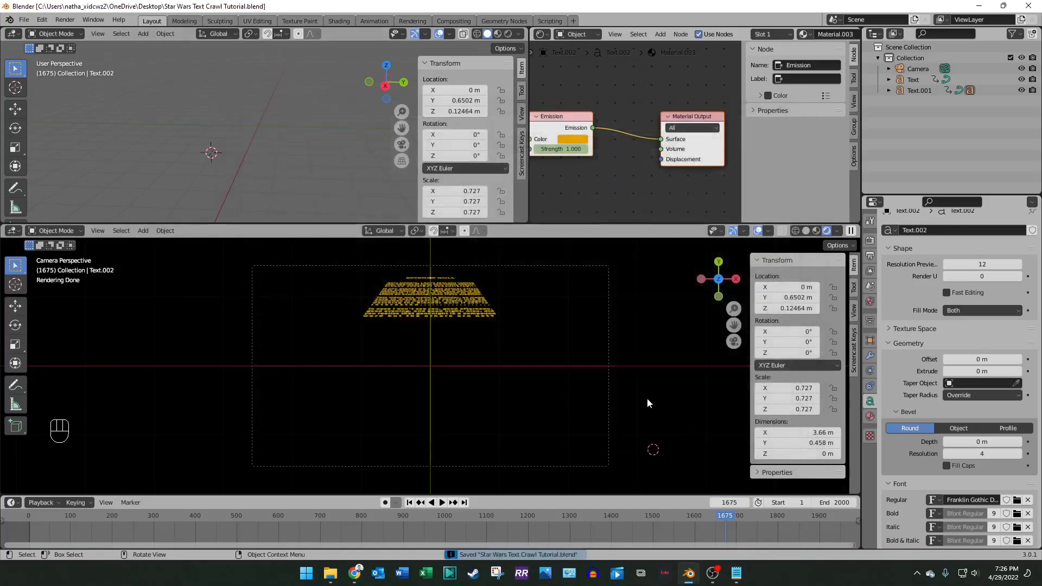
Step: Return the animation to frame 1
click(453, 502)
click(410, 502)
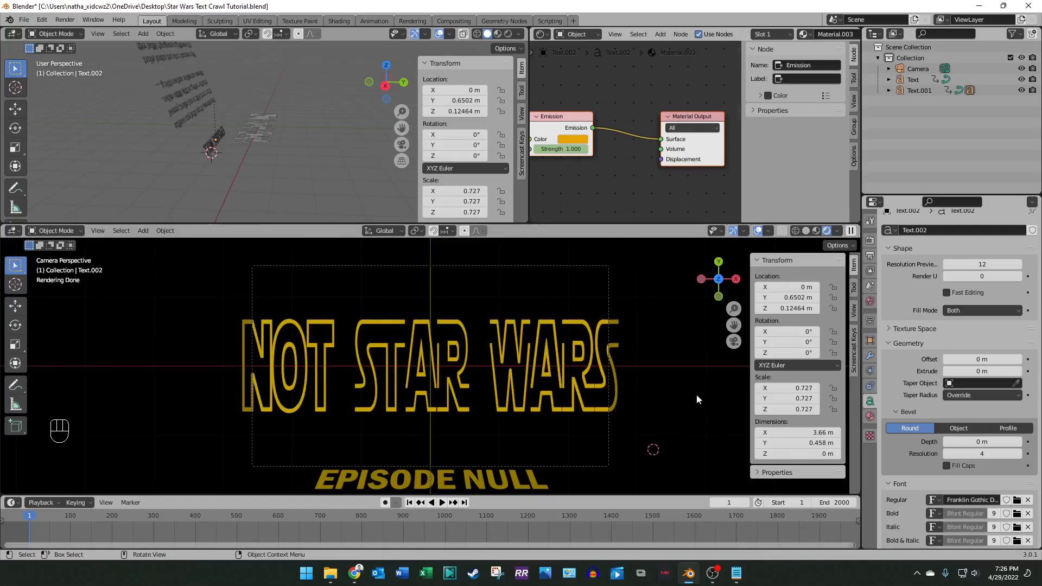
click(713, 574)
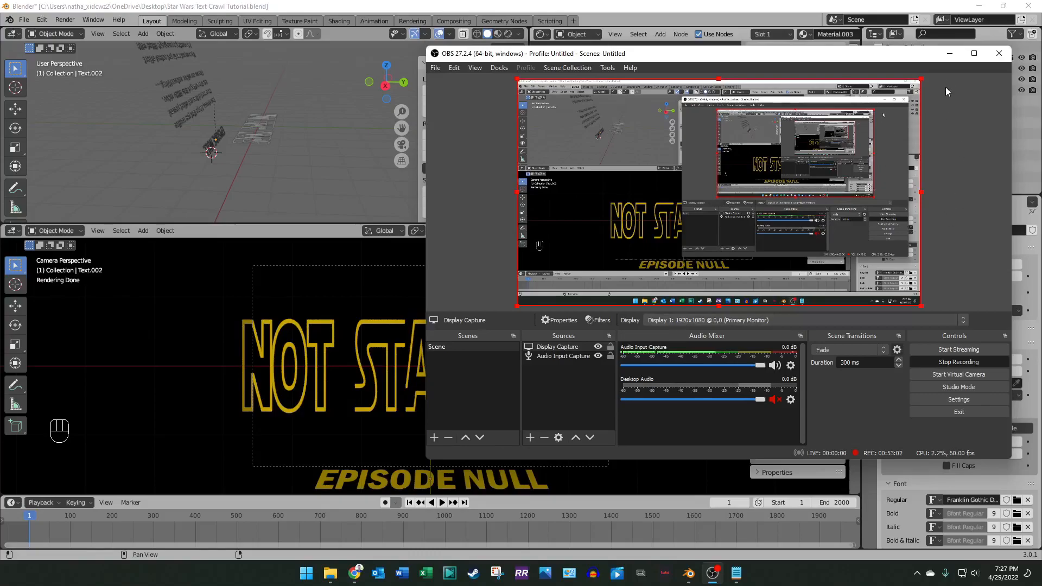
click(952, 57)
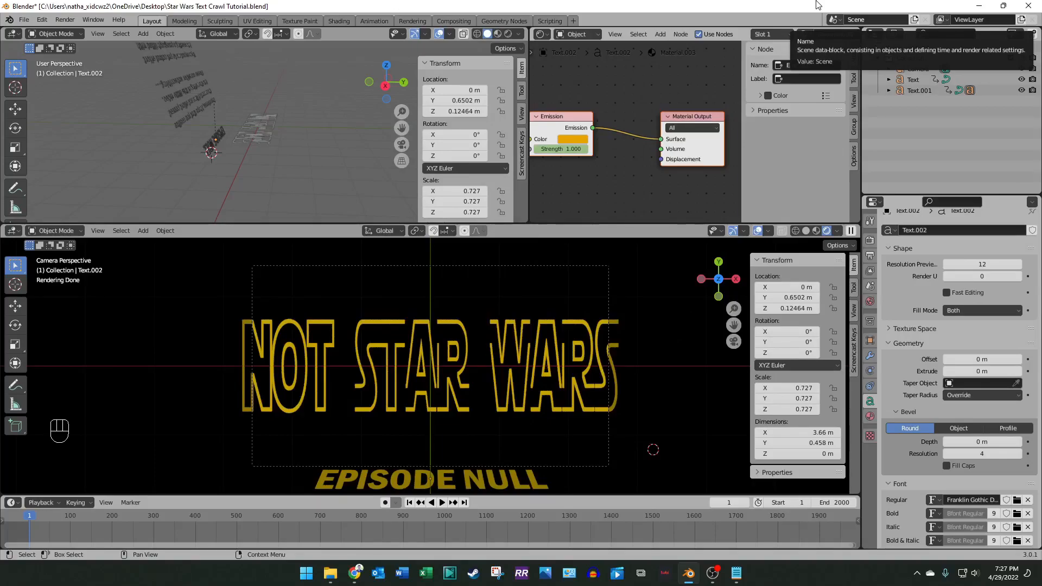
Step: Select the NOT STAR WARS title, the EPISODE NULL text and the paragraph text in turn, and inspect the title up close
click(378, 350)
click(406, 448)
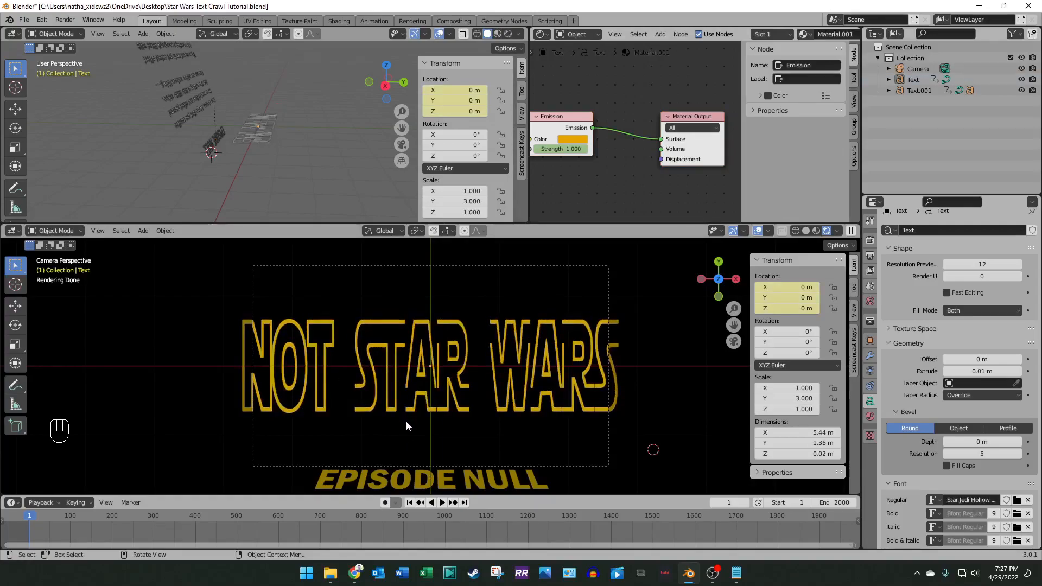
key(ctrl+v)
click(371, 428)
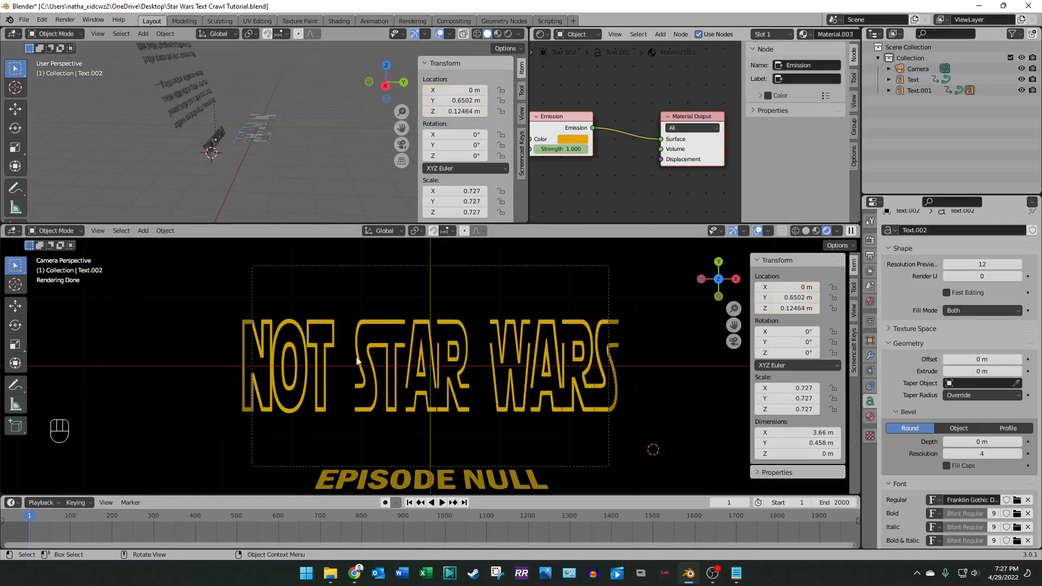
click(172, 99)
click(320, 165)
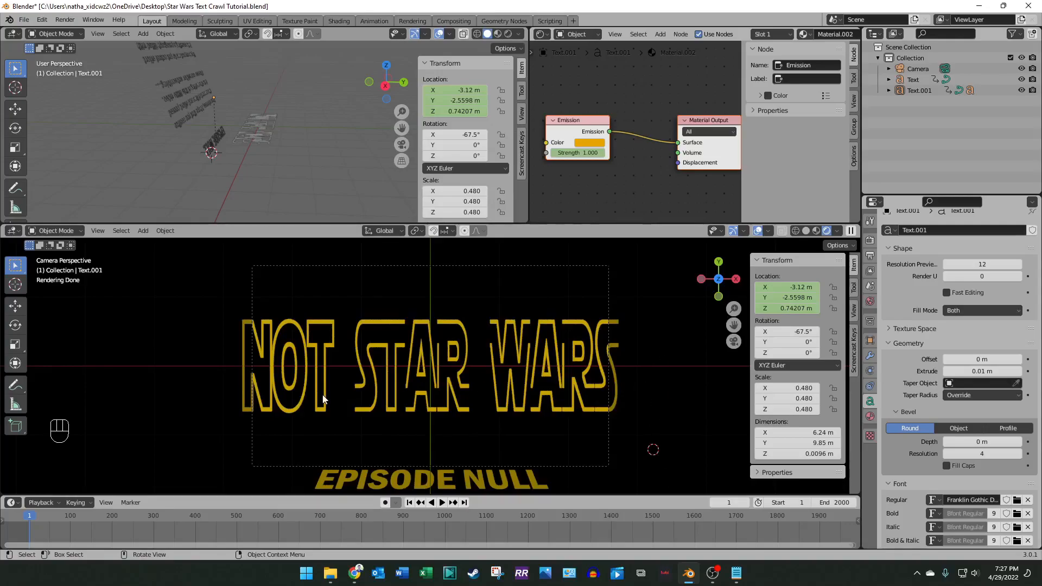
scroll(418, 380, up, 6)
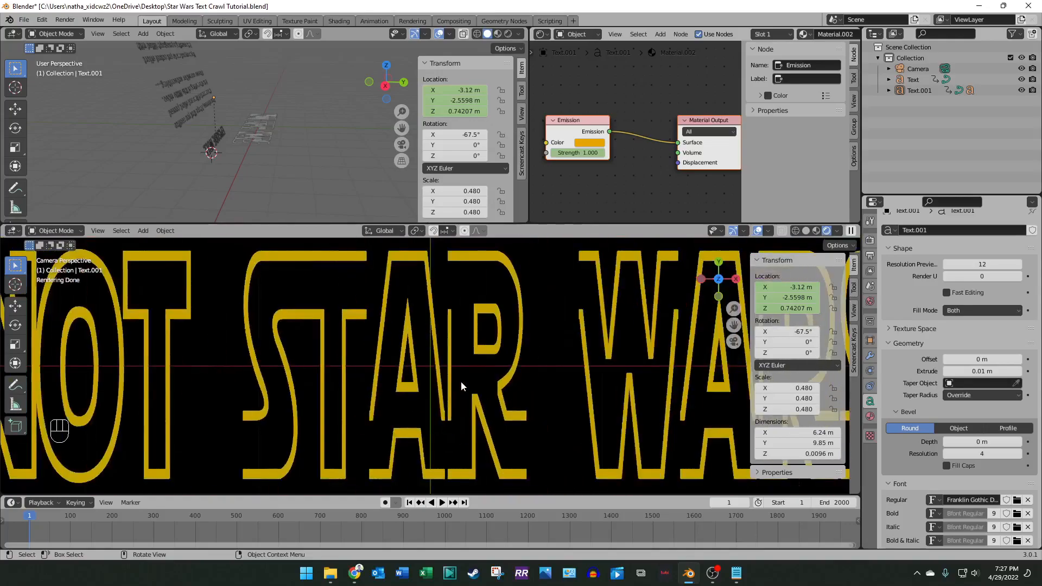
scroll(461, 381, down, 6)
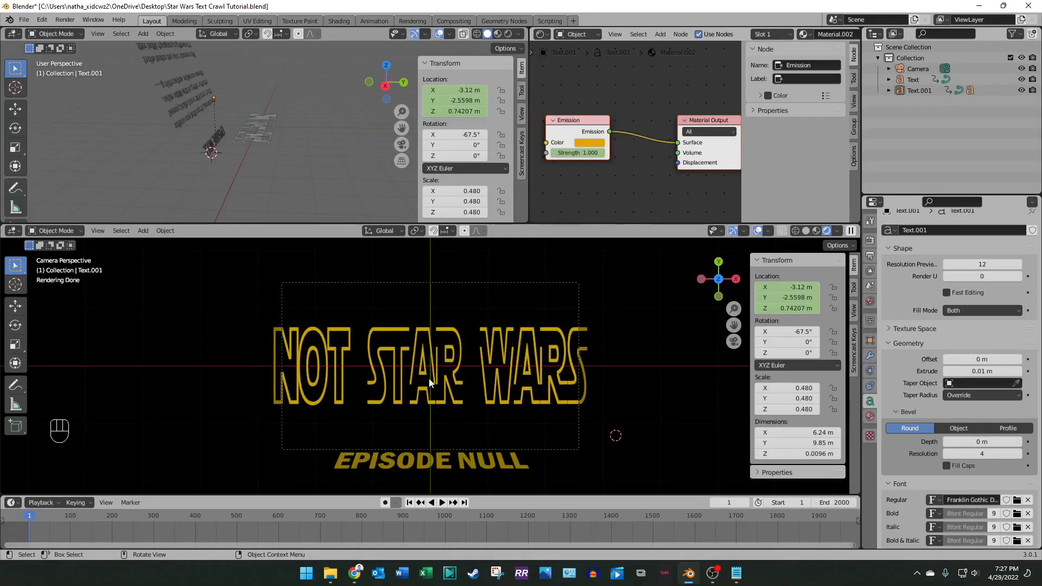
drag(556, 224, 568, 207)
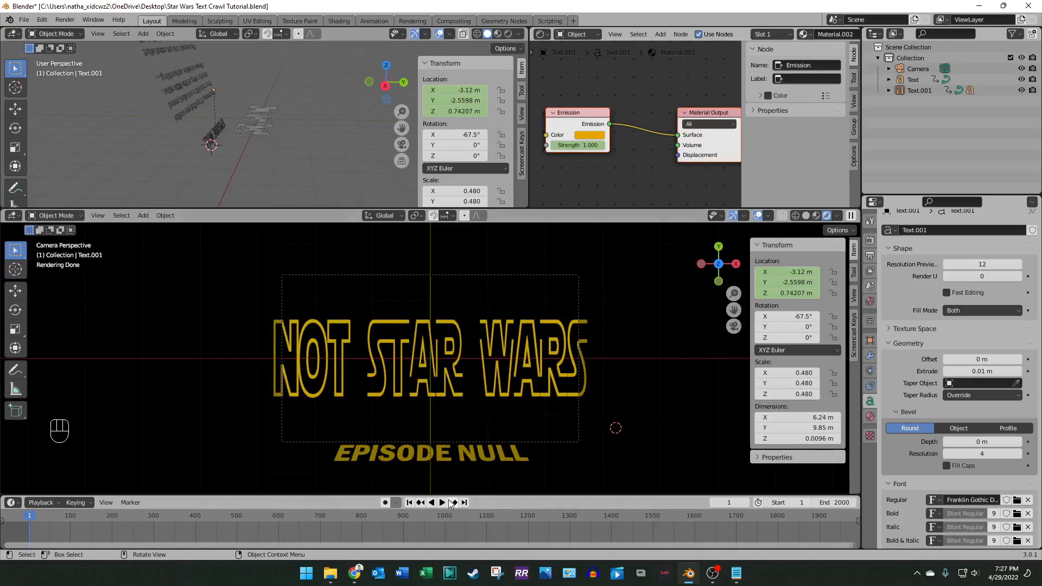
Step: Scrub the timeline from frame 1006 back to frame 556 and check the crawl text in the camera and perspective views
click(447, 515)
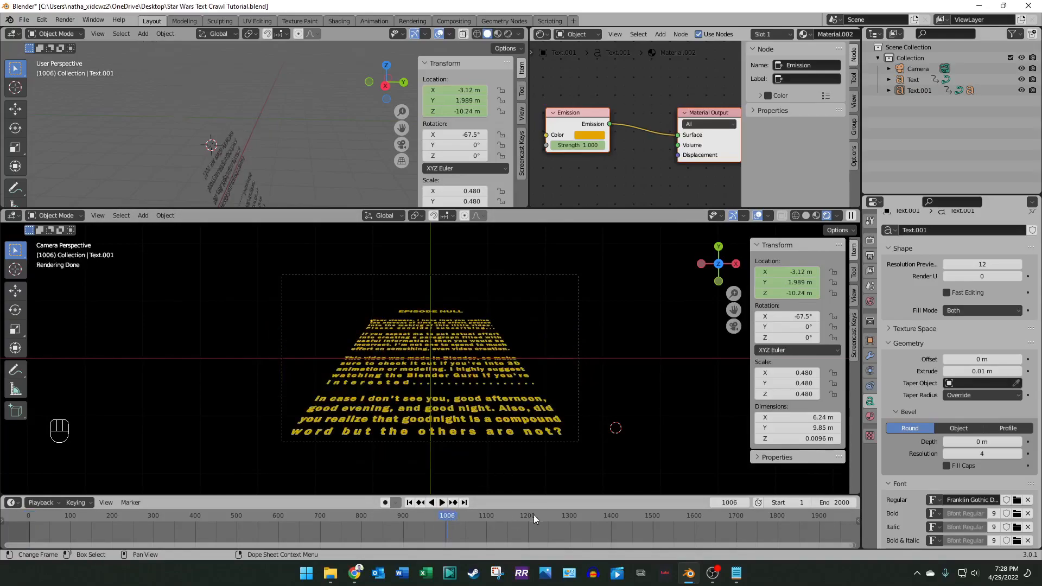
drag(554, 519, 180, 446)
drag(175, 507, 260, 511)
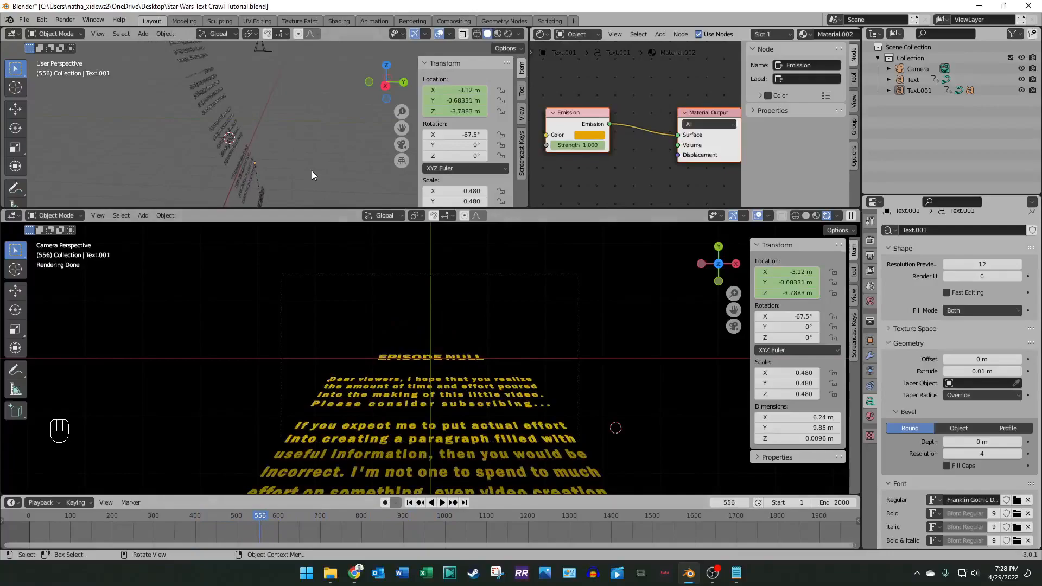
drag(386, 87, 374, 84)
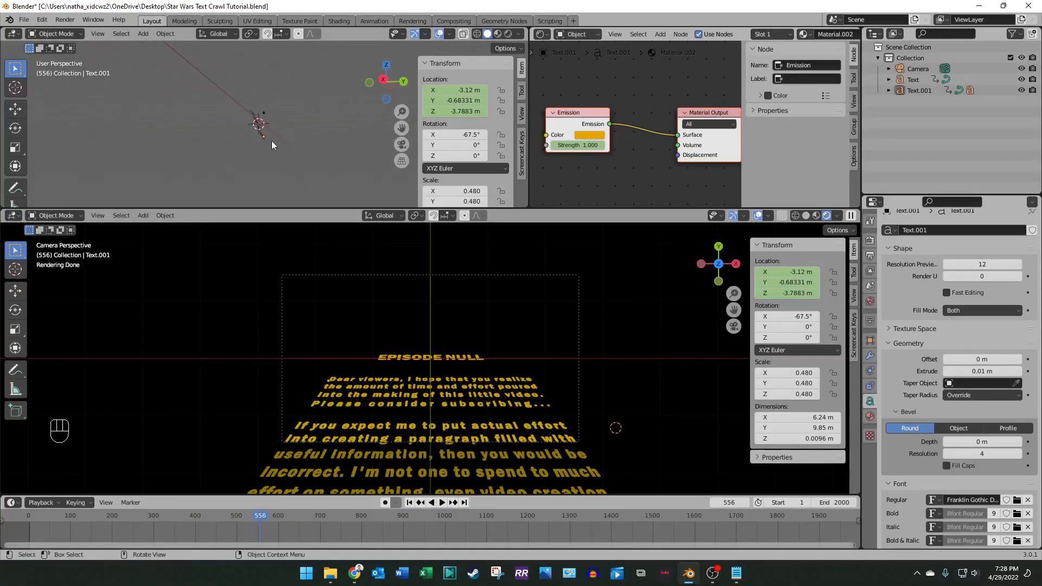
Step: Scrub and play through the late frames up to about 1954 to check the crawl's fade-out, ending at frame 935
drag(264, 516, 779, 541)
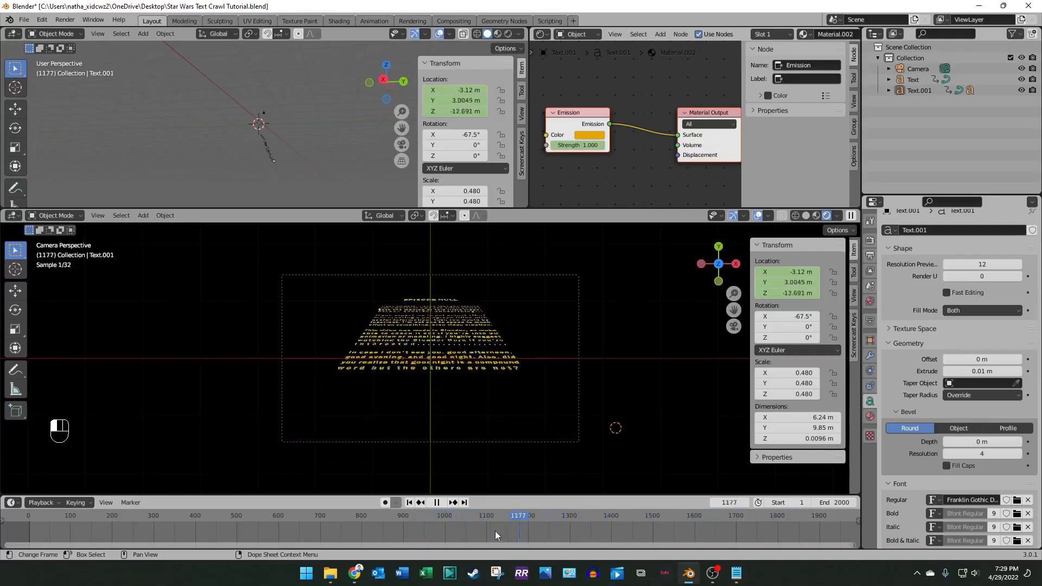
drag(495, 535, 723, 530)
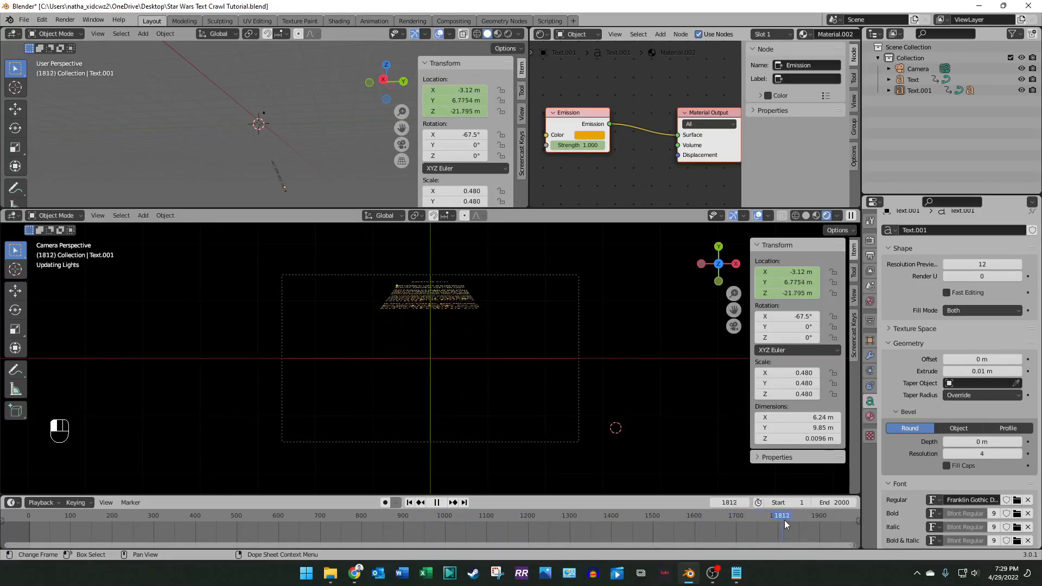
drag(810, 517, 706, 491)
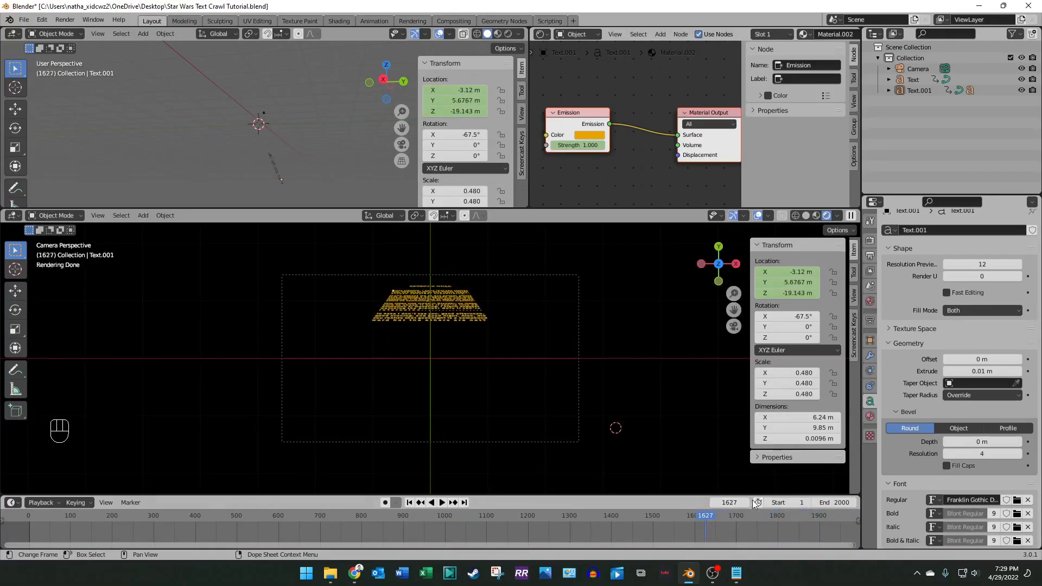
key(space)
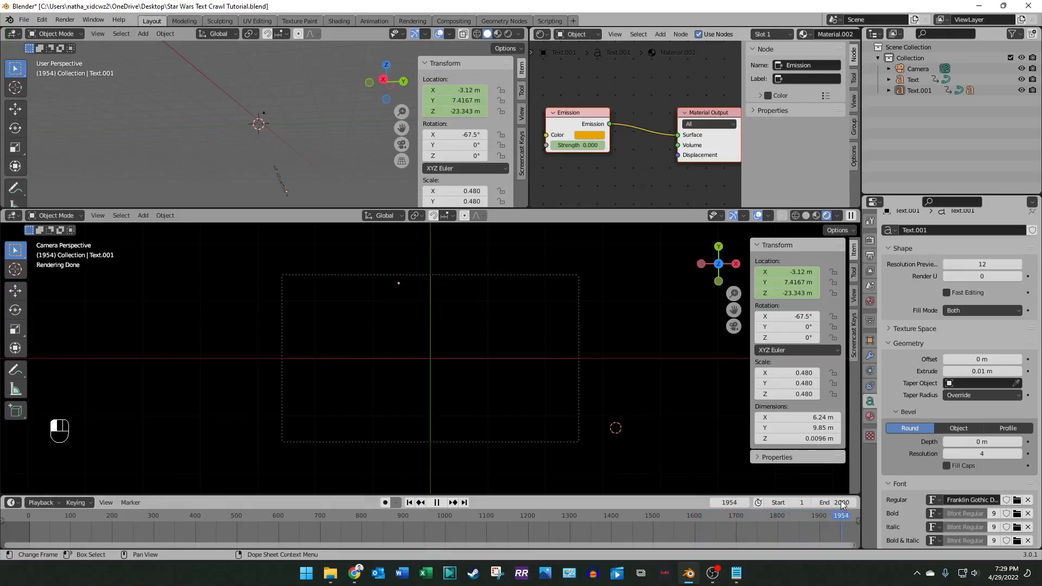
drag(843, 505, 417, 529)
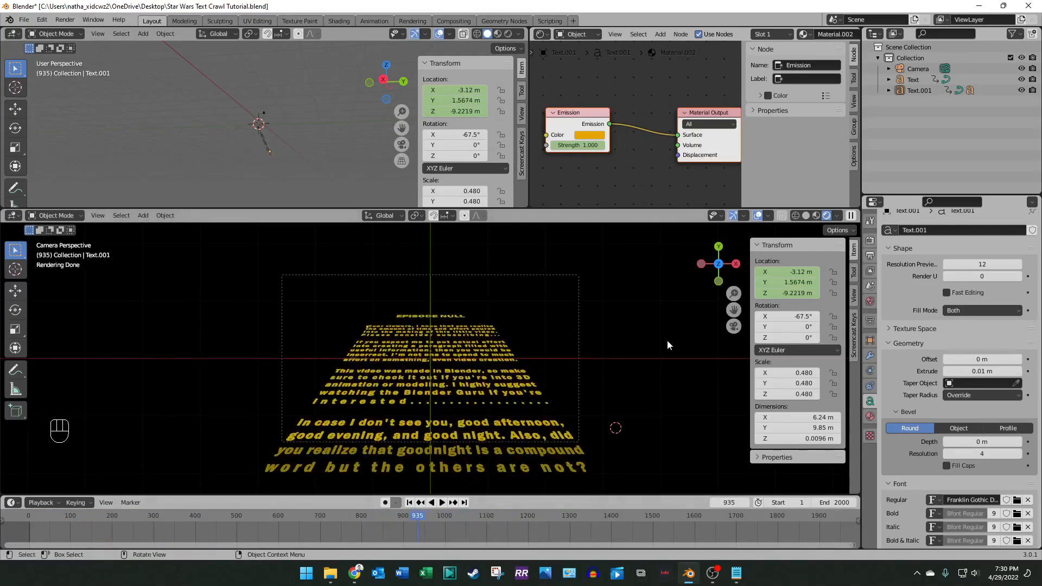